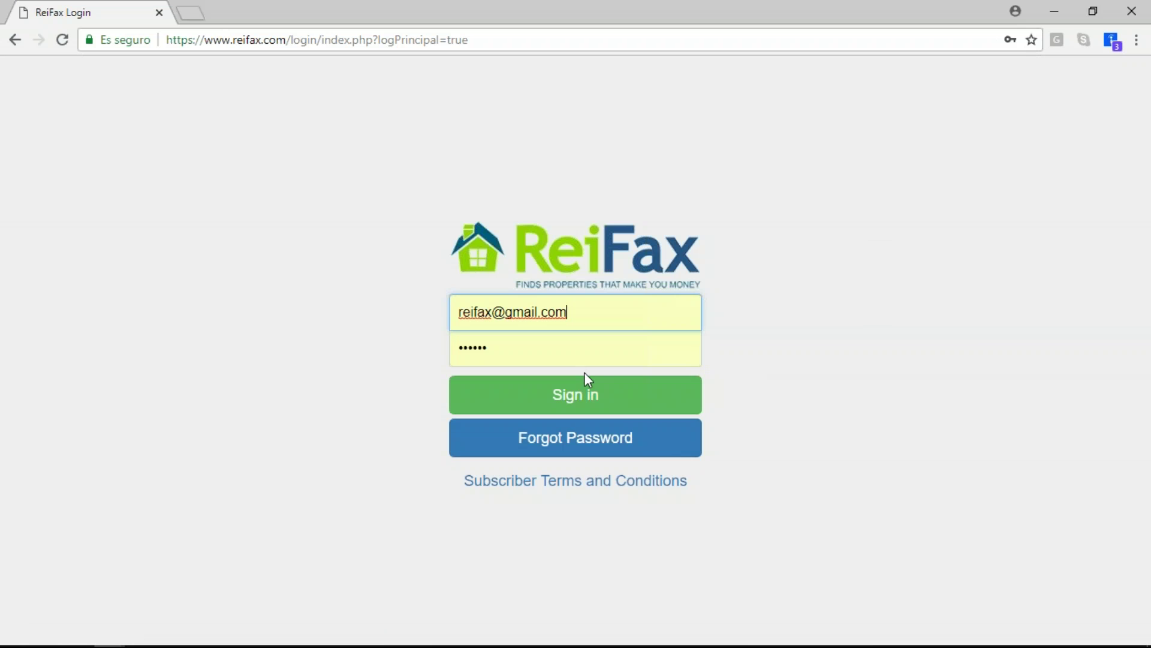
Sign in, open the new product in a second tab, and launch Professional Dialer
click(583, 403)
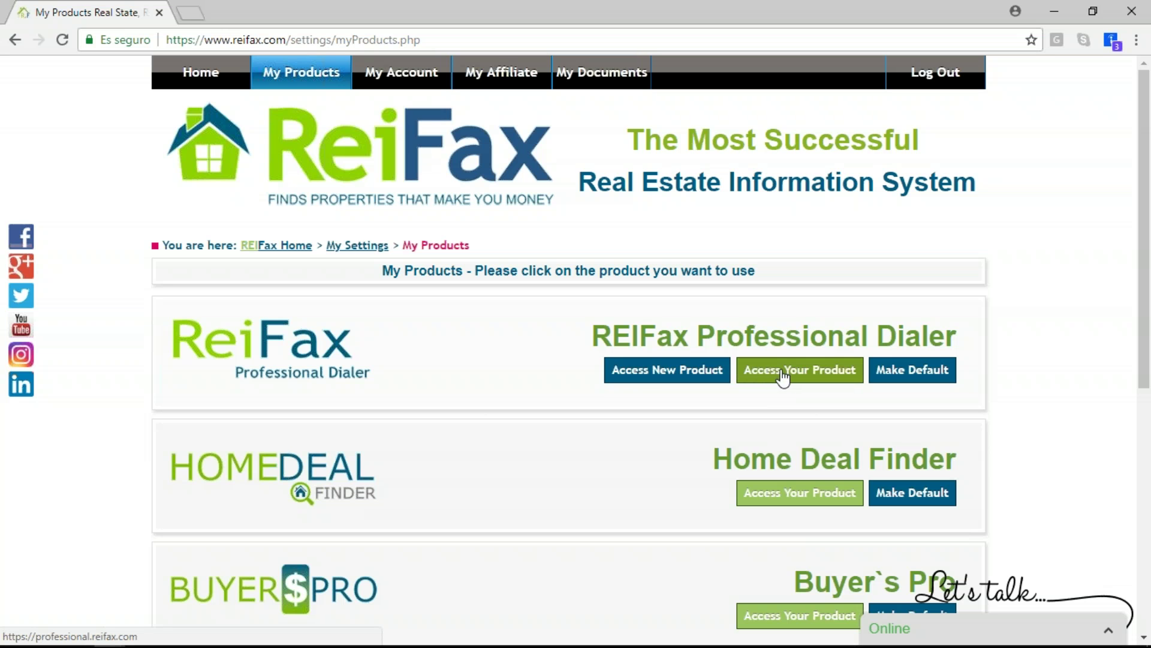
right_click(662, 374)
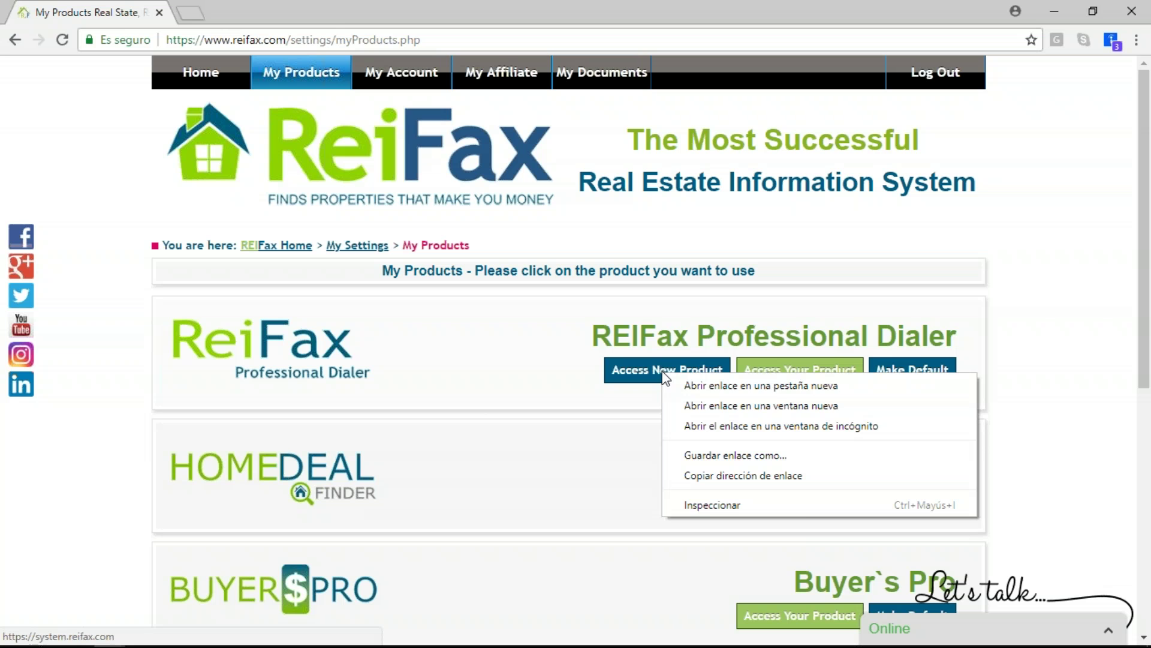
click(699, 381)
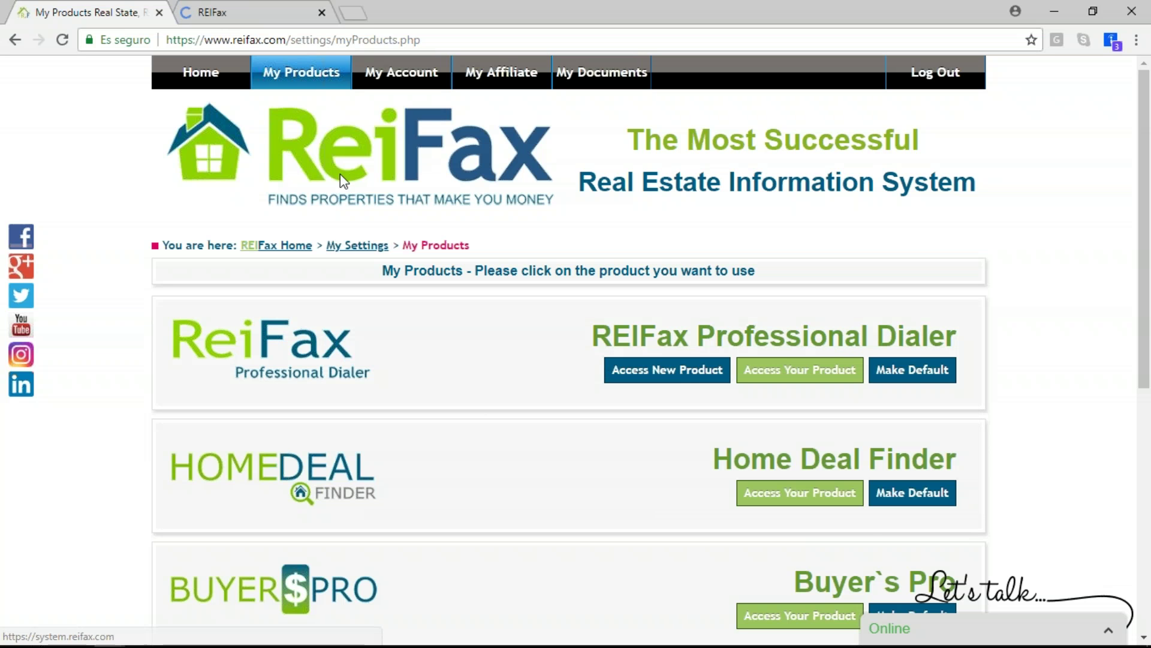
click(811, 376)
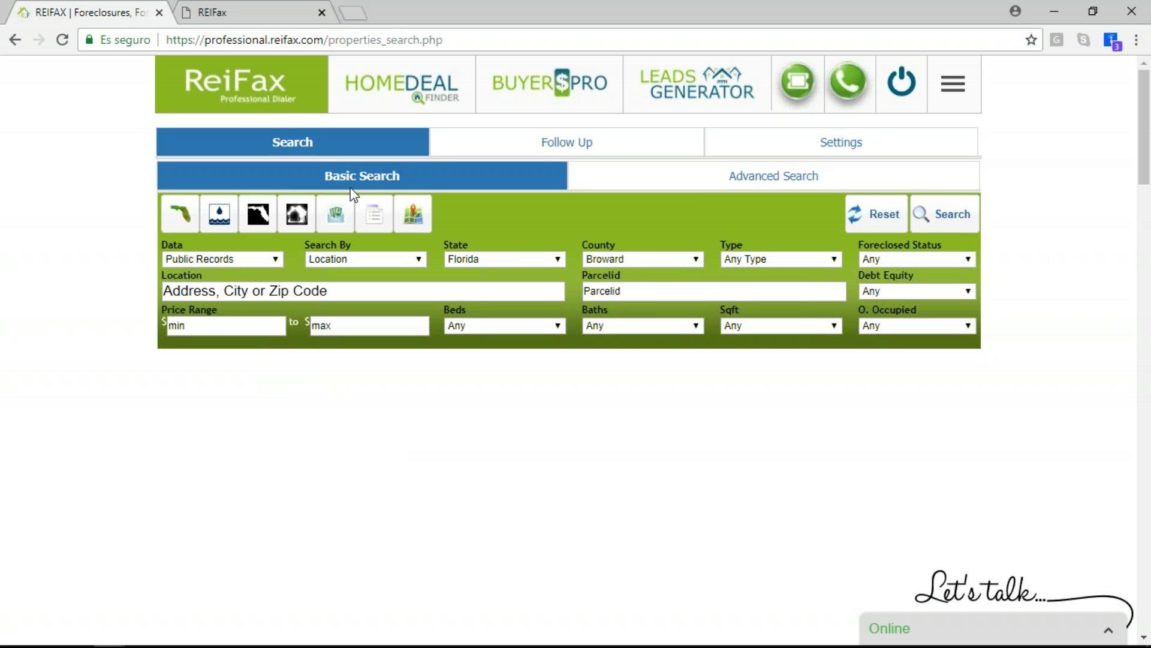
Return to the Basic Search form and set the property type to Single Family
click(691, 185)
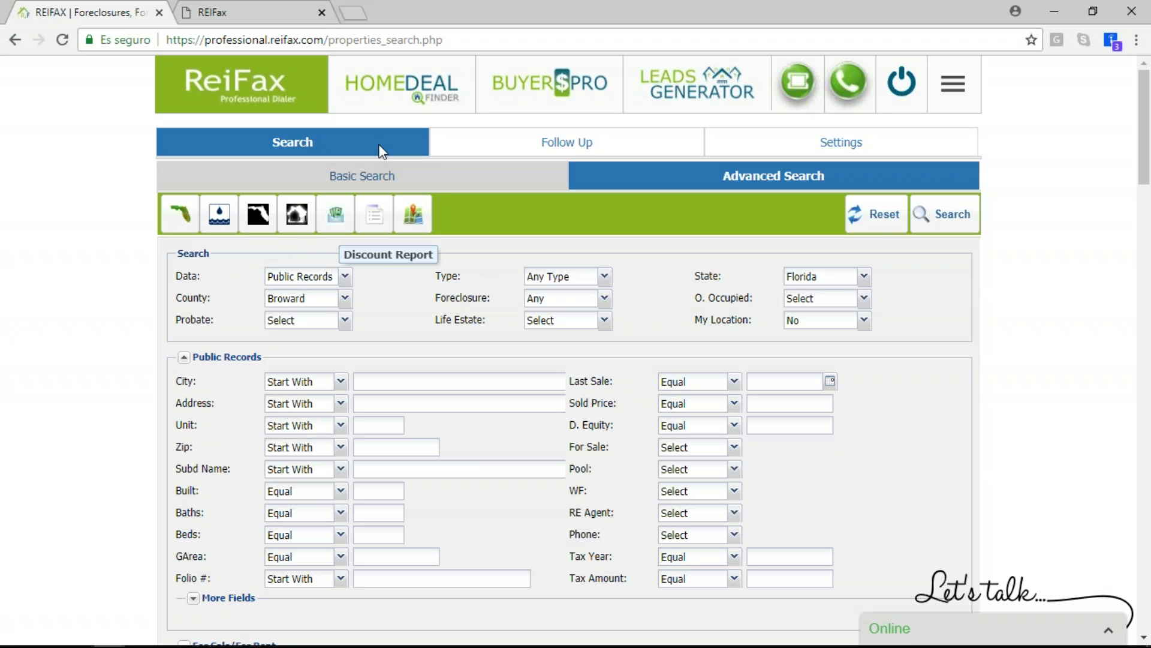
click(396, 173)
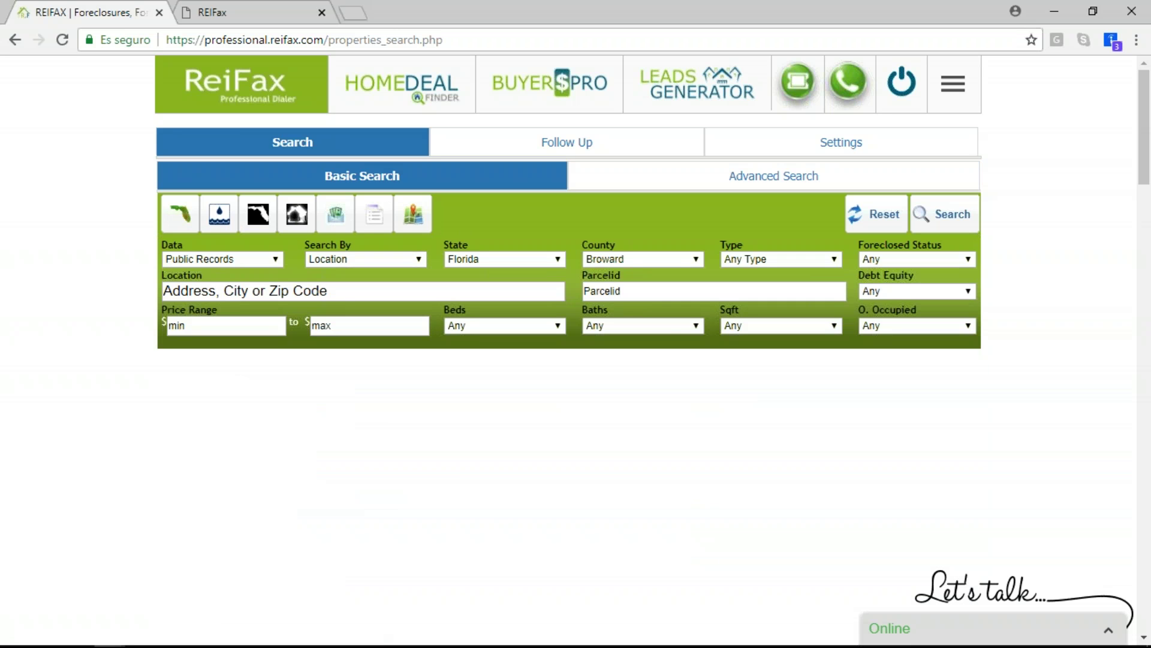
click(821, 261)
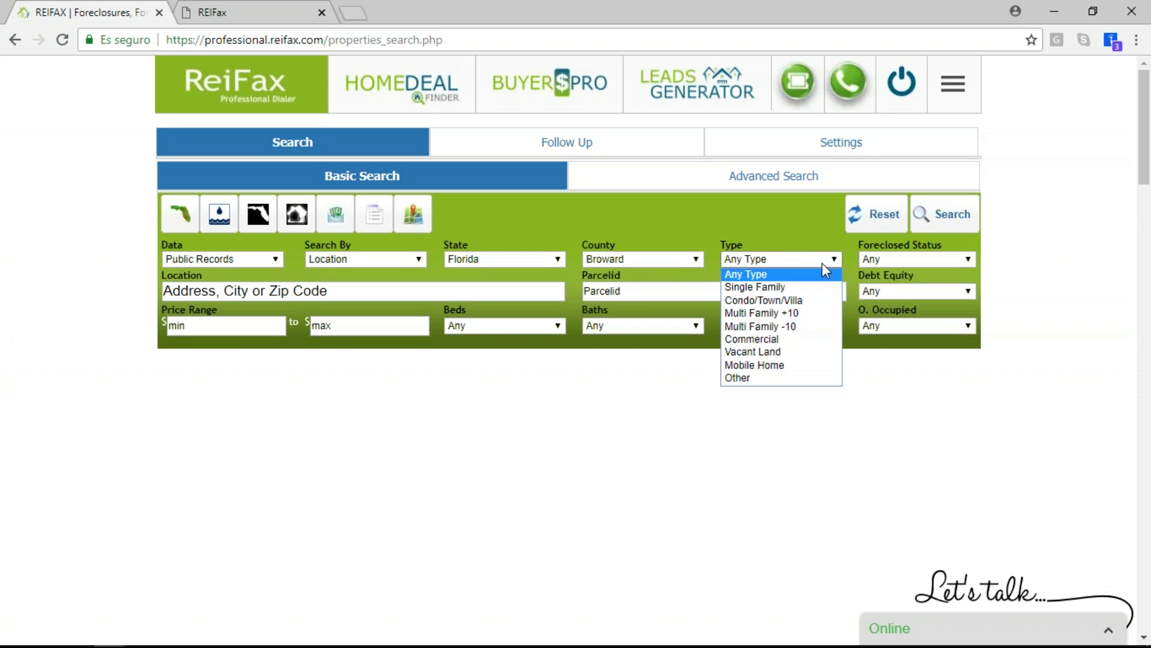
click(787, 288)
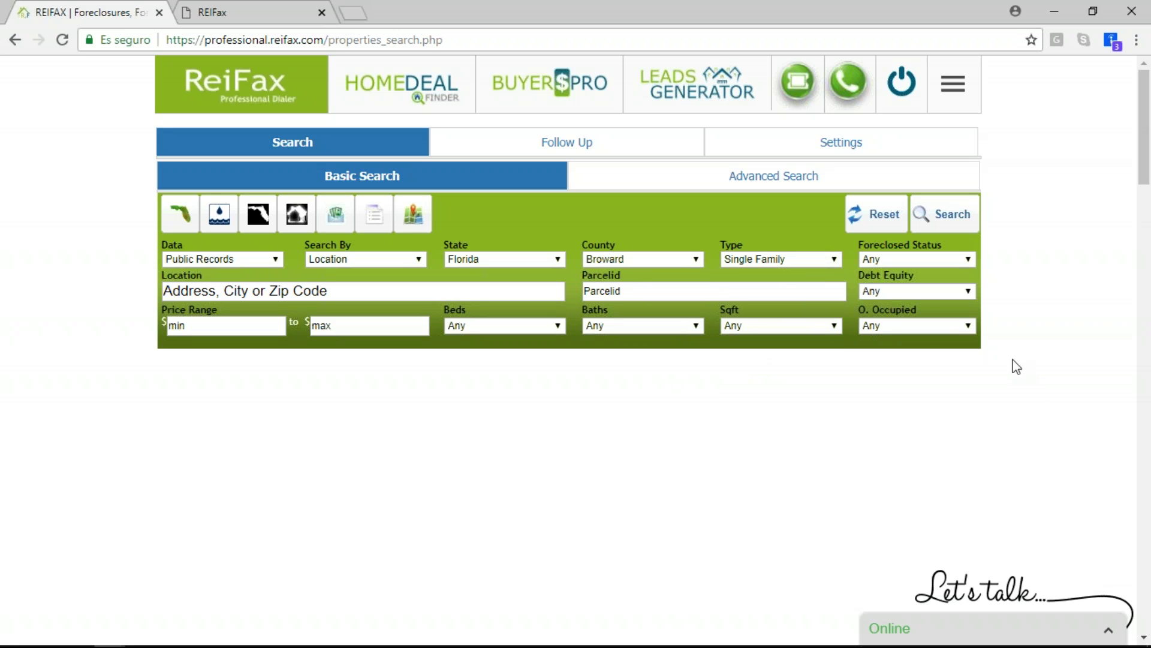
Enter 33024 as the search location and run the search
click(314, 294)
text(33024)
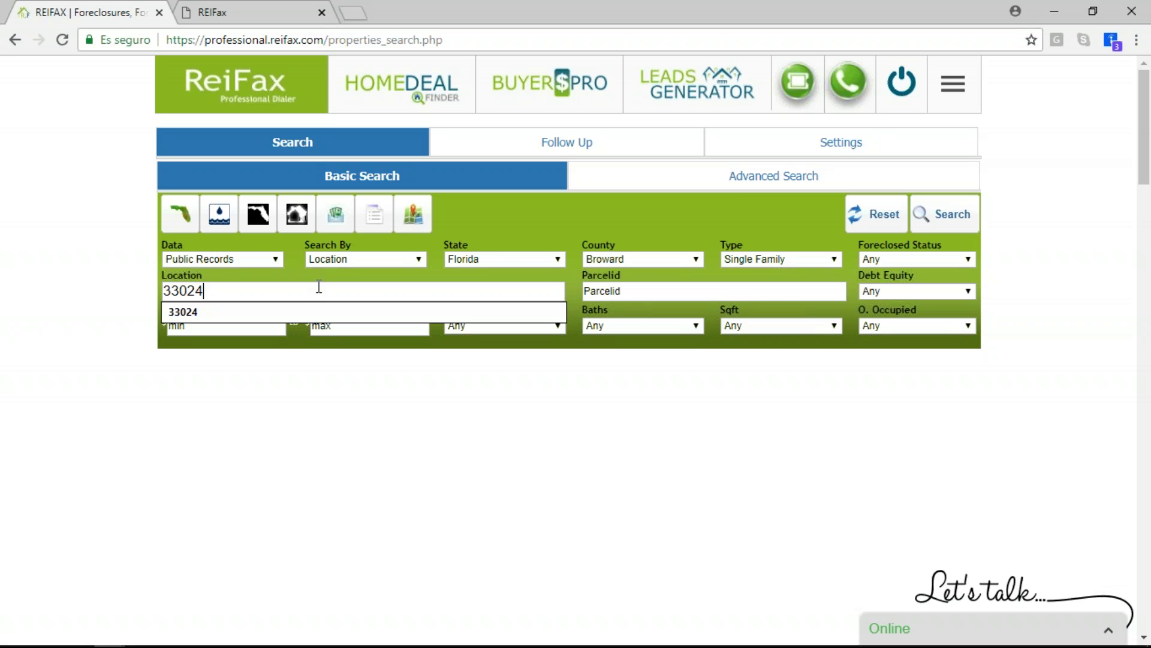
click(779, 215)
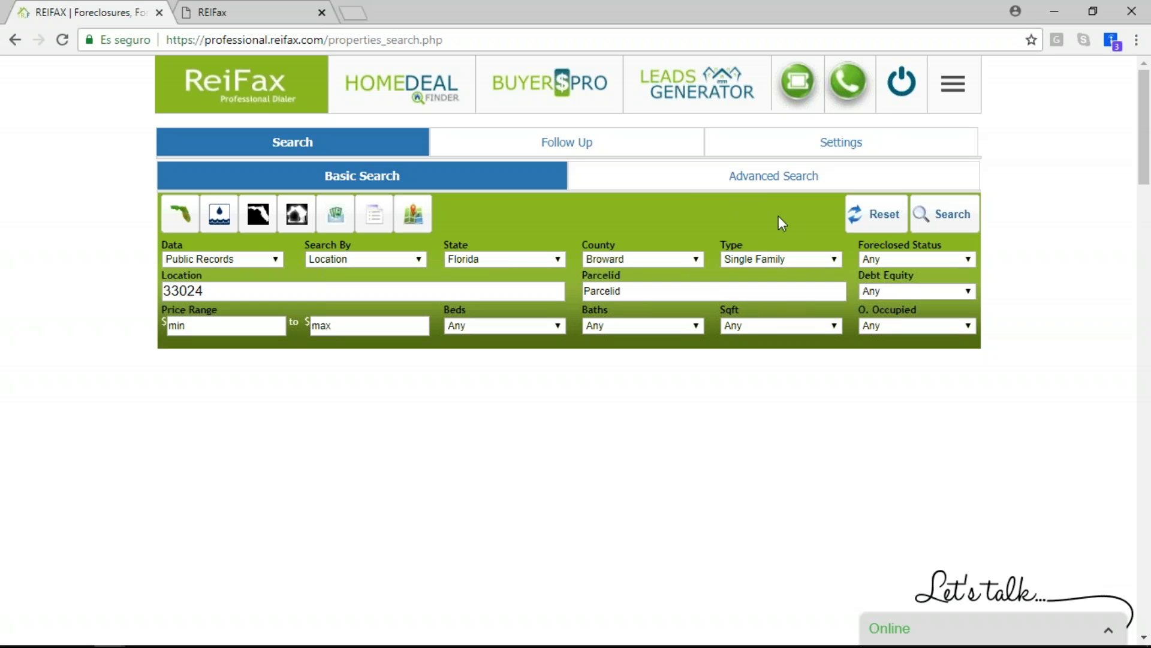
click(930, 220)
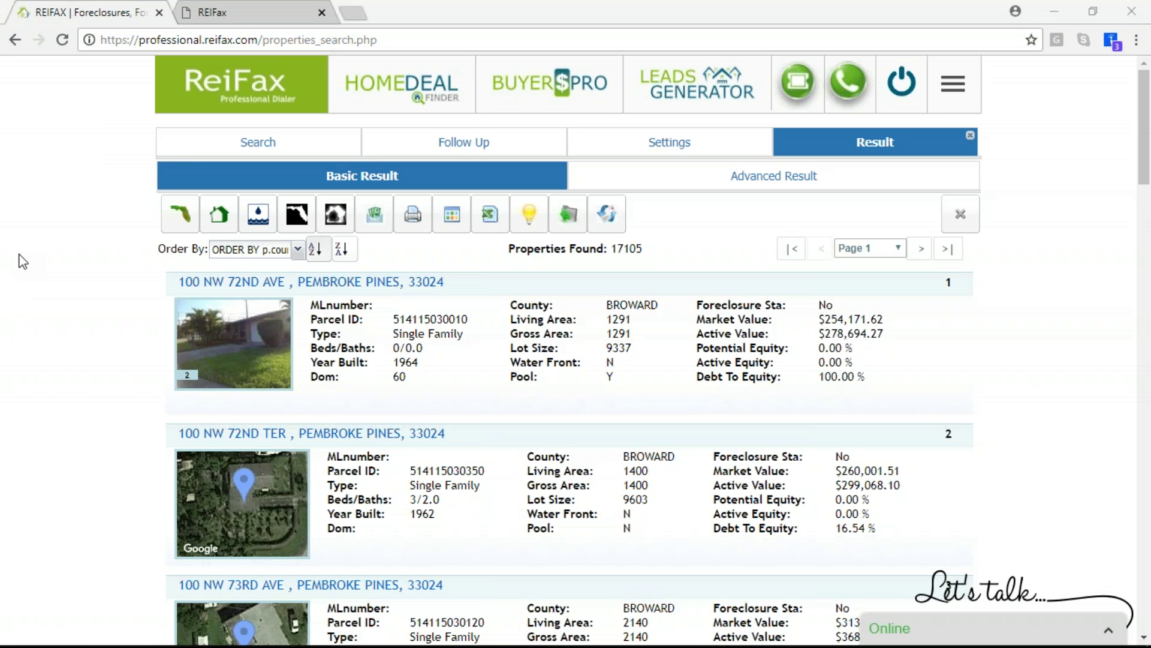
Show the 17,105 Single Family results for 33024 in the Advanced Result table
click(862, 171)
click(221, 147)
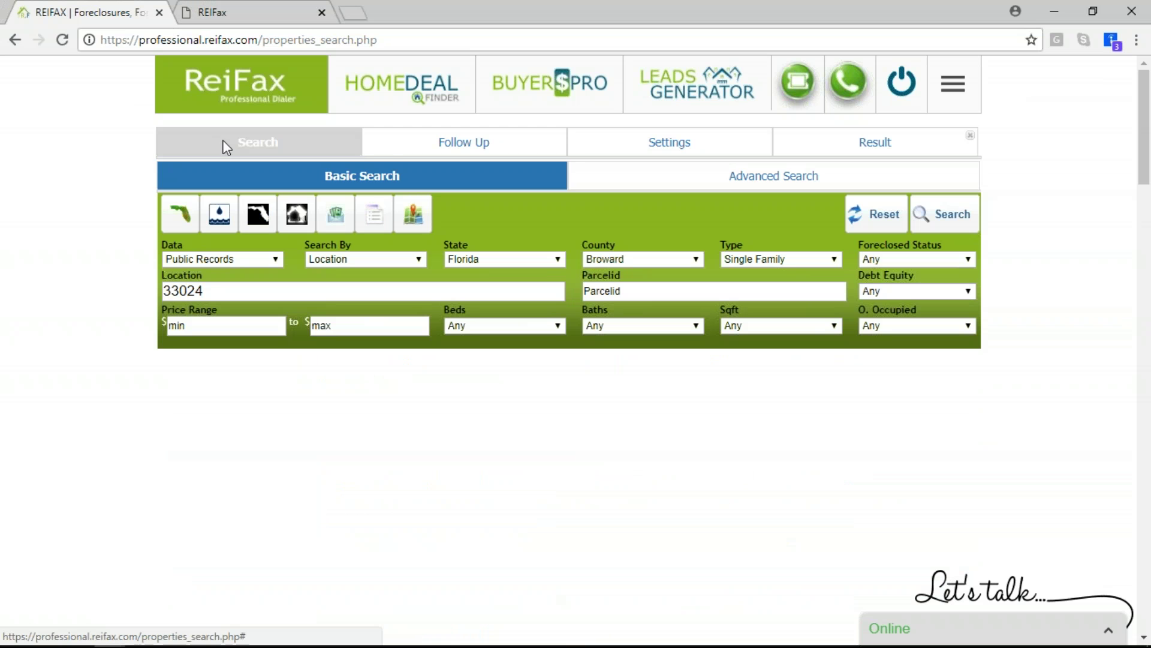
click(926, 151)
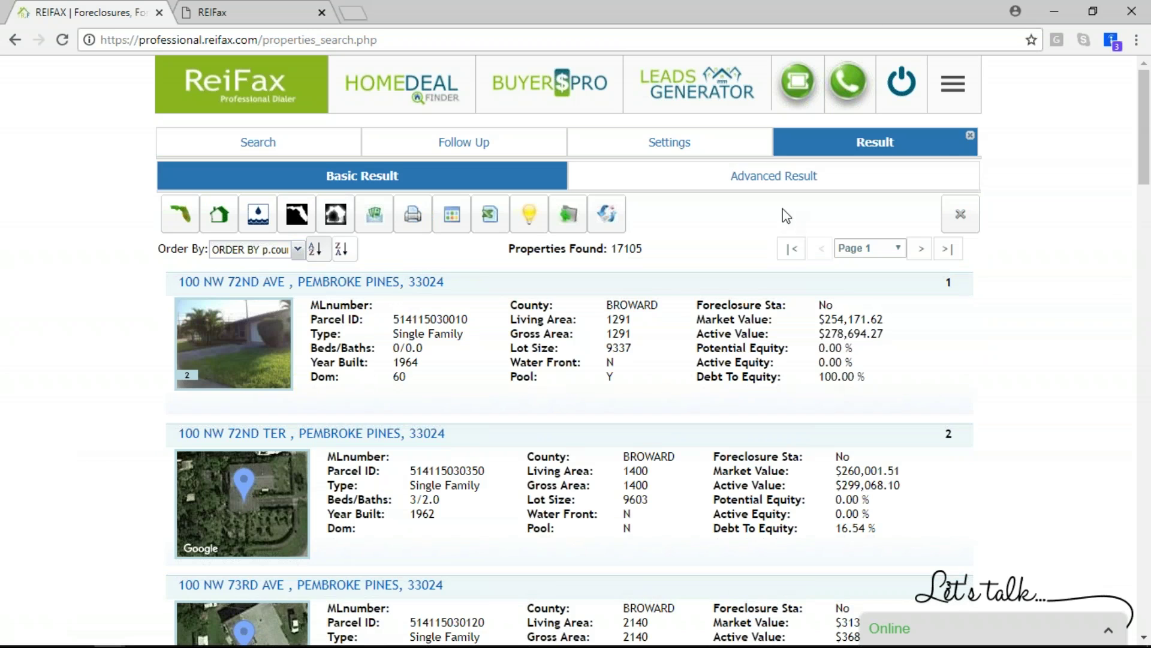
click(772, 178)
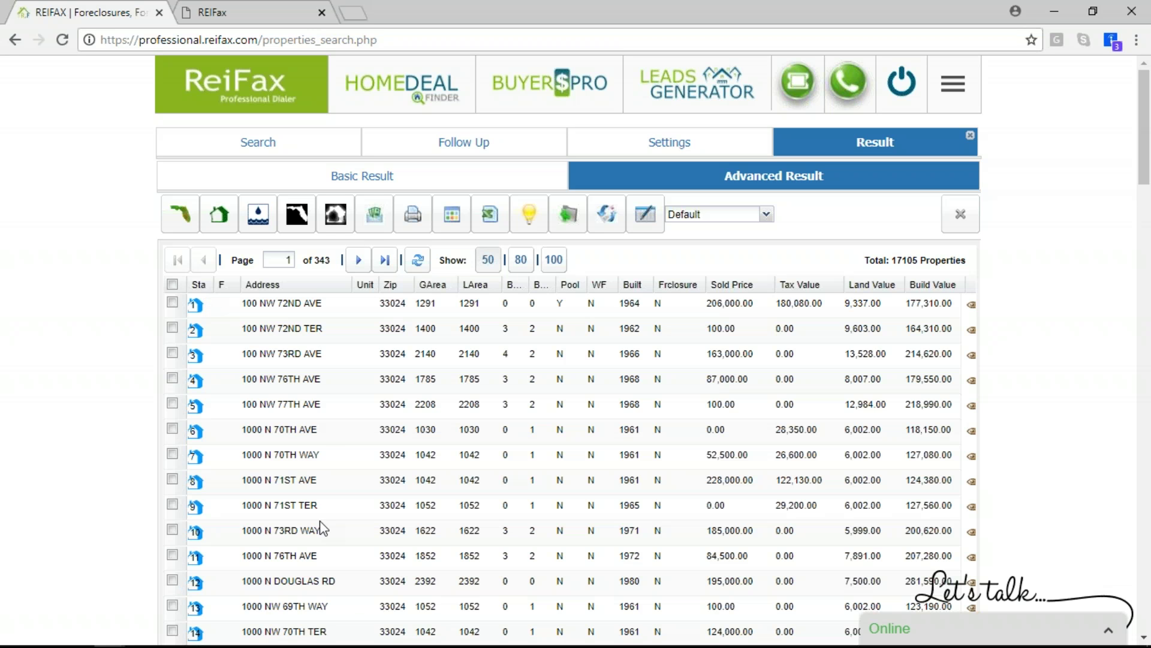
Show the results on a map, adjust the zoom, and close the property popup
click(181, 215)
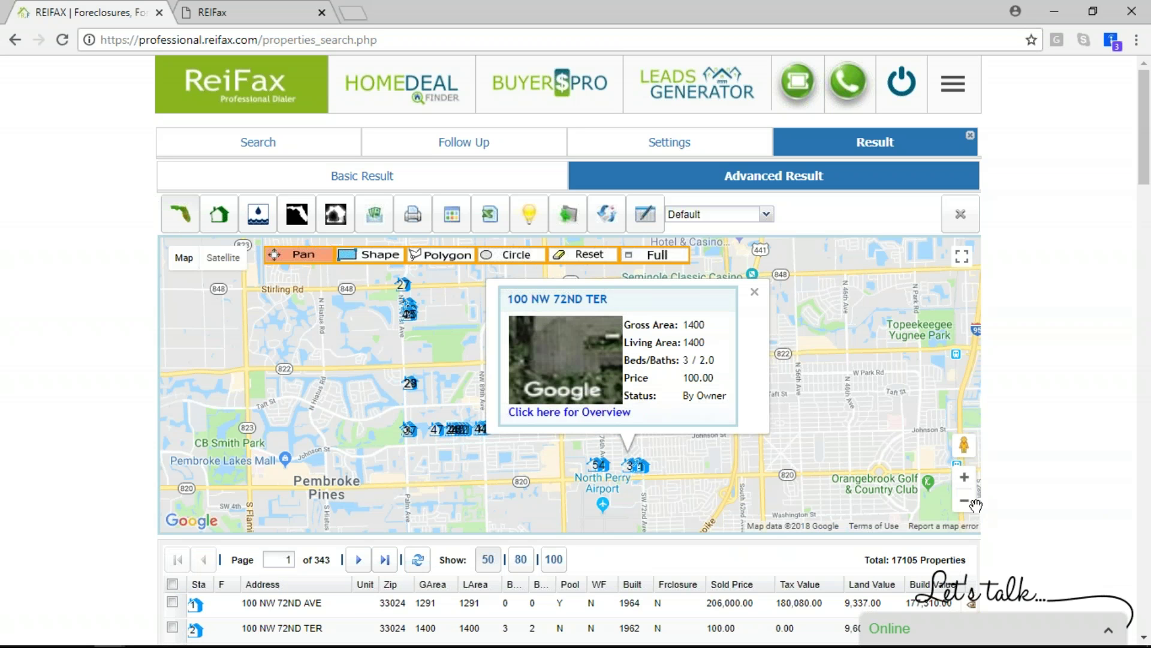
click(967, 504)
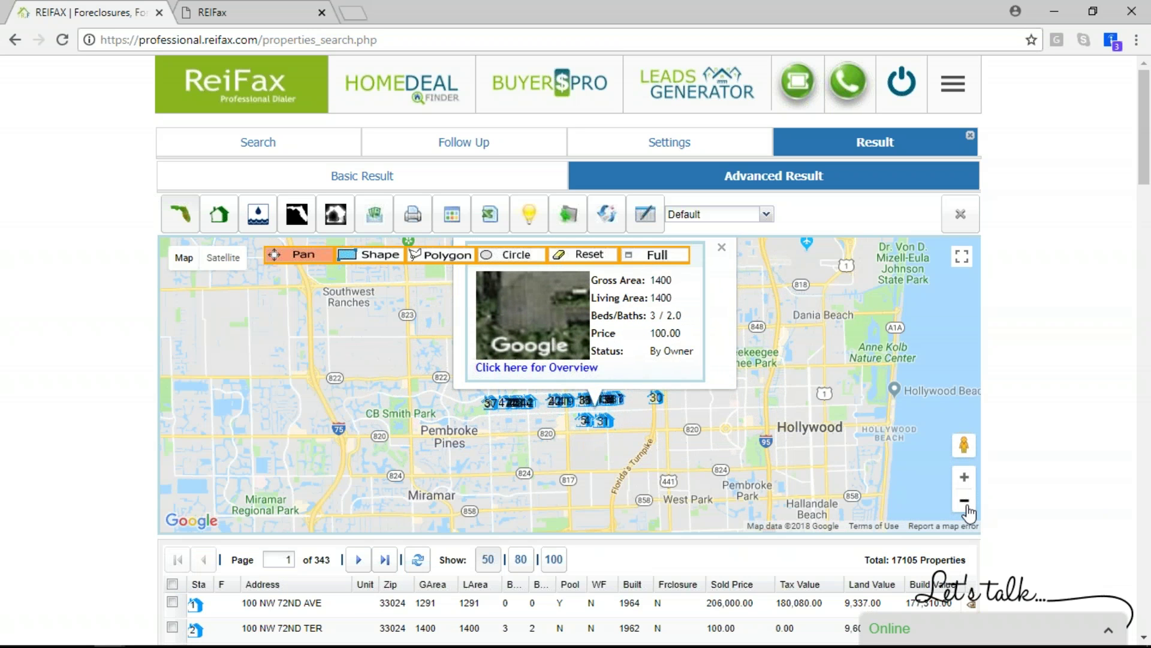
click(967, 506)
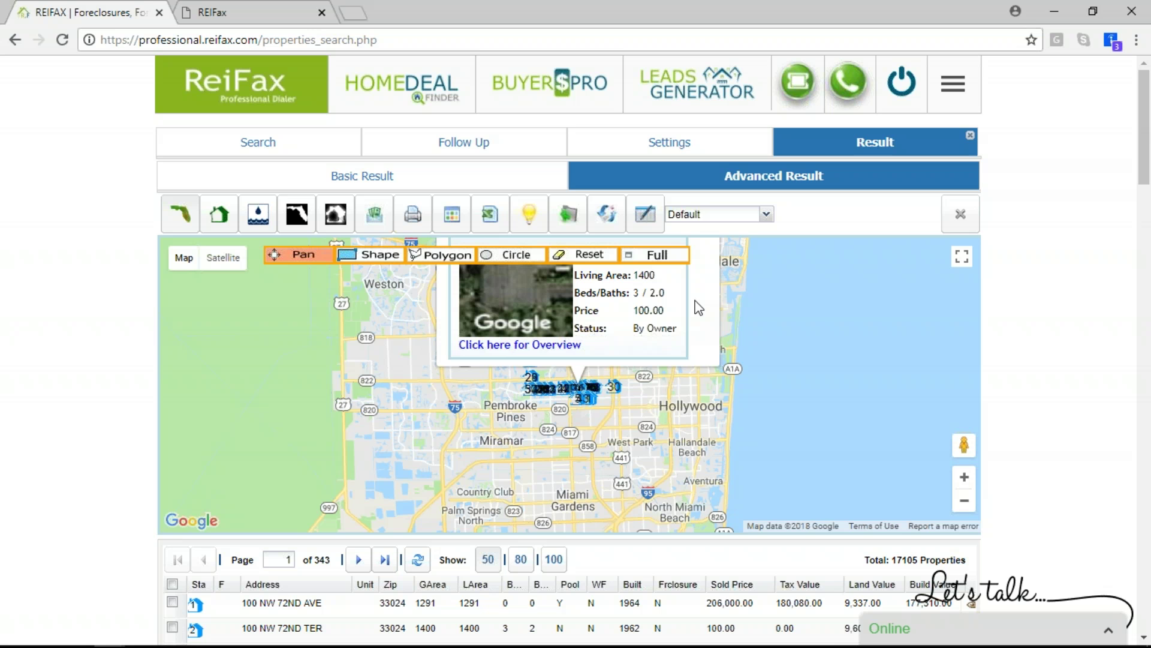
click(965, 479)
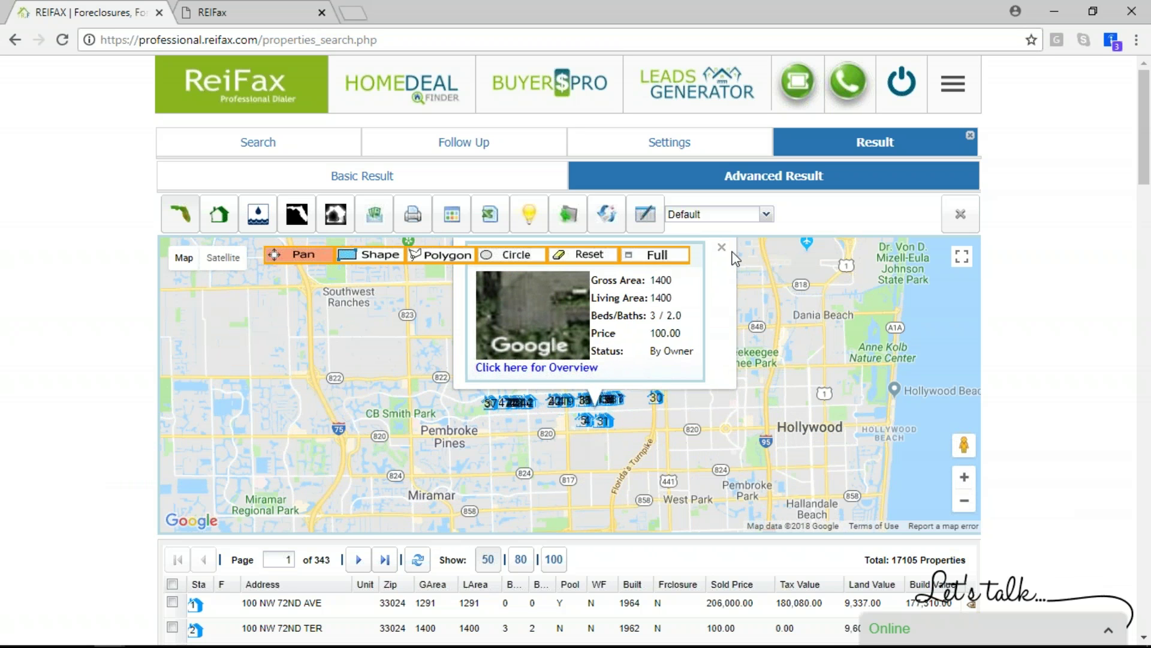
click(719, 250)
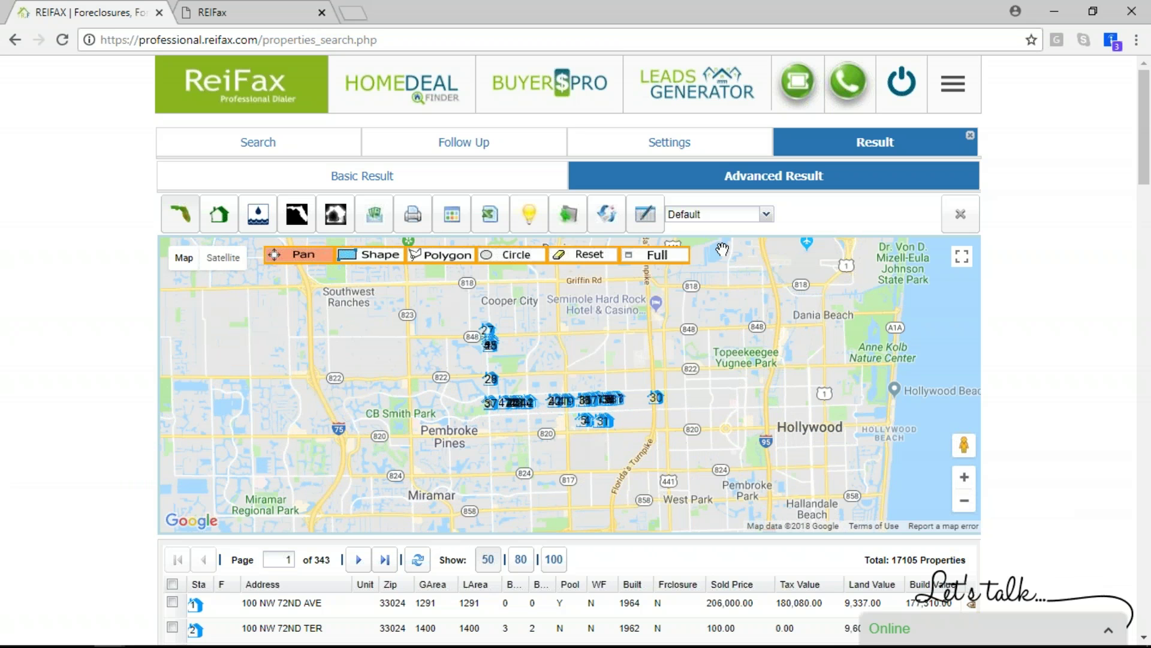
Draw a polygon area around the property markers between Pembroke Pines and Cooper City
click(447, 259)
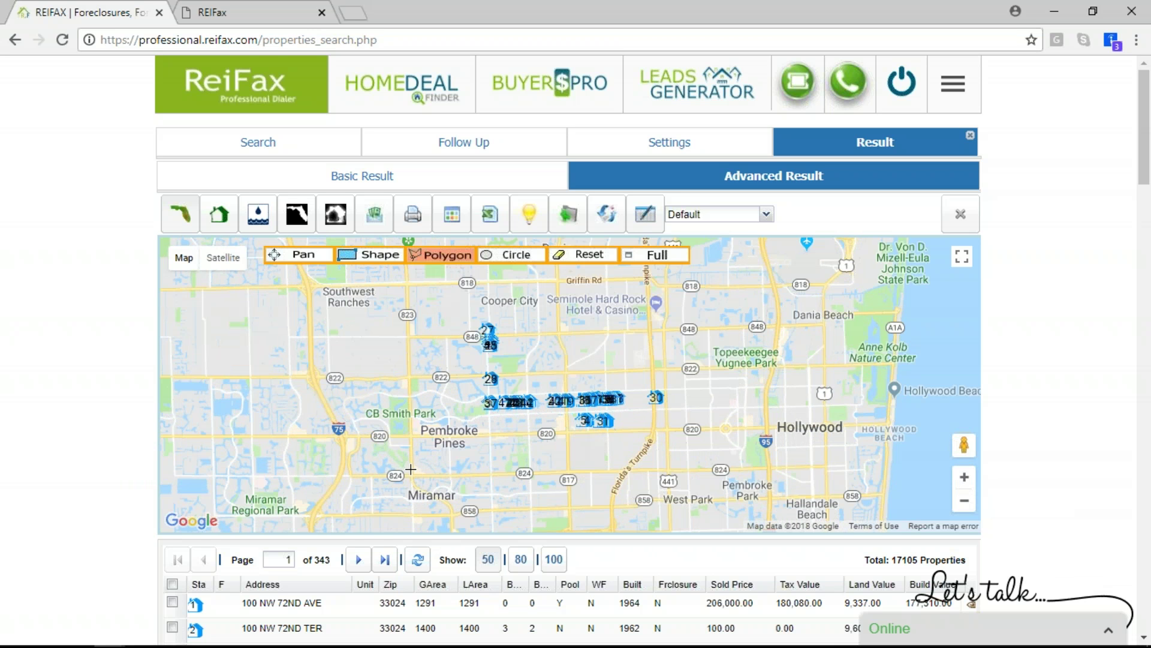
click(418, 473)
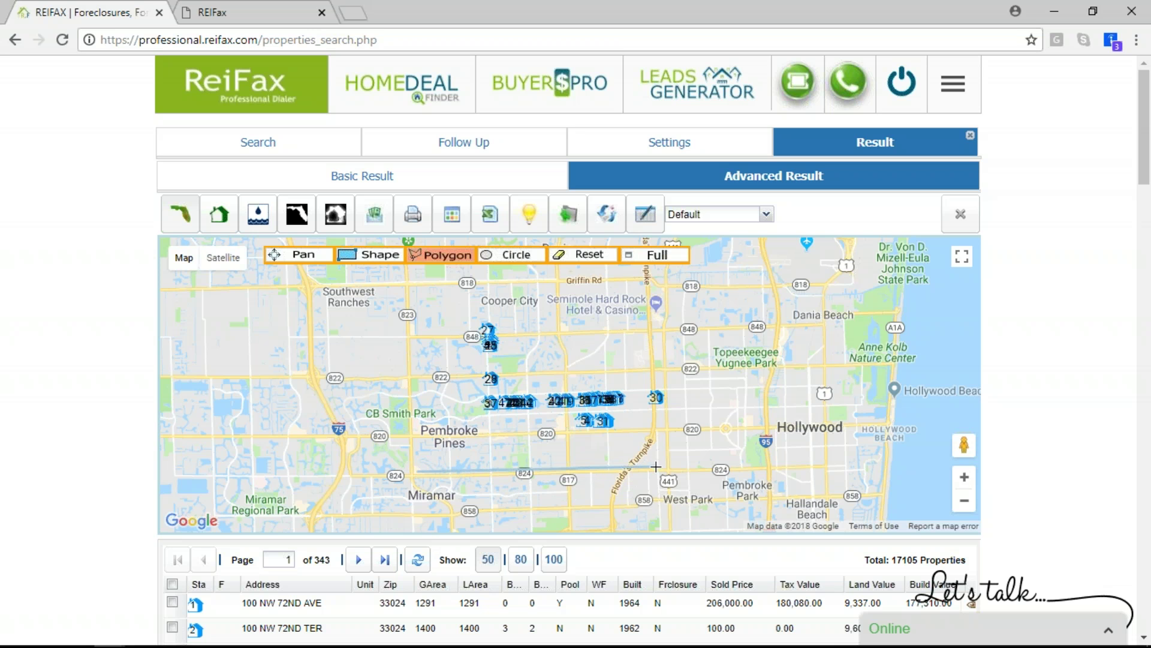
click(661, 294)
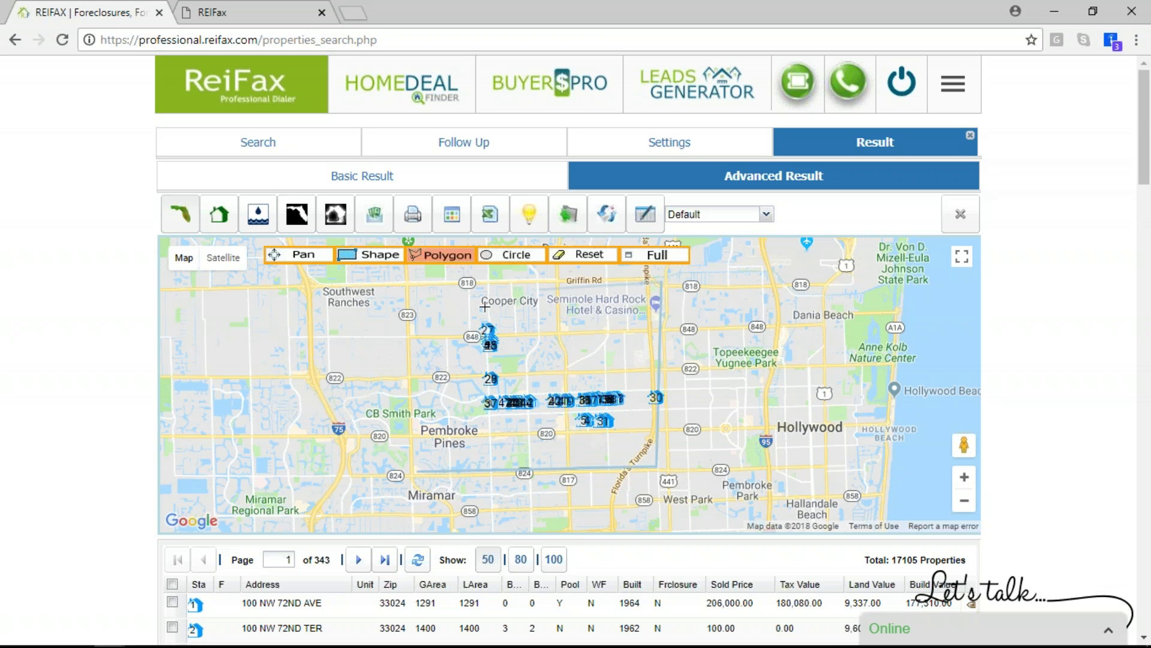
click(400, 281)
click(418, 473)
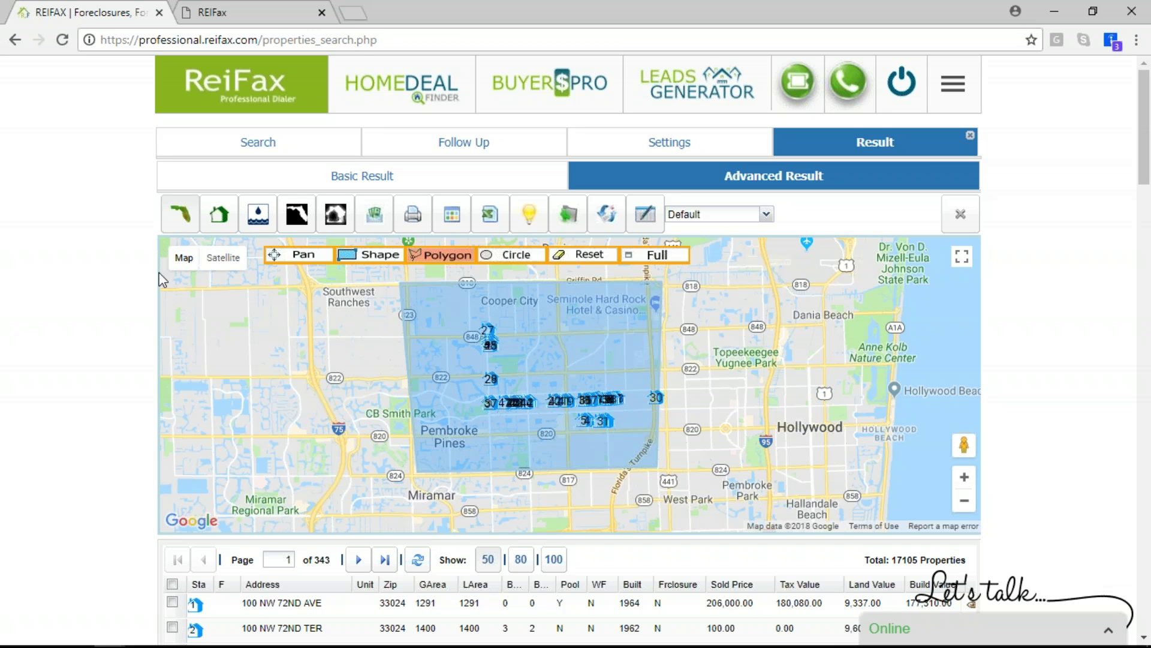
mouse_move(174, 280)
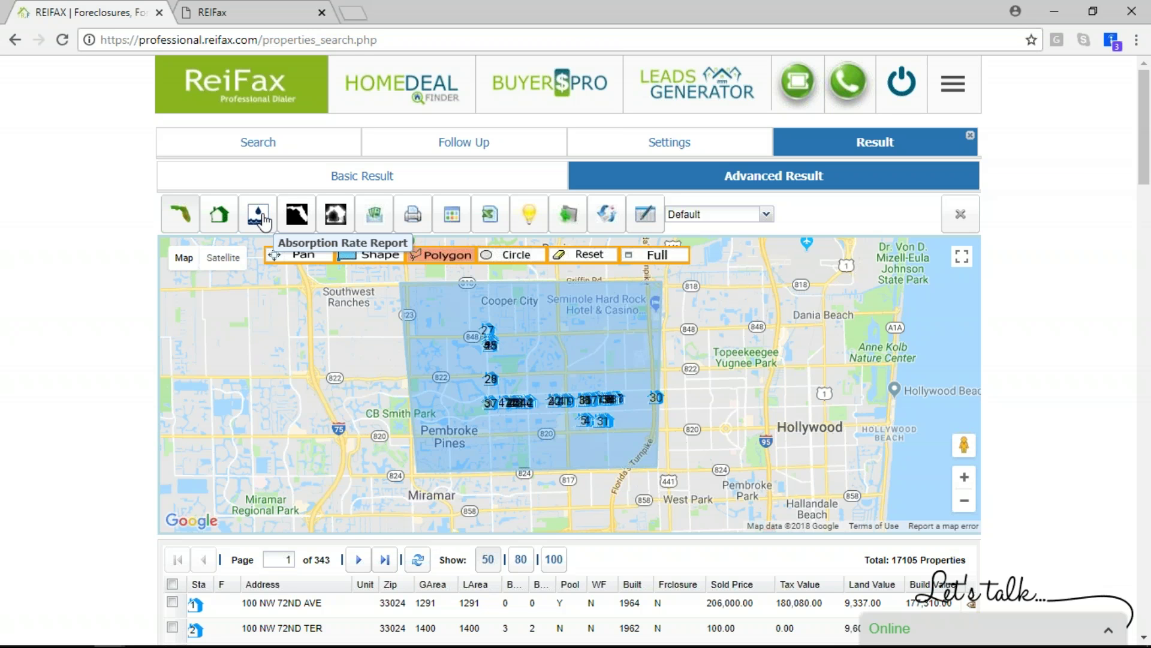
click(262, 219)
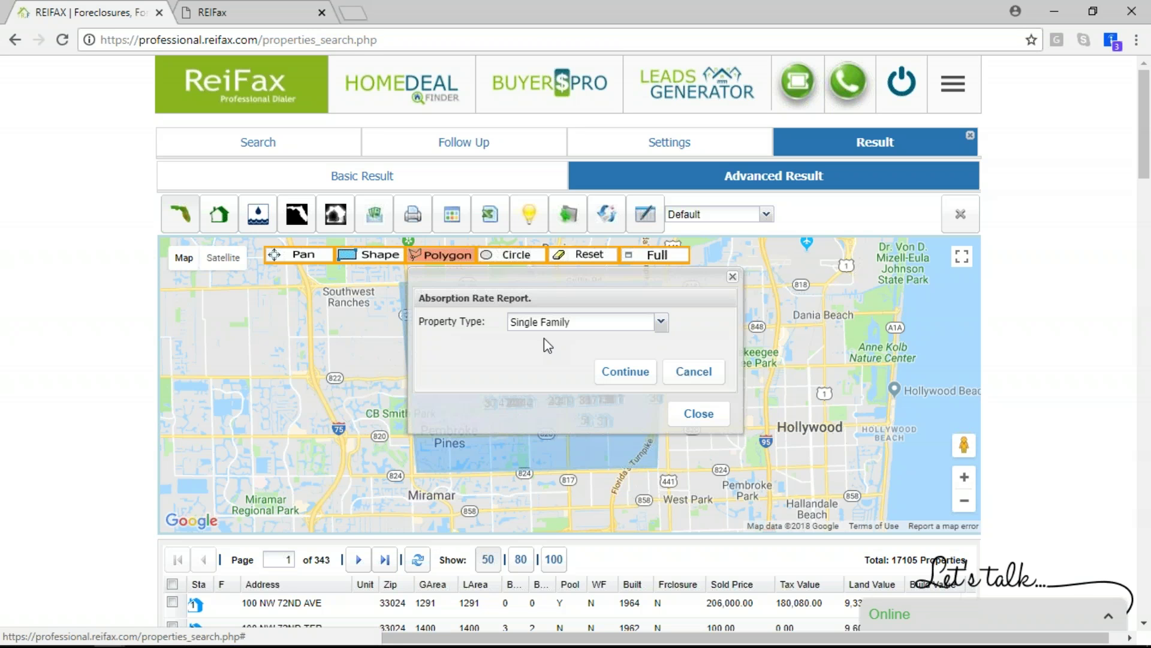
Run the Single Family Absorption Rate Report, review the $400,001–$450,000 figures, and open its printable version
click(613, 377)
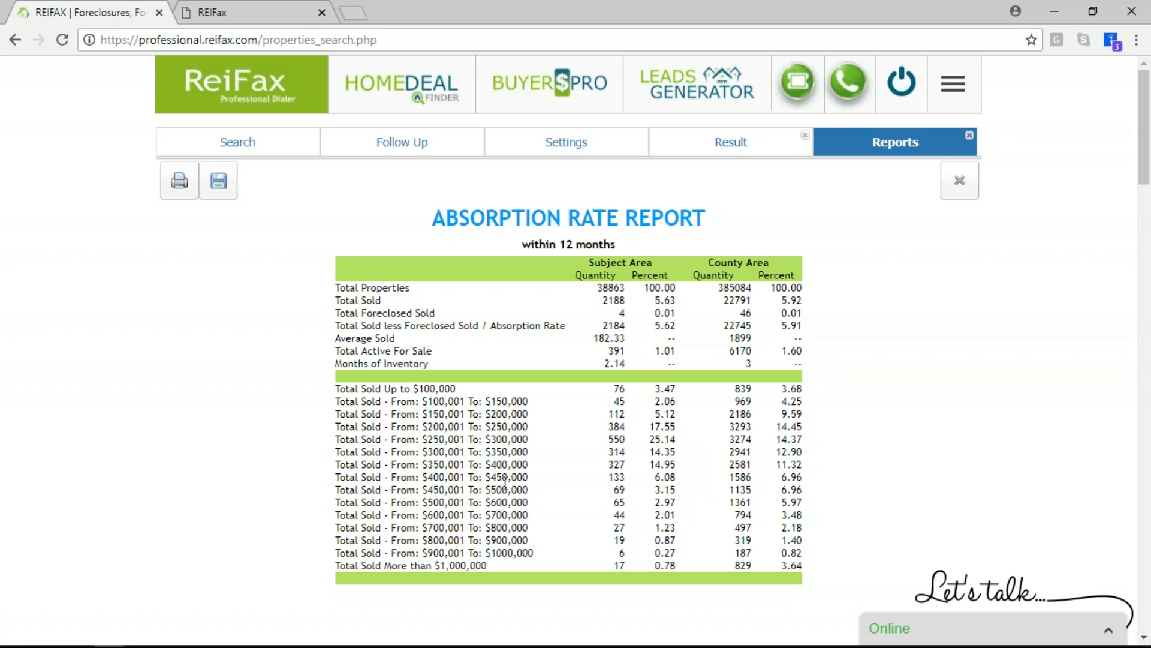
drag(608, 477, 660, 480)
click(180, 194)
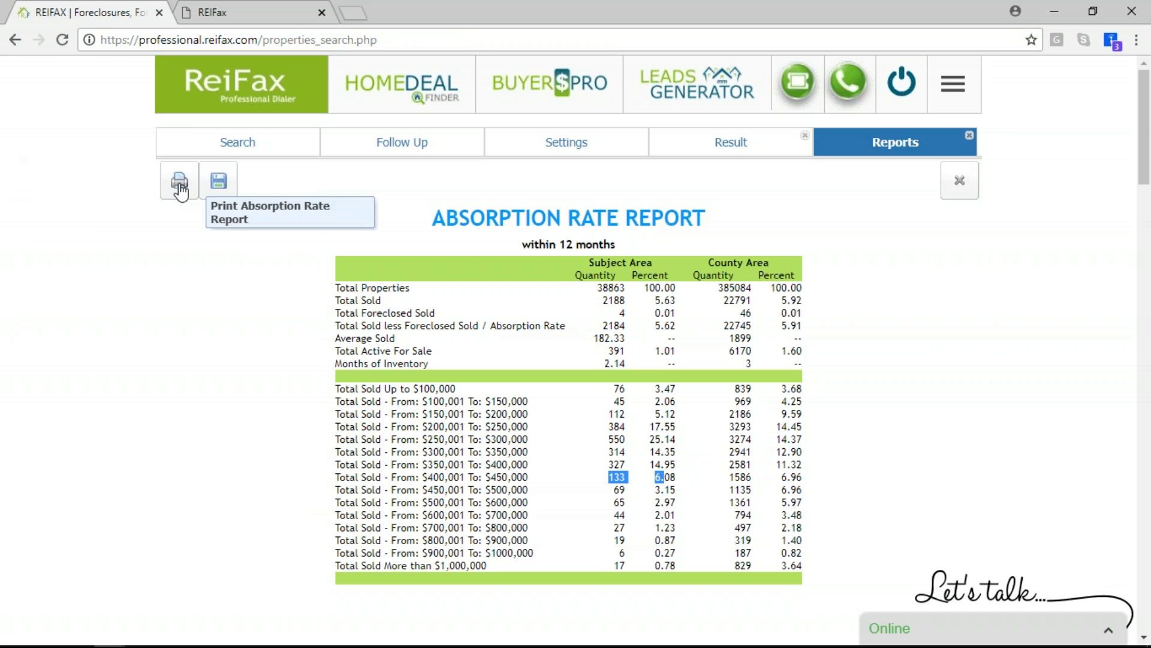
click(180, 182)
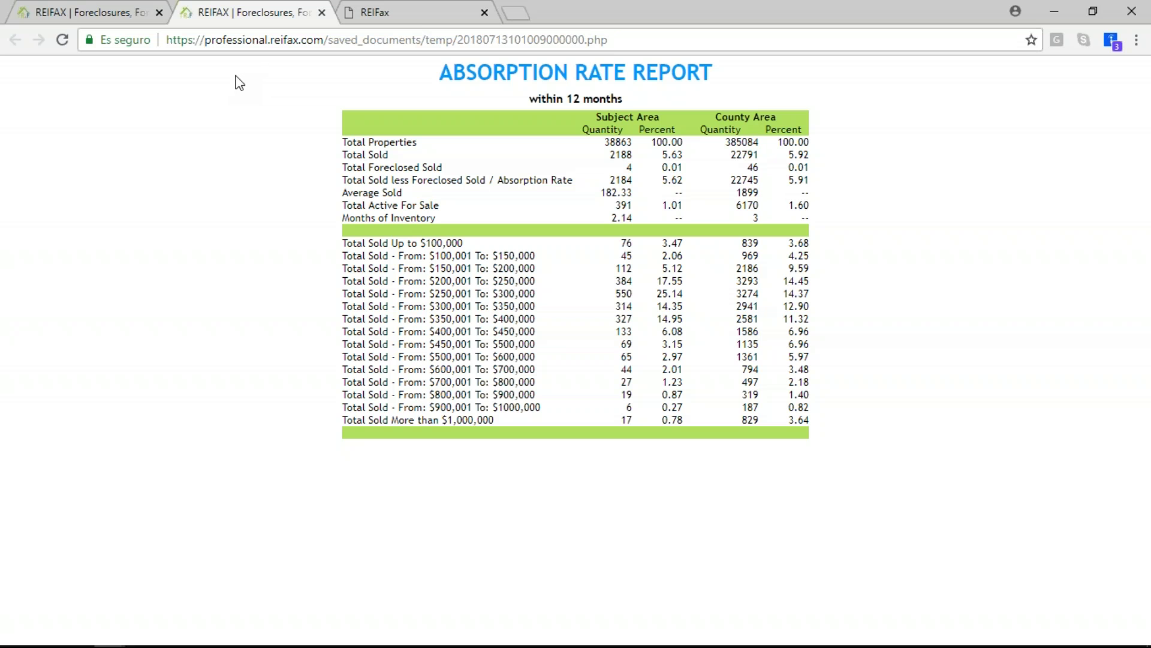
Compare the saved report page in the other tab, then return to ReiFax and open Follow Up
click(1137, 40)
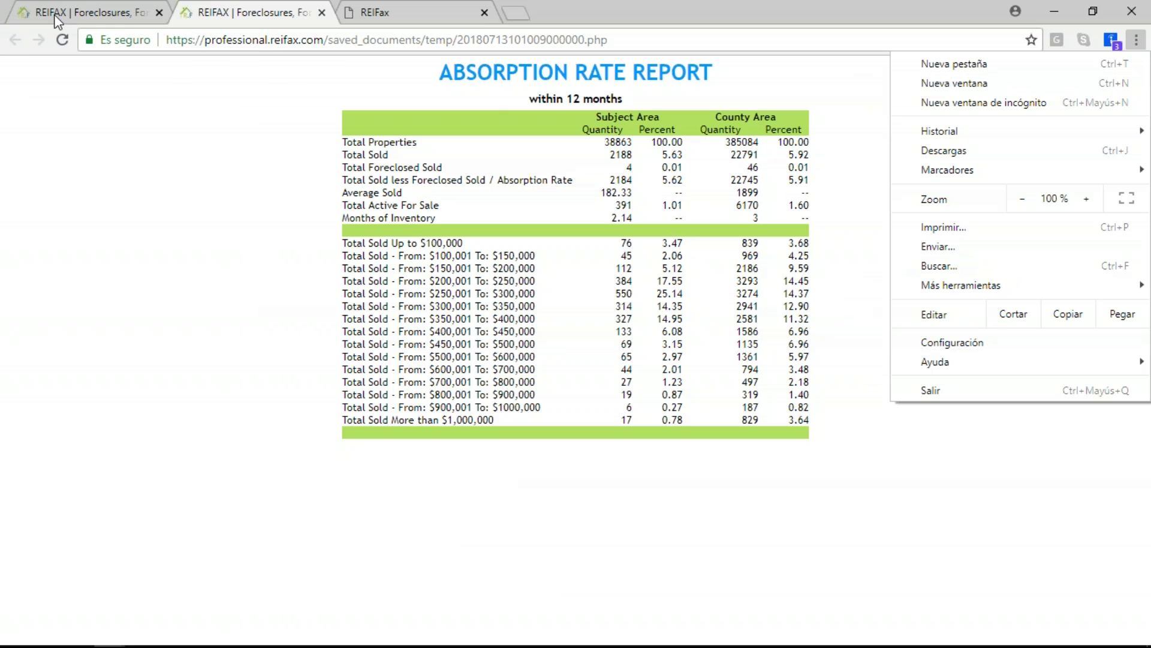
click(83, 13)
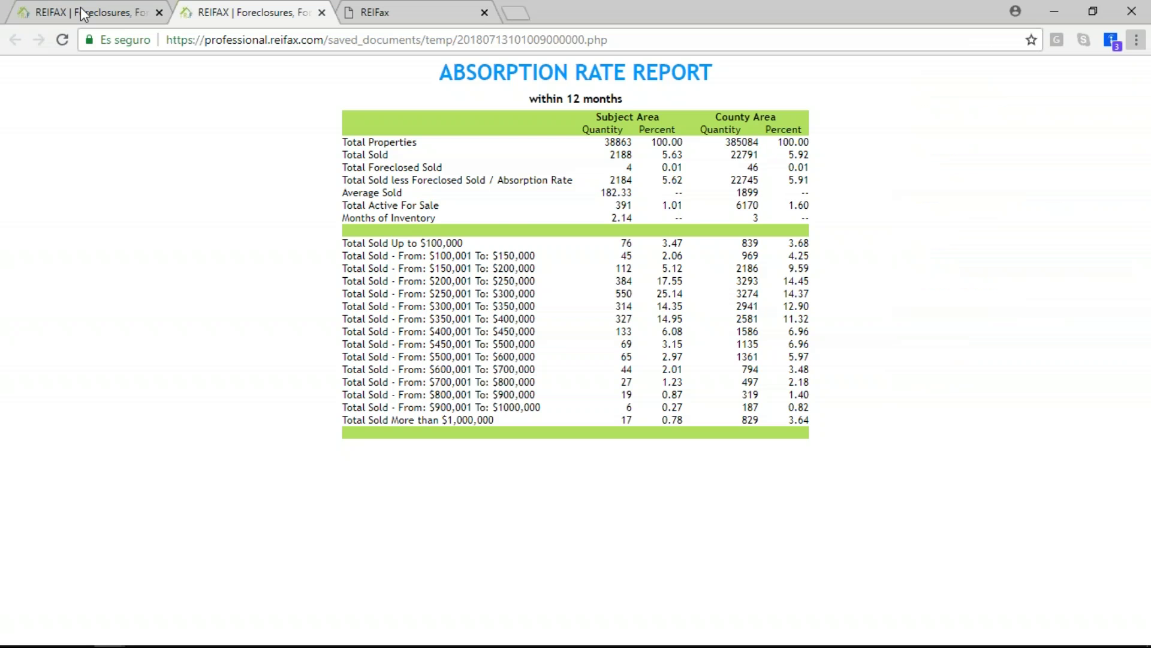
click(83, 13)
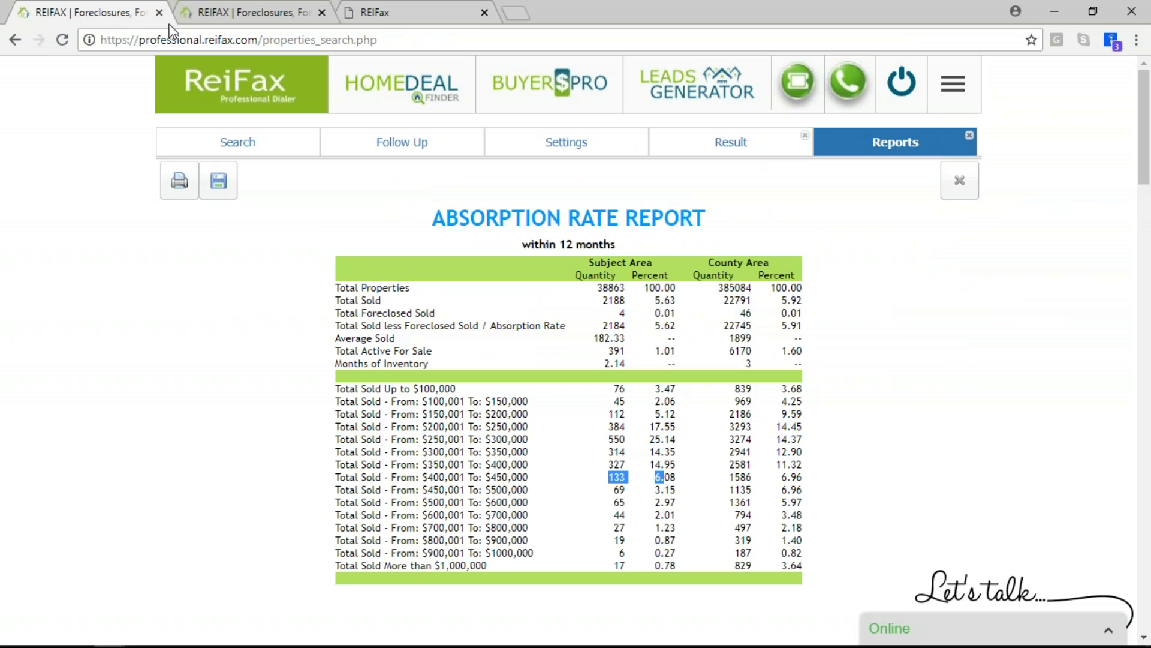
click(303, 15)
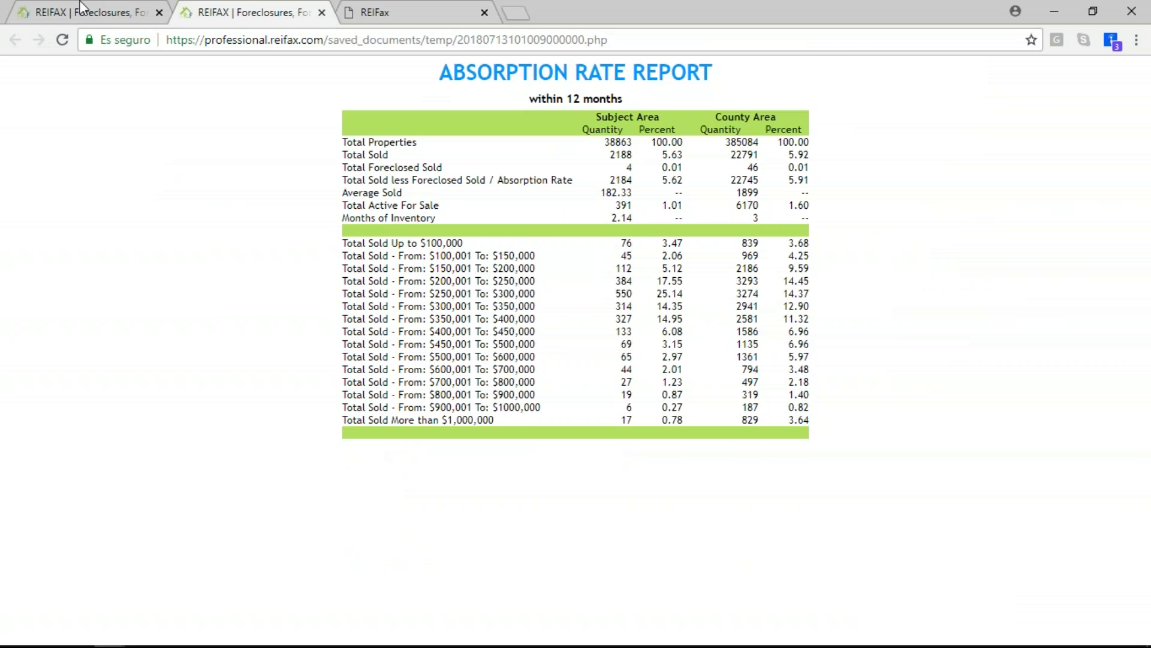
click(170, 23)
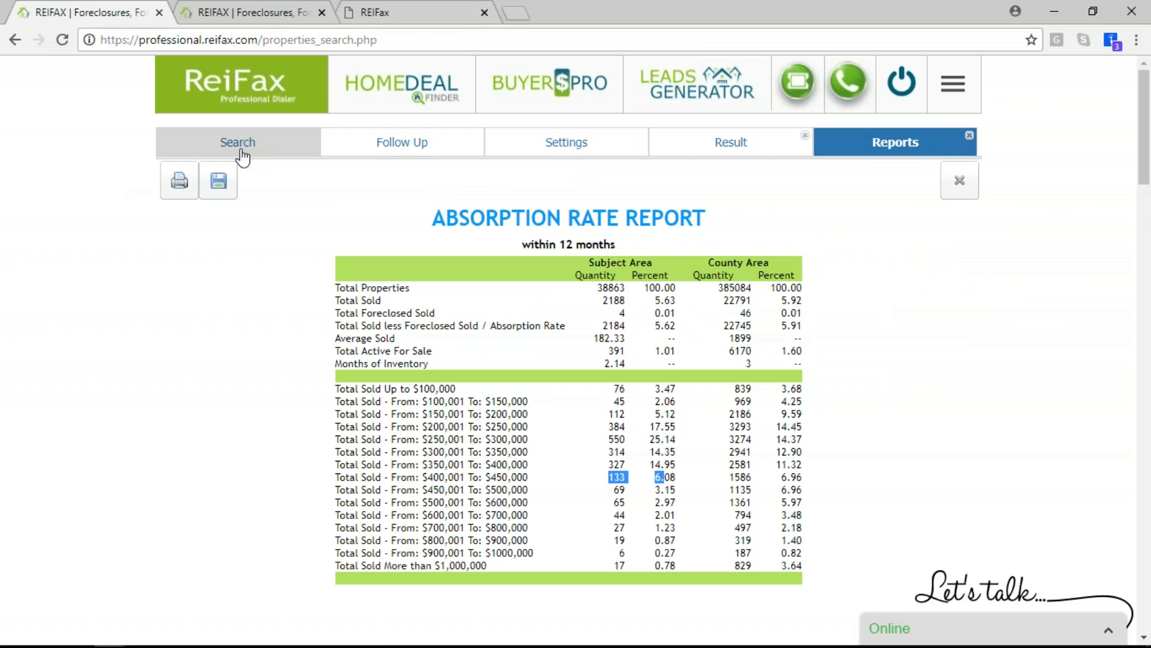
click(354, 147)
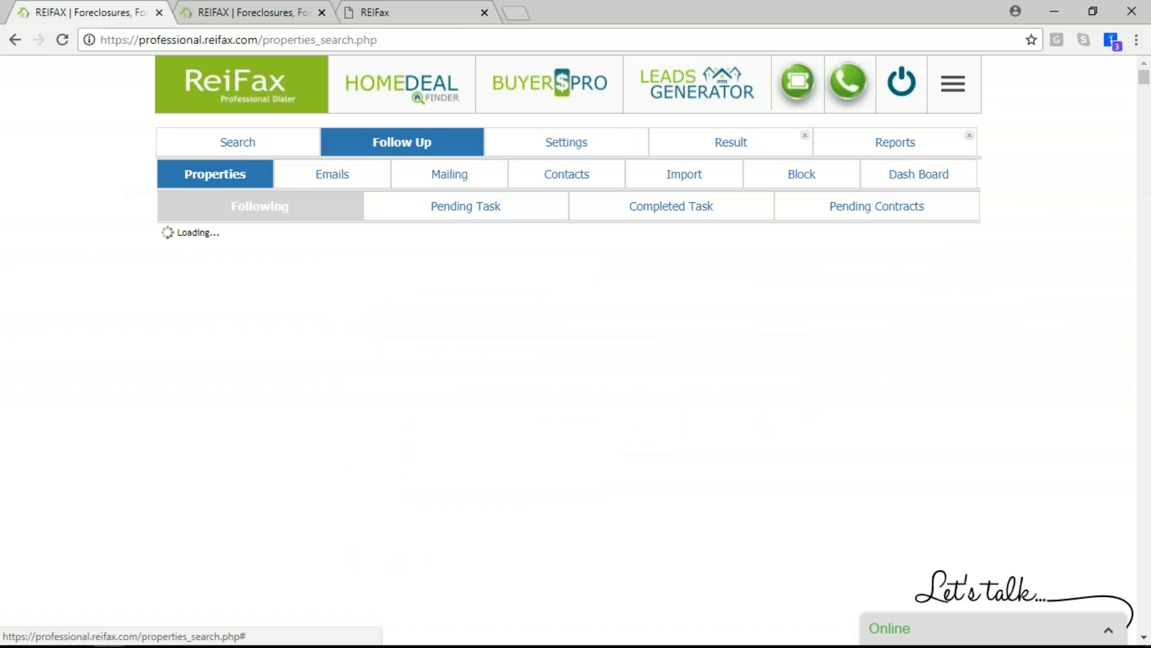
click(344, 176)
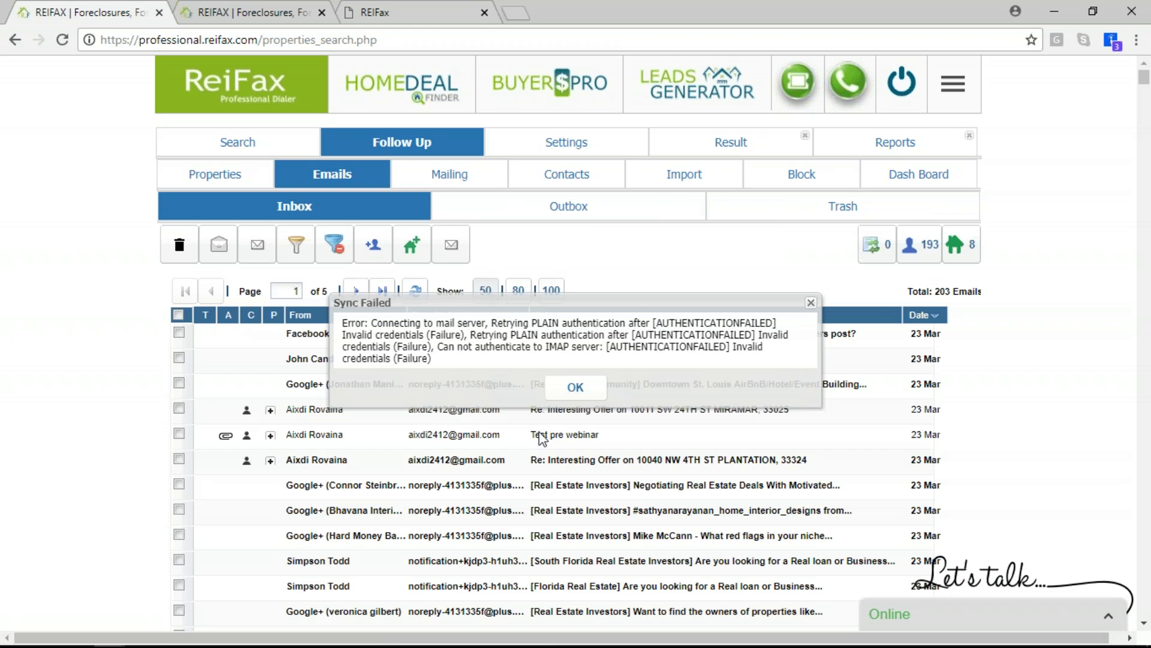
click(575, 388)
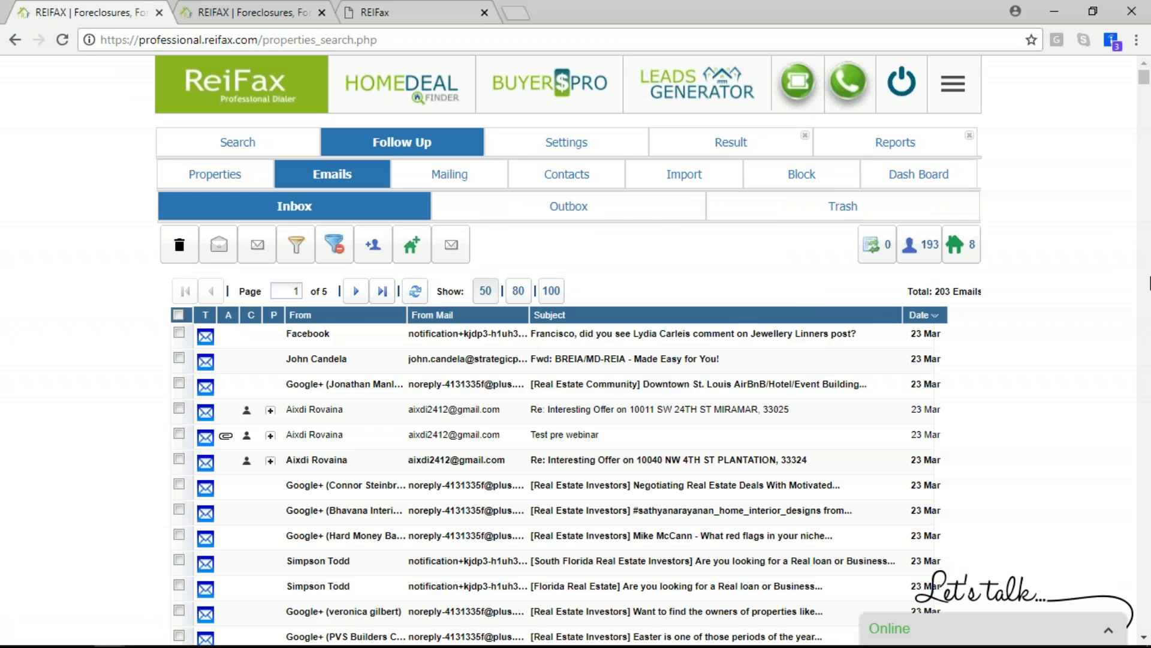
click(837, 151)
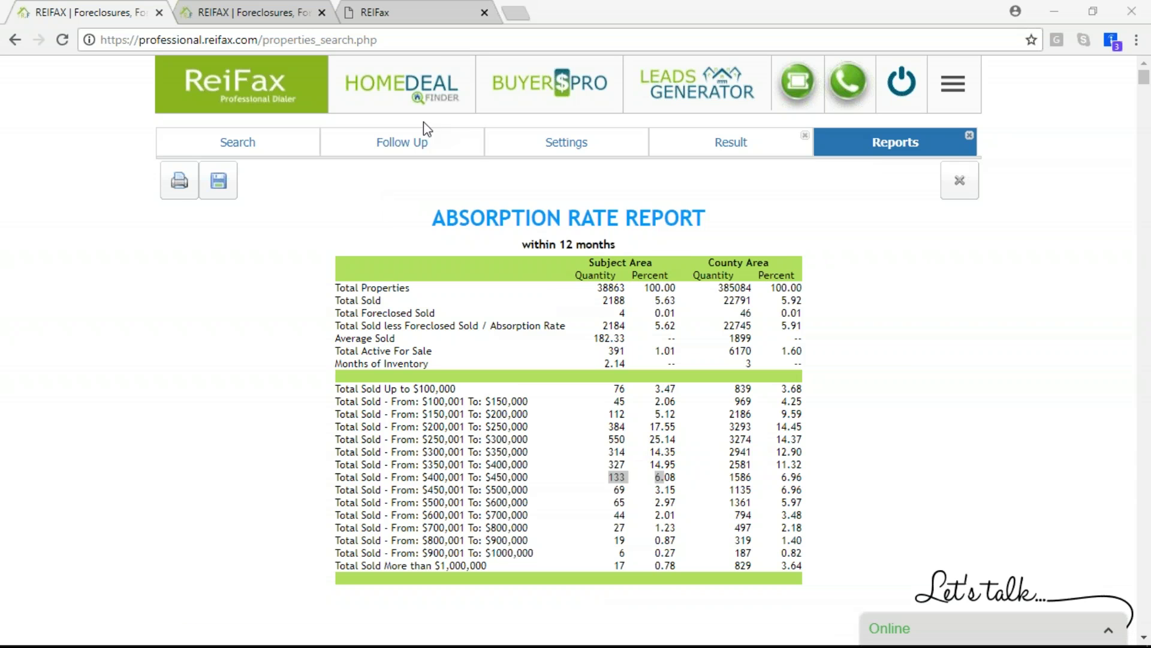
Save the Absorption Rate Report as 'webinar jul 2018' and open Settings > My Archives
click(735, 154)
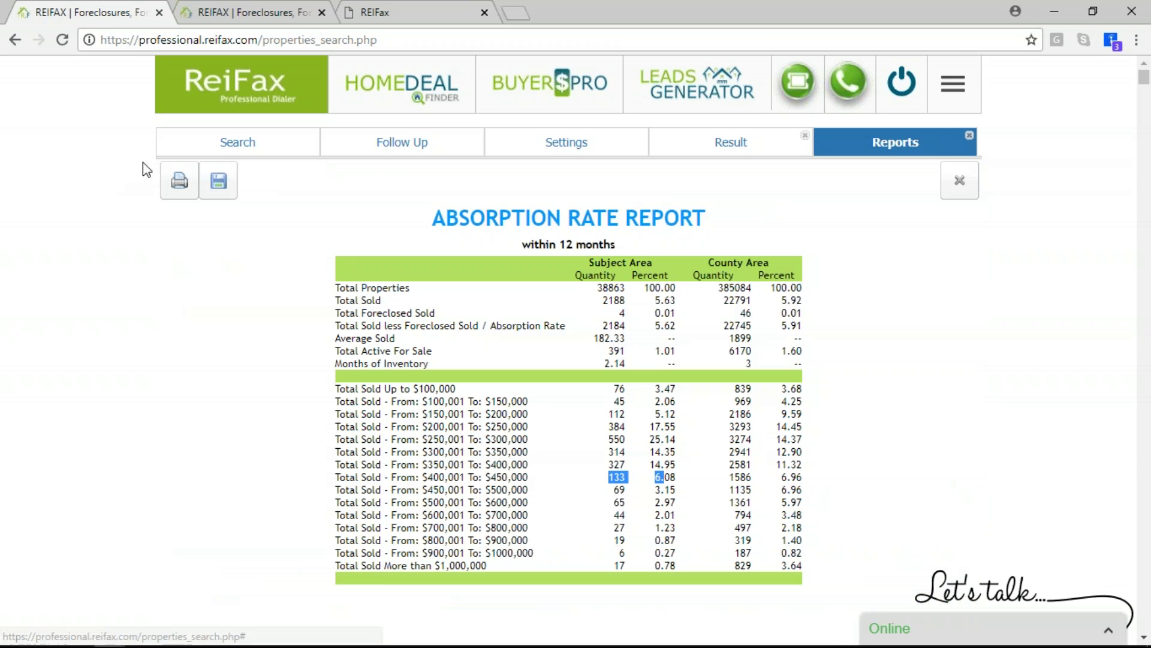
click(219, 183)
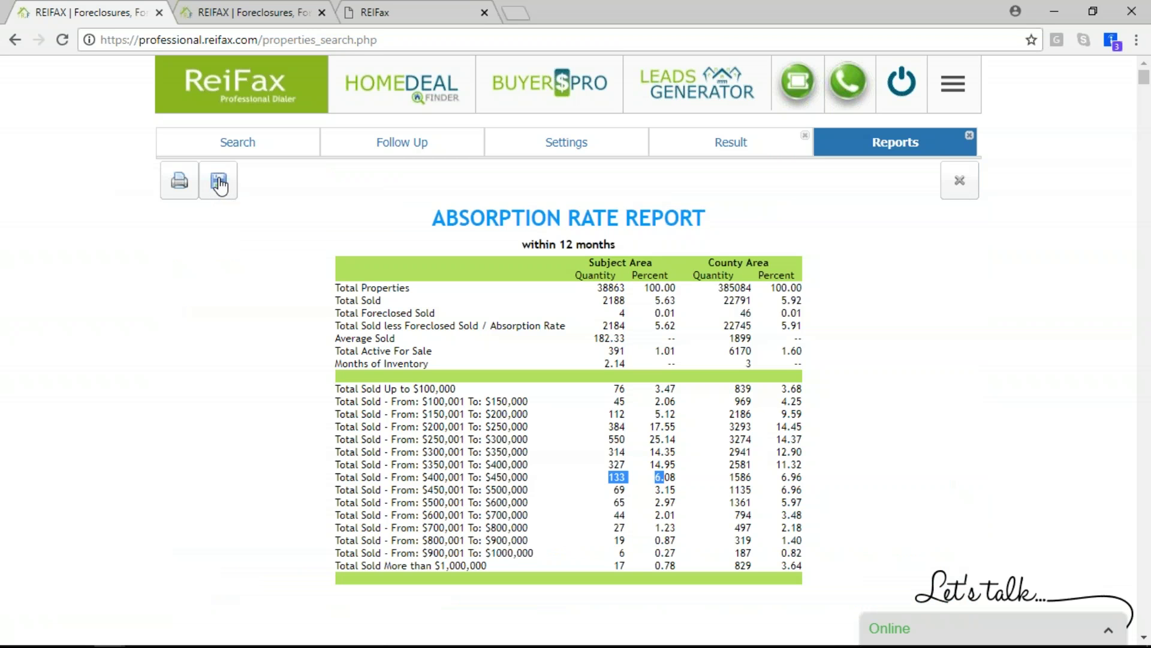
click(620, 334)
text(webinar jul 2018)
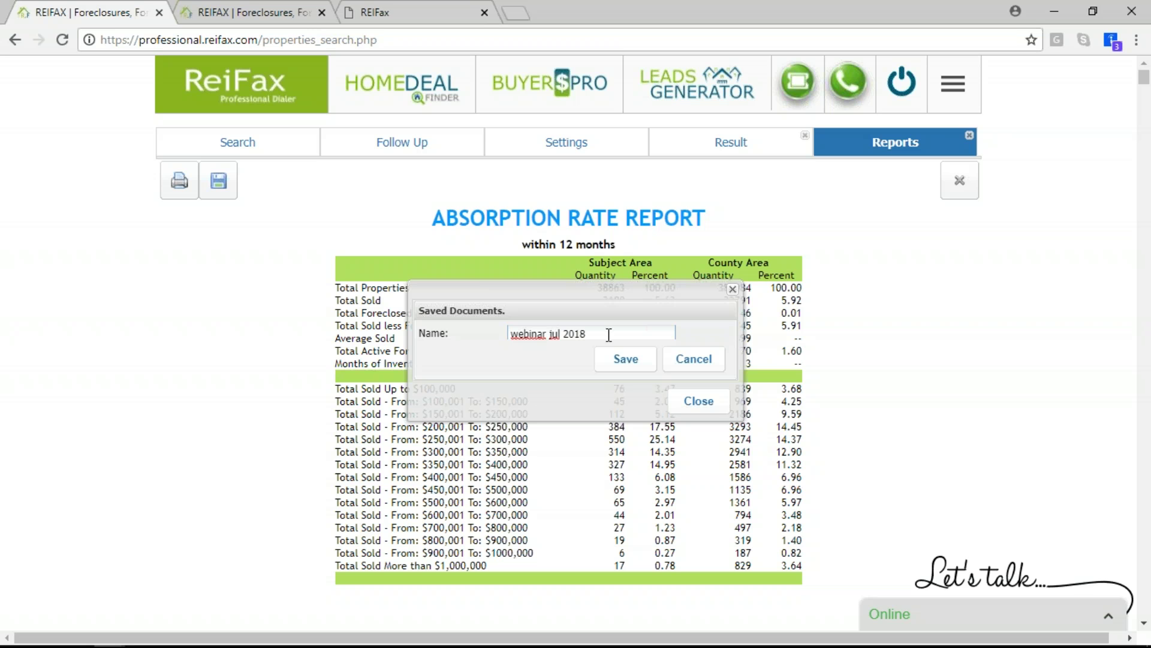
click(624, 360)
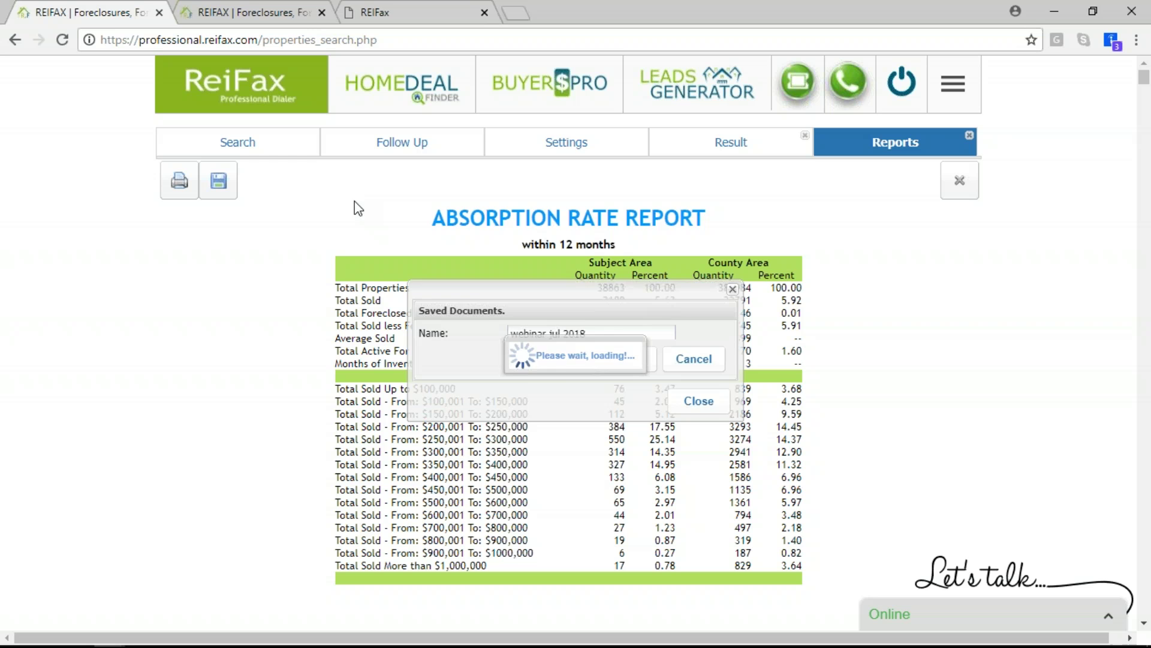
click(577, 368)
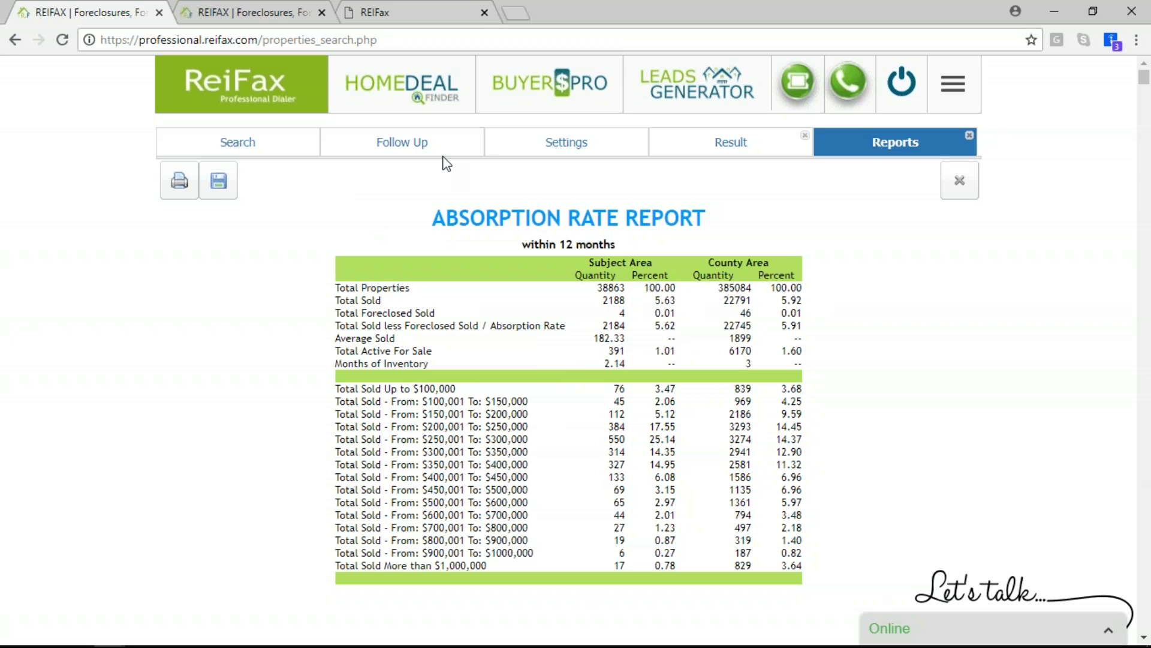
click(496, 153)
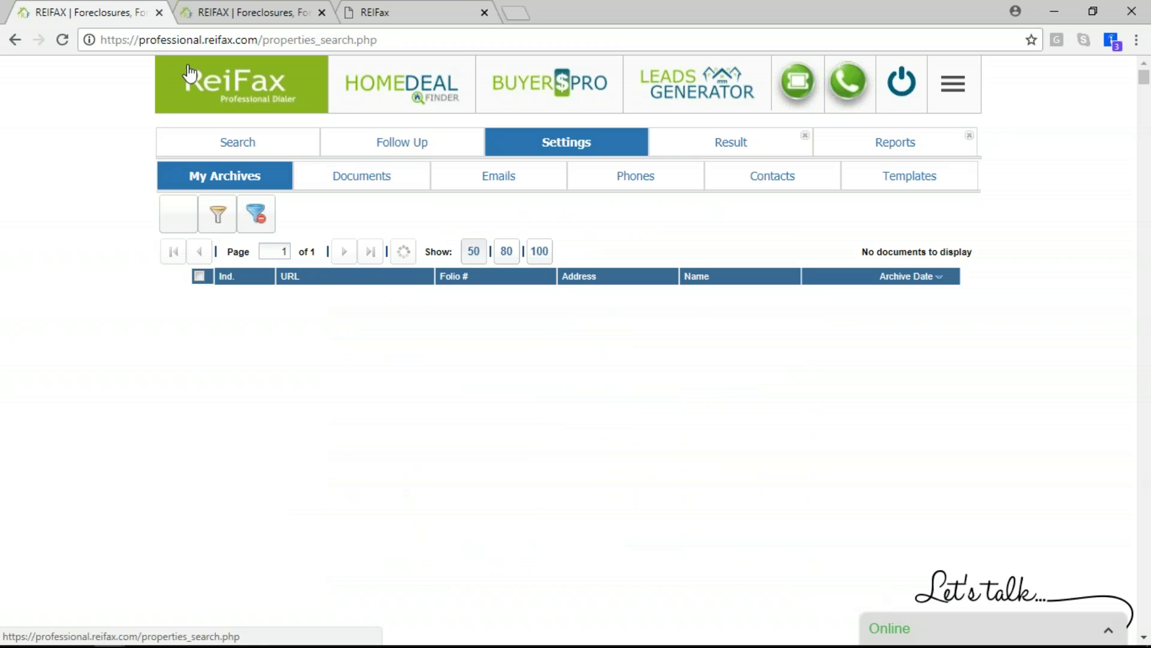
Dismiss the Sync Failed error, preview the archived 'webinar jul 2018' report, then return to Reports
click(224, 177)
click(575, 388)
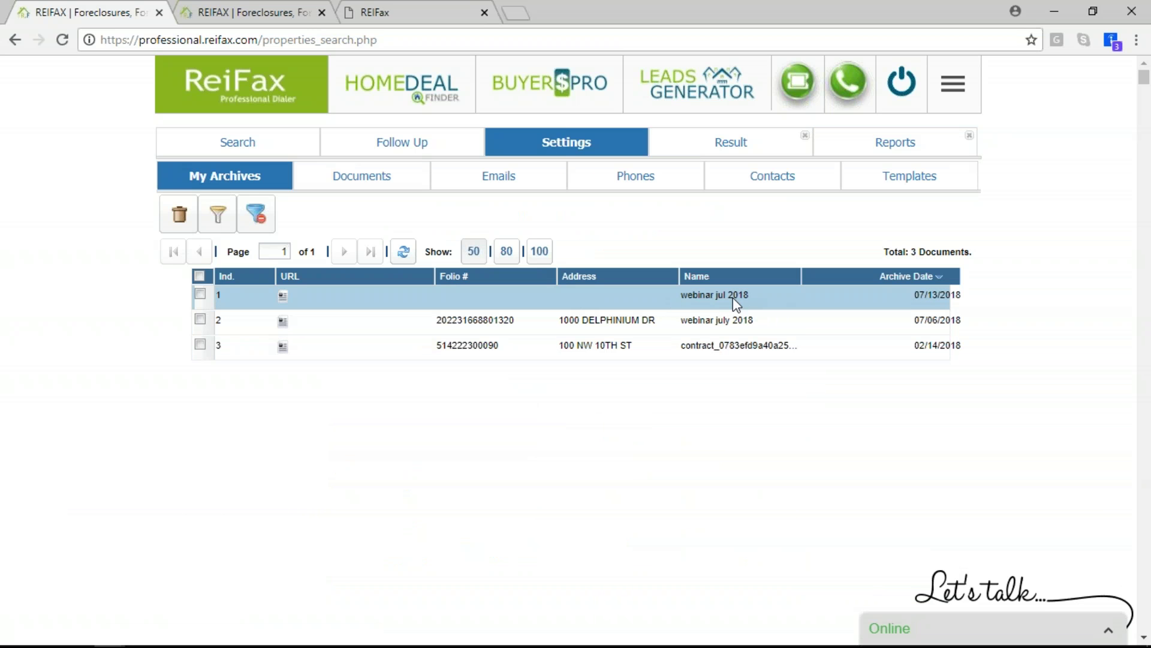
click(283, 296)
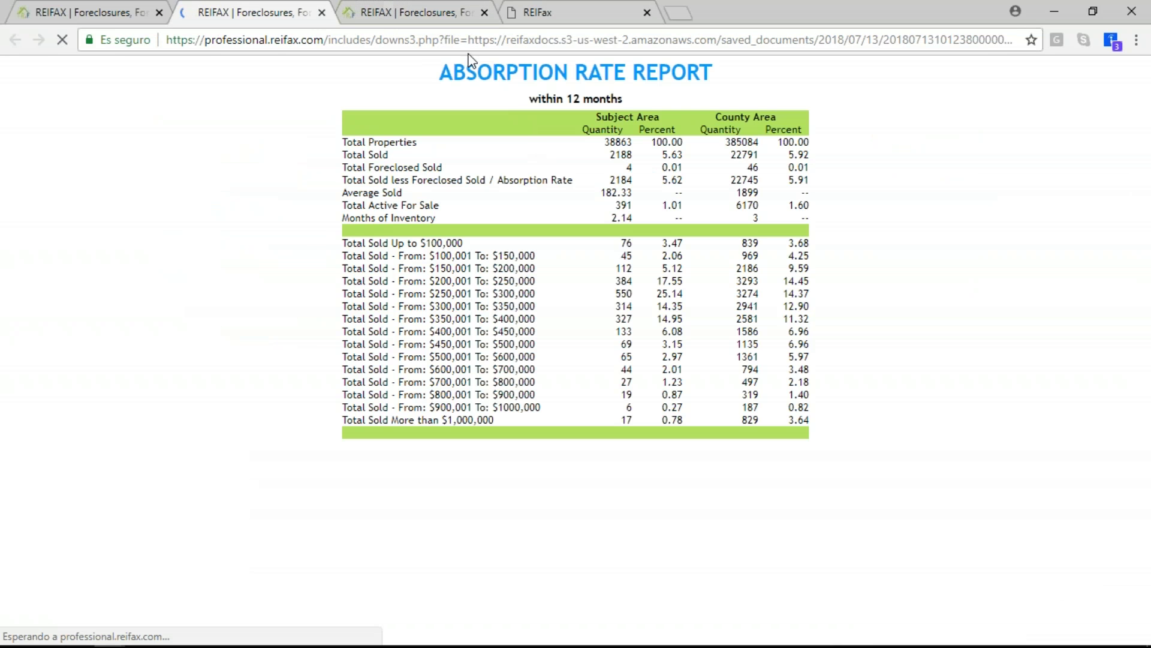
click(484, 12)
click(64, 14)
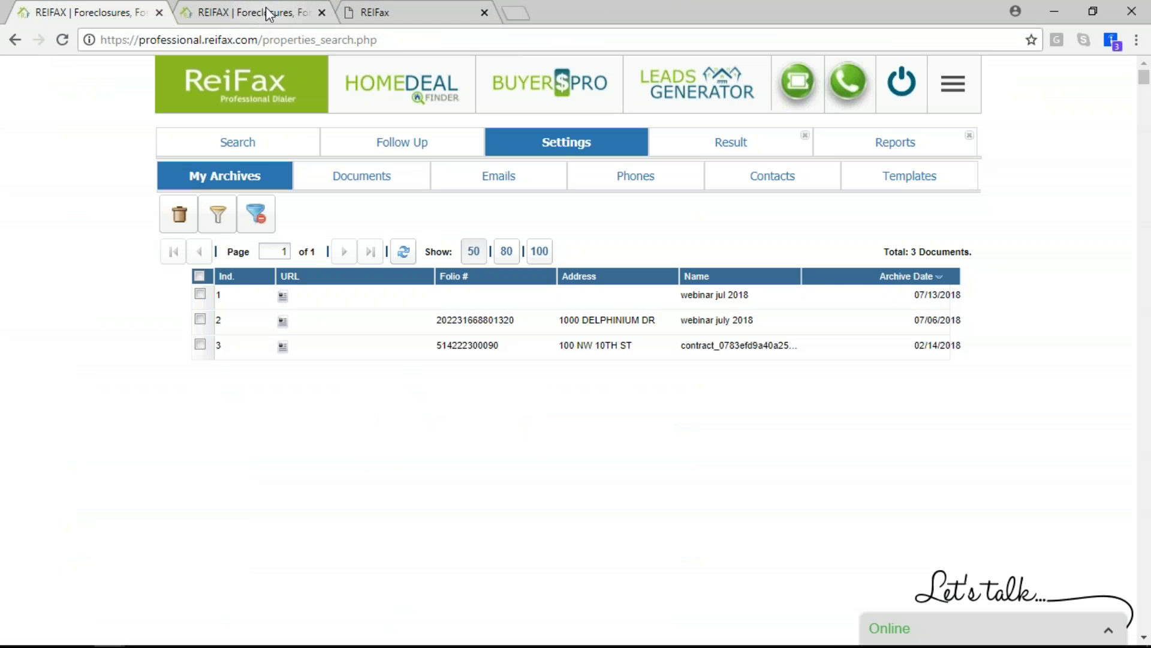
click(858, 150)
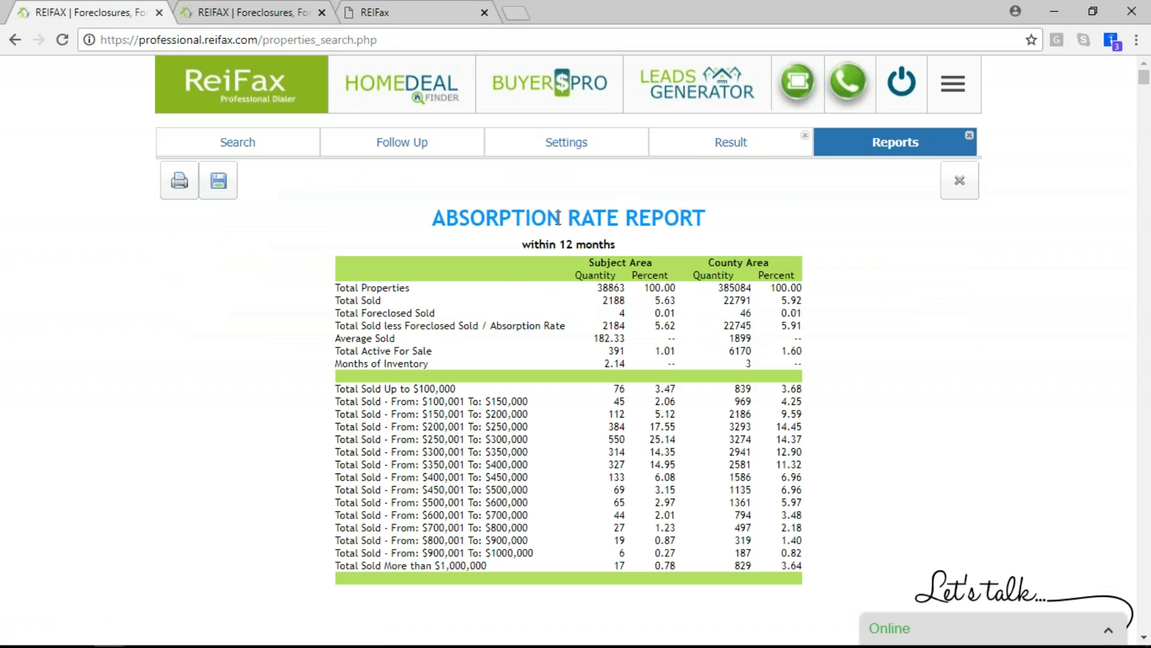
Rerun the Broward search with zip code 33024 and Single Family type, returning 17,087 properties
click(410, 9)
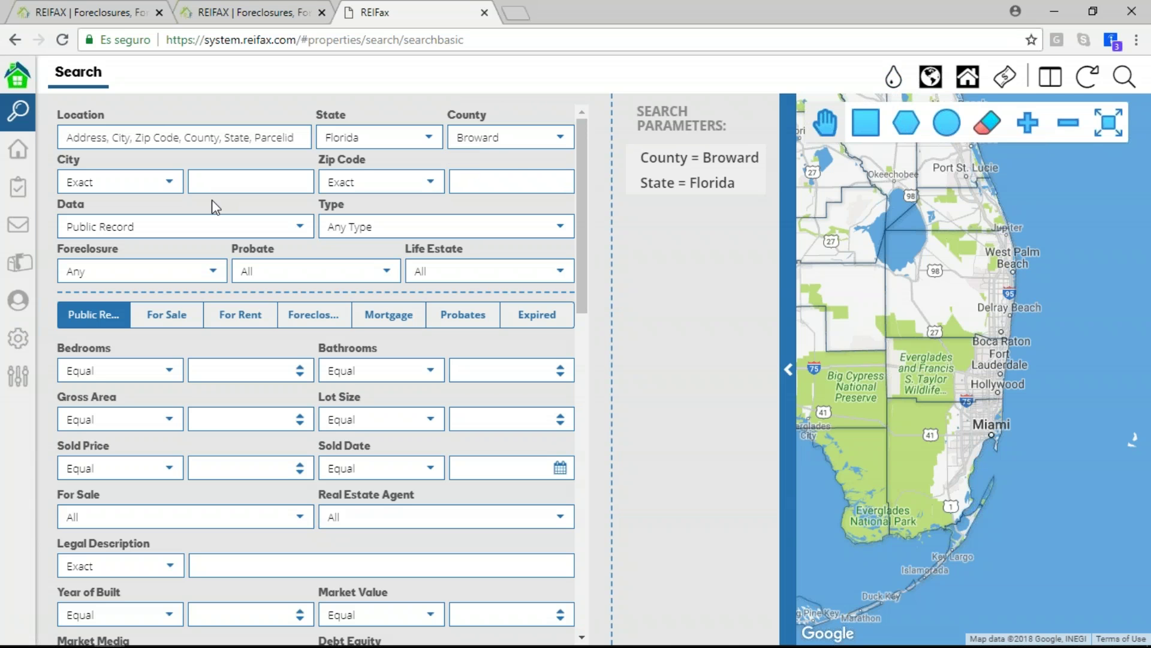
click(478, 183)
text(33024)
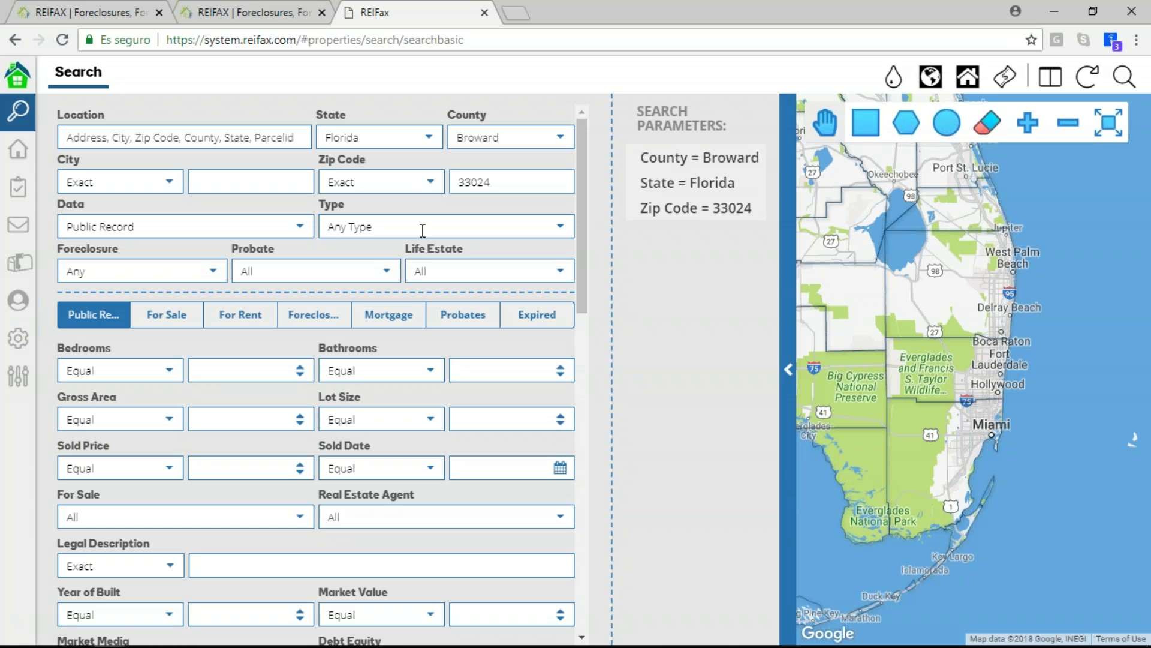
click(447, 227)
click(522, 279)
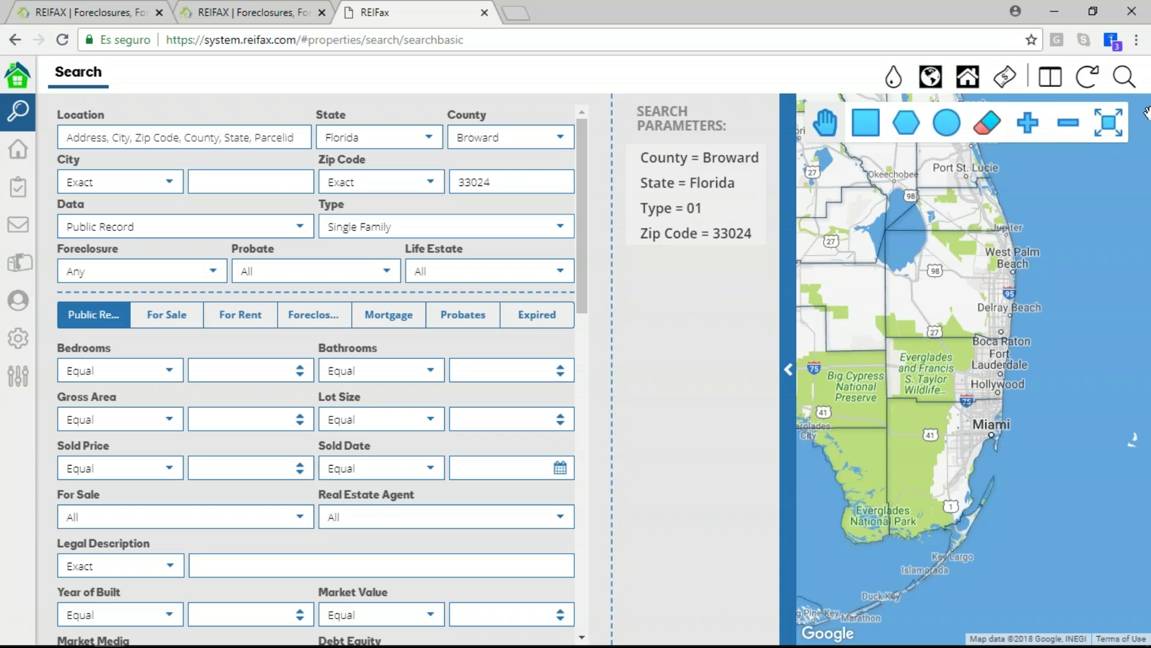
click(1121, 80)
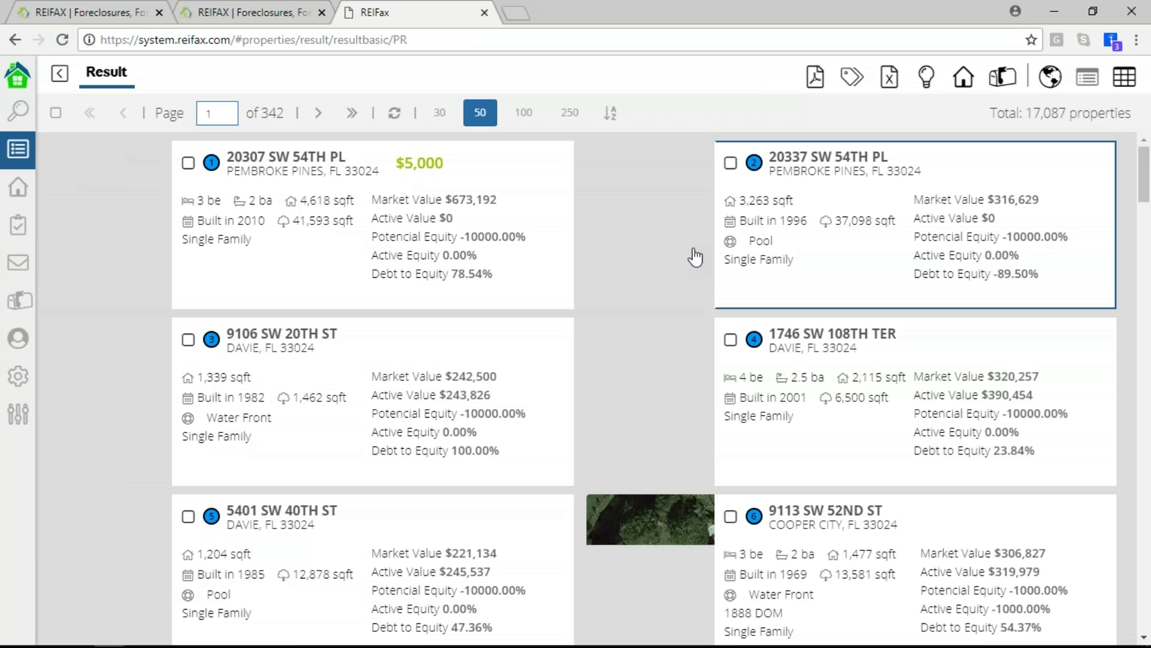
Switch the results to map view and drag a rectangle over the Pembroke Pines-to-Davie markers
click(1050, 75)
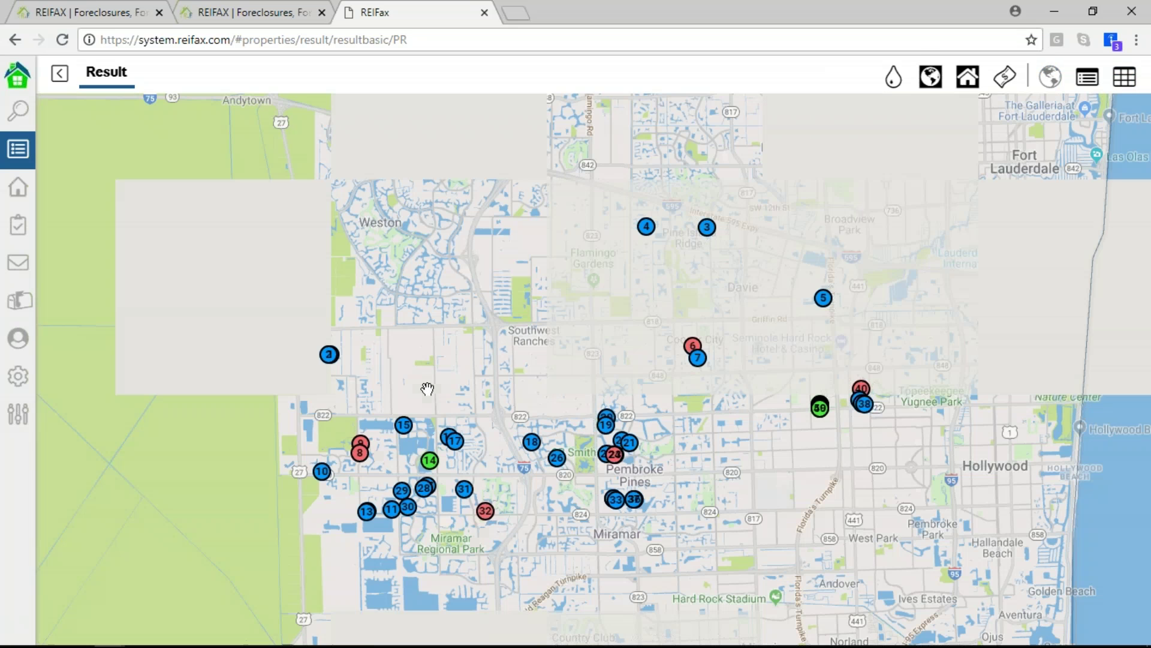
scroll(602, 287, down, 2)
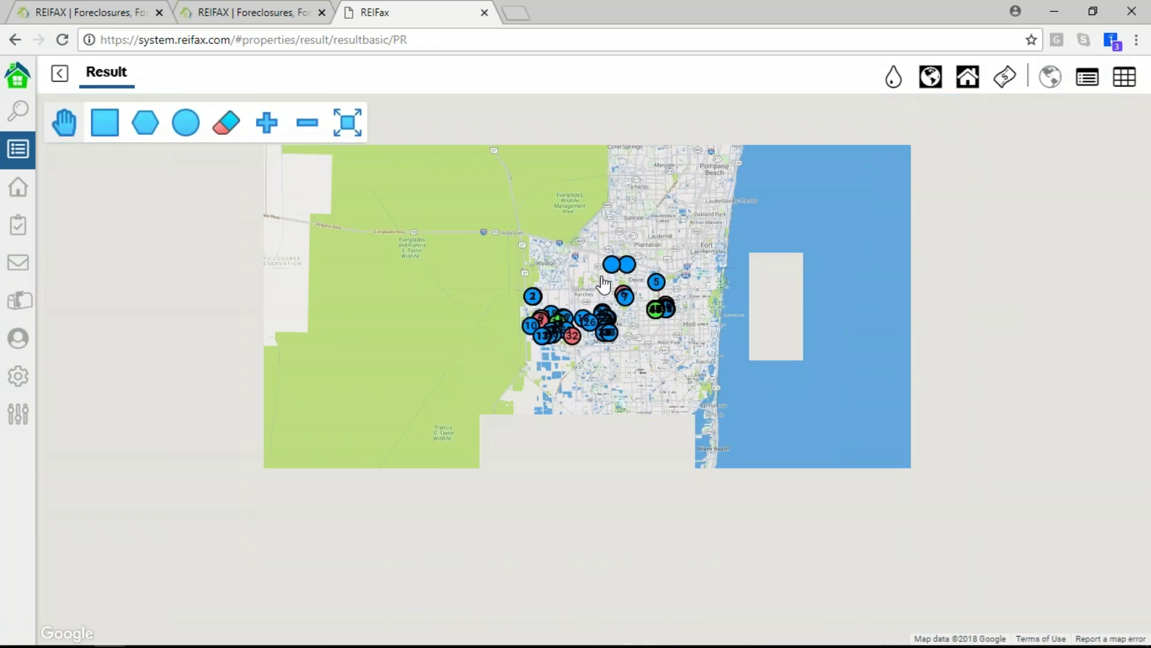
scroll(602, 284, up, 1)
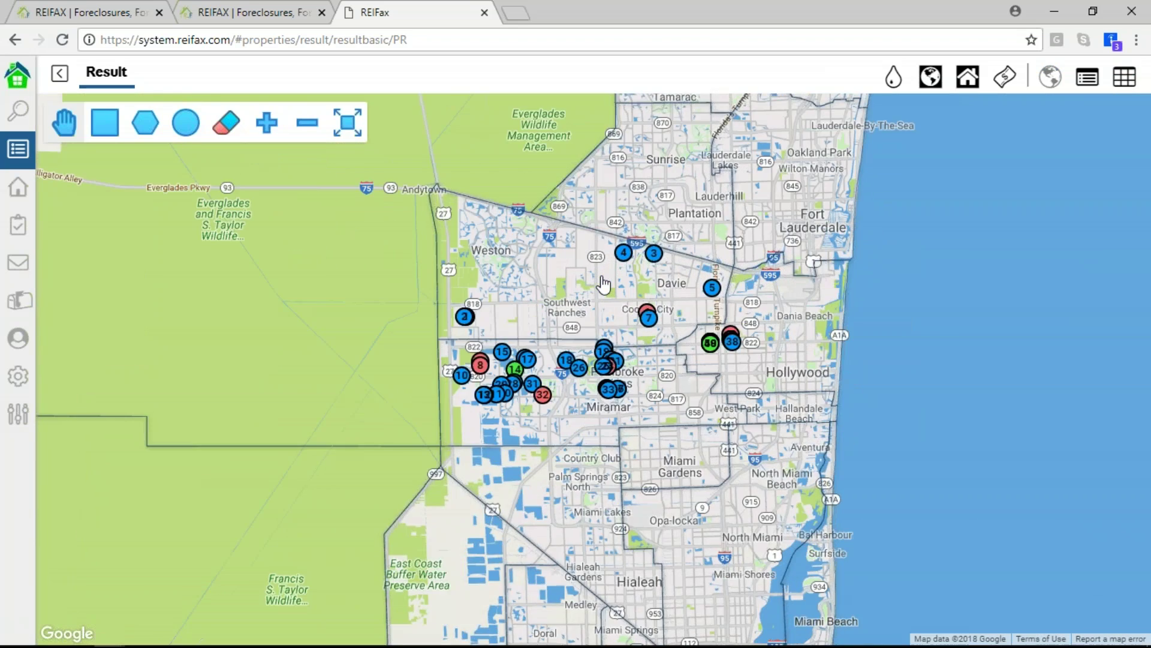
scroll(603, 285, up, 1)
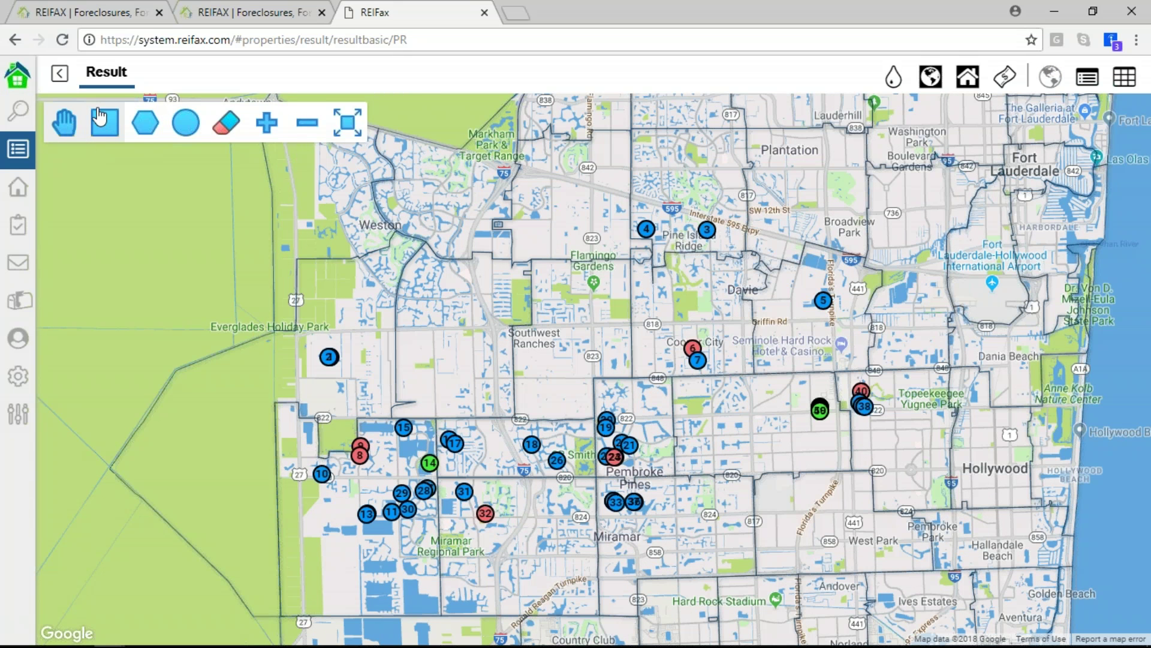
click(106, 139)
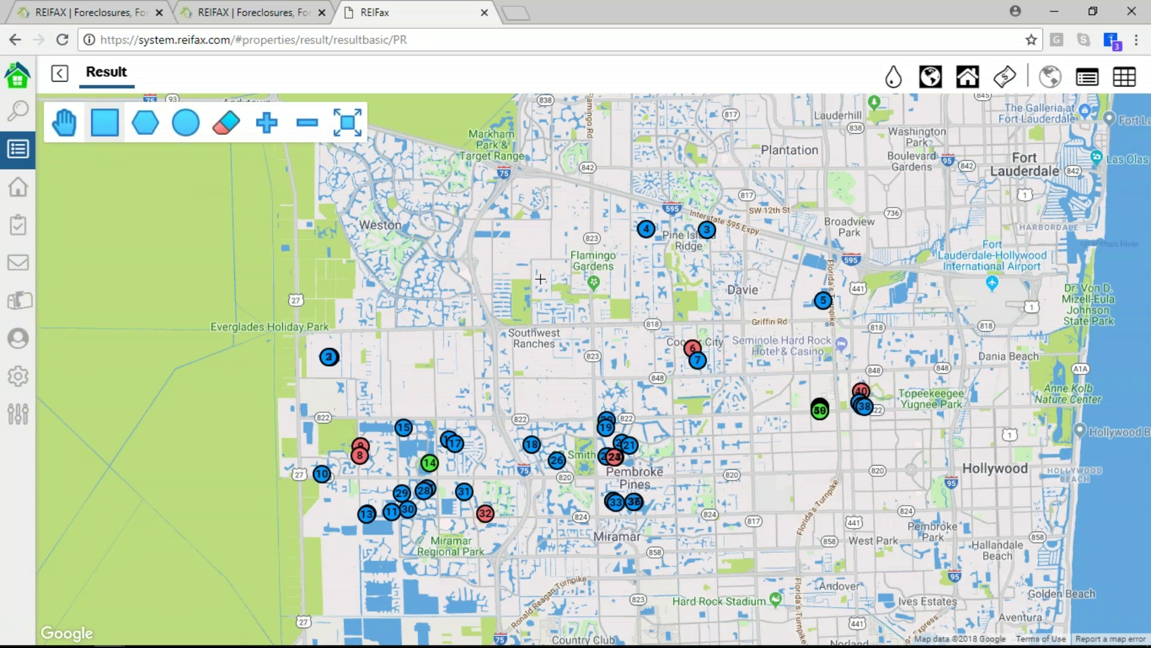
drag(539, 275, 966, 505)
drag(962, 548, 961, 549)
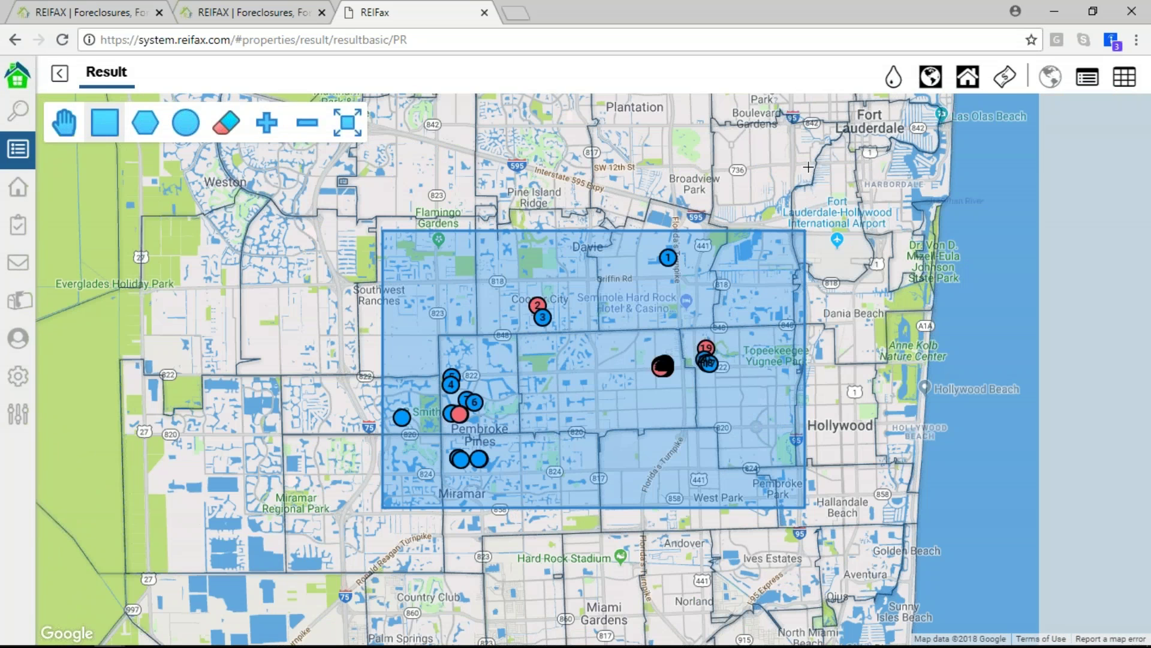
click(894, 76)
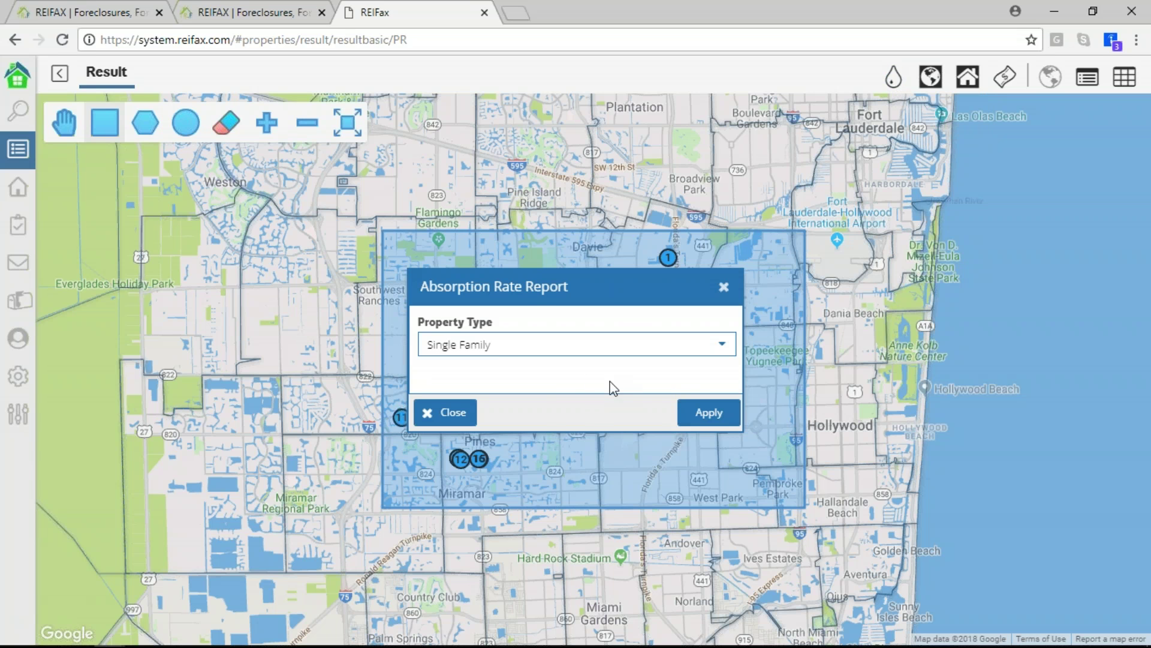
Generate the 12-month Single Family absorption rate report showing 2.14 months' inventory across 38863 properties
click(710, 420)
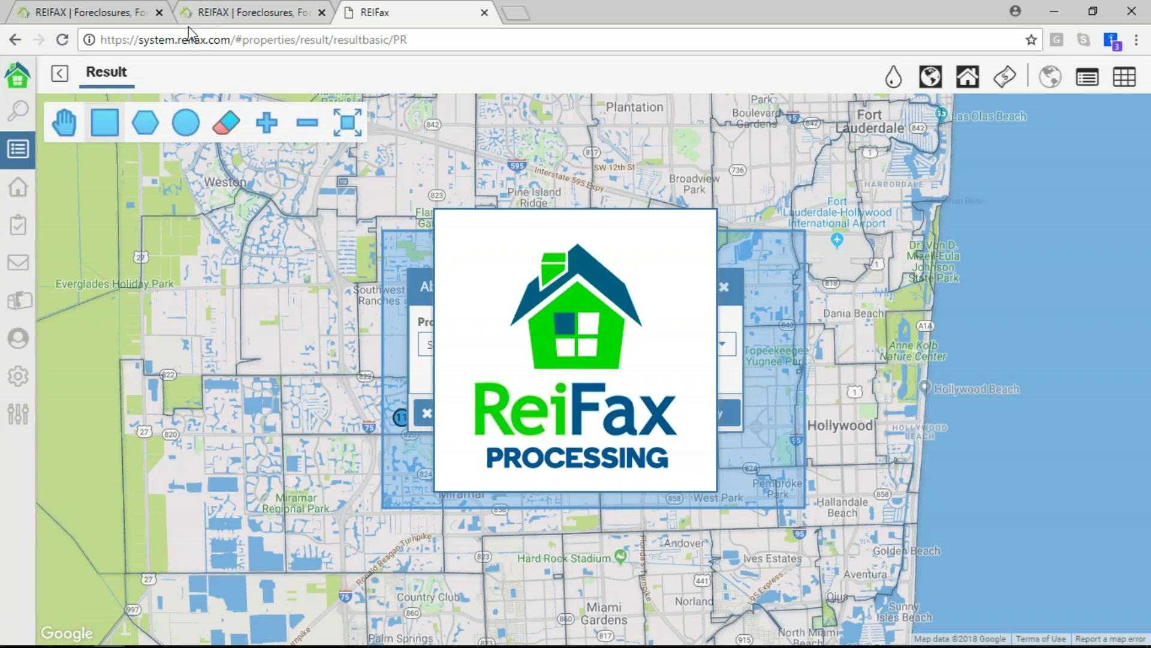
click(78, 18)
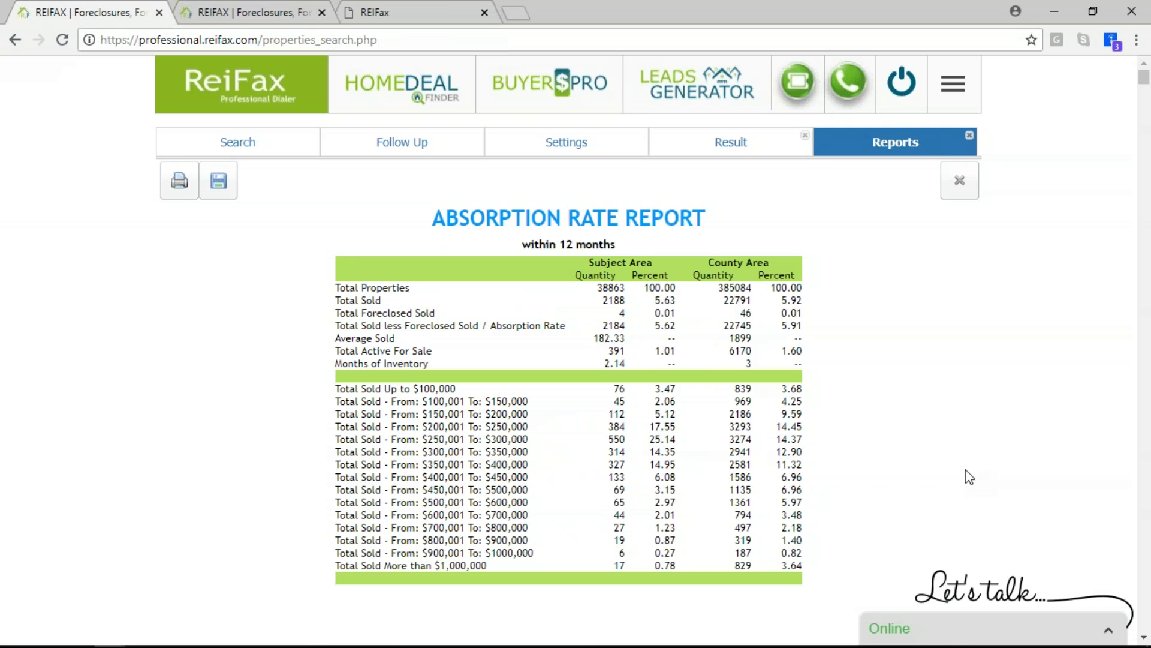
Close the absorption rate report and return to the advanced results map
click(962, 186)
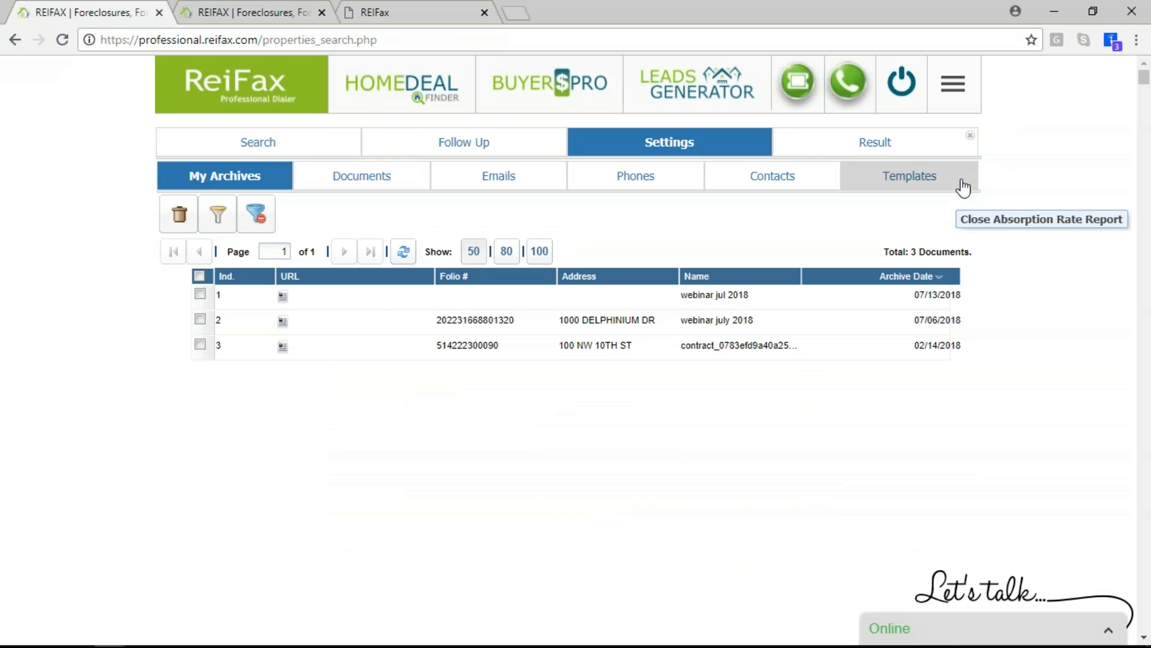
click(931, 147)
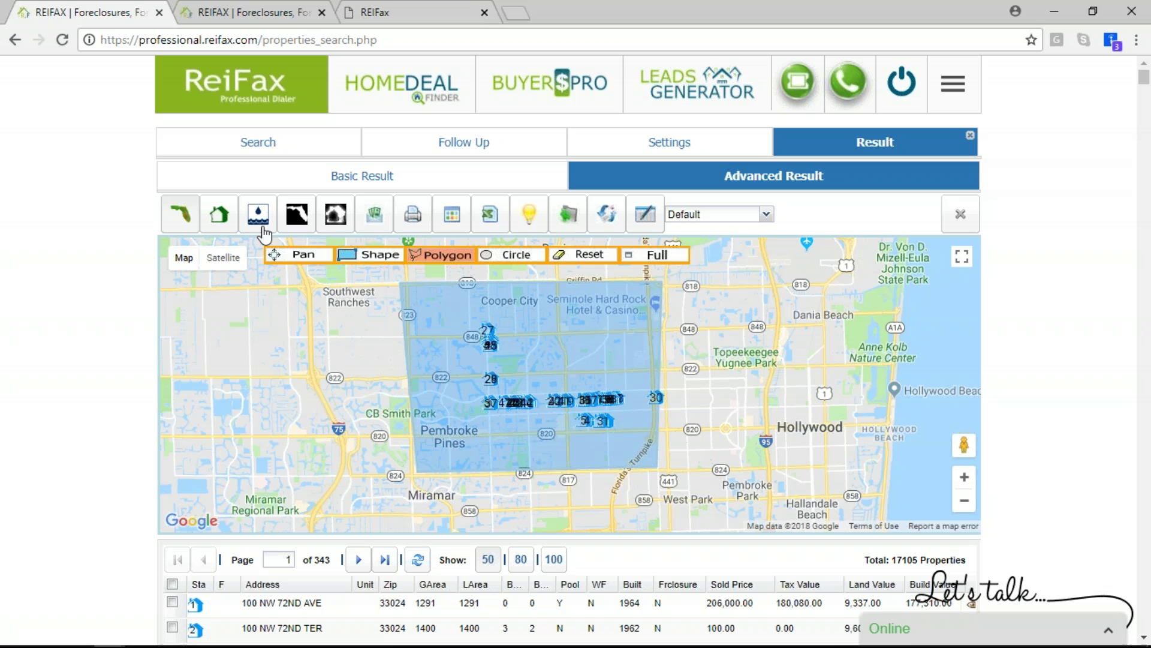
click(297, 217)
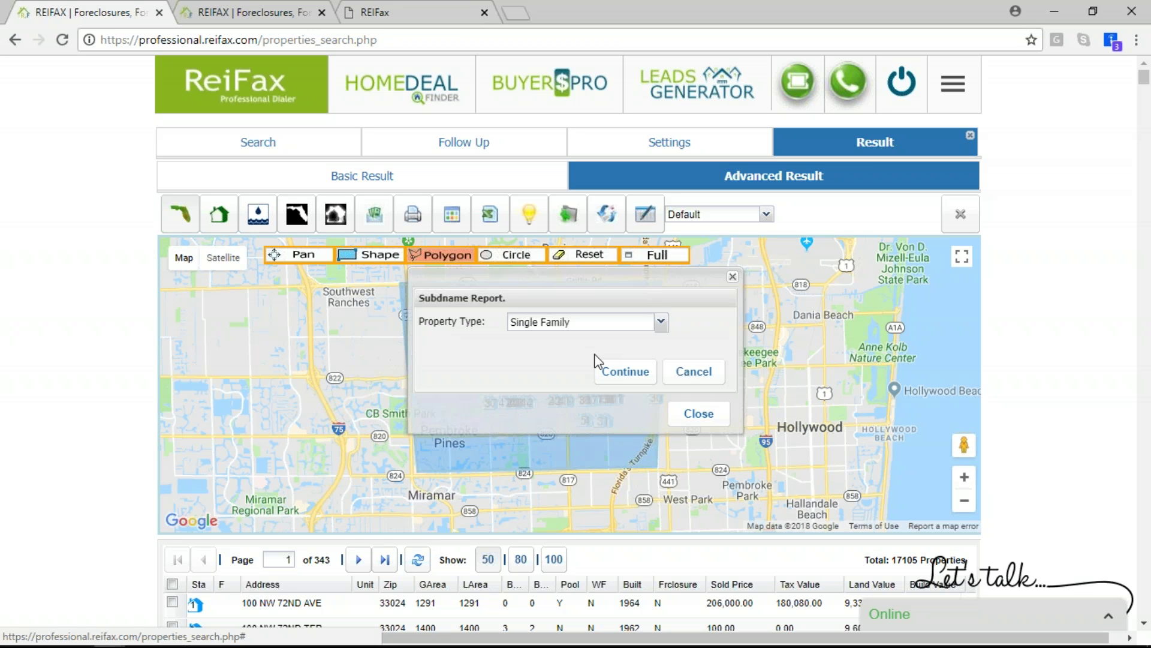
click(701, 374)
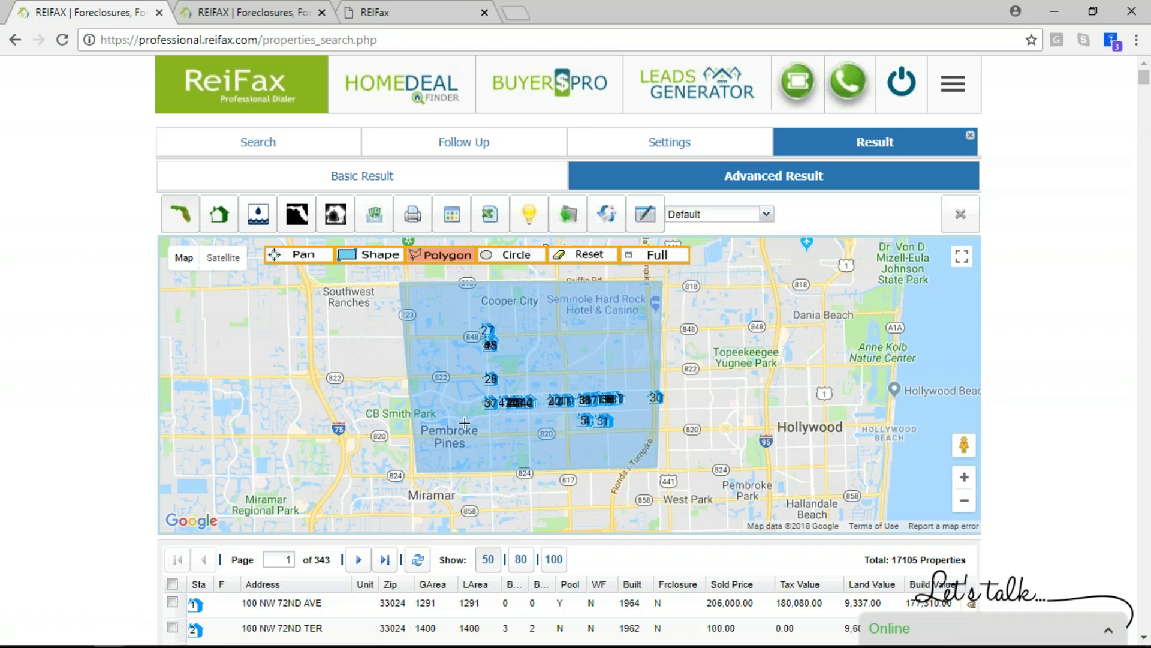
Clear the drawn map area and generate the Single Family subdivision report covering 4895 subdivisions
click(577, 256)
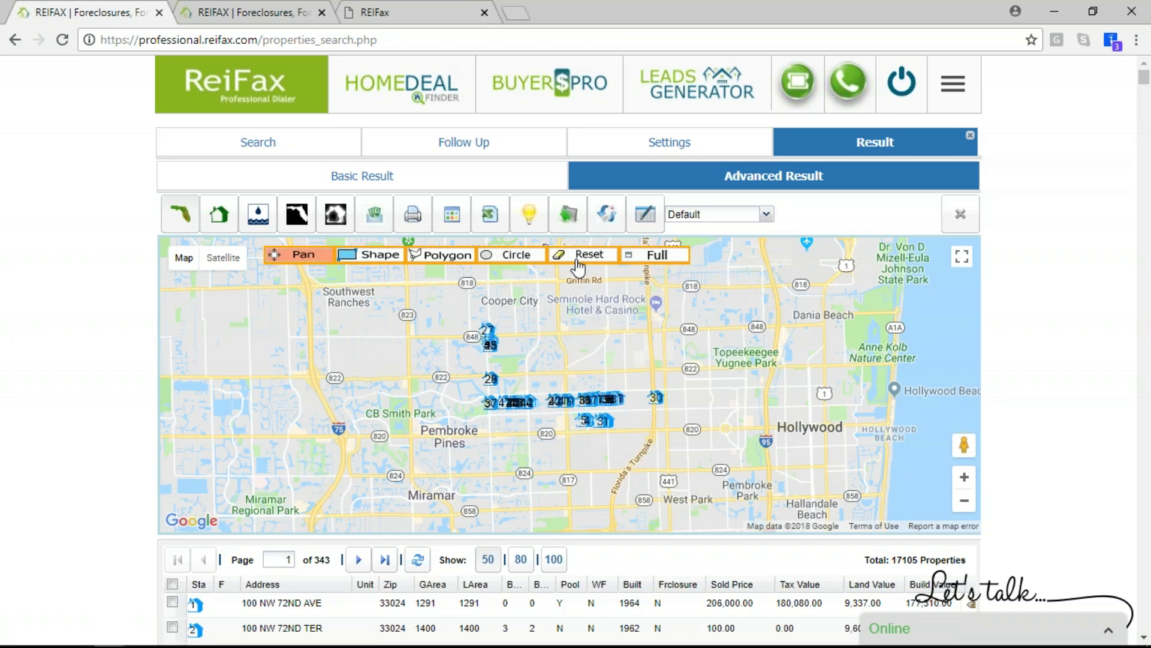
click(297, 214)
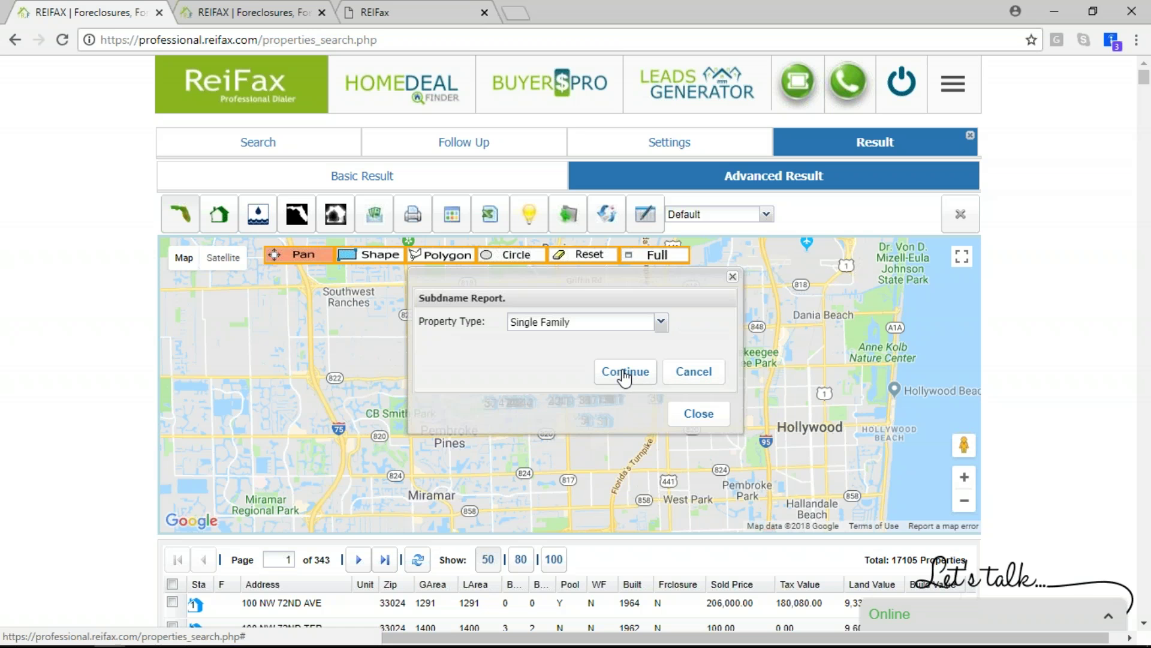
click(625, 374)
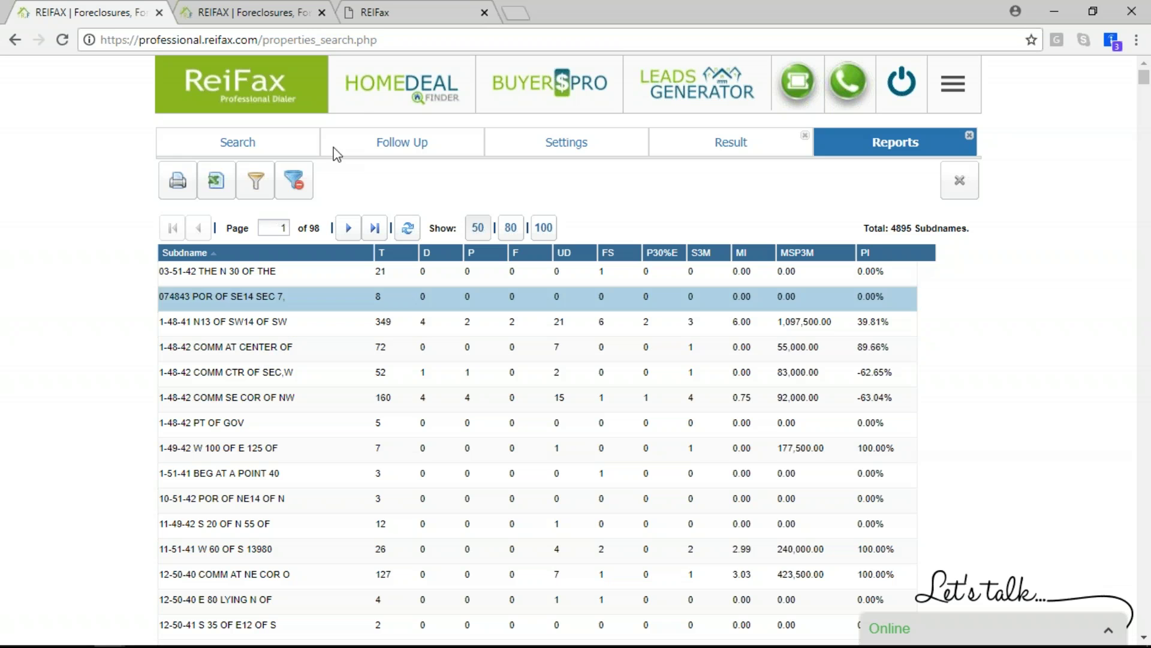
Filter the subdivision report by the name 'orange', leaving 6 subdivisions like Orangebrook Golf Estates
click(256, 180)
click(432, 325)
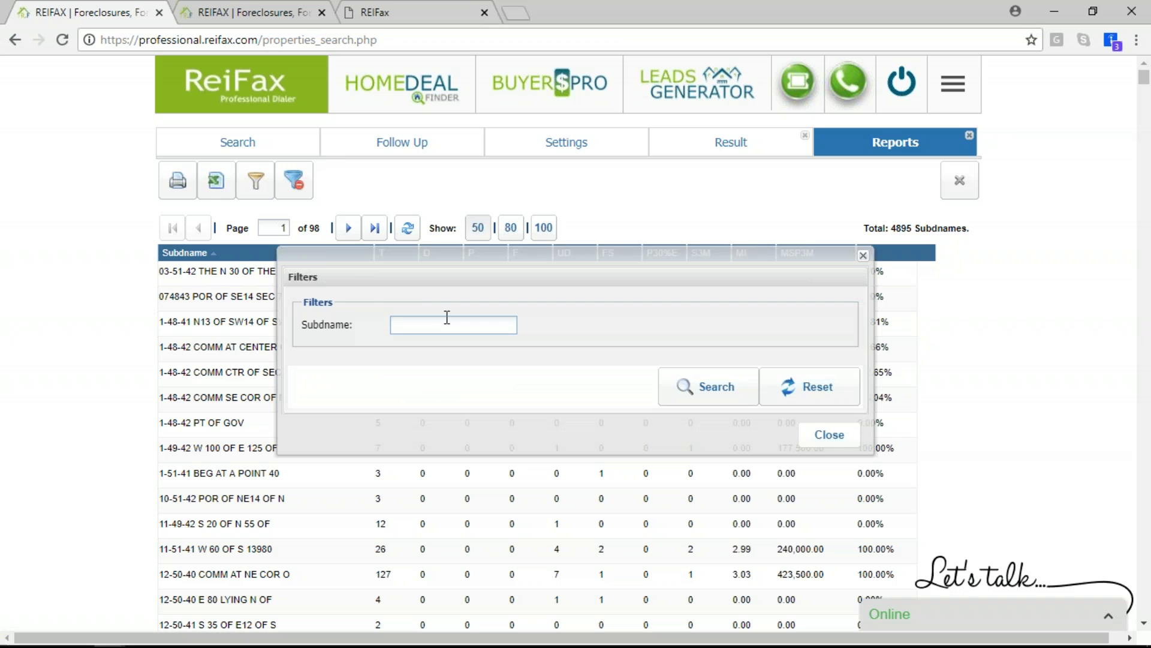
text(ora)
text(ngo)
key(BackSpace)
text(e)
click(725, 385)
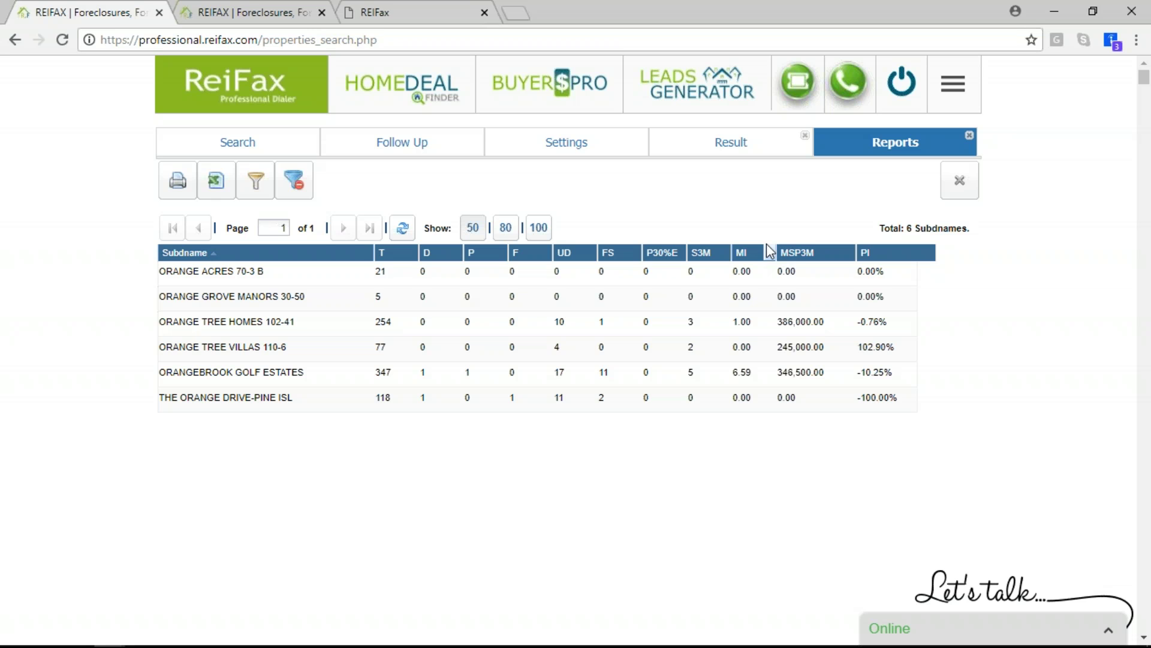
mouse_move(802, 258)
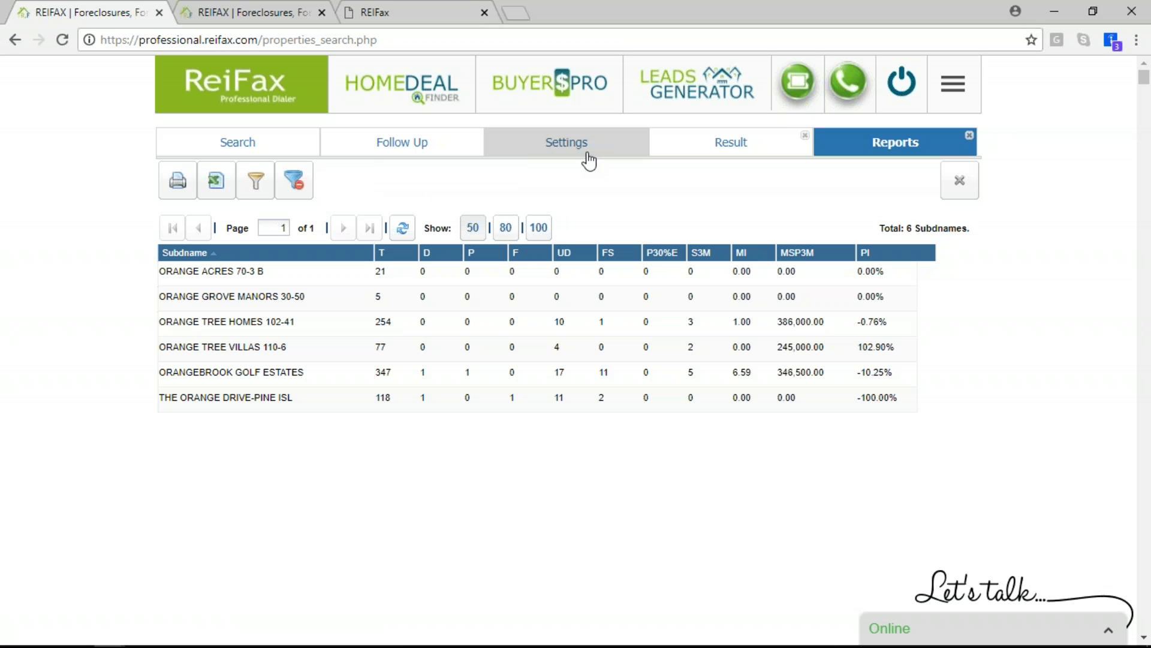
click(720, 153)
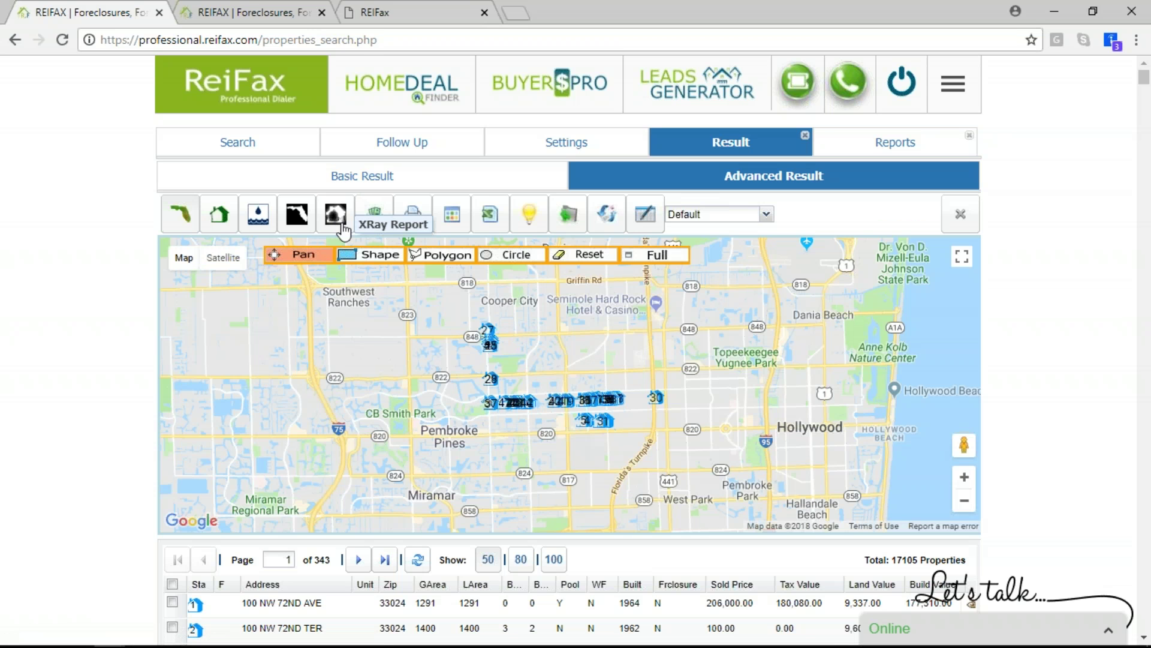
Switch the results map to the Shape tool for drawing rectangular areas
click(373, 256)
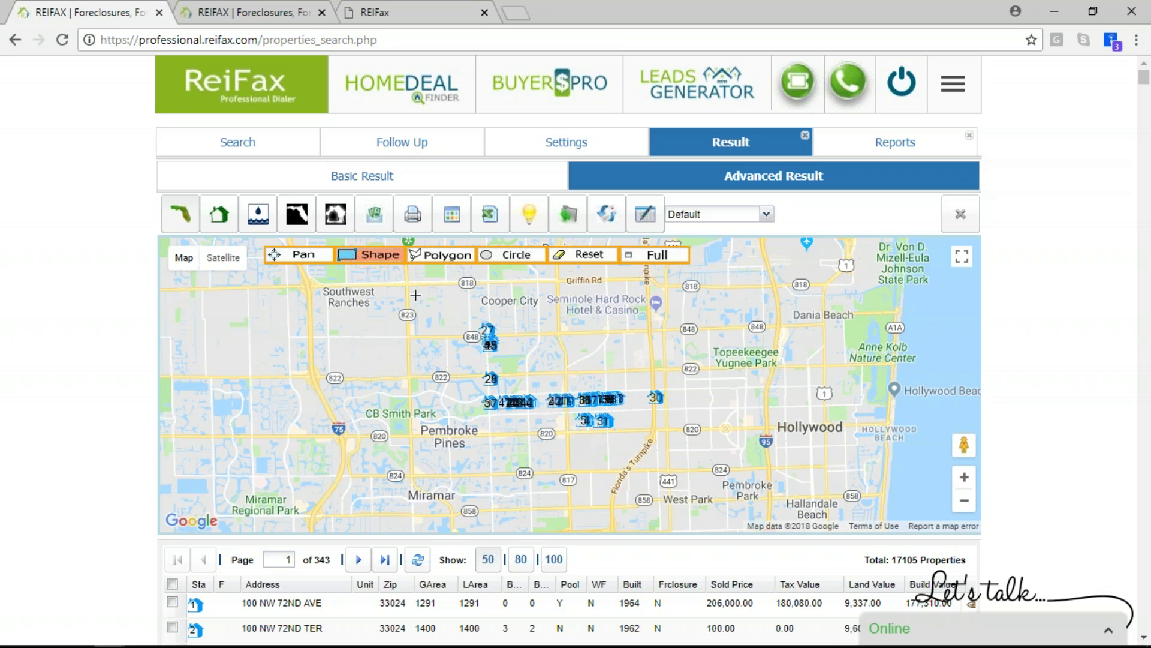
Outline the Pembroke Pines property markers with a rectangle and bring up the Xray Report options
drag(410, 285, 665, 477)
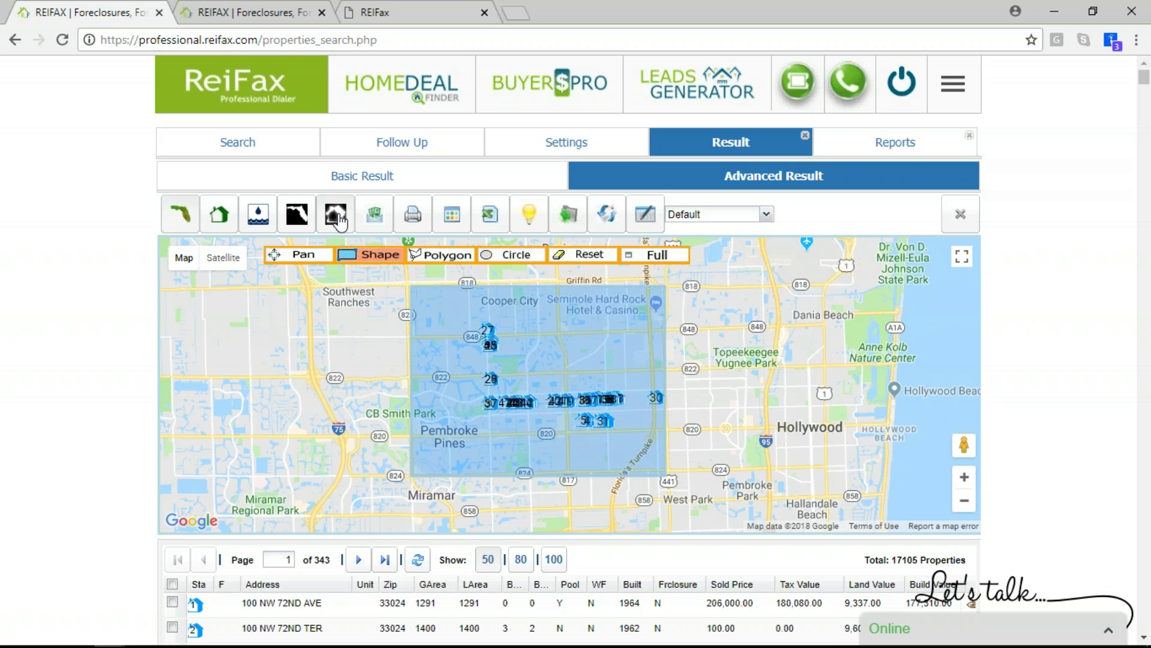
click(337, 219)
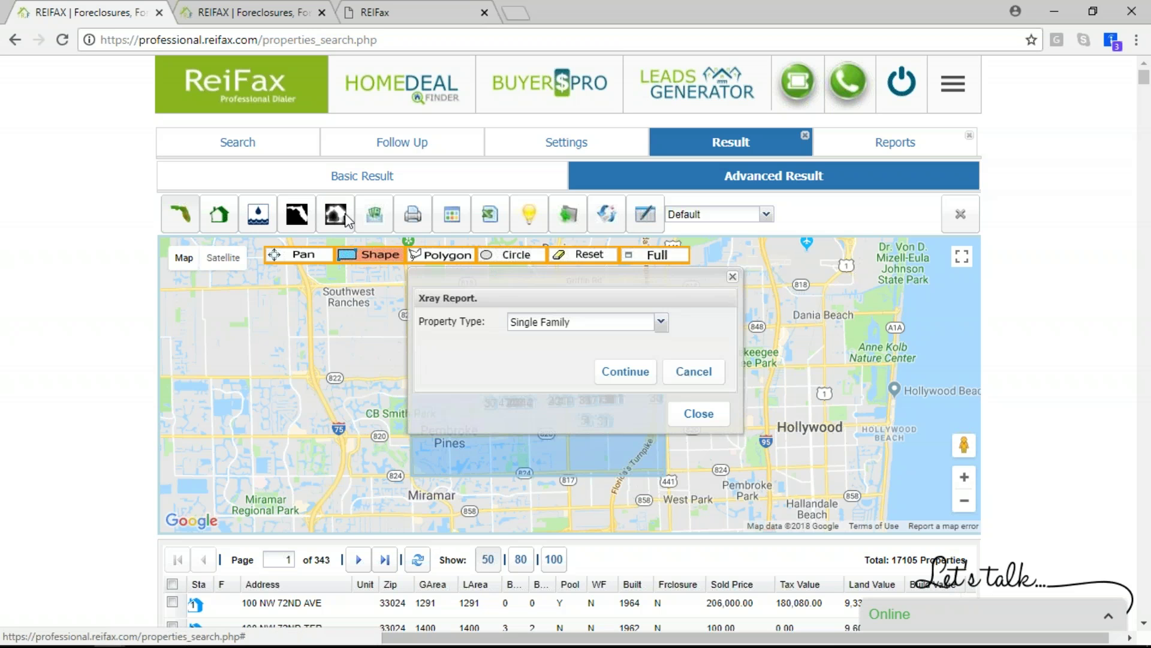
Generate the Single Family Xray report comparing 40497 subject-area with 385084 county properties
click(628, 375)
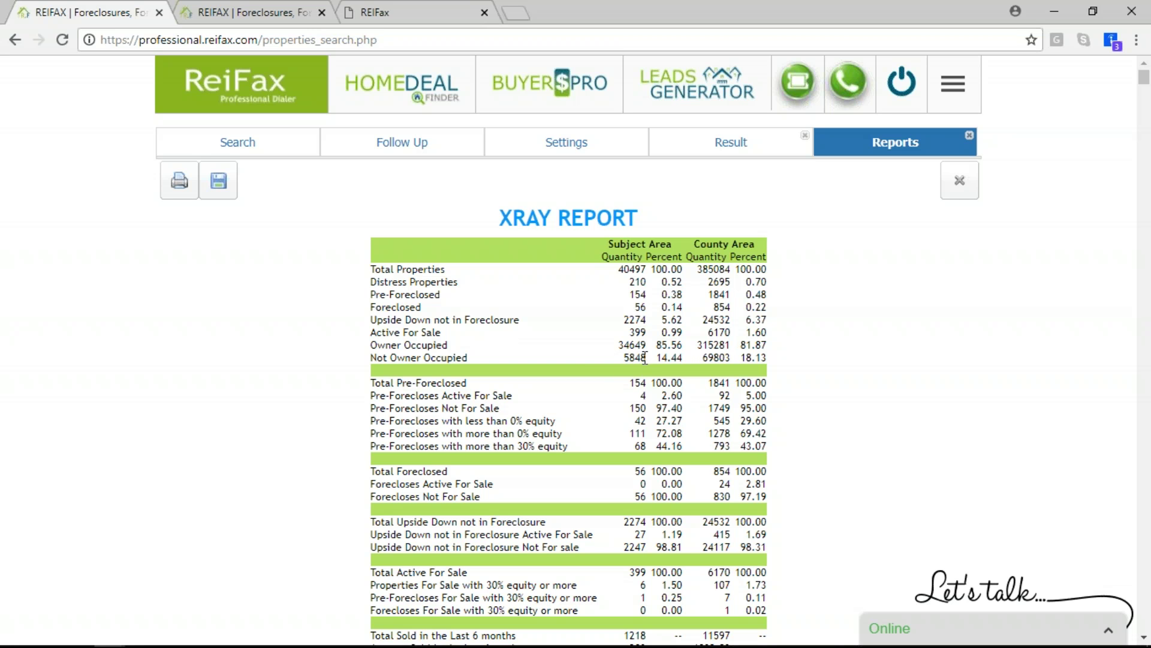
scroll(645, 360, down, 1)
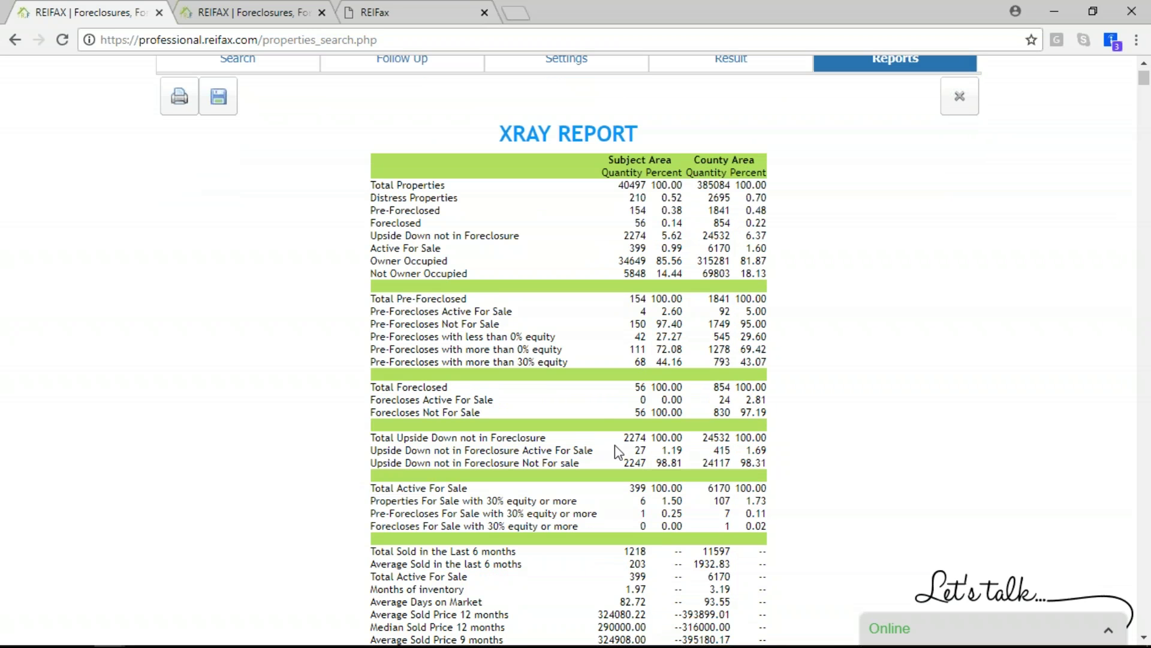
scroll(604, 419, down, 1)
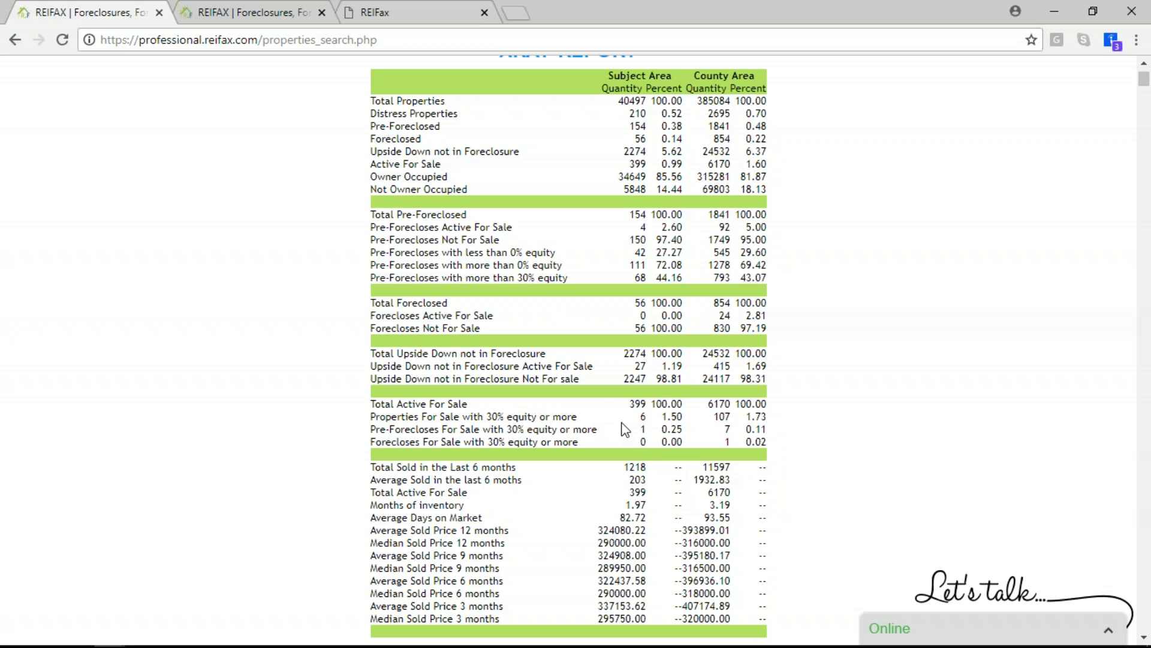
scroll(636, 419, down, 1)
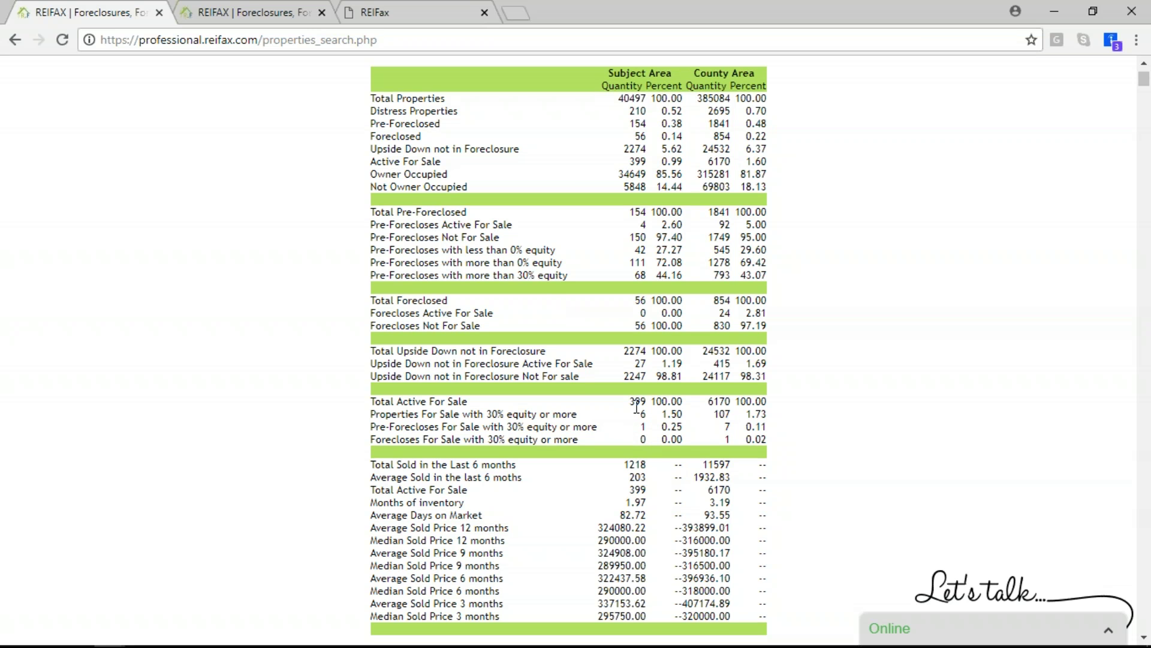
scroll(637, 407, down, 2)
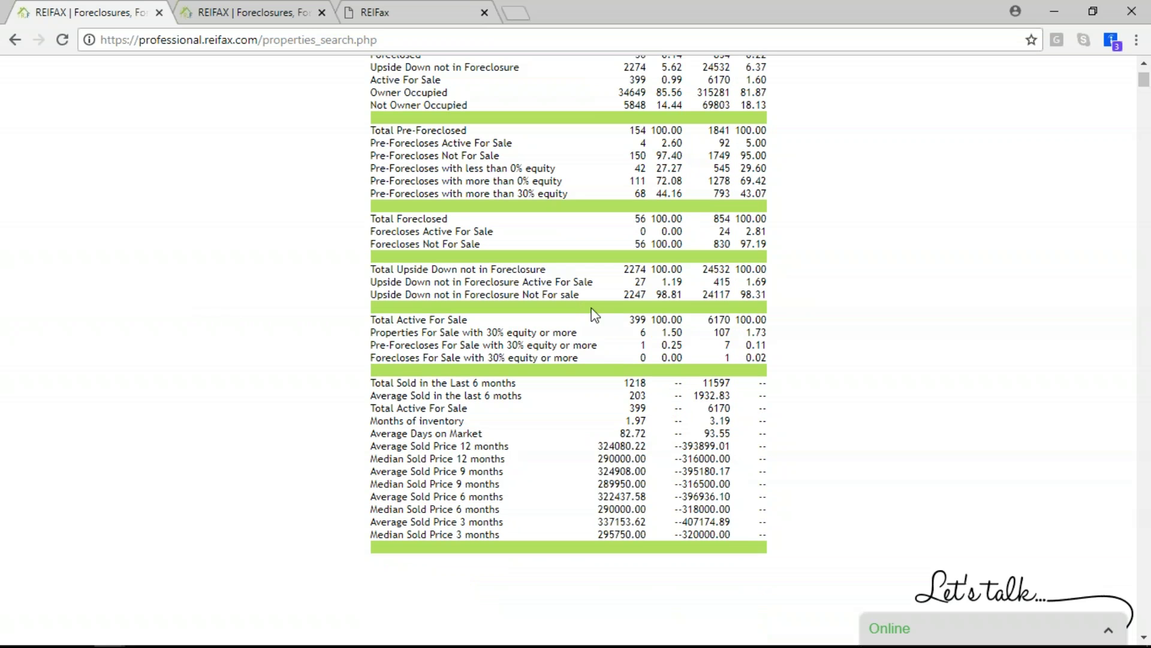
Review the report's Total Active For Sale figures, then return to the marked map
drag(628, 319, 773, 336)
click(683, 354)
click(773, 337)
scroll(444, 384, down, 2)
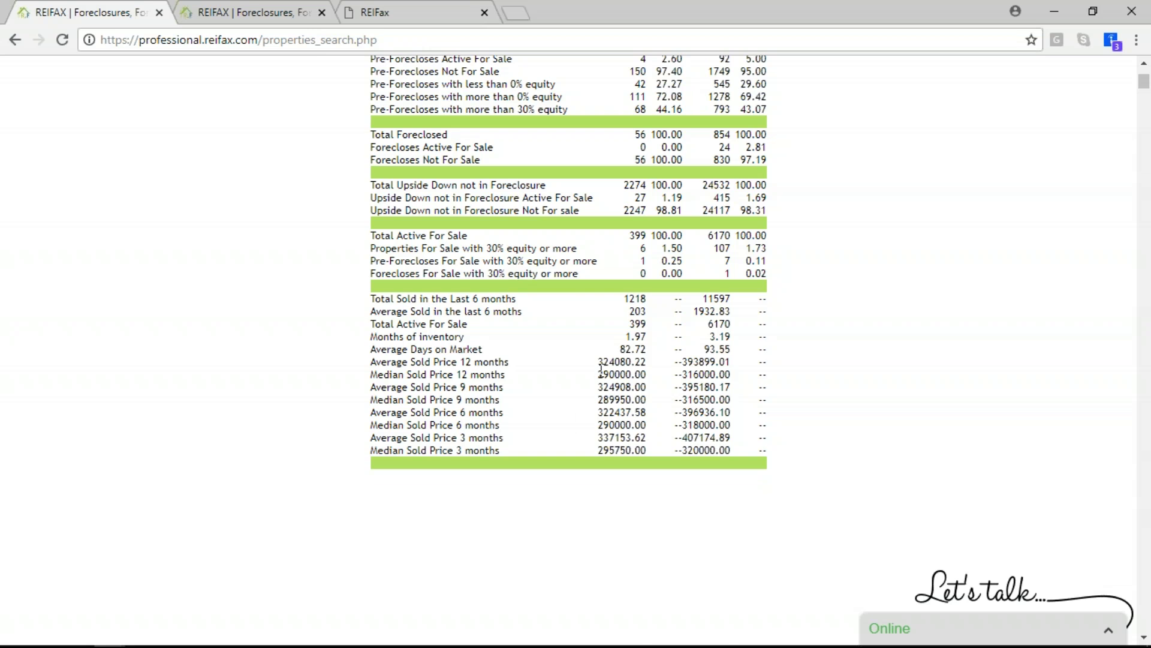
scroll(599, 360, up, 5)
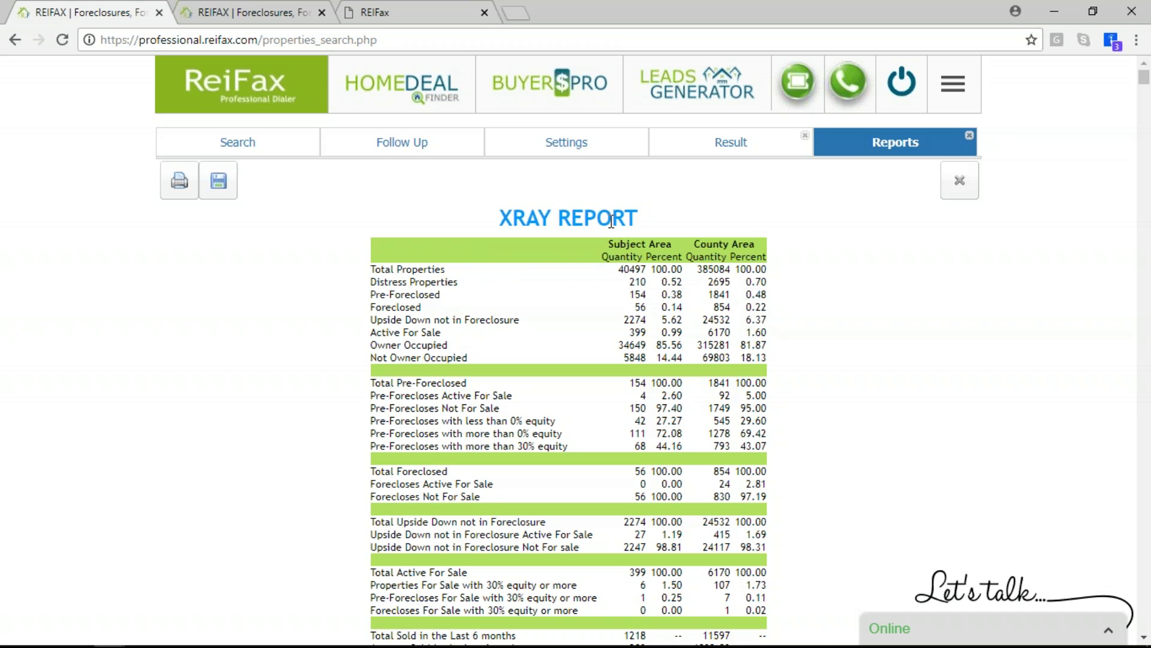
click(738, 147)
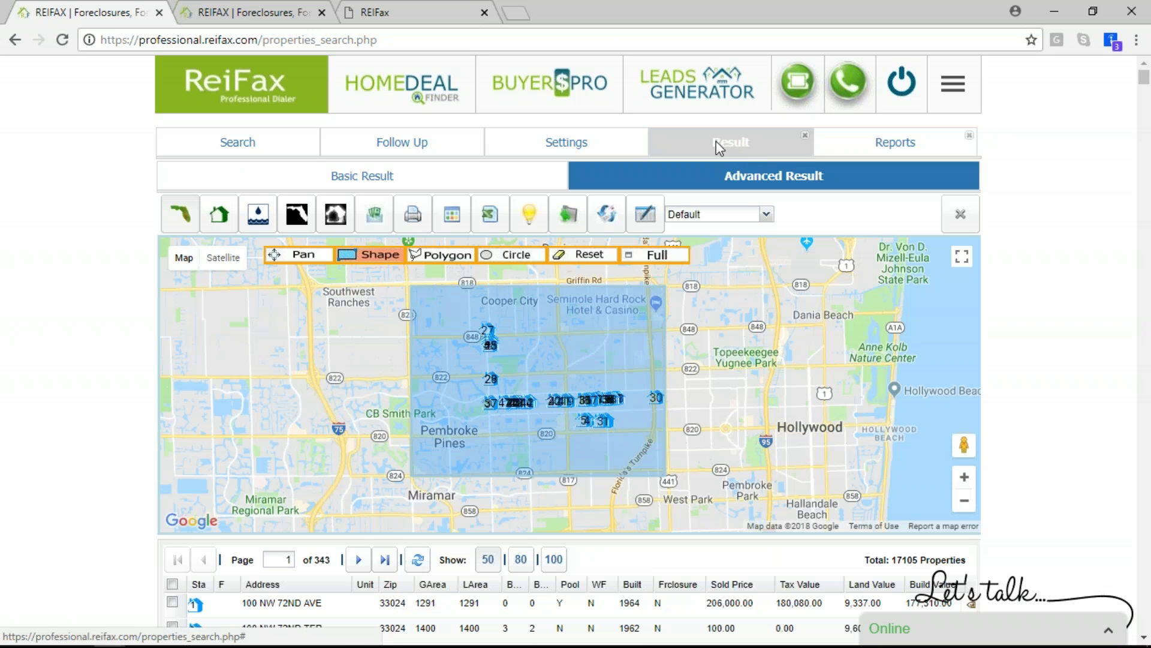
Generate the Single Family Discount Report showing 37.73% versus 52.89% average pre-foreclosure discount
click(367, 219)
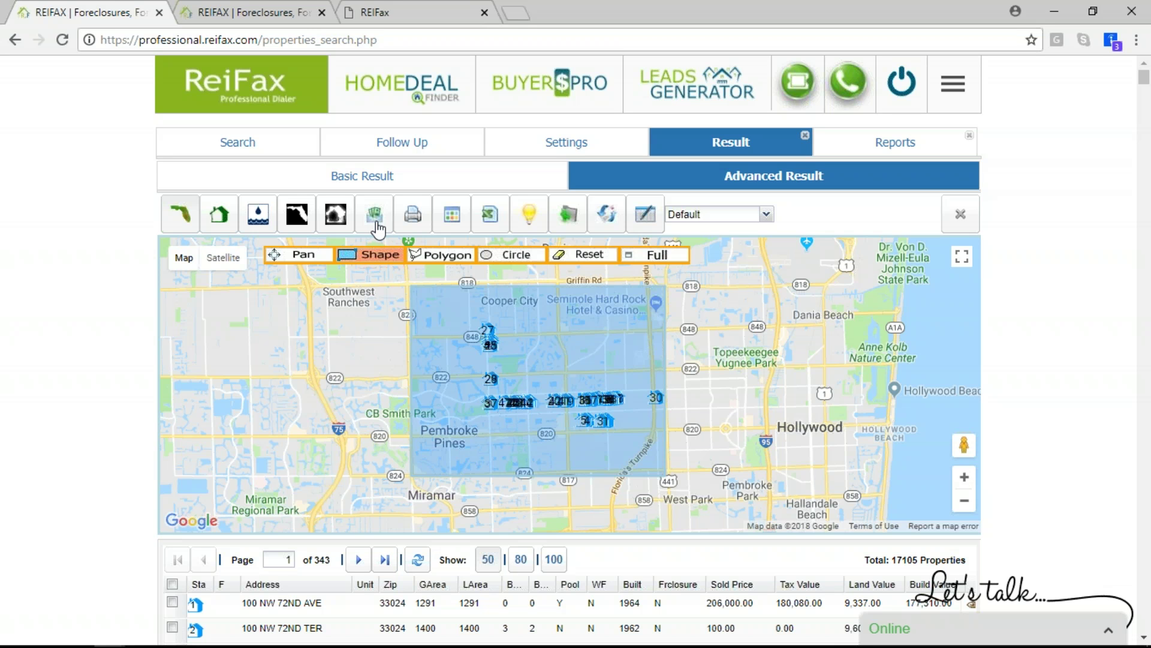
click(376, 214)
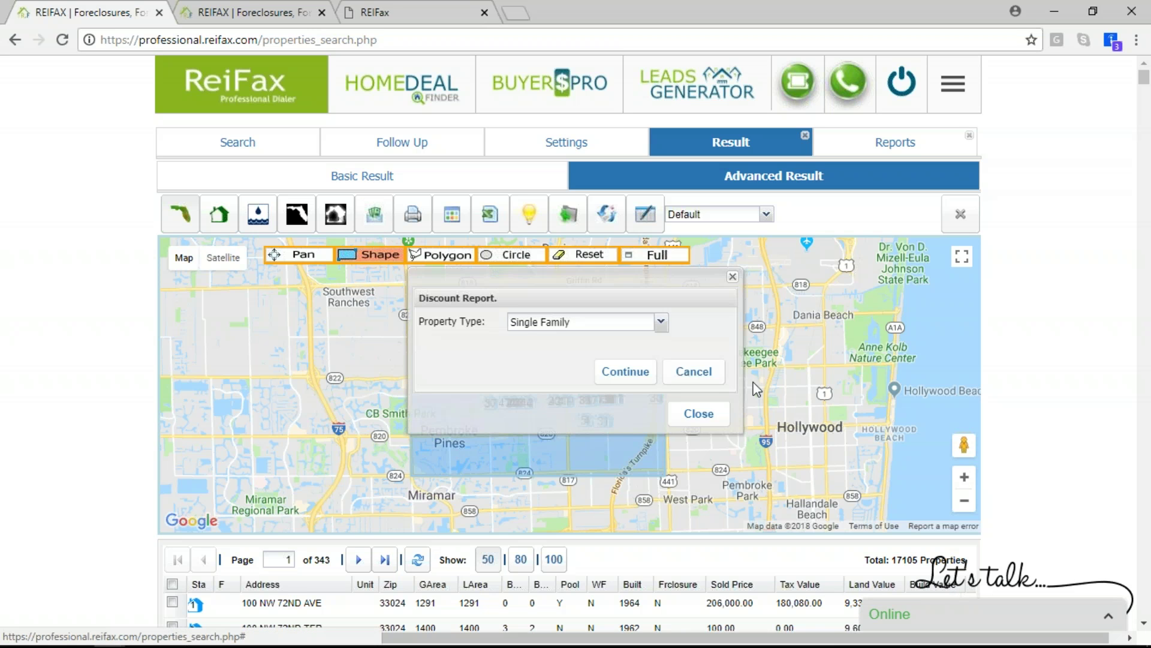
click(653, 384)
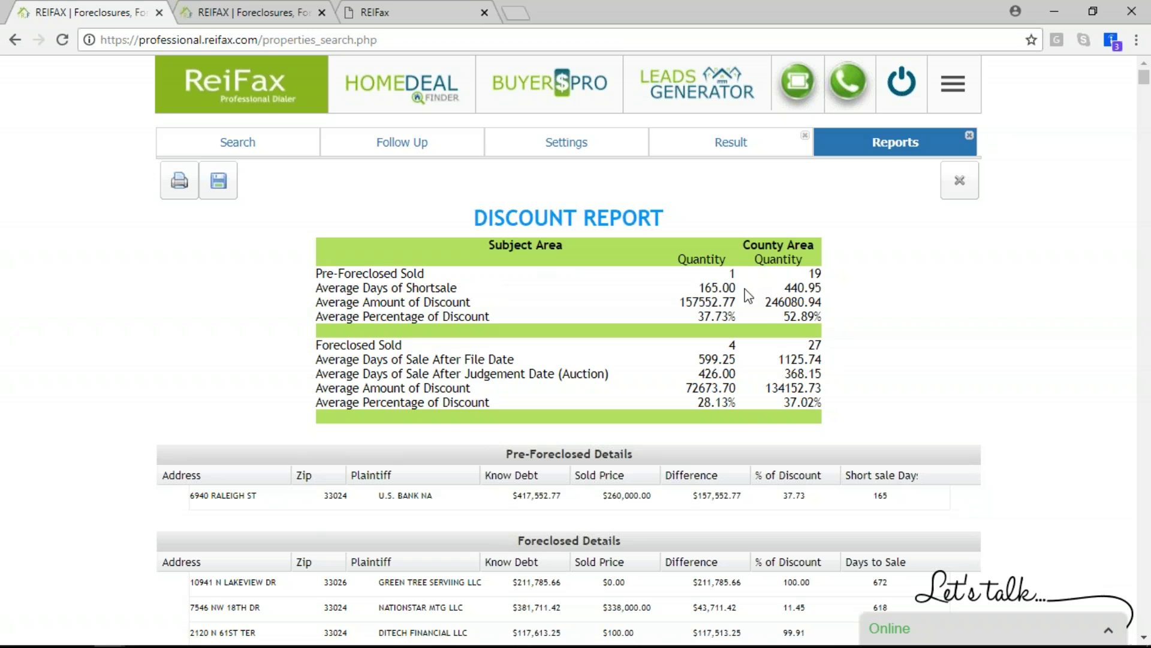
Review the Discount Report's shortsale days and average discount percentages, then return to Advanced Result
drag(701, 288, 744, 298)
drag(696, 316, 731, 333)
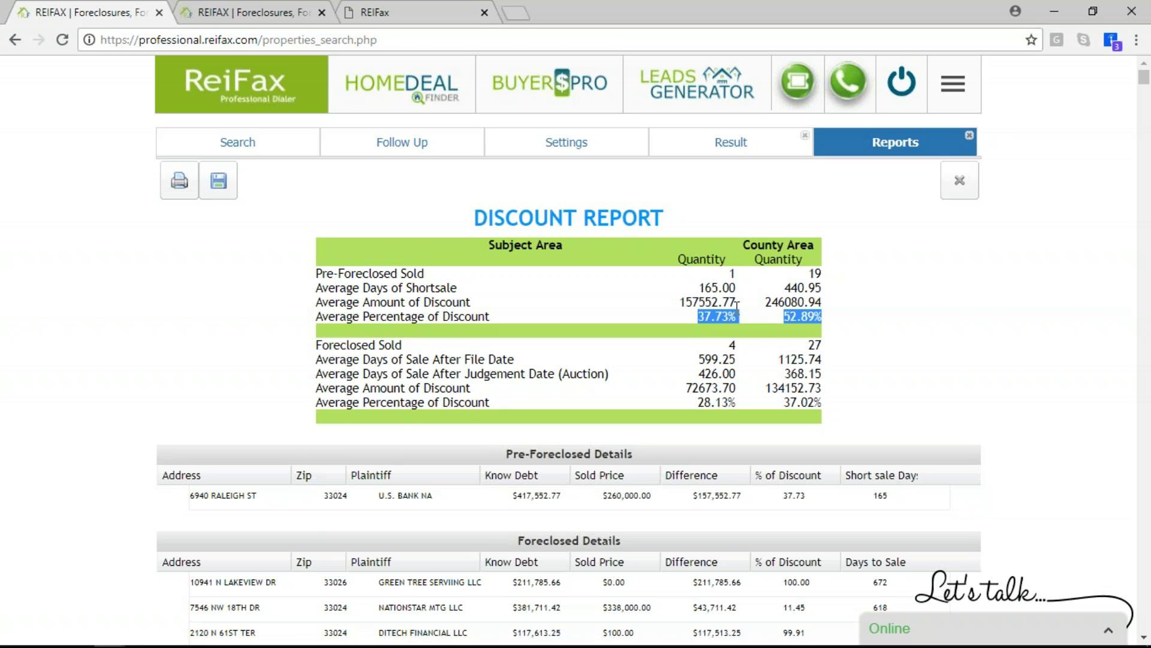
scroll(740, 311, down, 1)
scroll(744, 312, down, 1)
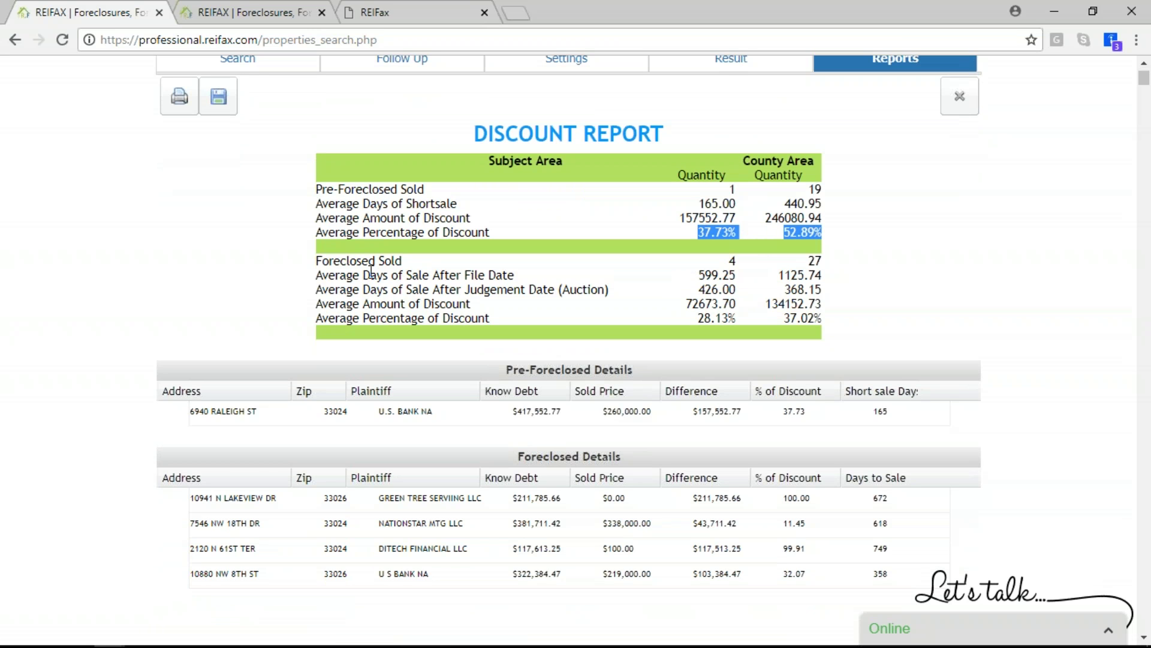
scroll(427, 270, down, 1)
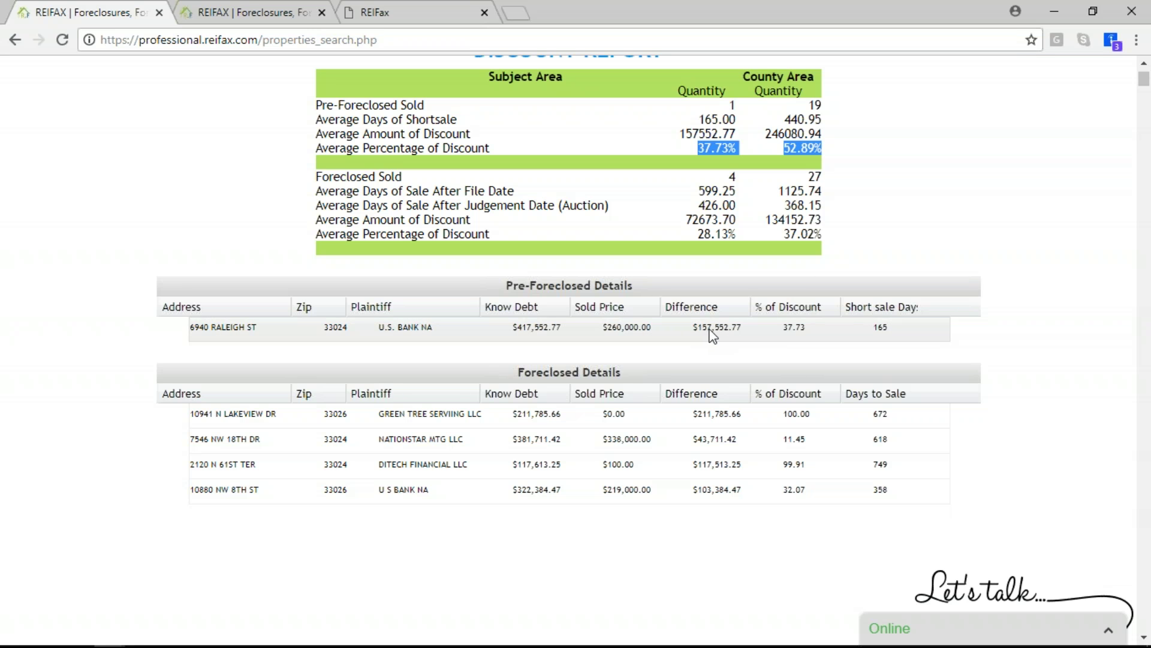
scroll(809, 343, down, 1)
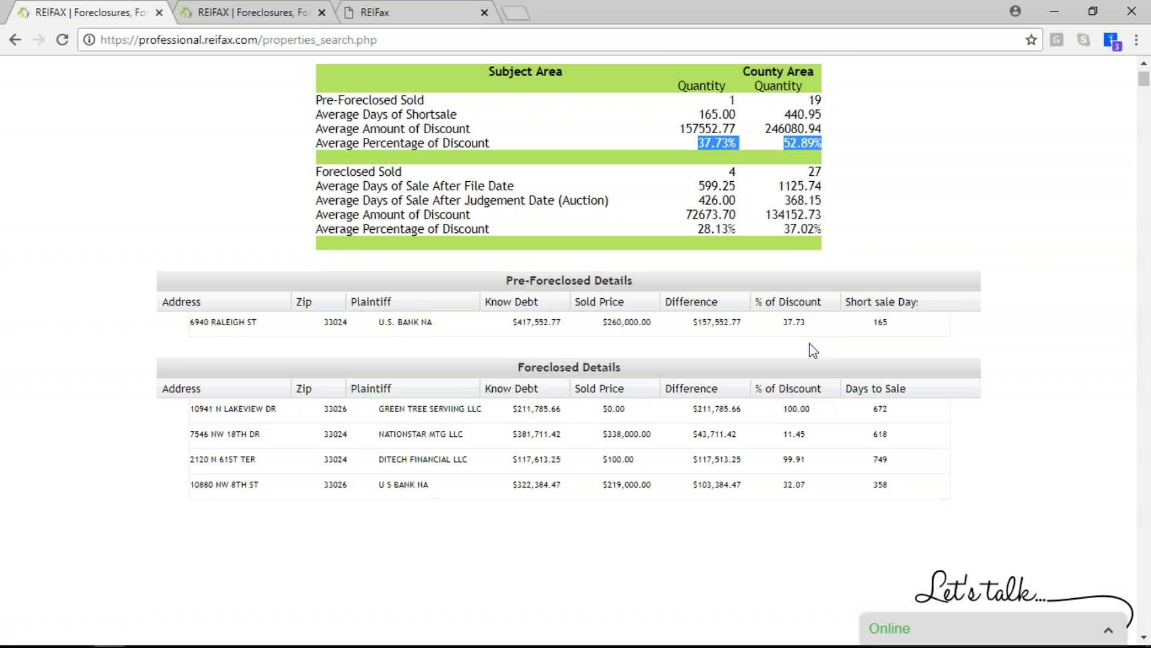
scroll(814, 351, down, 1)
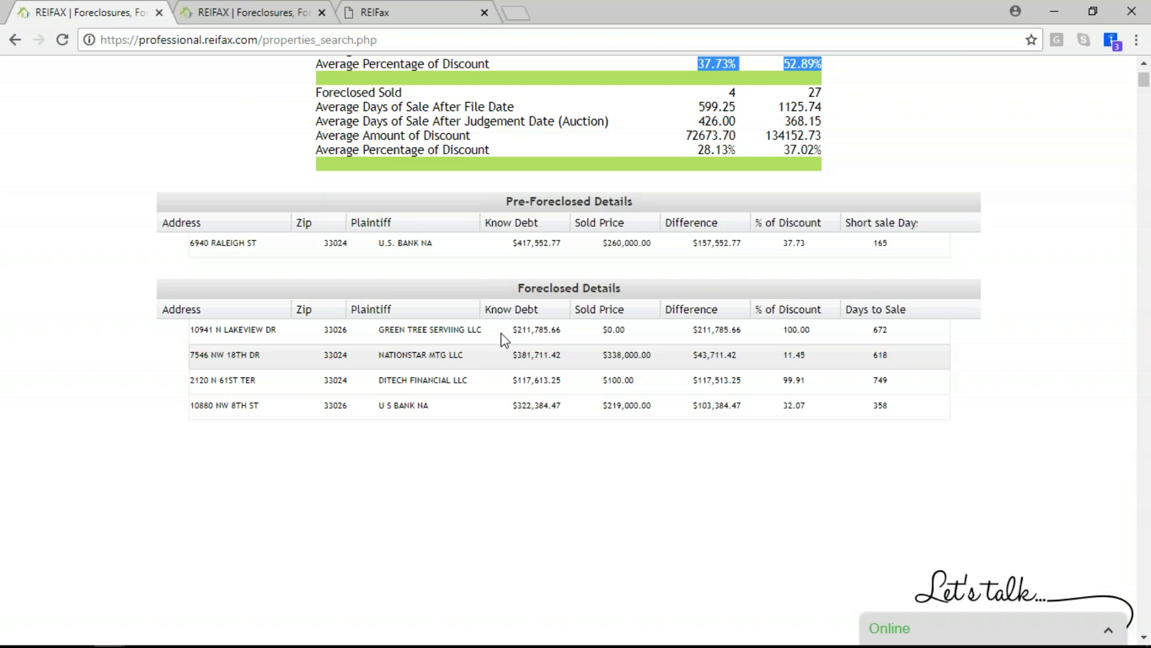
scroll(289, 198, up, 5)
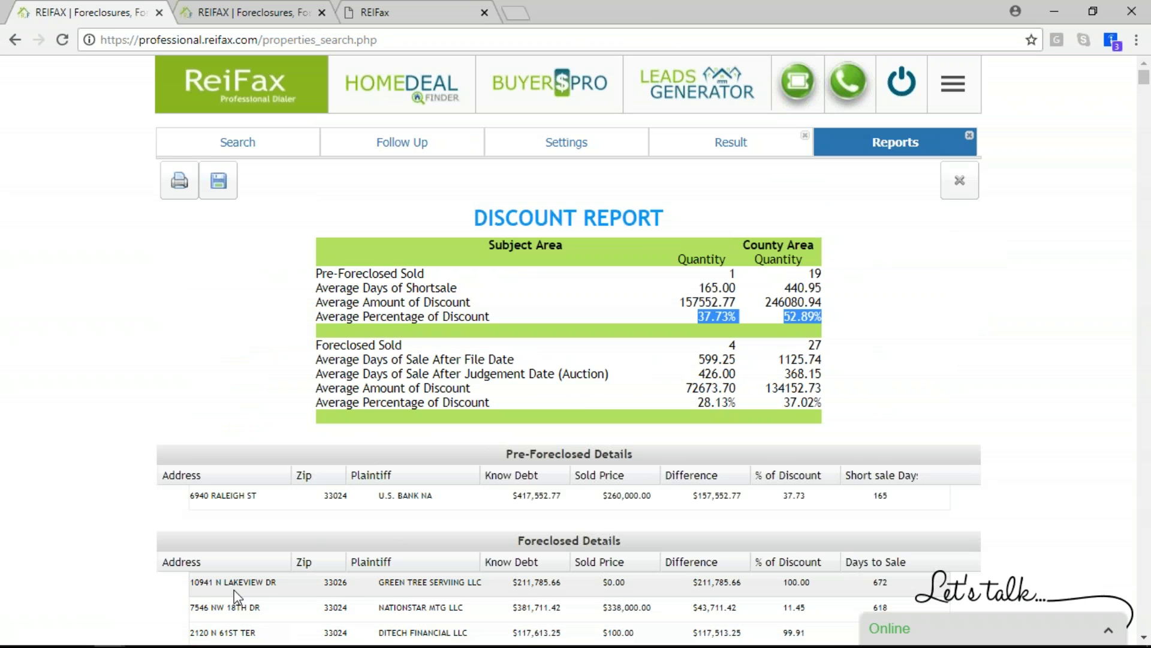
click(708, 150)
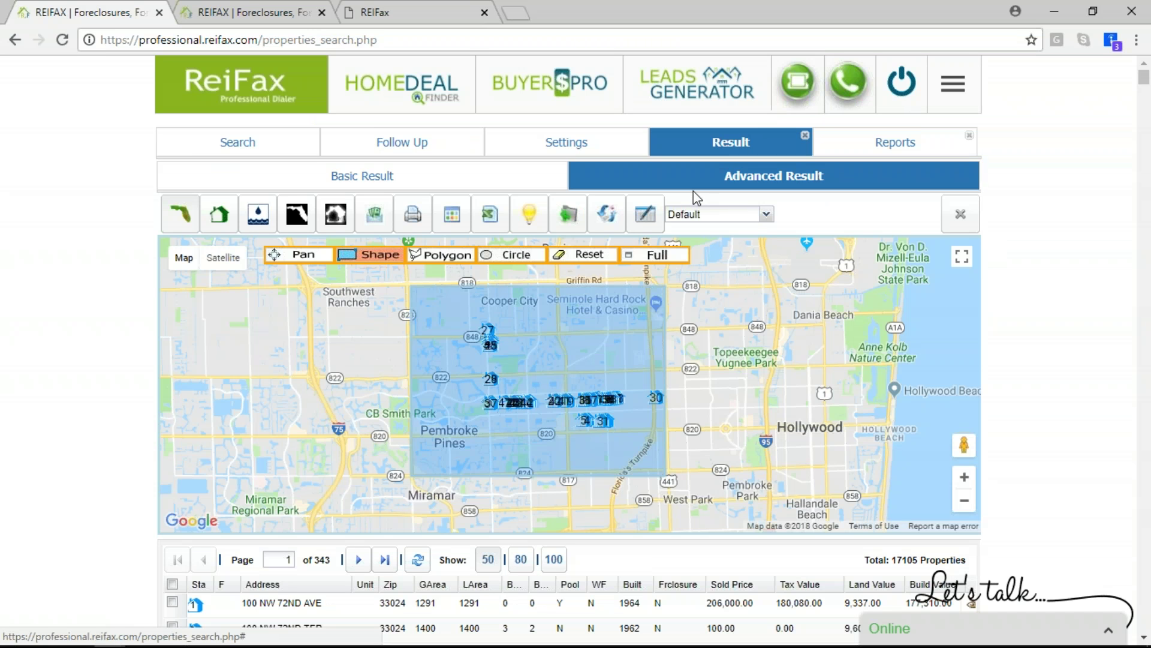
scroll(692, 193, down, 4)
scroll(569, 168, down, 1)
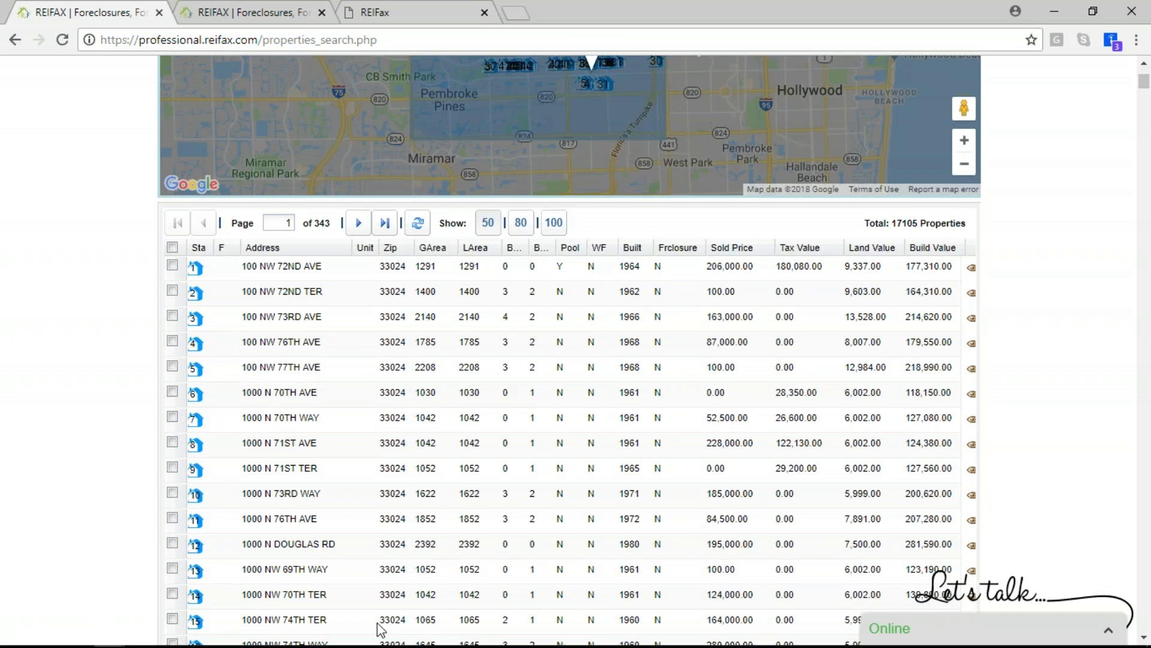
click(288, 400)
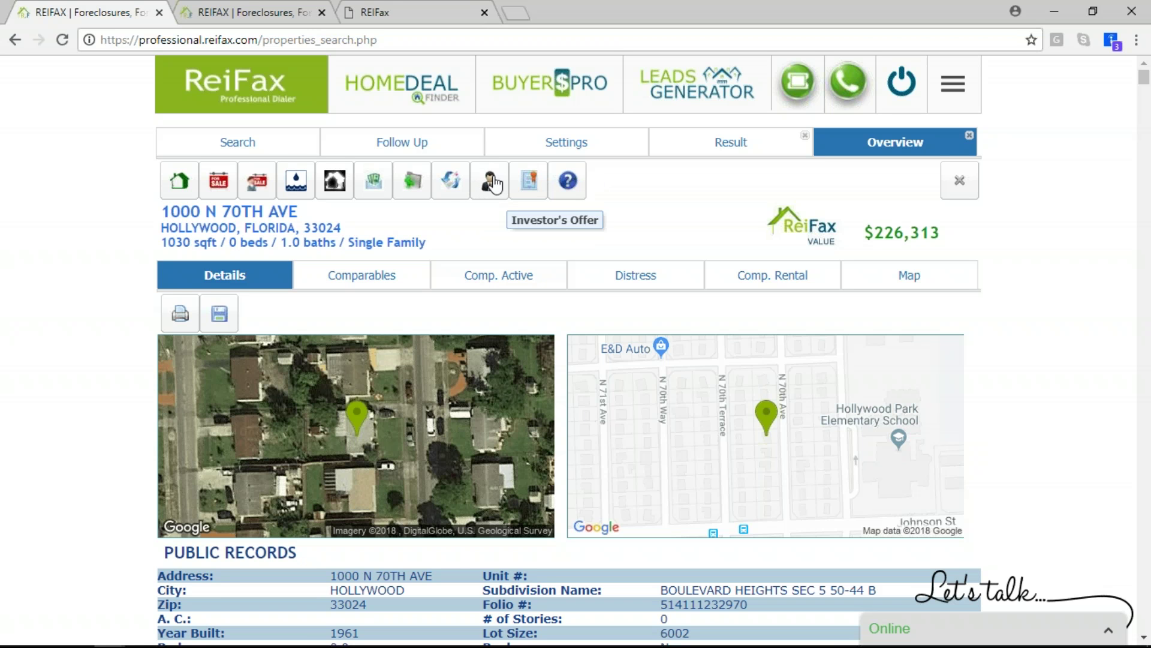
click(493, 183)
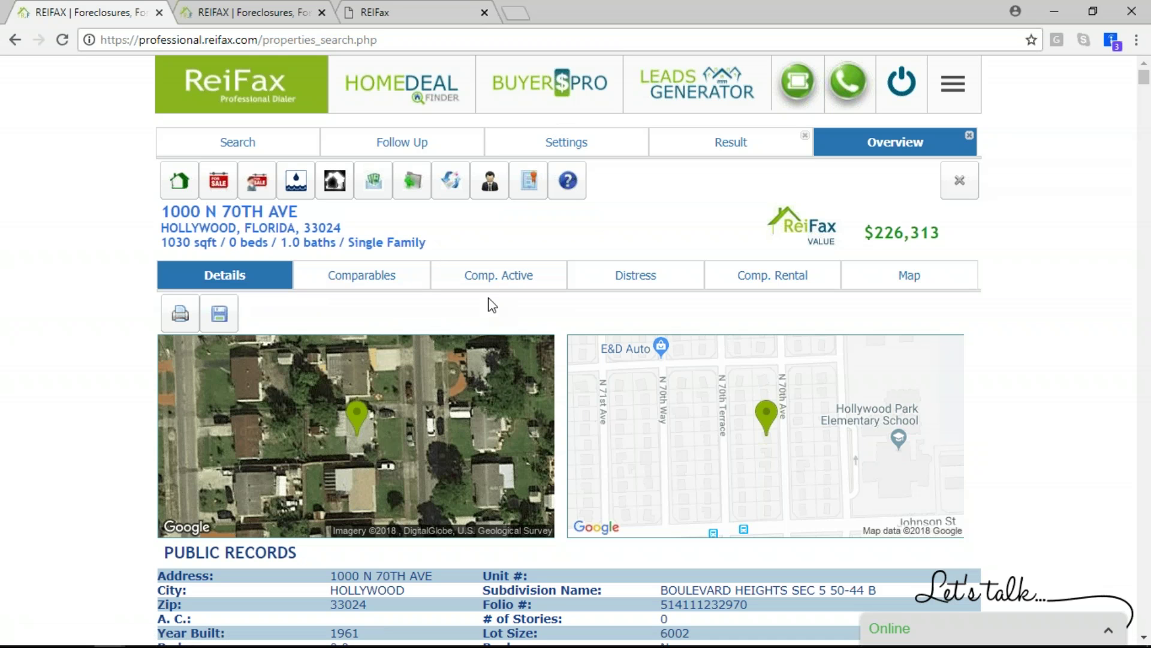
Dismiss the PAR report section choices unchanged and go back to the 17105-property results list
click(219, 180)
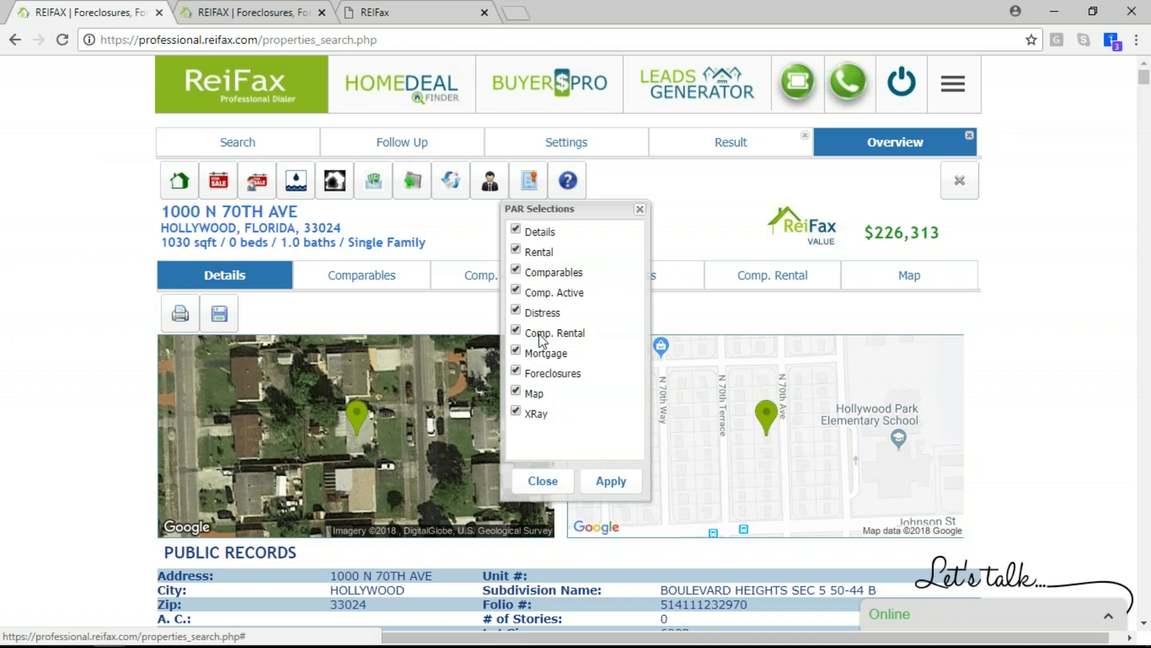
click(640, 208)
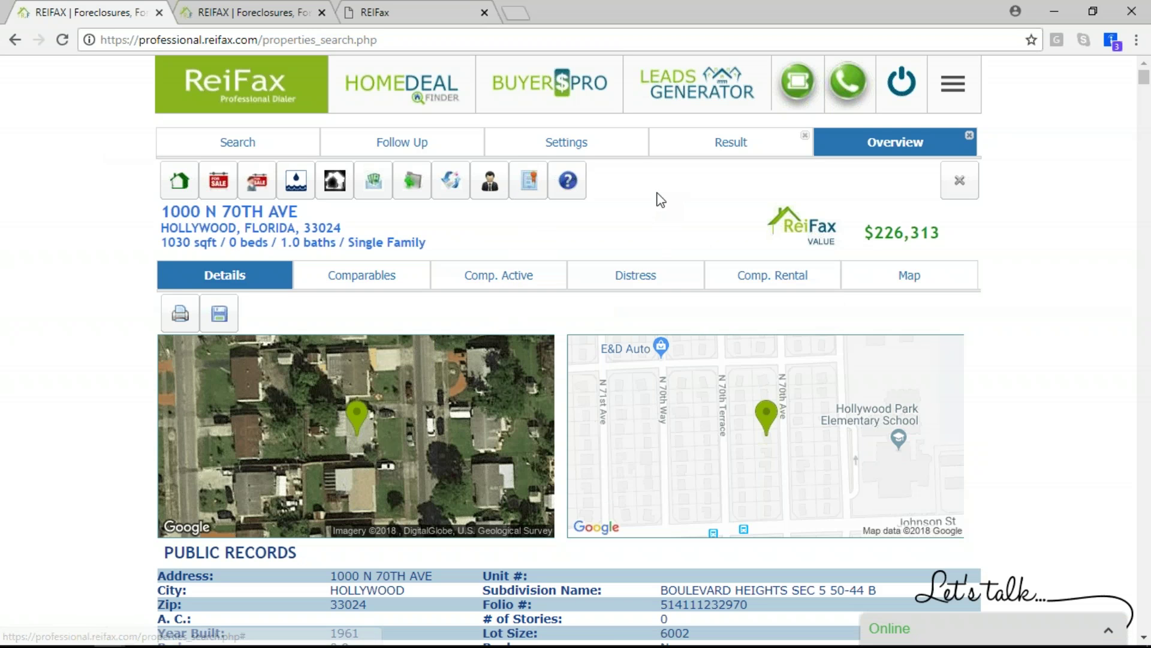
click(697, 150)
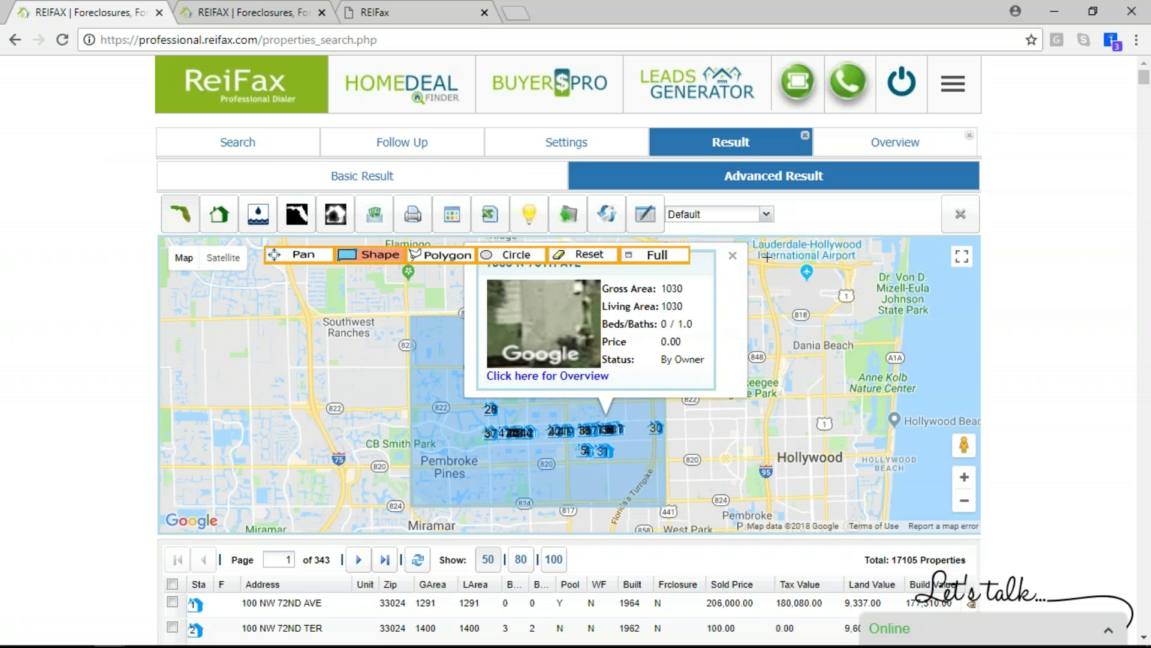
Close the property popup and clear the drawn search area from the map
click(733, 257)
scroll(668, 472, down, 3)
scroll(668, 472, down, 15)
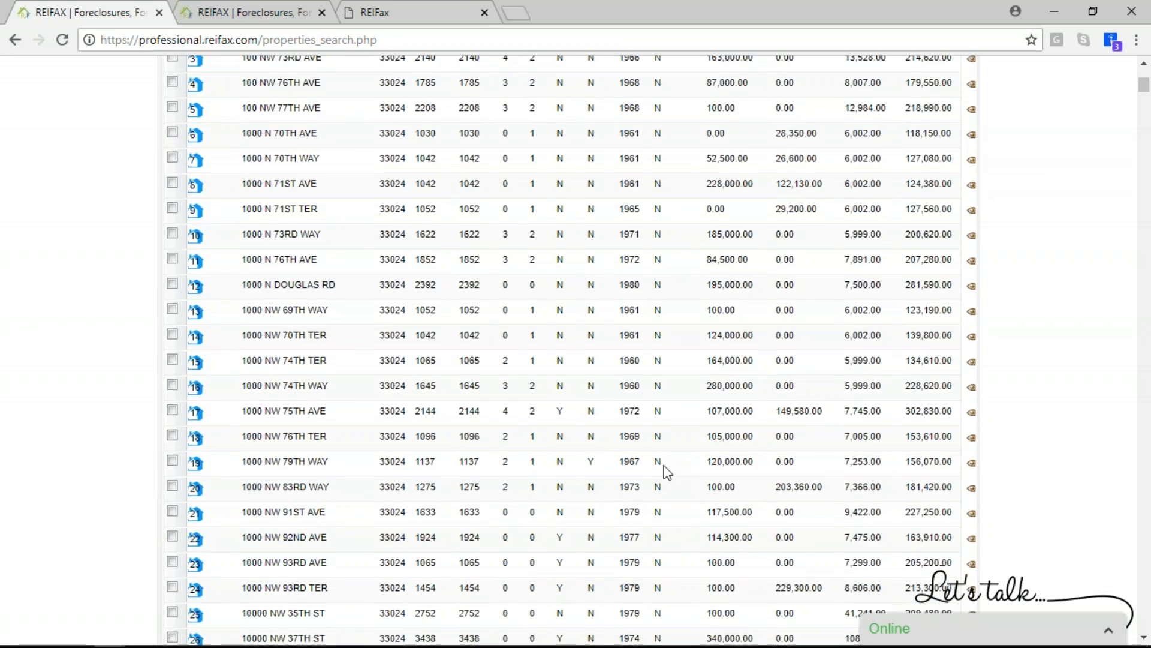
scroll(665, 466, down, 4)
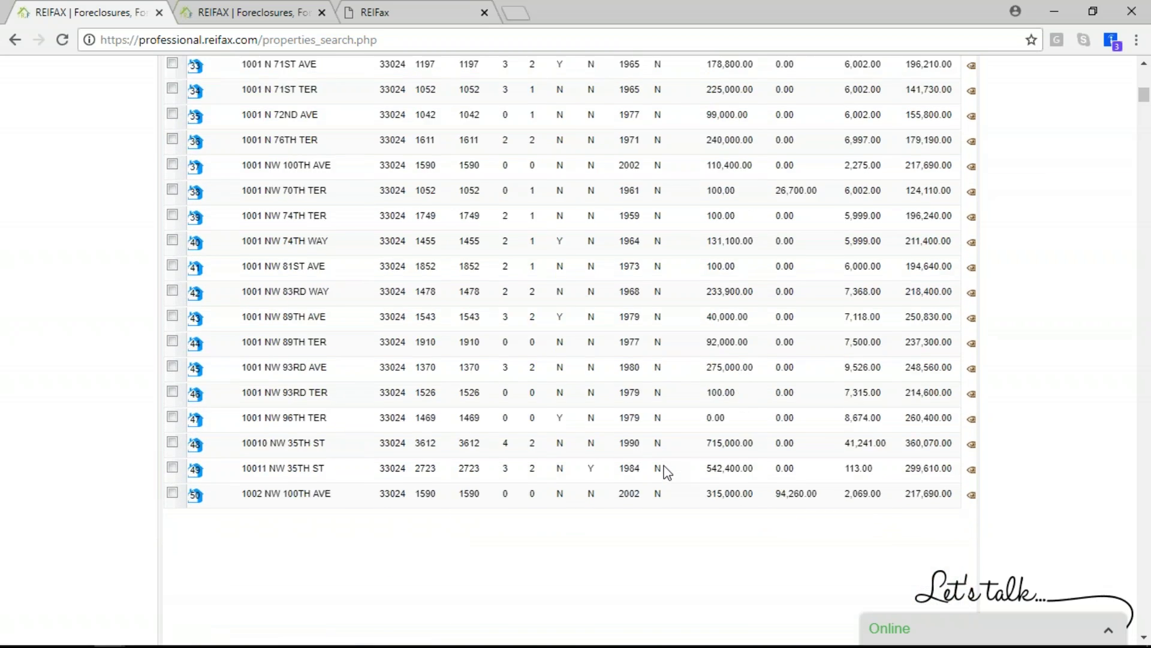
scroll(660, 461, up, 8)
scroll(660, 460, up, 14)
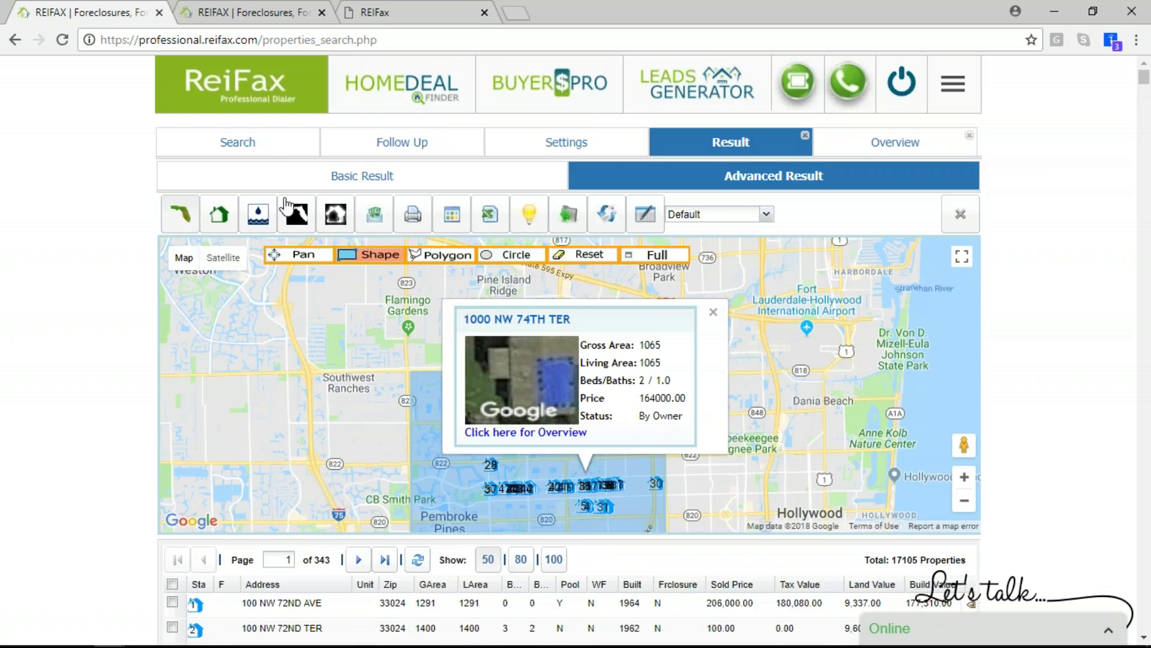
click(574, 259)
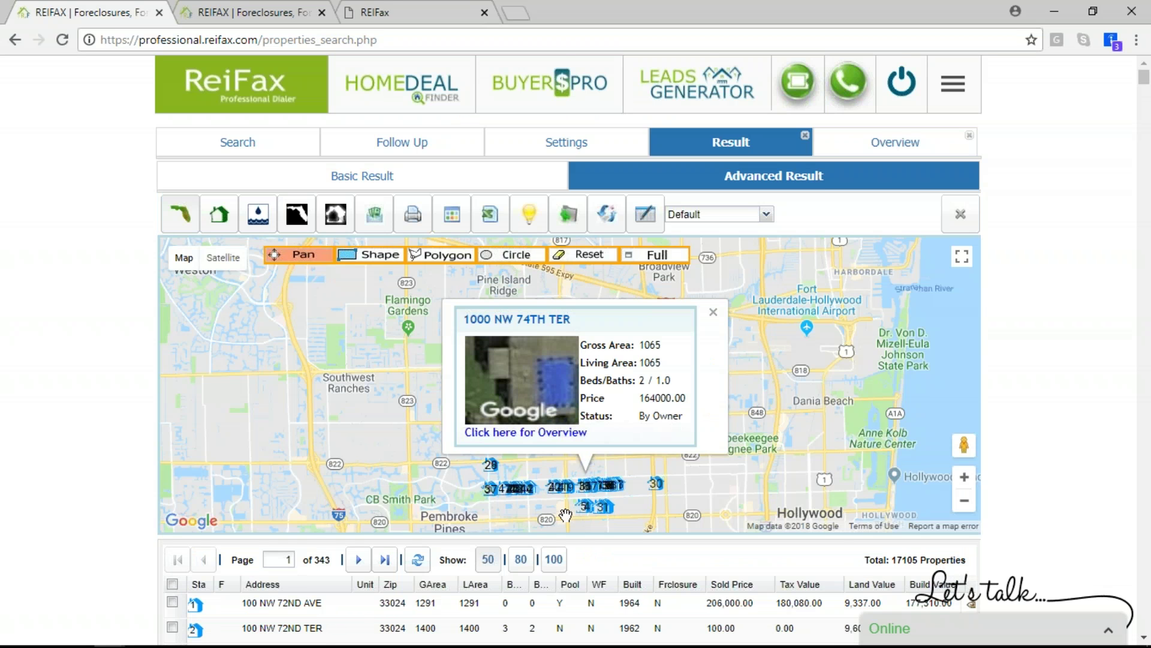
Move the 100-per-page property results on to page 2 of 172
scroll(566, 515, down, 4)
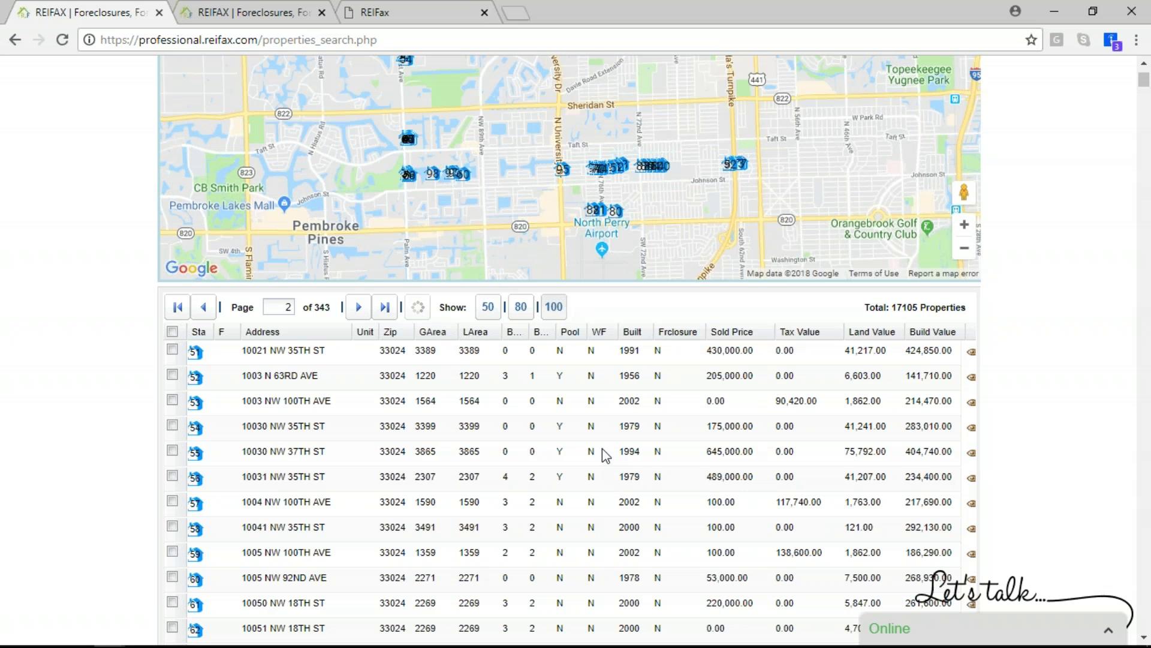
scroll(604, 455, down, 10)
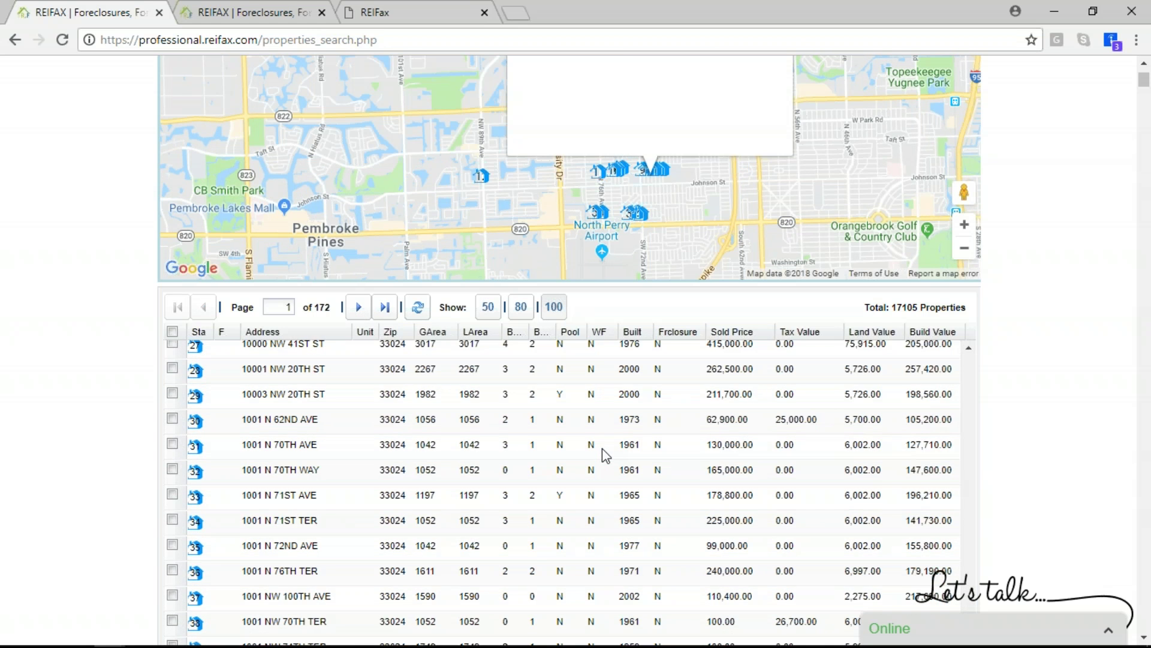
scroll(605, 432, up, 8)
scroll(660, 142, up, 4)
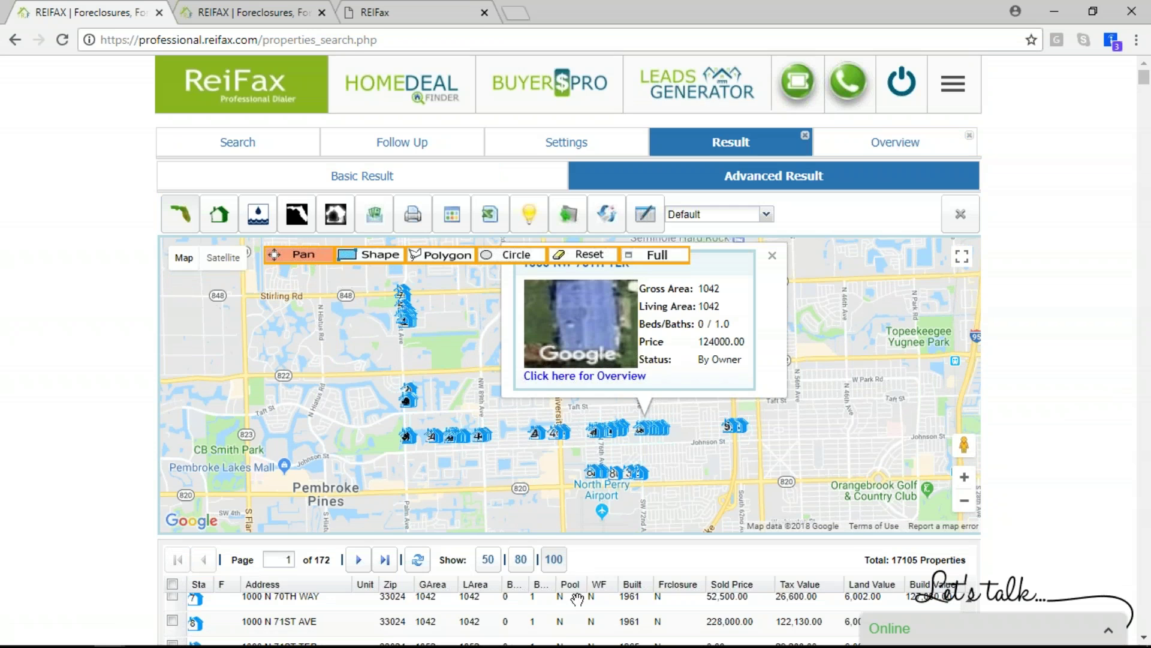
scroll(569, 527, down, 4)
scroll(522, 408, down, 10)
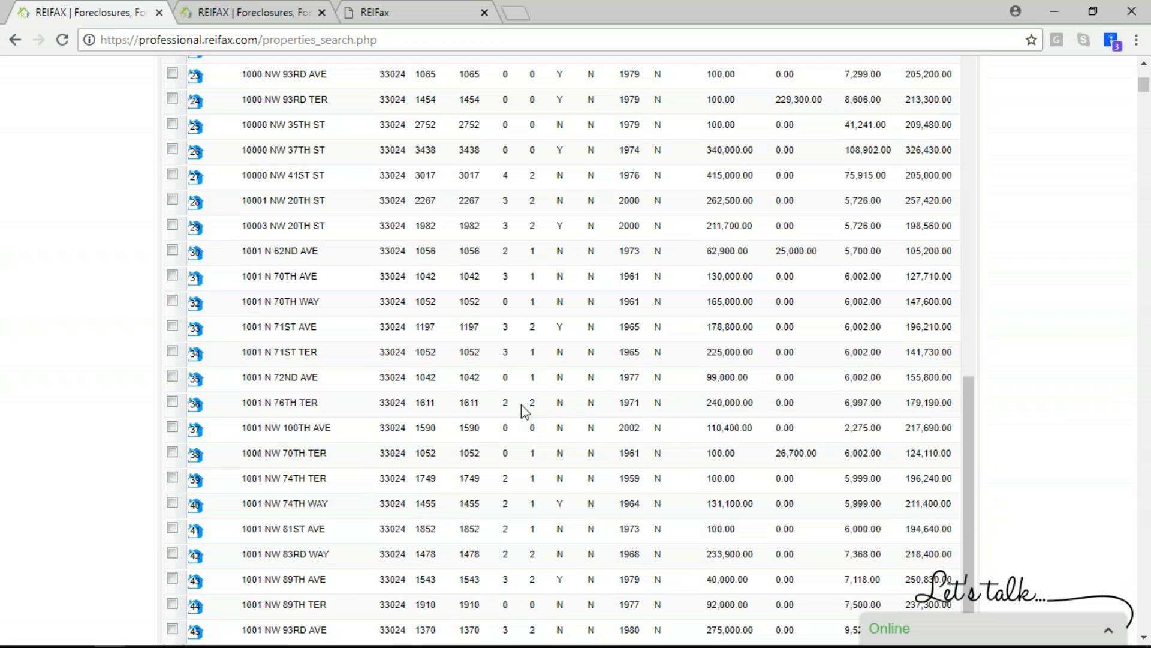
scroll(521, 405, down, 6)
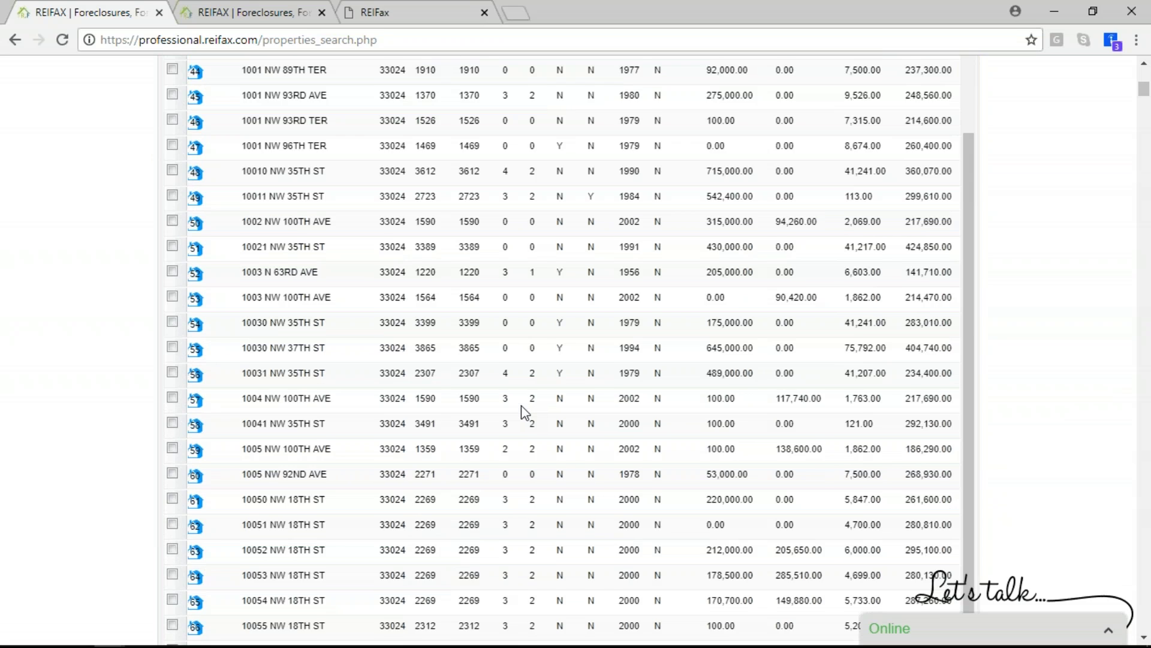
scroll(520, 405, up, 10)
scroll(522, 410, up, 1)
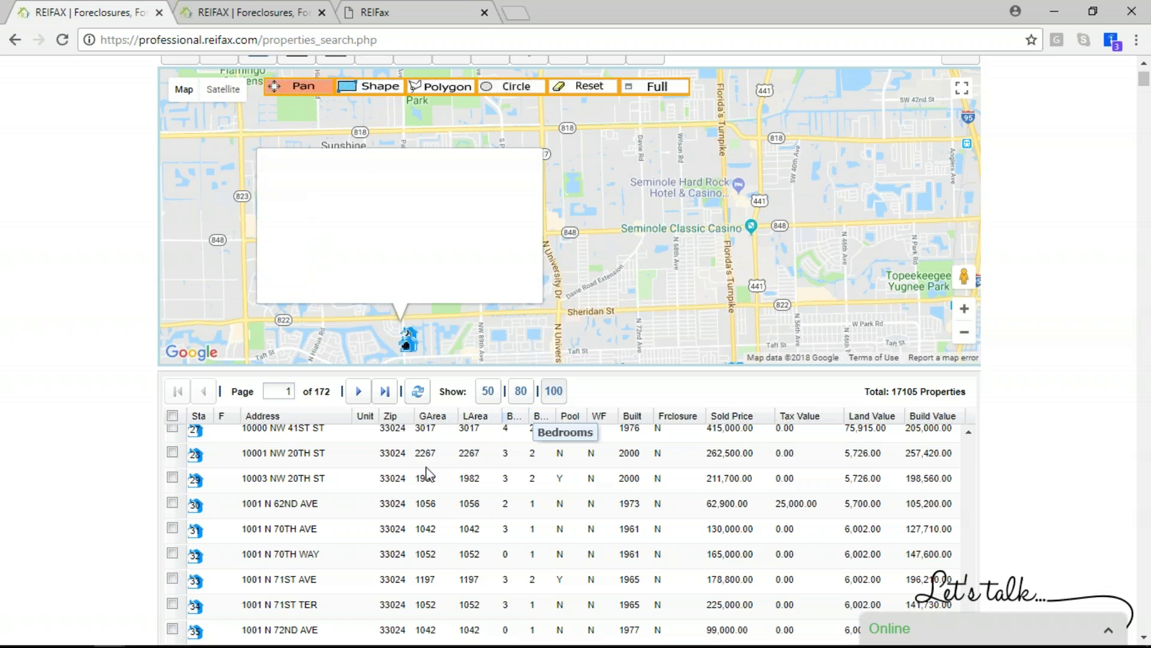
click(357, 393)
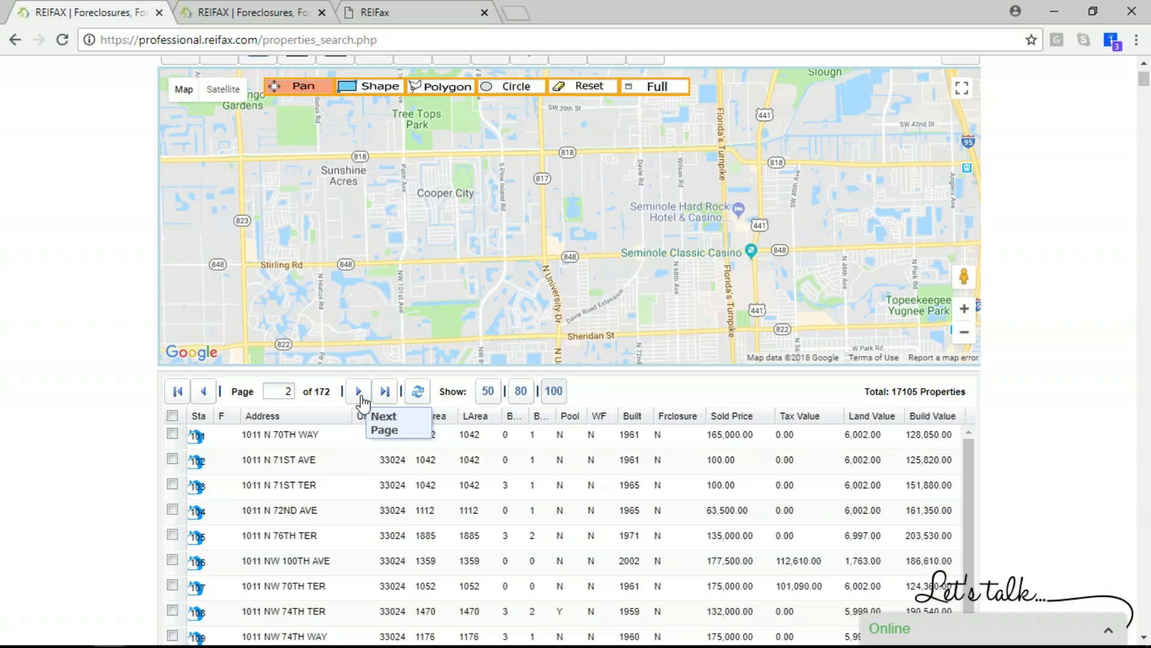
scroll(567, 500, down, 10)
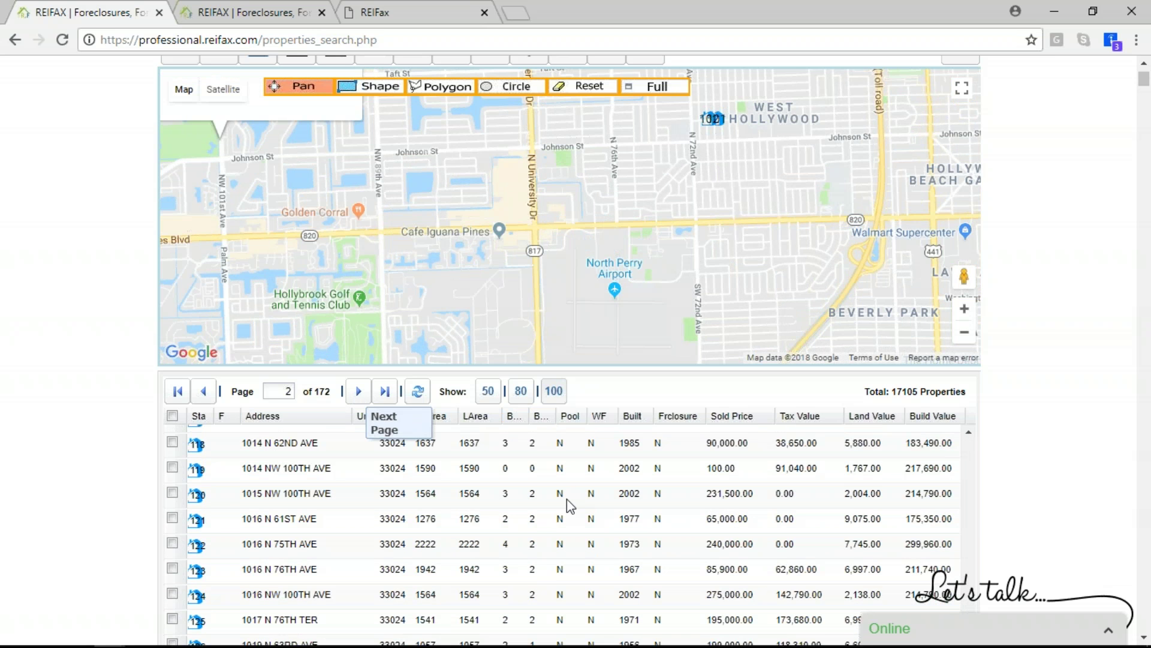
scroll(694, 553, down, 20)
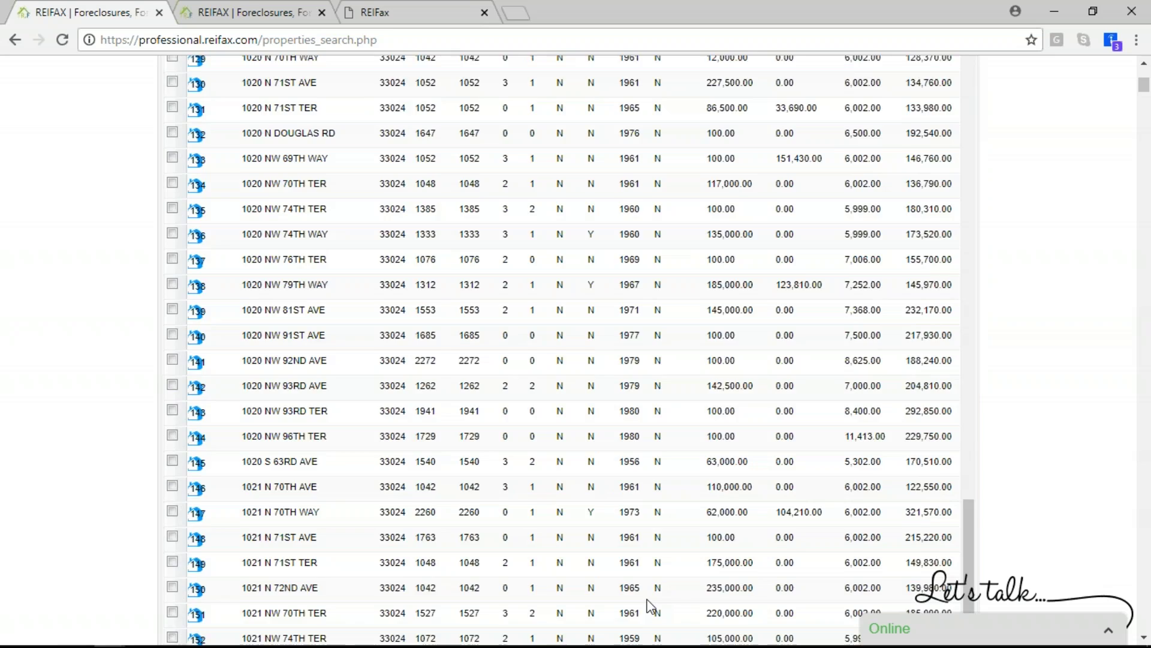
scroll(646, 597, down, 10)
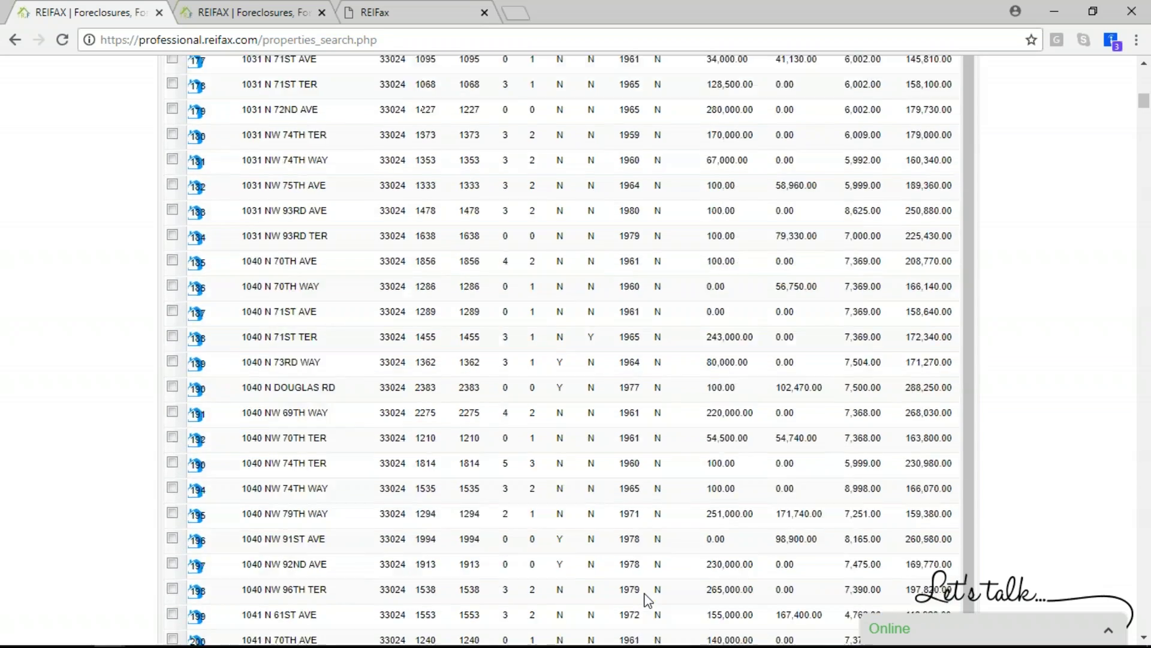
scroll(644, 589, up, 15)
scroll(643, 588, up, 15)
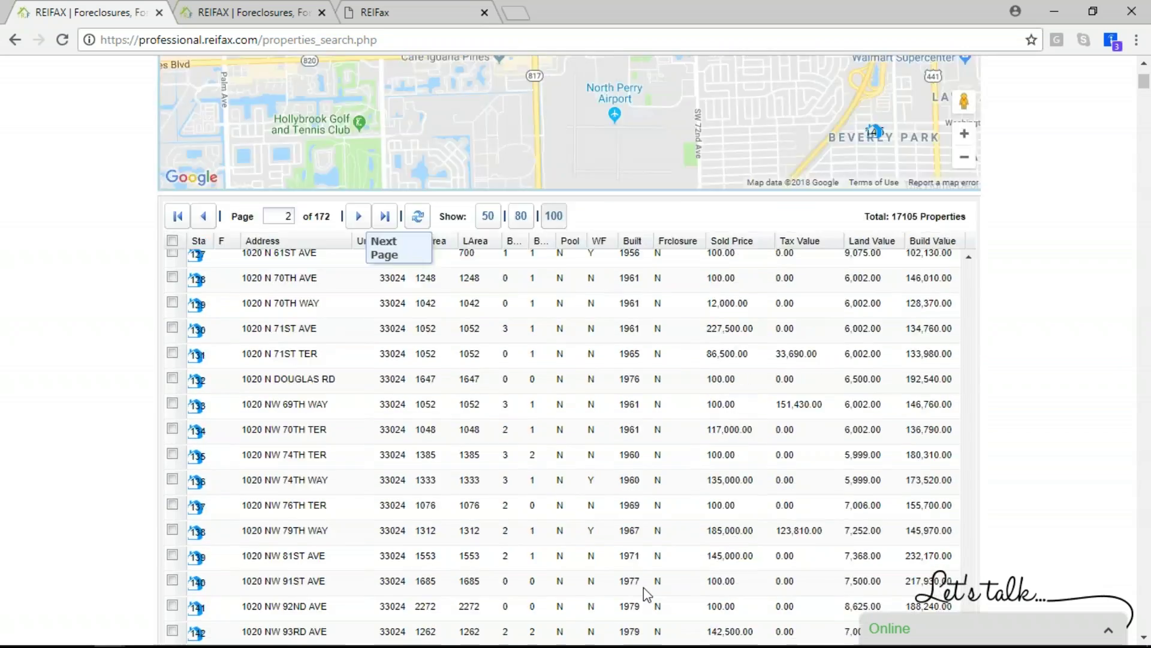
scroll(710, 545, down, 3)
Sort the property results by the Frclosure column
click(684, 536)
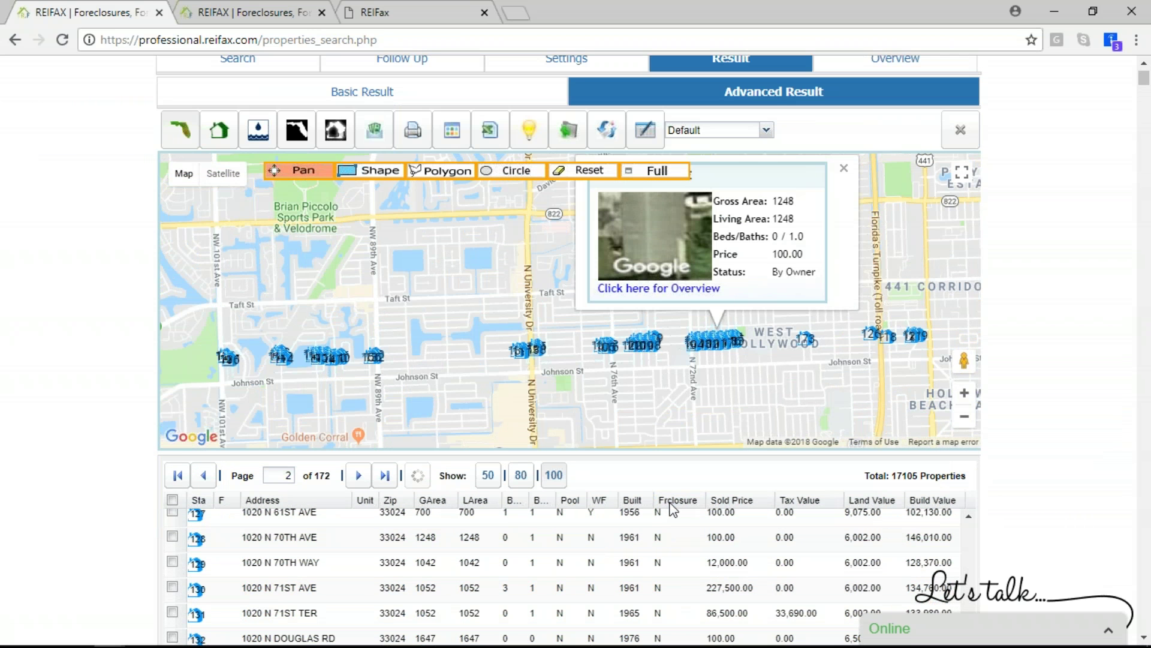
scroll(681, 513, down, 1)
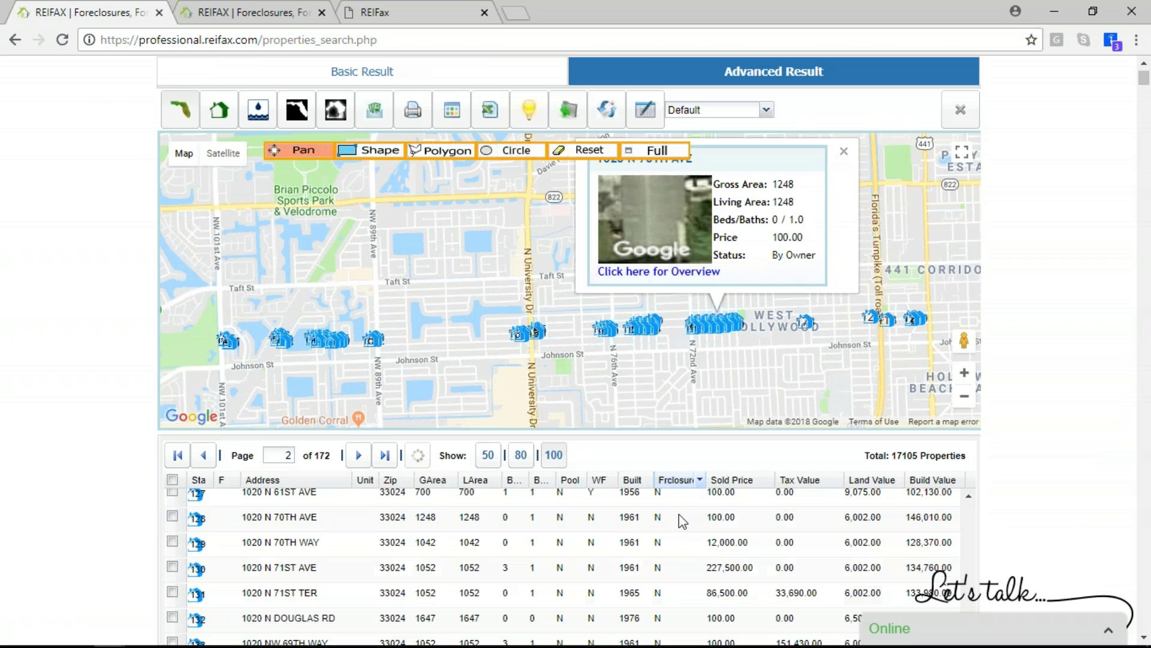
scroll(671, 540, down, 1)
scroll(670, 572, down, 2)
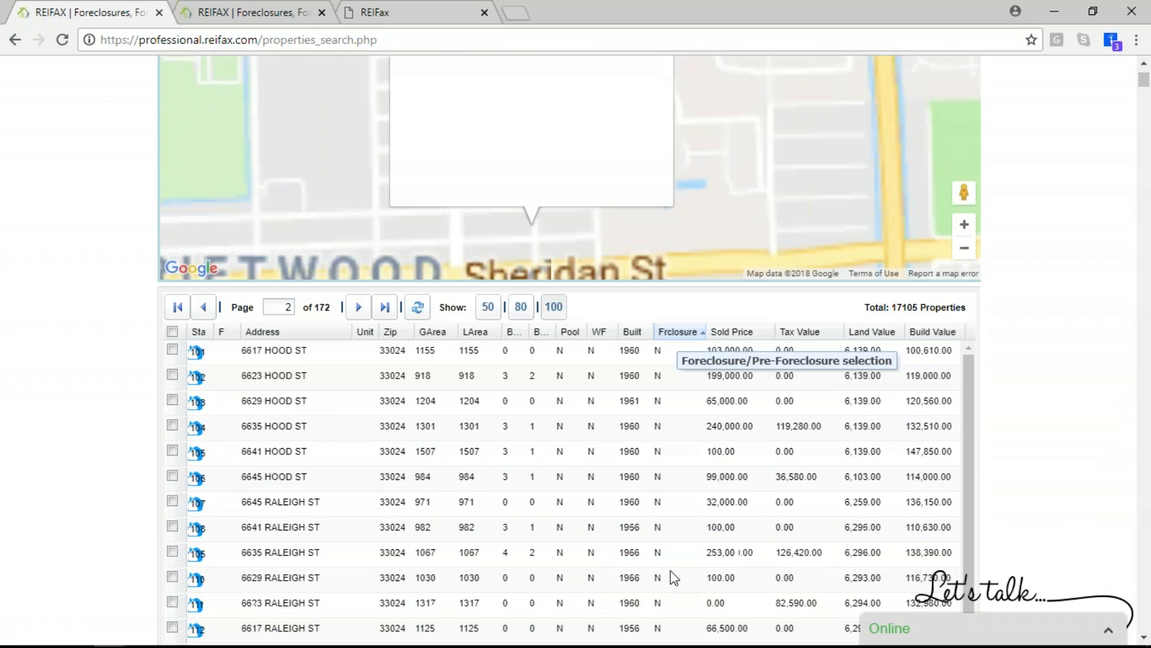
scroll(670, 570, down, 3)
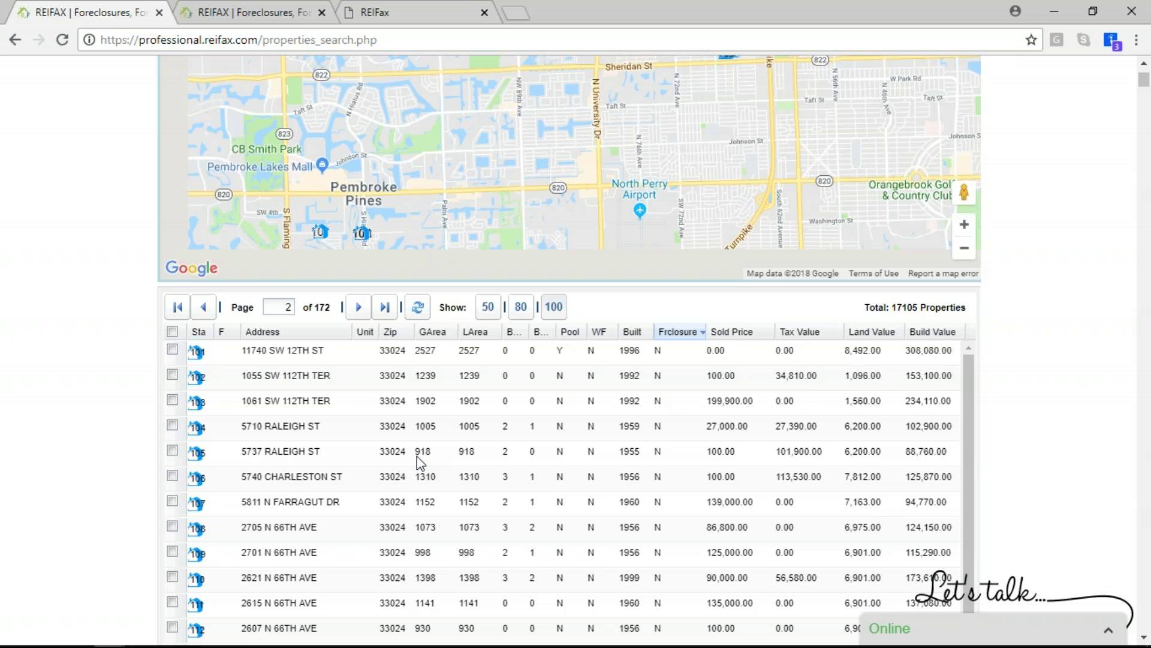
click(416, 456)
scroll(416, 456, up, 3)
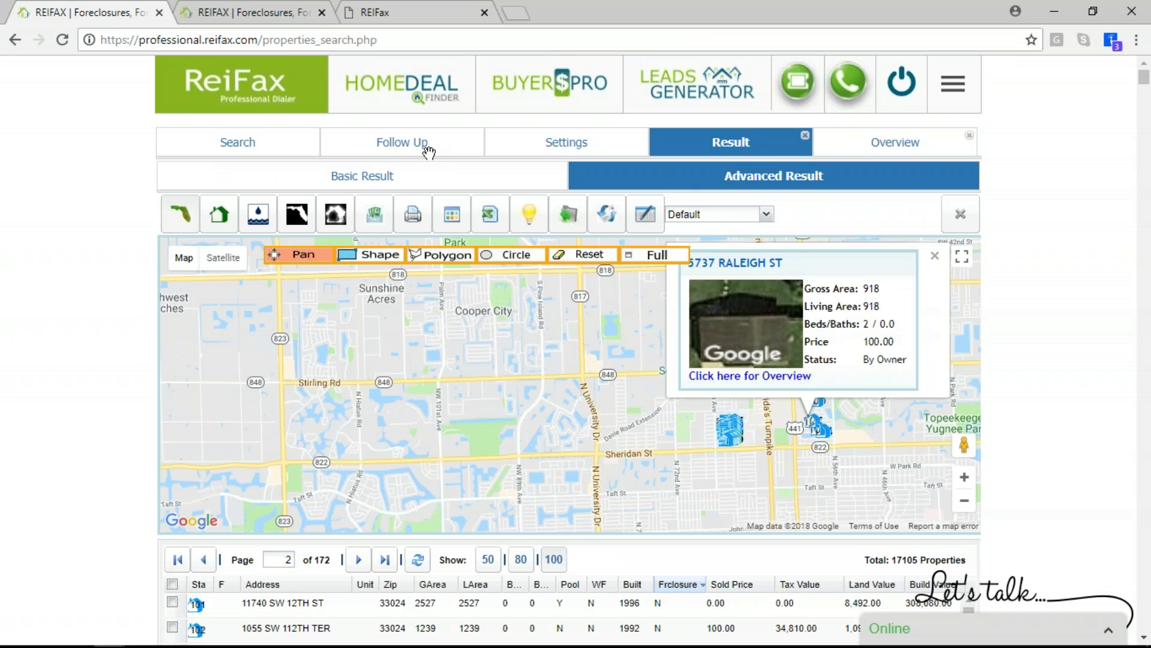
click(239, 144)
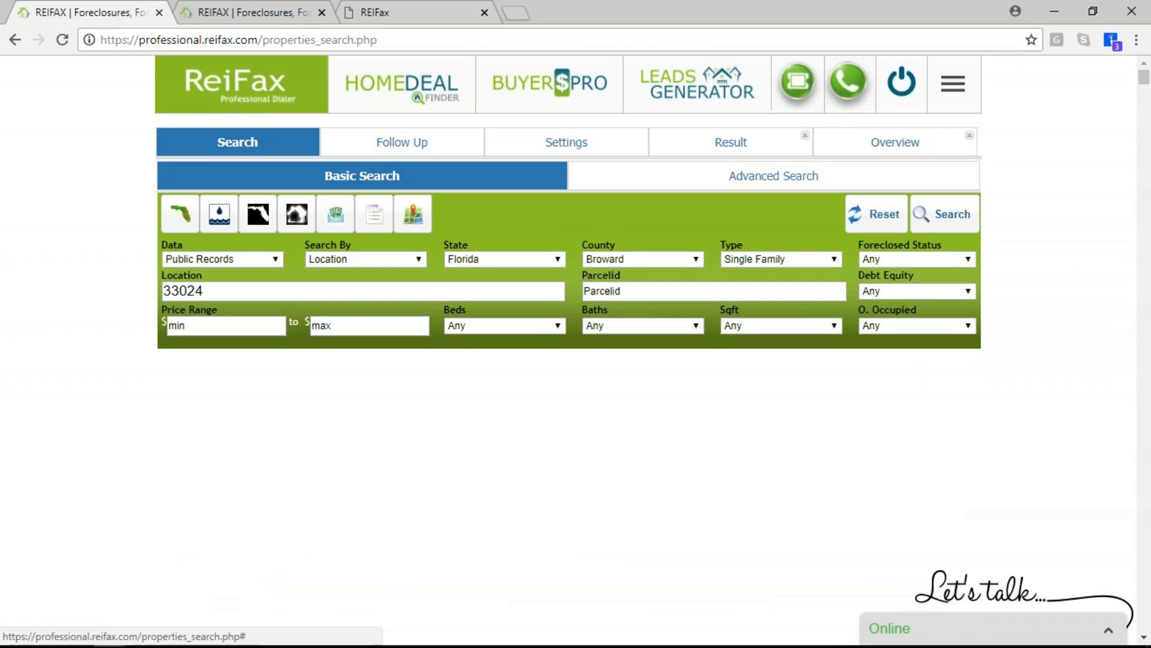
click(907, 260)
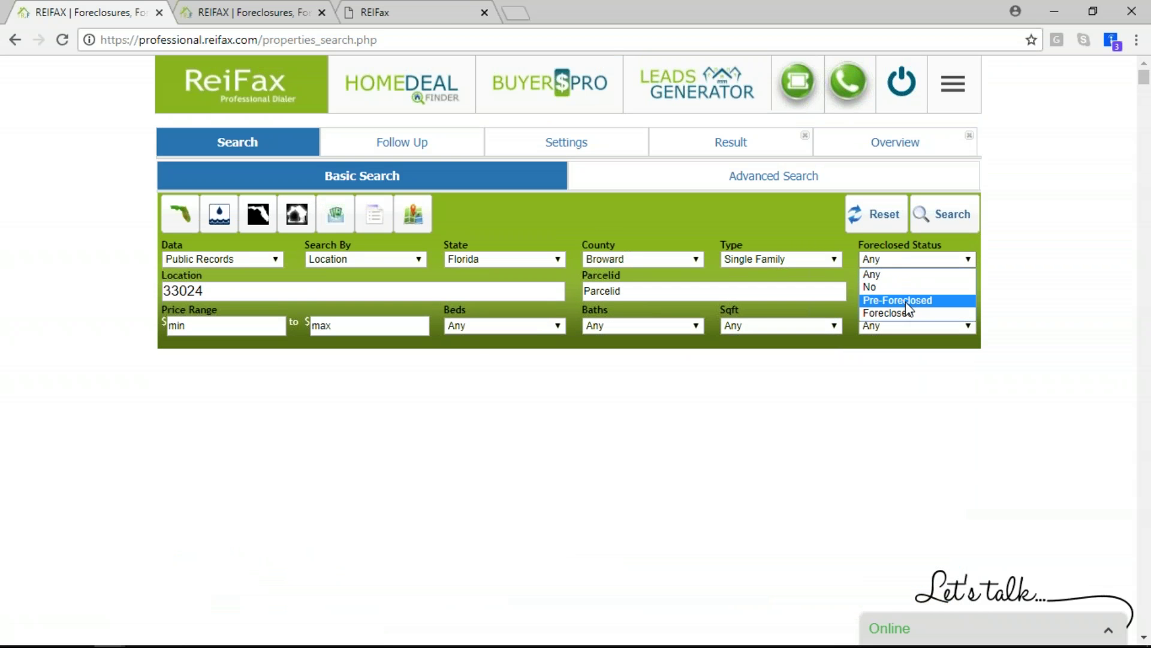
click(905, 298)
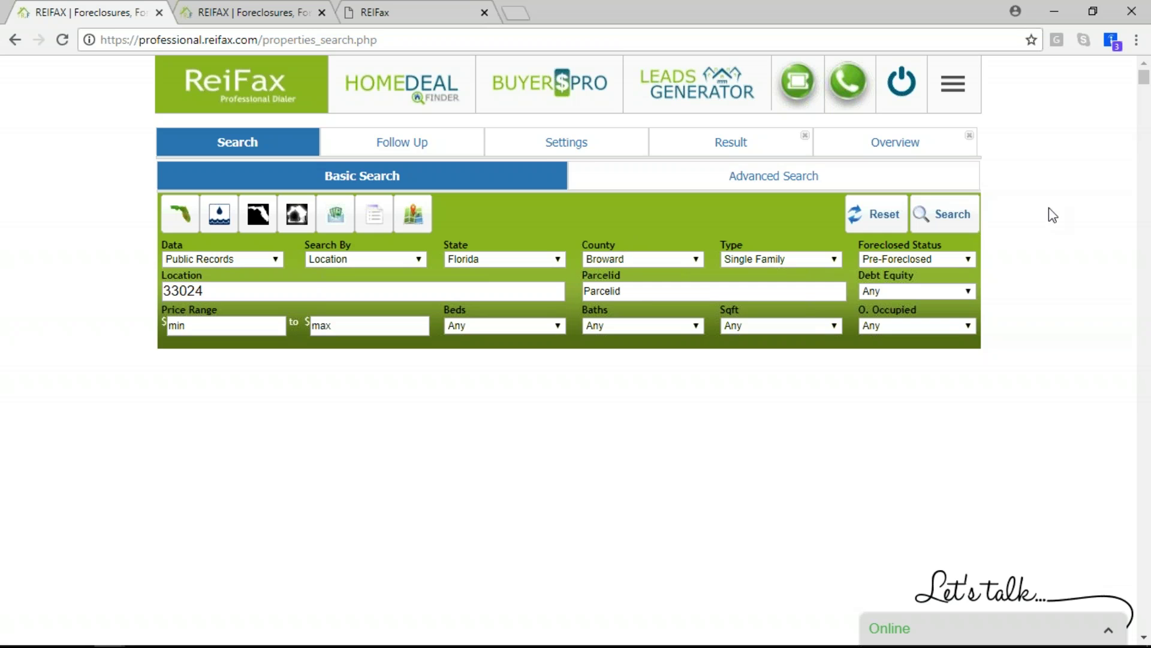
click(954, 215)
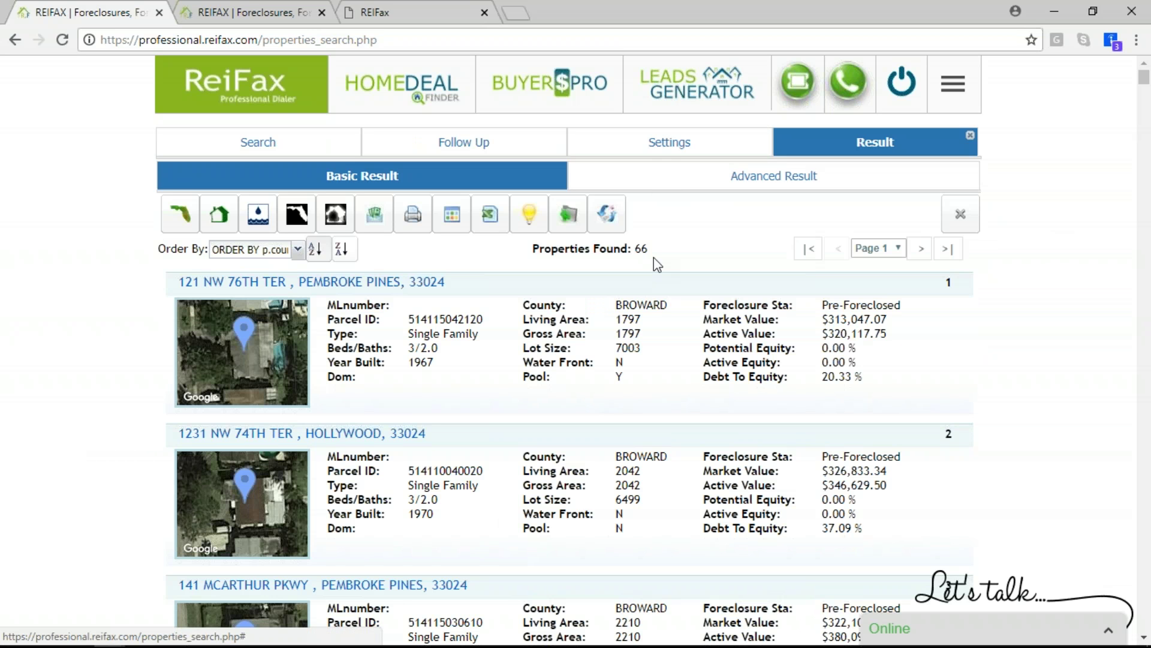
scroll(642, 390, down, 3)
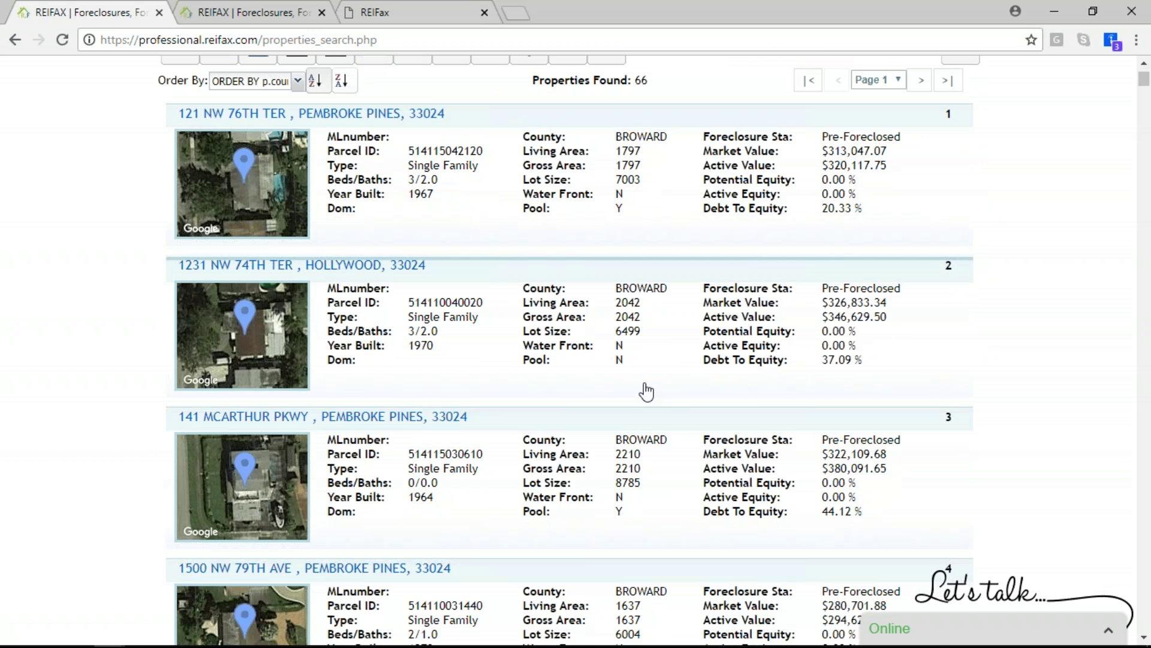
click(603, 487)
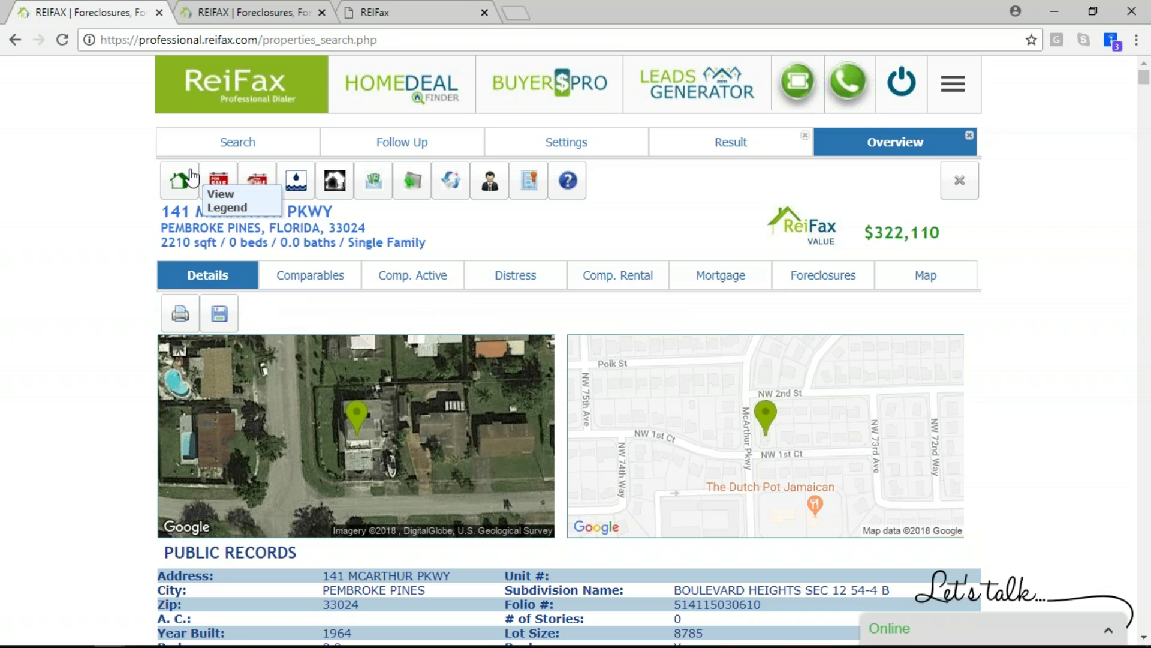
Request a Property Analysis Report with all ten PAR sections checked, then return to Overview
click(217, 187)
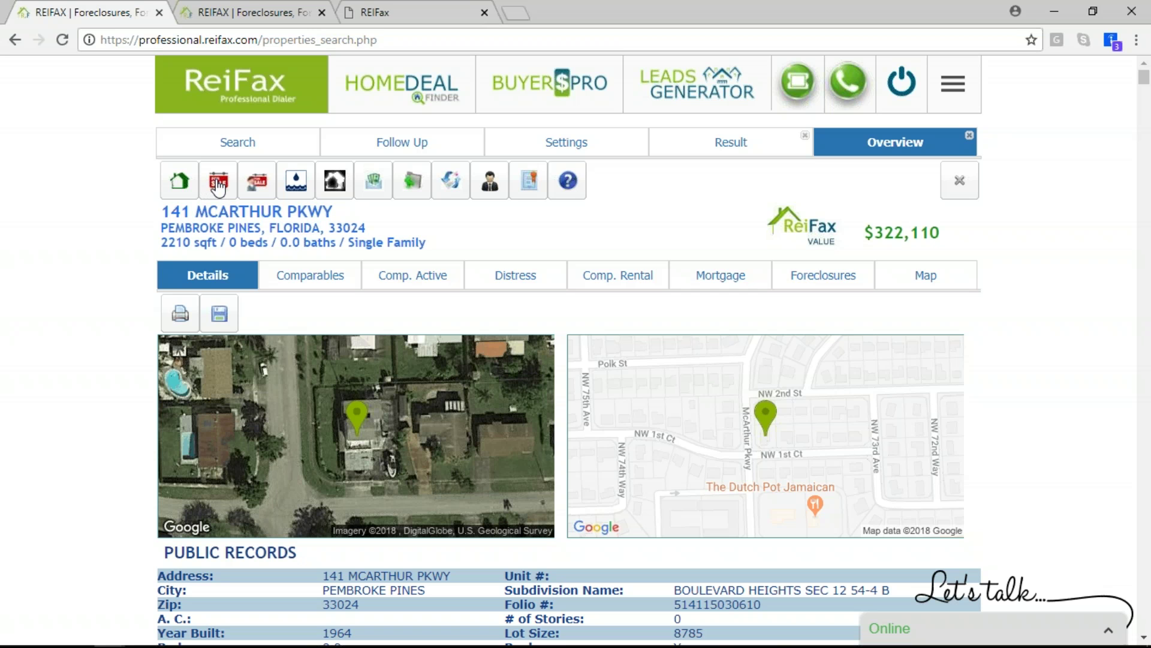
click(217, 187)
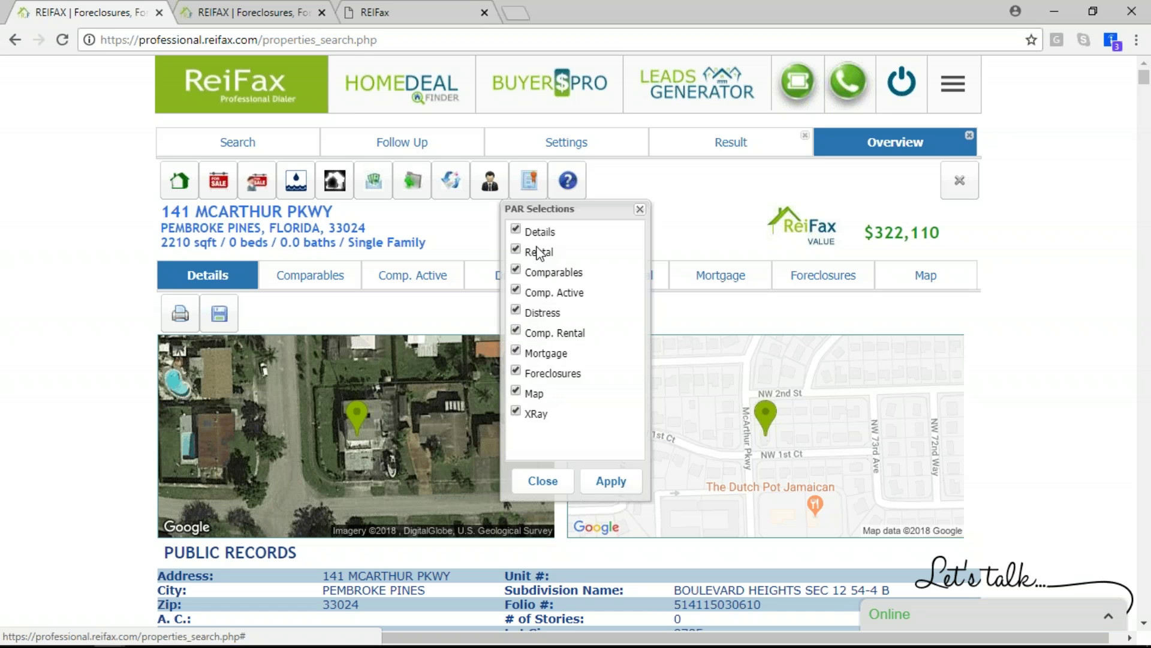
click(612, 480)
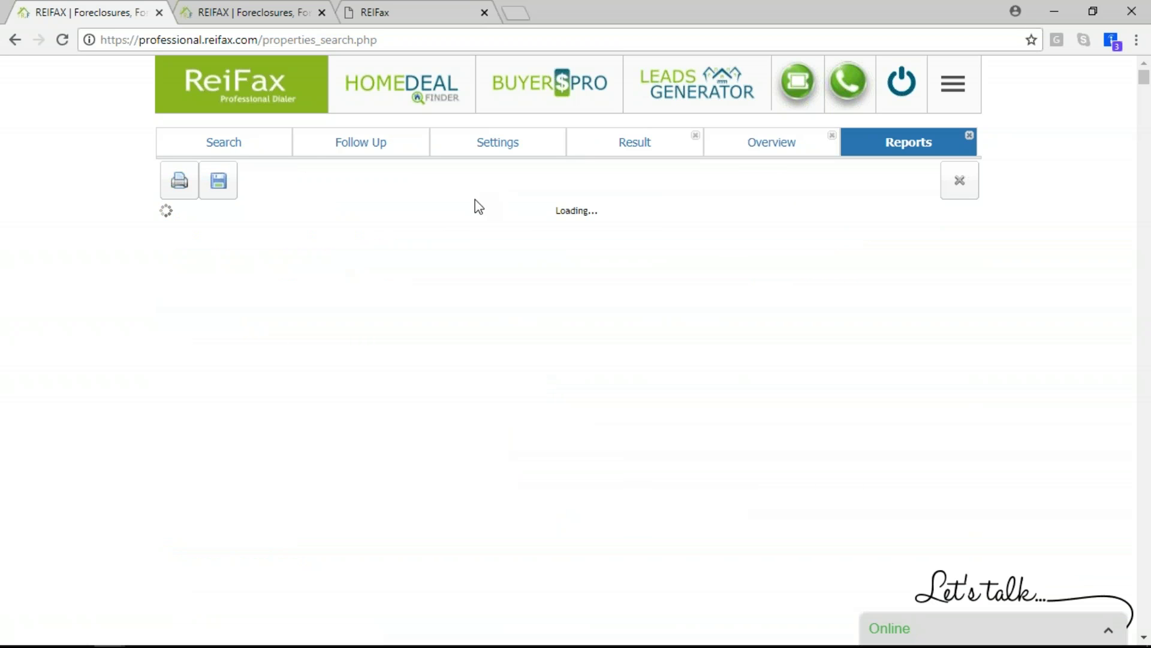
click(757, 153)
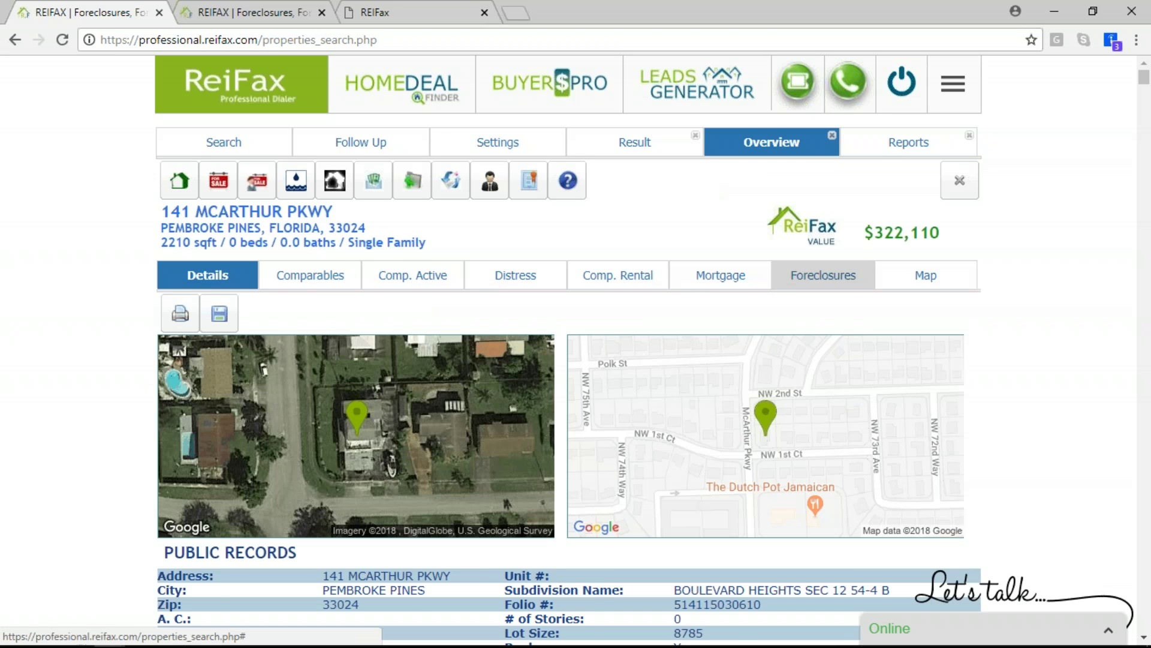
click(880, 153)
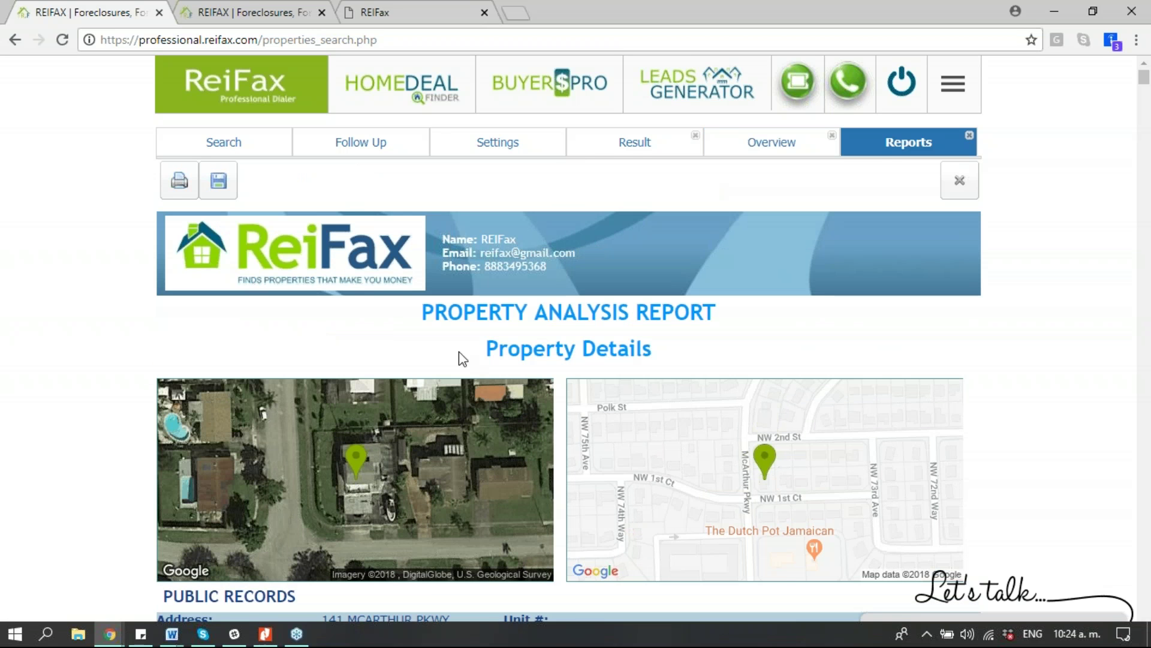
scroll(498, 372, down, 2)
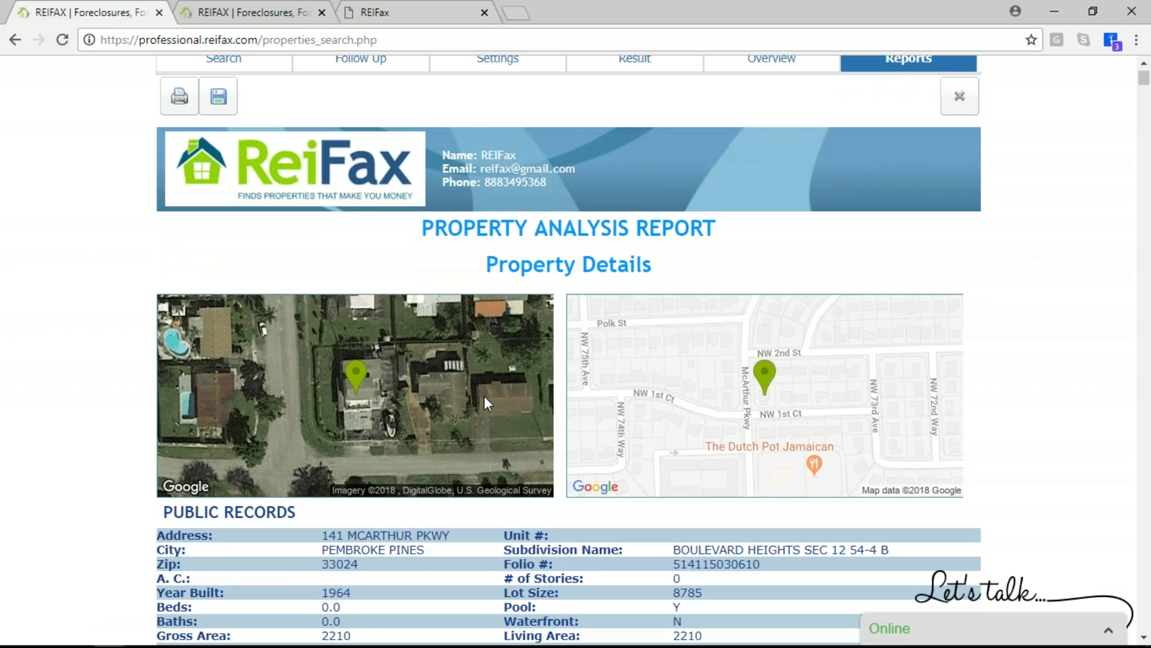
scroll(500, 343, down, 1)
scroll(500, 346, down, 3)
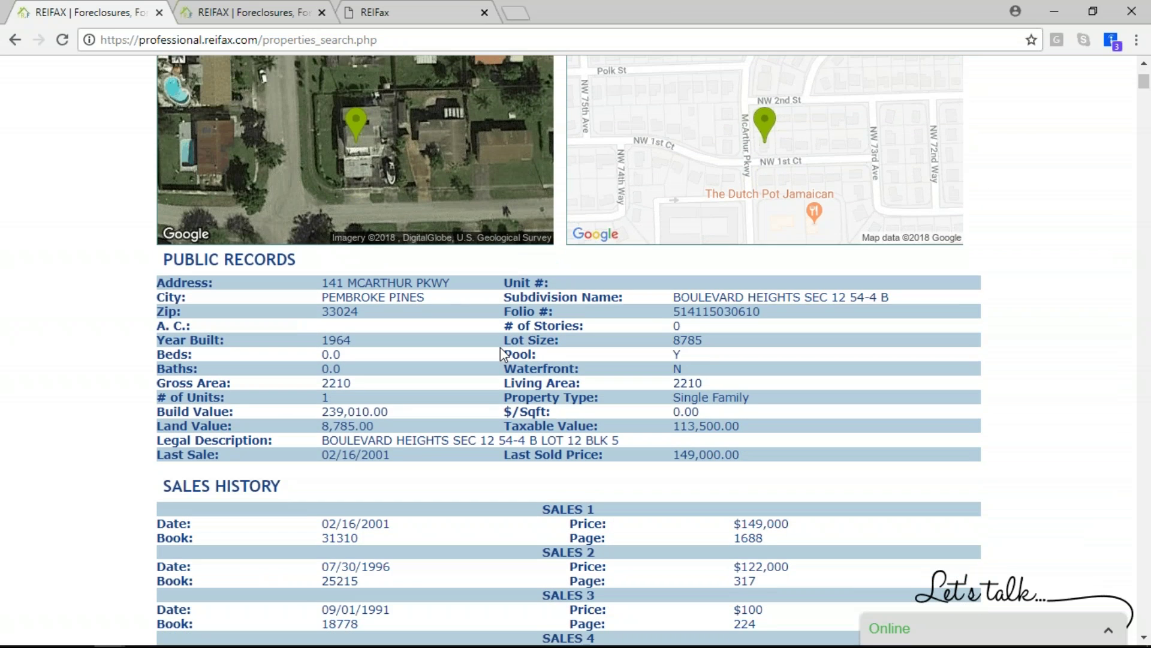
scroll(500, 347, down, 3)
scroll(500, 347, down, 3)
scroll(500, 347, up, 8)
scroll(419, 355, down, 7)
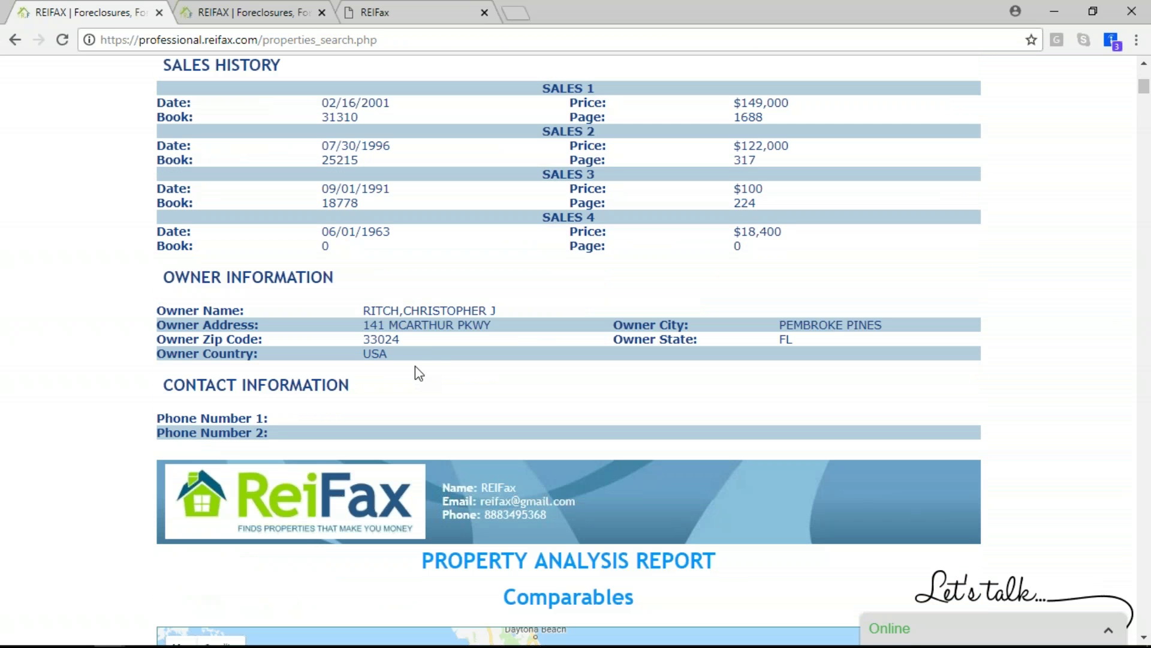
scroll(418, 360, down, 4)
scroll(418, 355, down, 7)
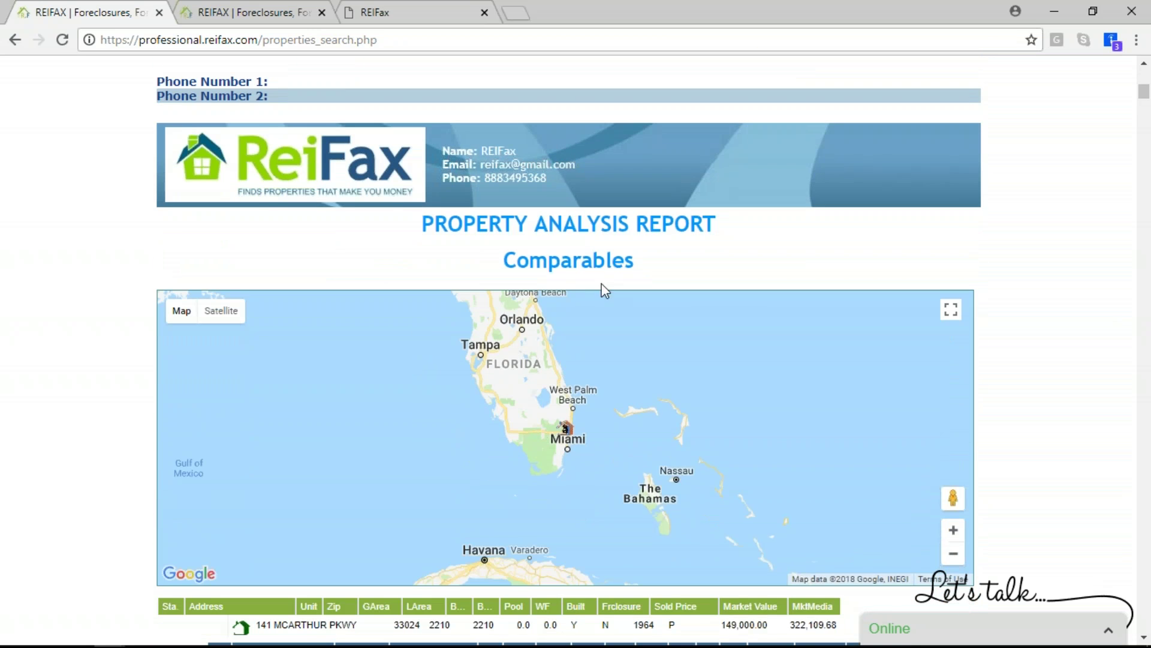
scroll(538, 350, down, 5)
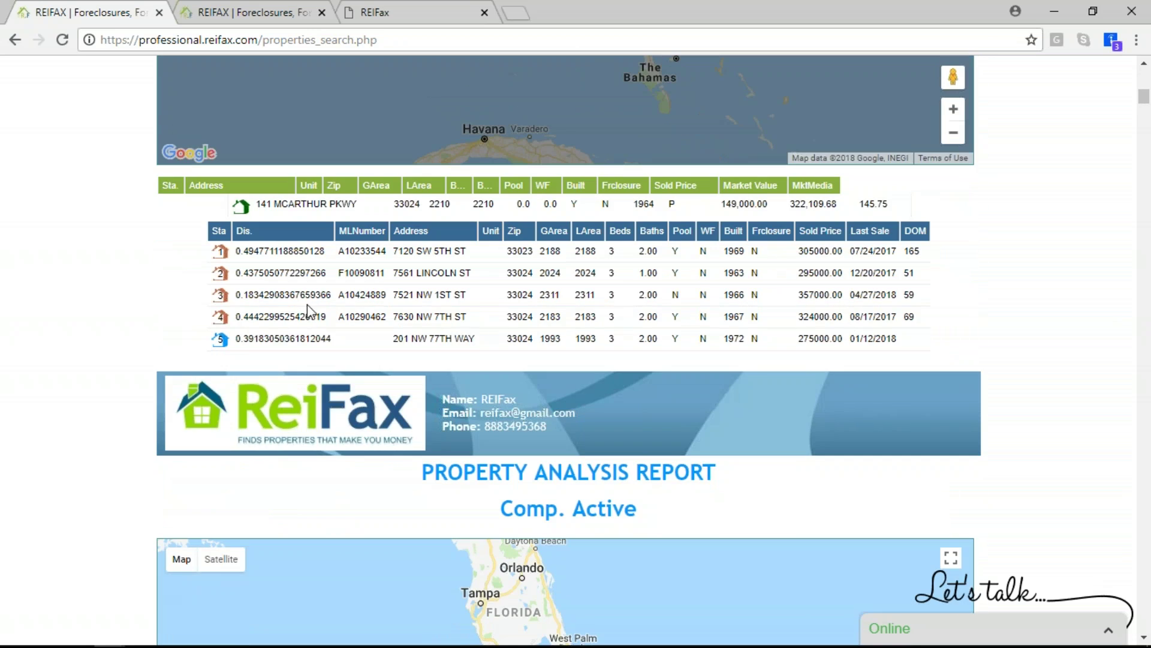
scroll(480, 317, down, 9)
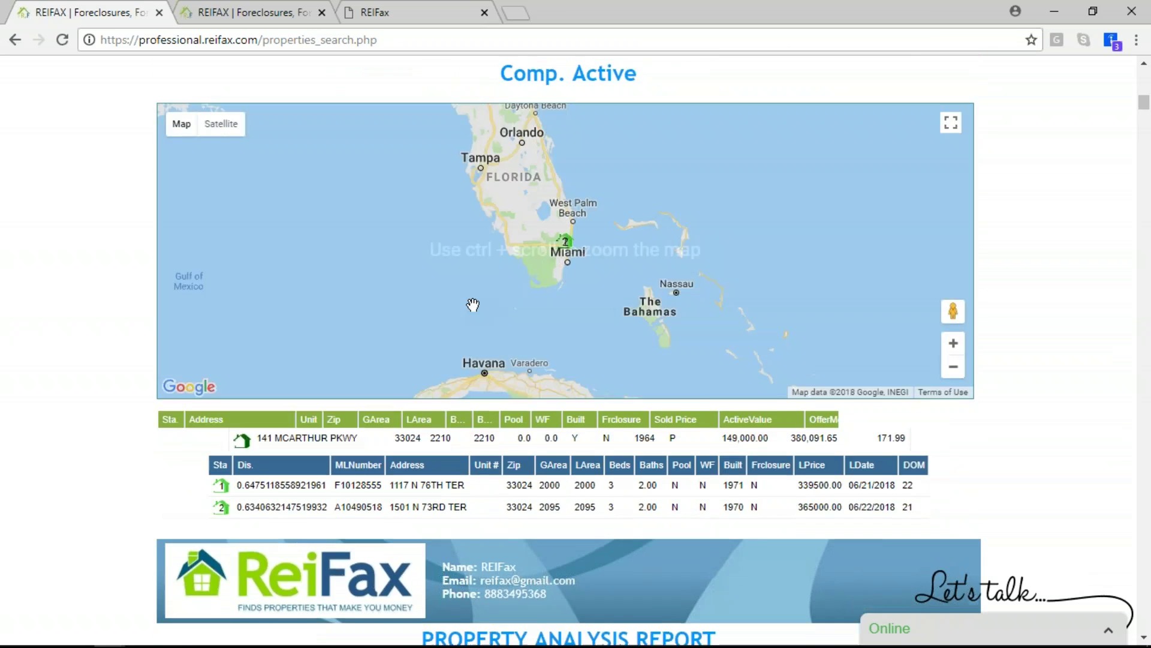
scroll(512, 327, down, 5)
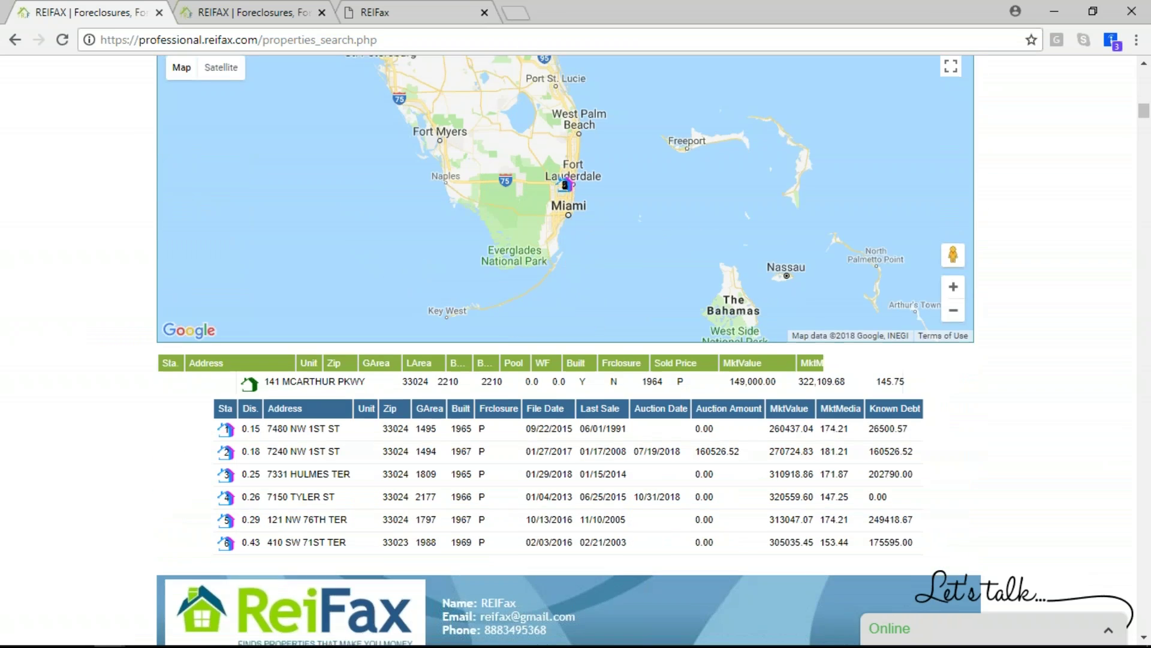
scroll(647, 263, up, 2)
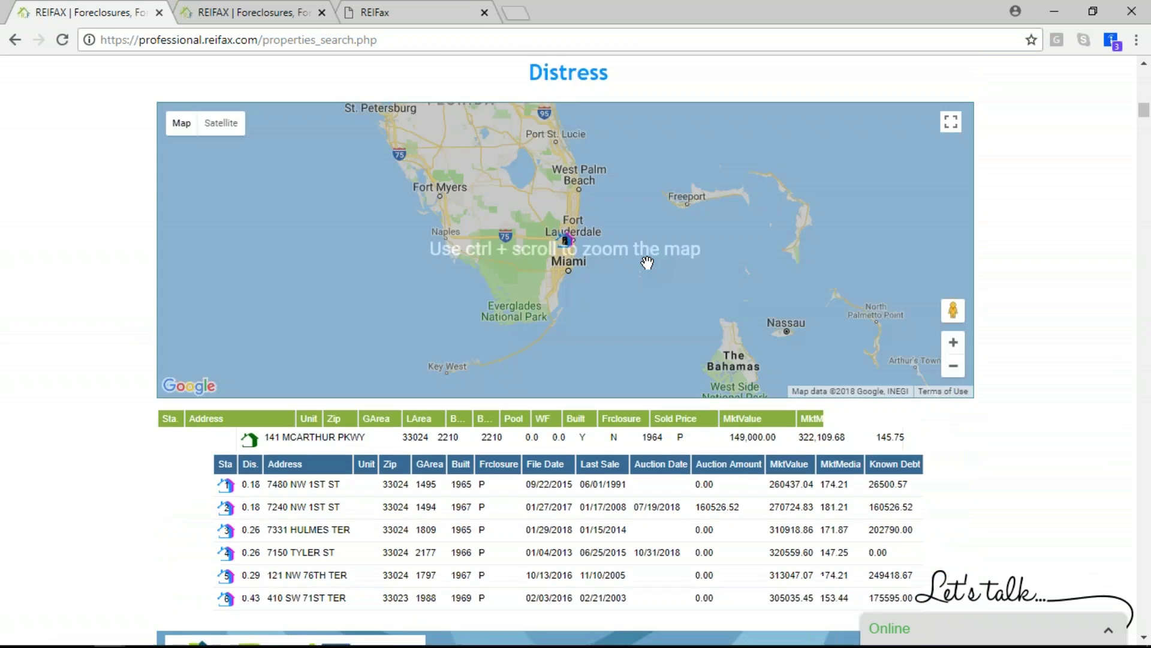
scroll(647, 262, down, 3)
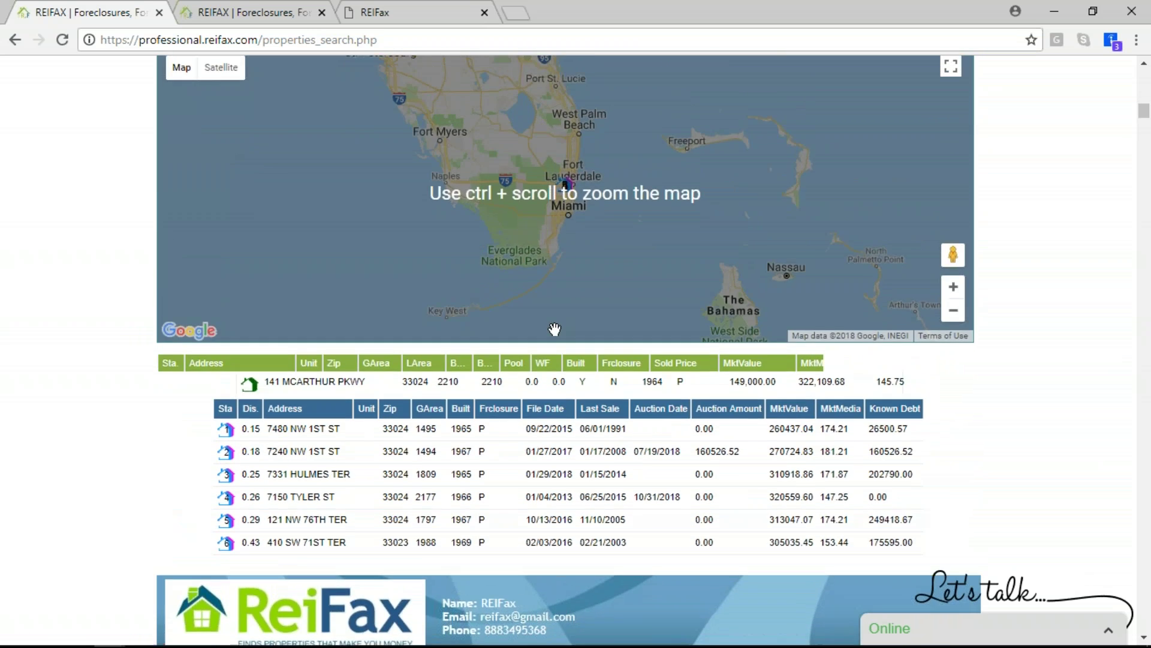
scroll(557, 344, down, 7)
scroll(560, 349, down, 1)
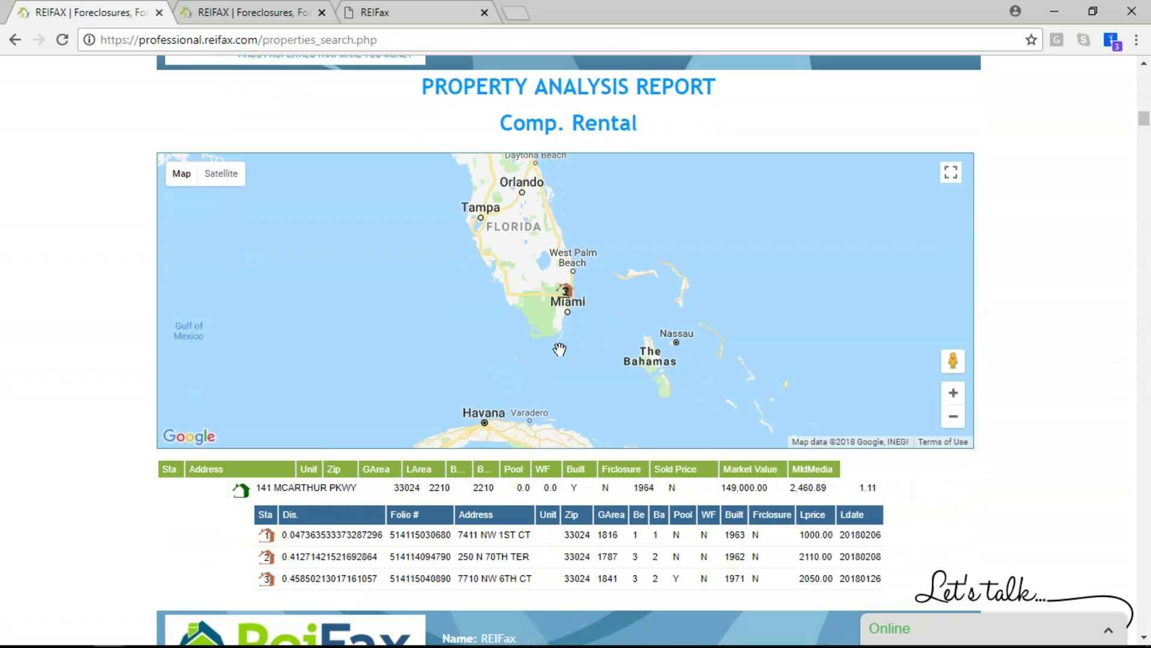
scroll(559, 349, down, 4)
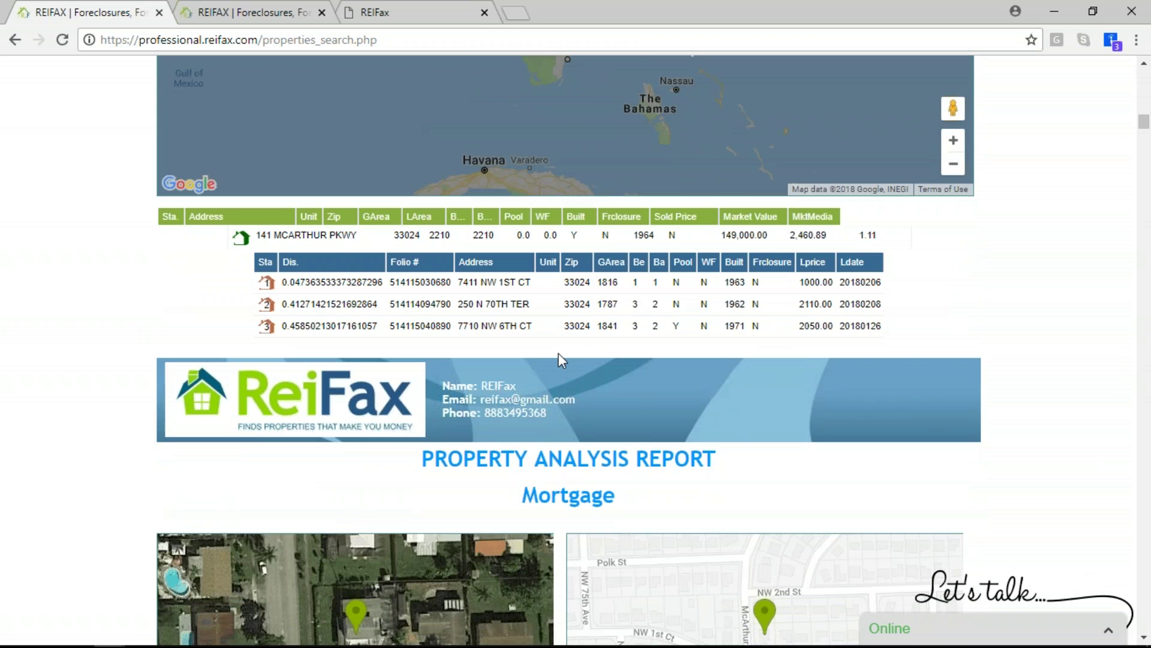
scroll(559, 354, up, 7)
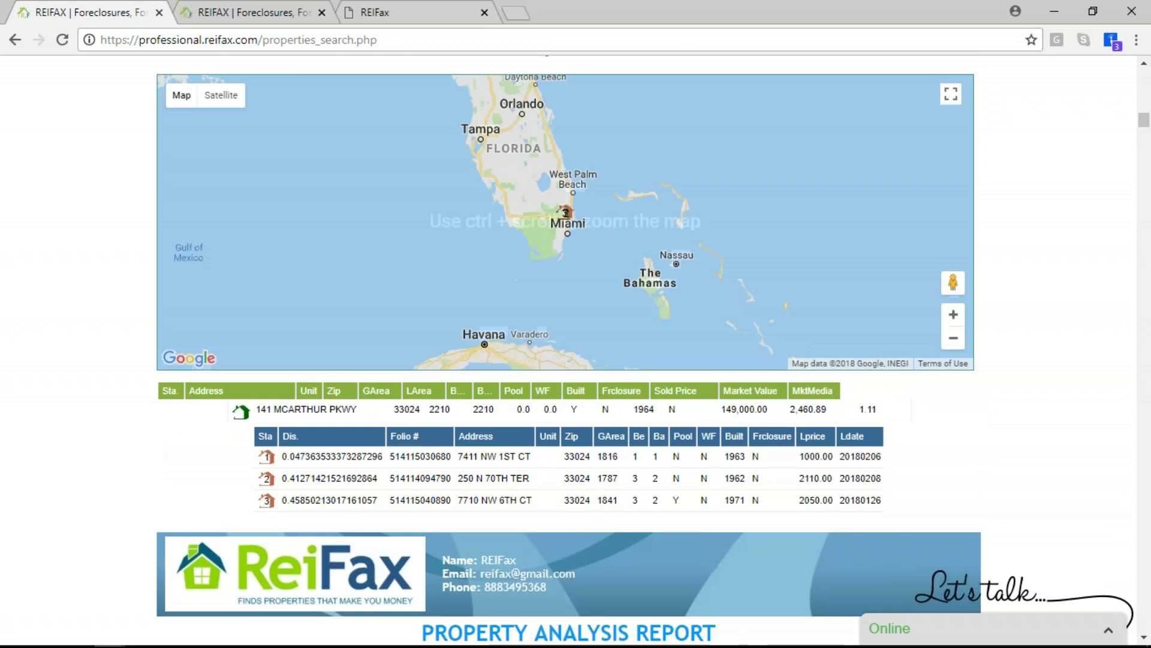
scroll(547, 275, down, 8)
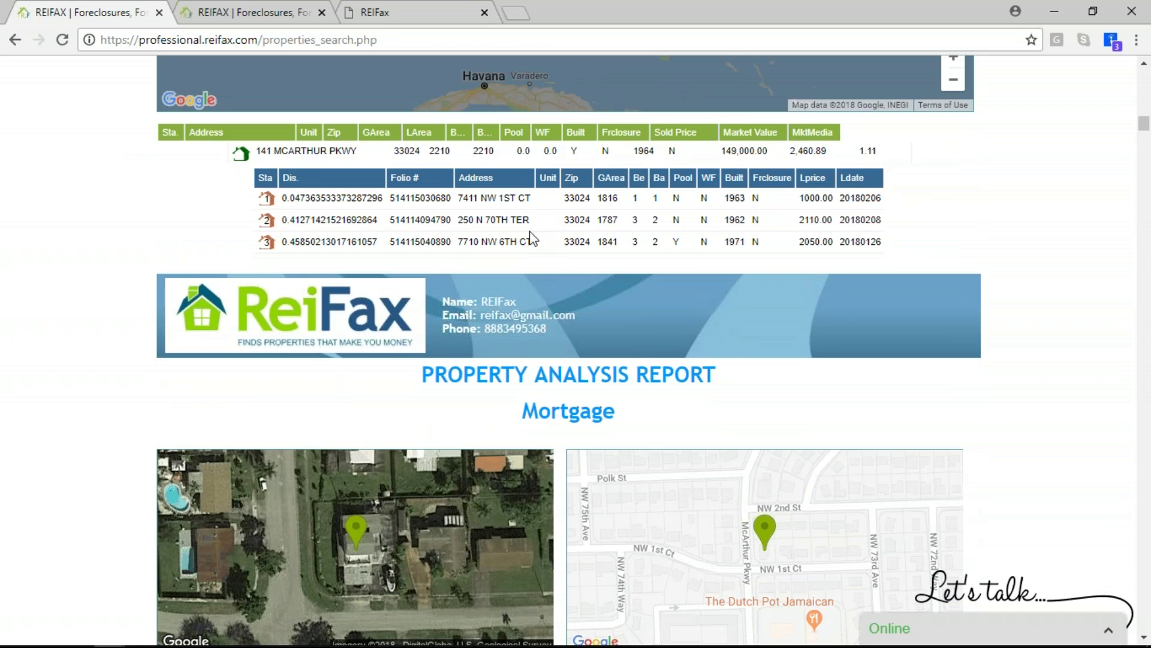
scroll(532, 239, down, 6)
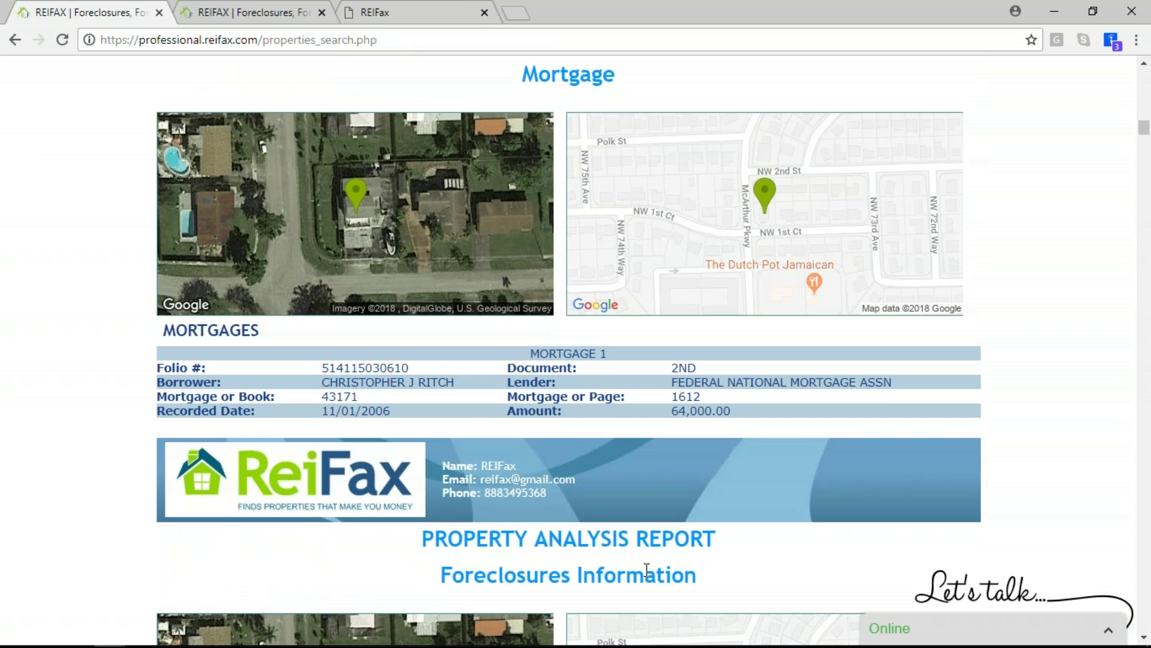
scroll(366, 405, down, 2)
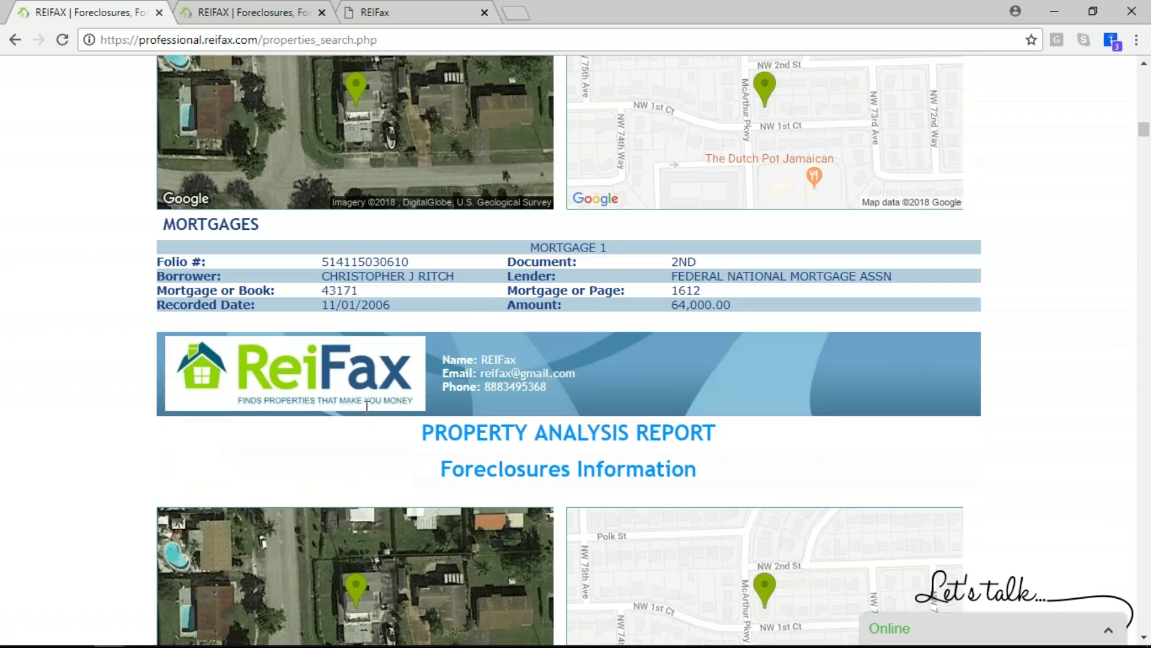
scroll(366, 405, down, 11)
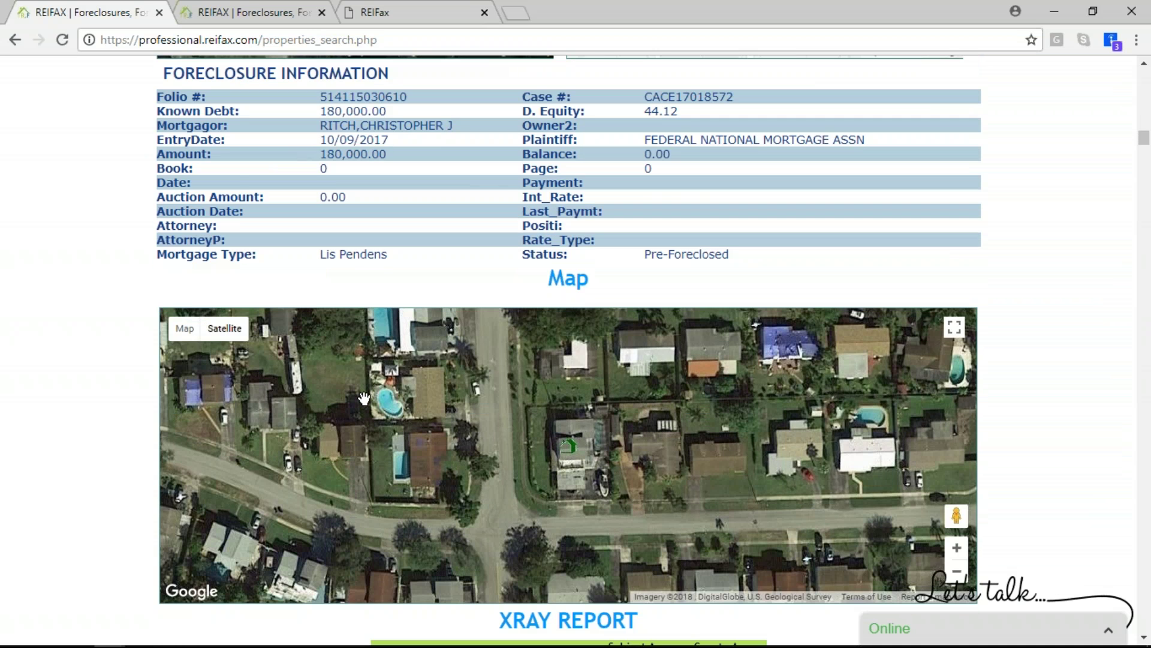
scroll(334, 180, down, 4)
scroll(335, 180, down, 6)
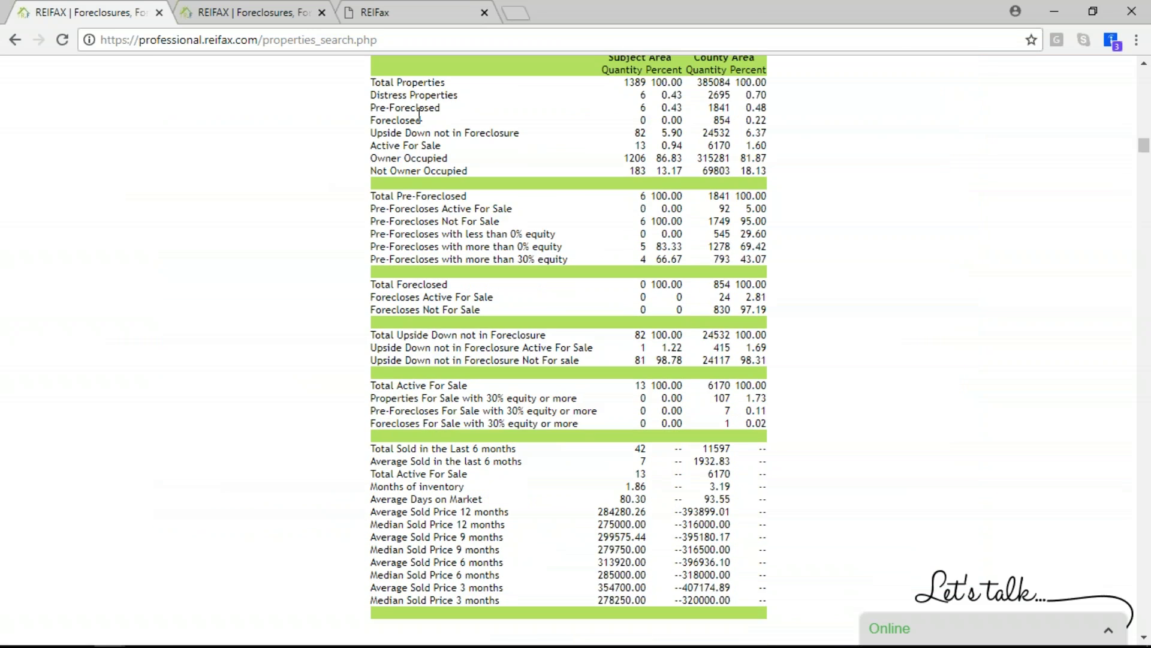
scroll(422, 118, down, 1)
scroll(420, 121, up, 3)
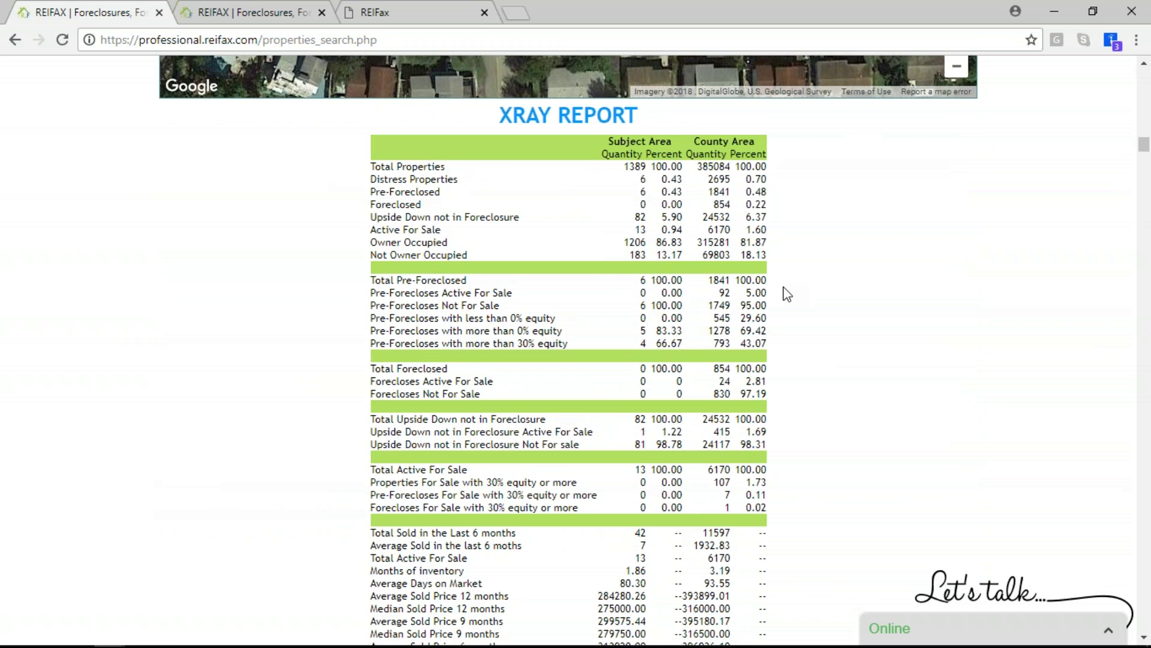
scroll(787, 296, down, 1)
scroll(788, 296, down, 5)
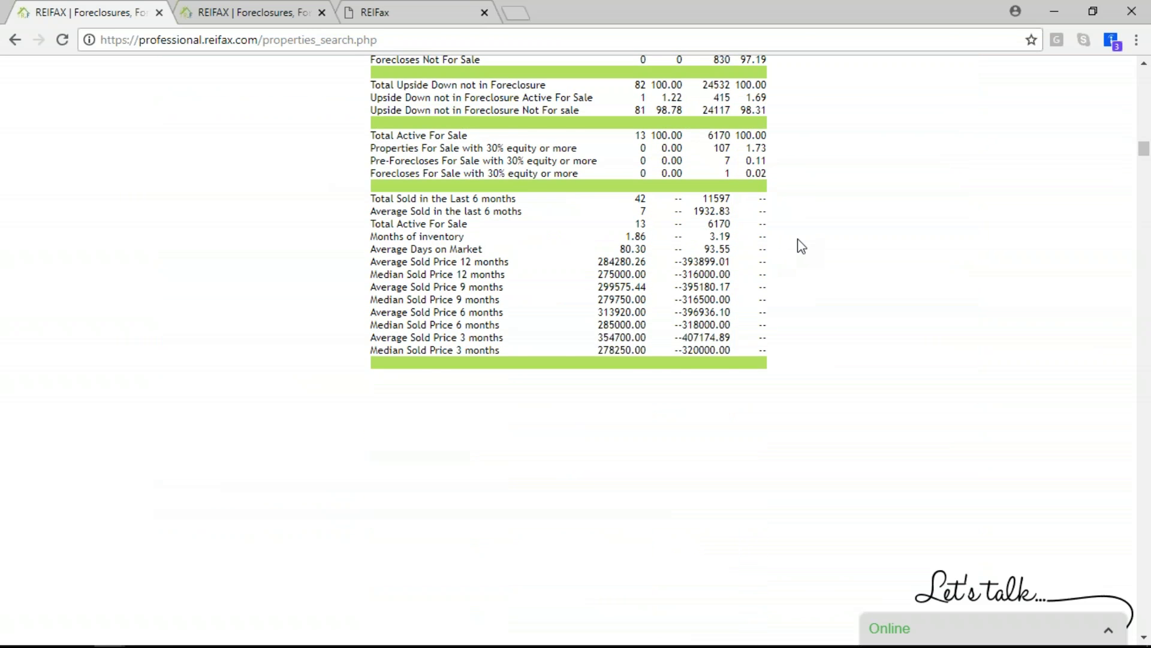
scroll(801, 246, up, 15)
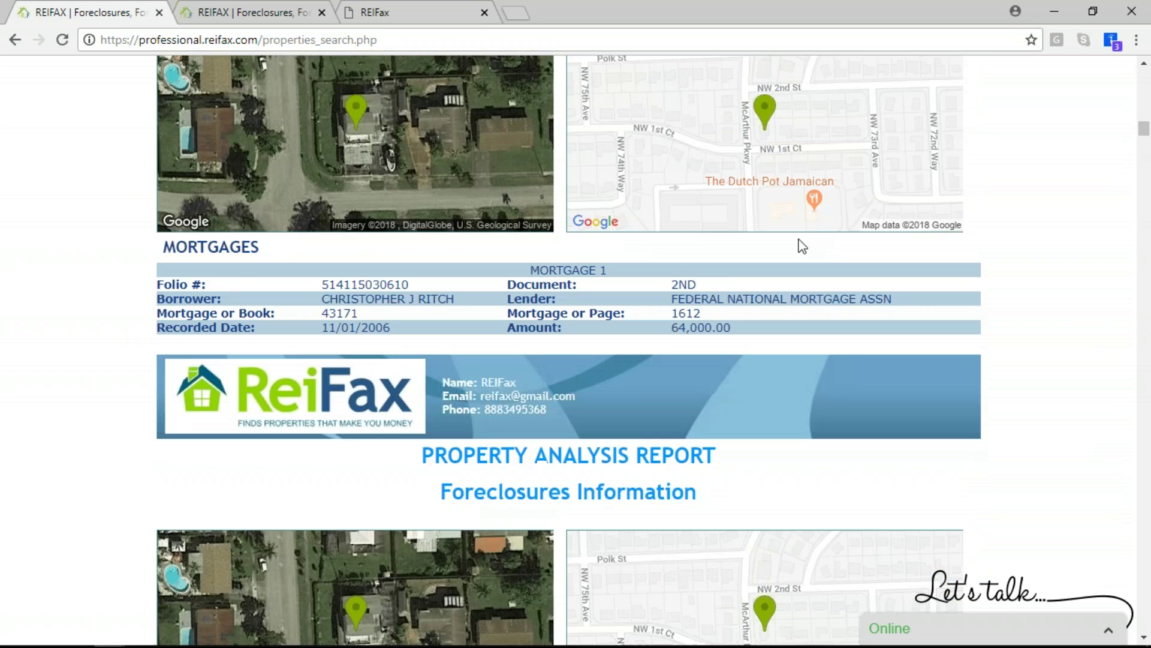
scroll(801, 246, up, 20)
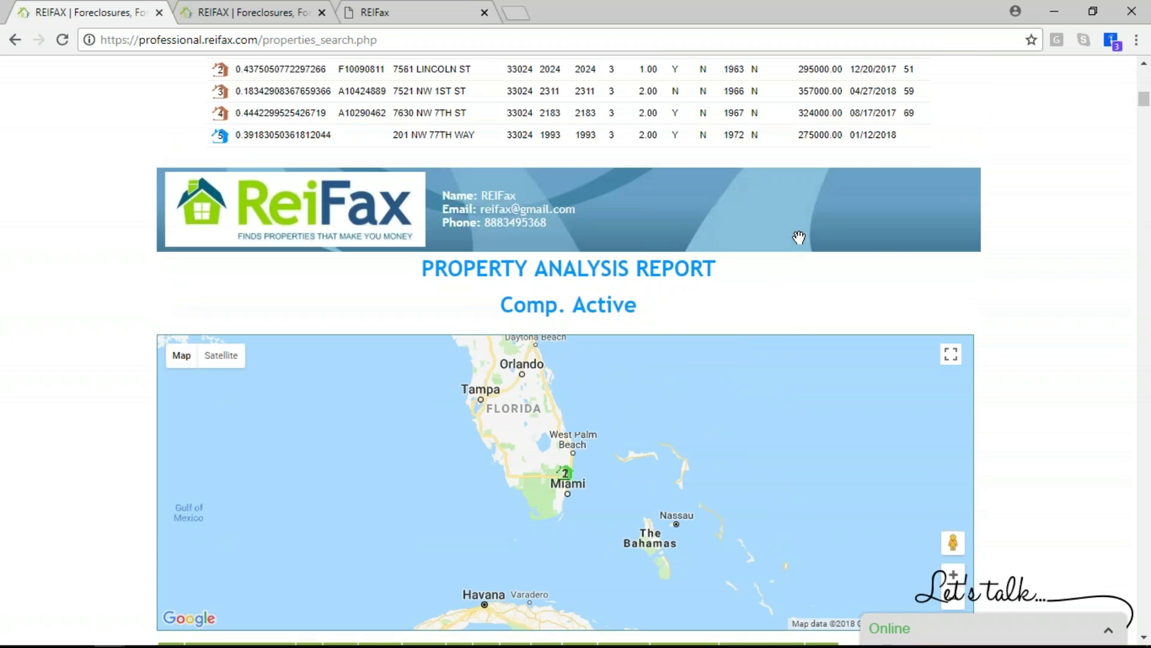
scroll(461, 244, up, 4)
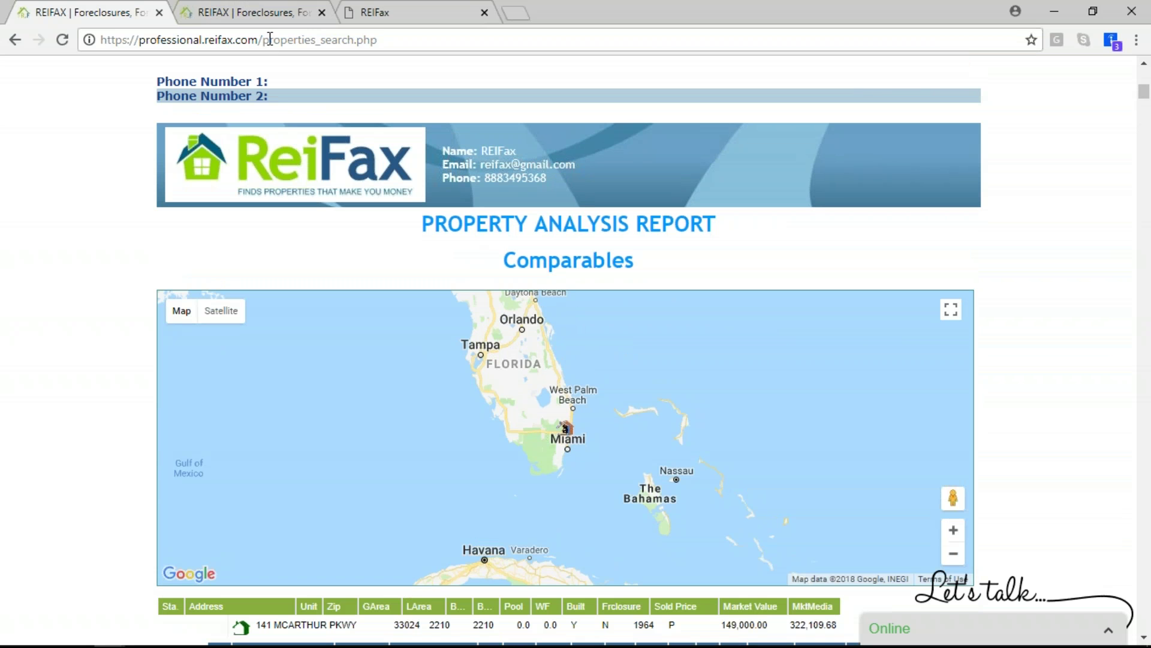
scroll(441, 111, up, 15)
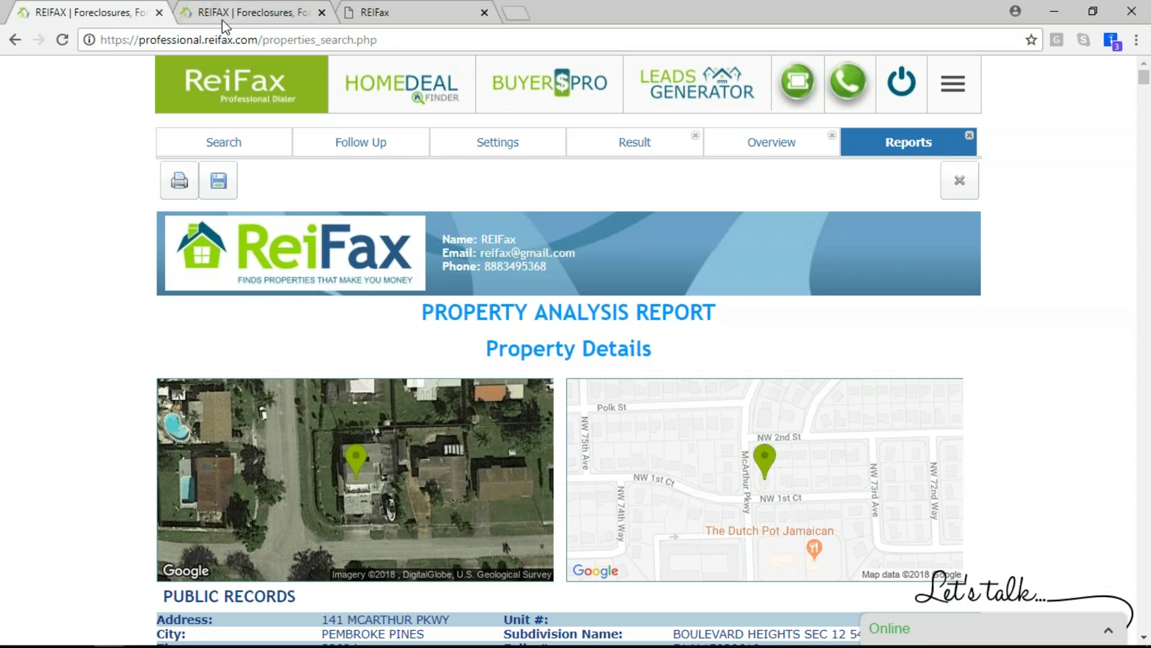
Review the Comparables and Comp. Active lists, then request the BPO report from the comparable sales
click(766, 150)
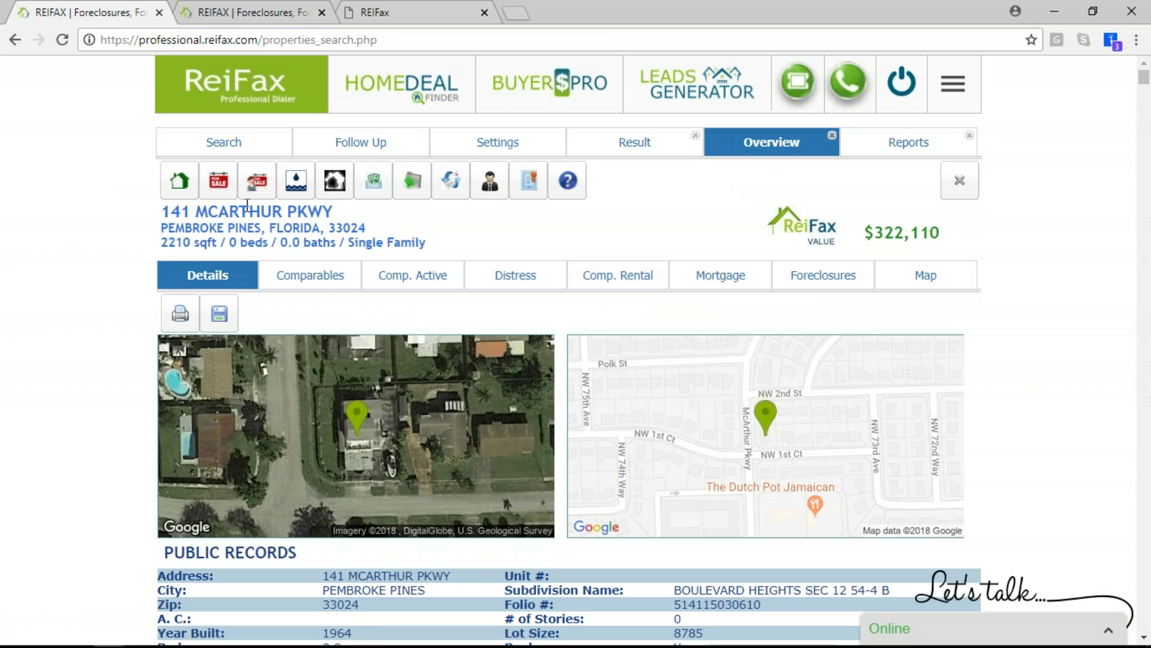
click(309, 283)
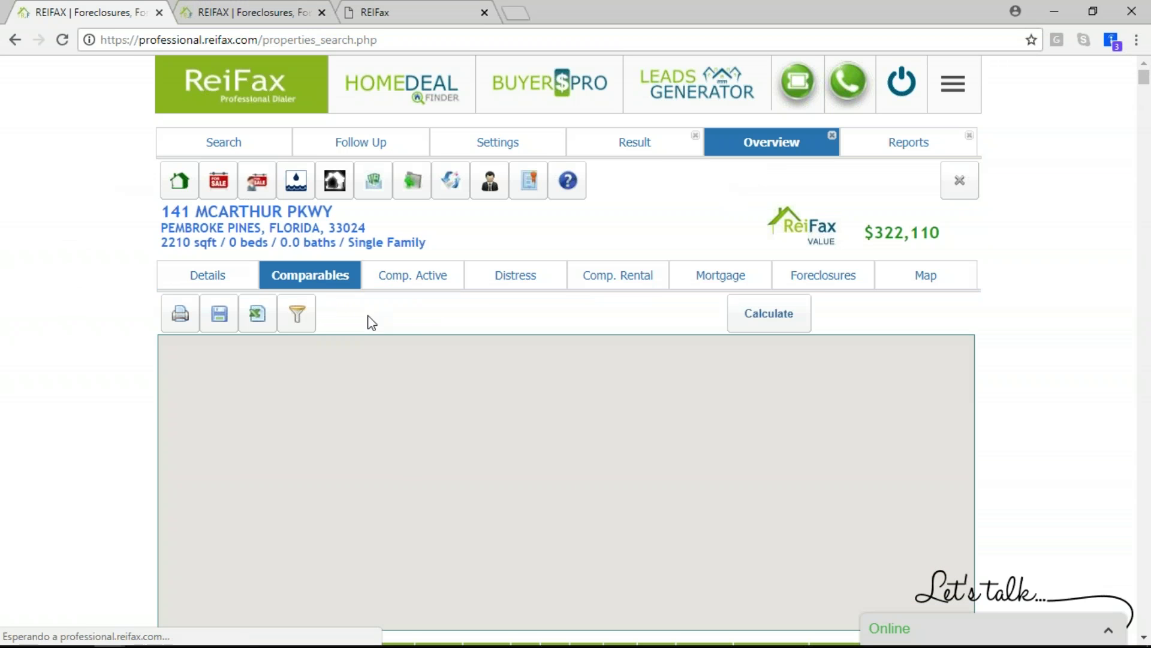
scroll(1076, 339, down, 7)
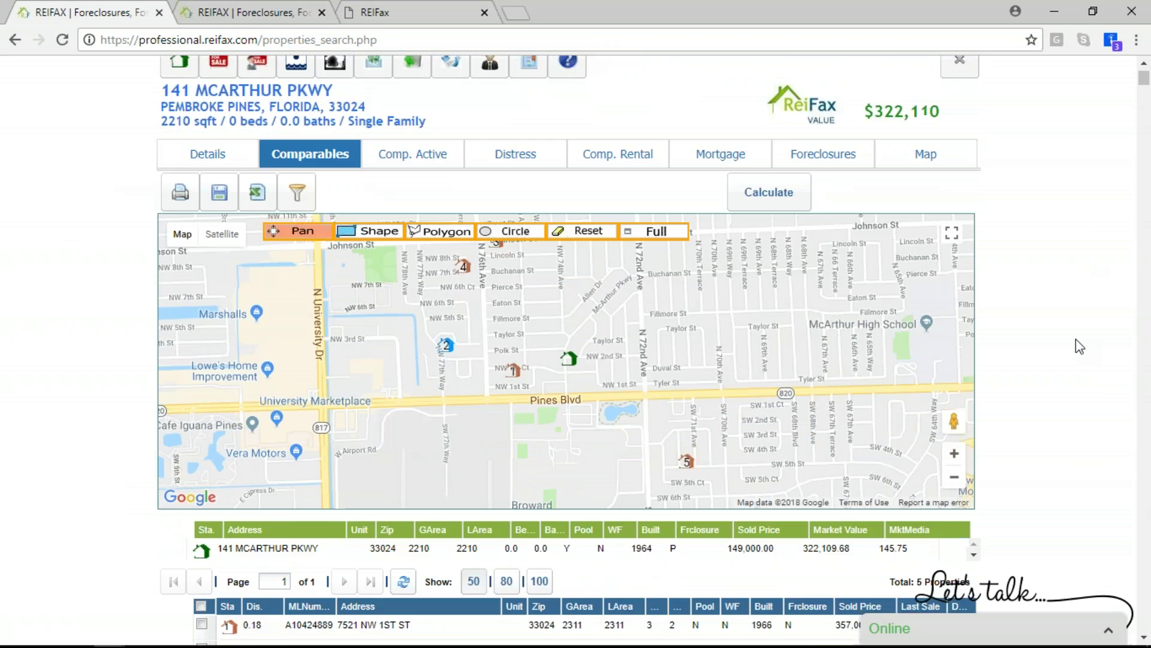
scroll(1075, 340, up, 7)
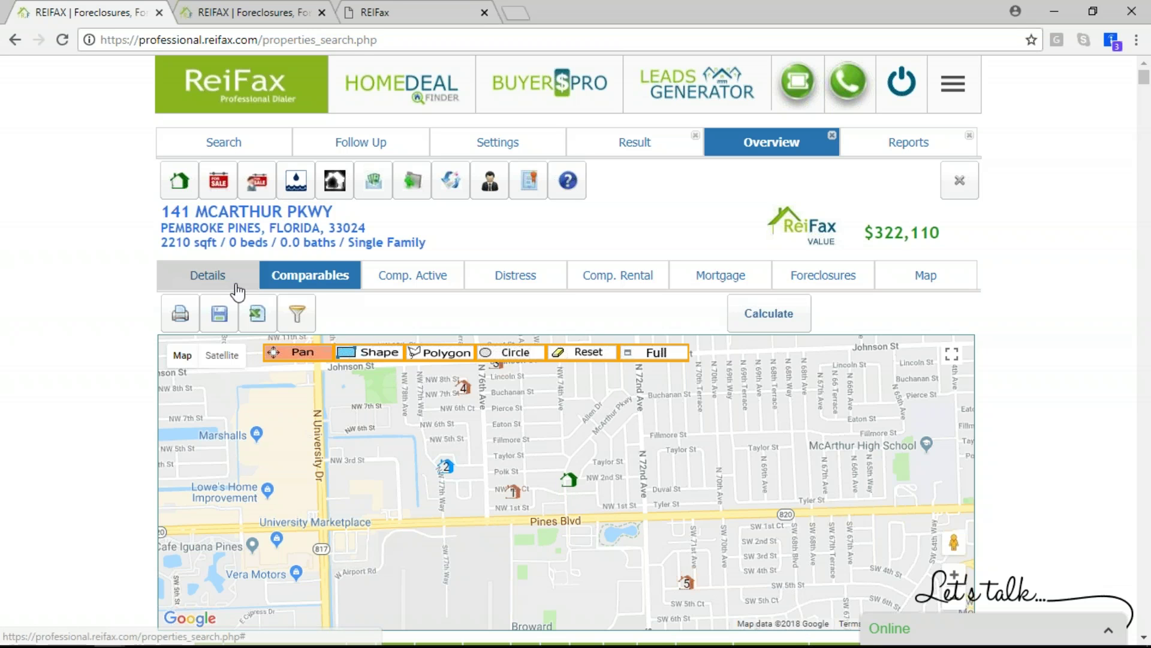
click(410, 277)
click(329, 277)
click(257, 180)
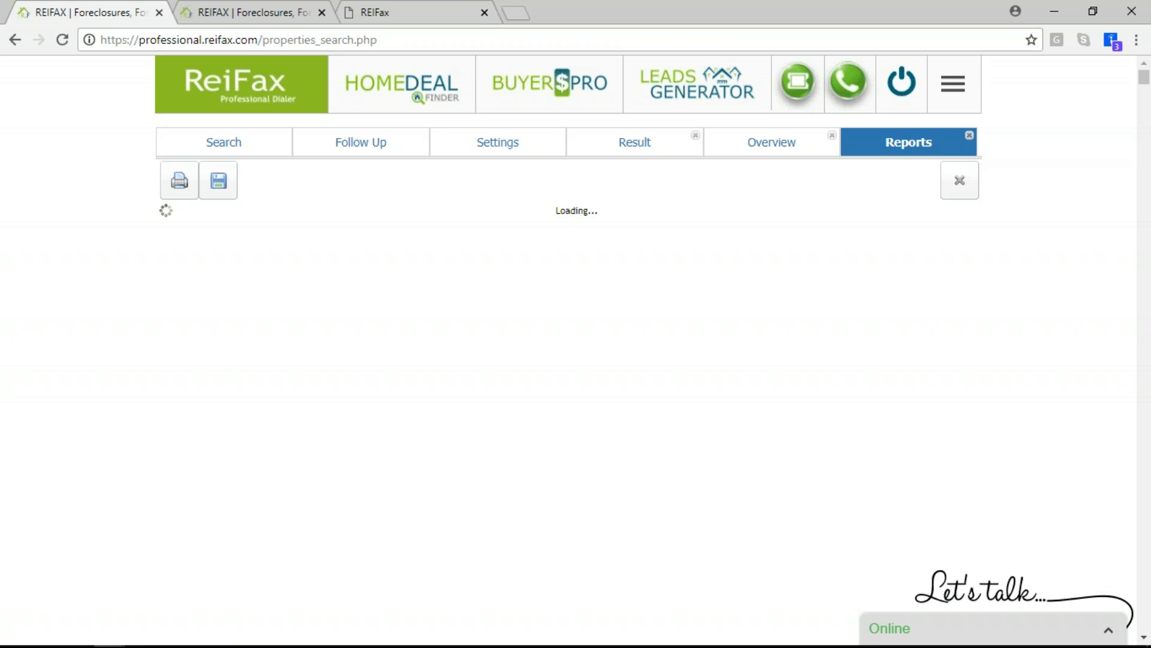
Reload the third REIFax tab, review the BPO report under Reports, and select the $322,110 value
click(381, 11)
click(61, 40)
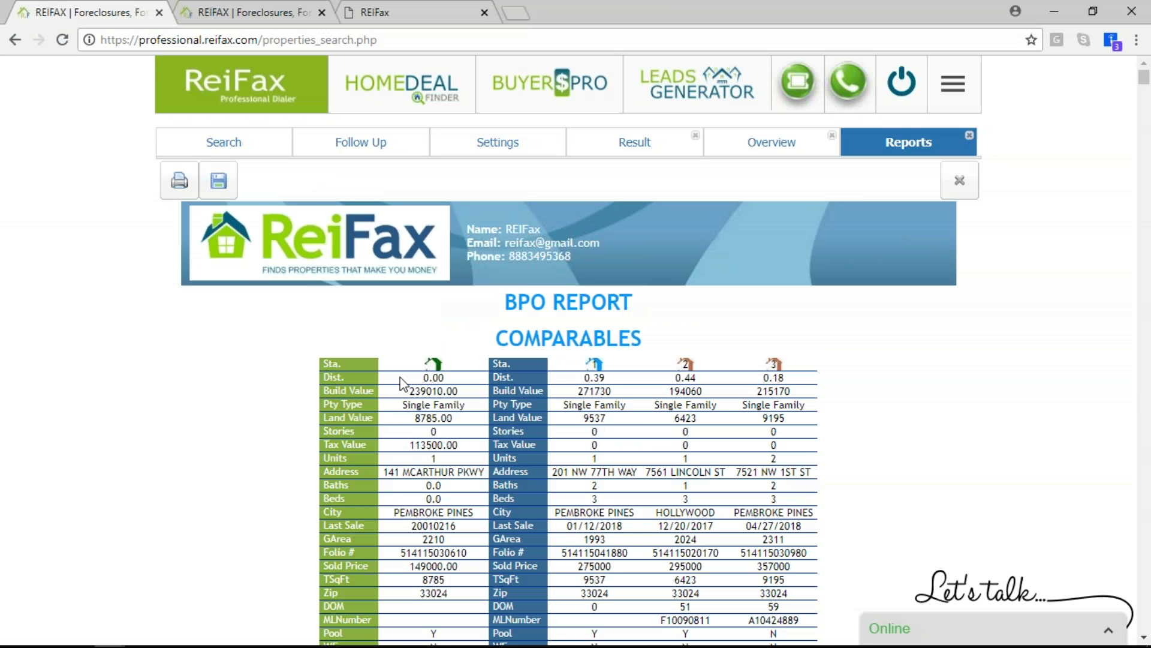
click(773, 139)
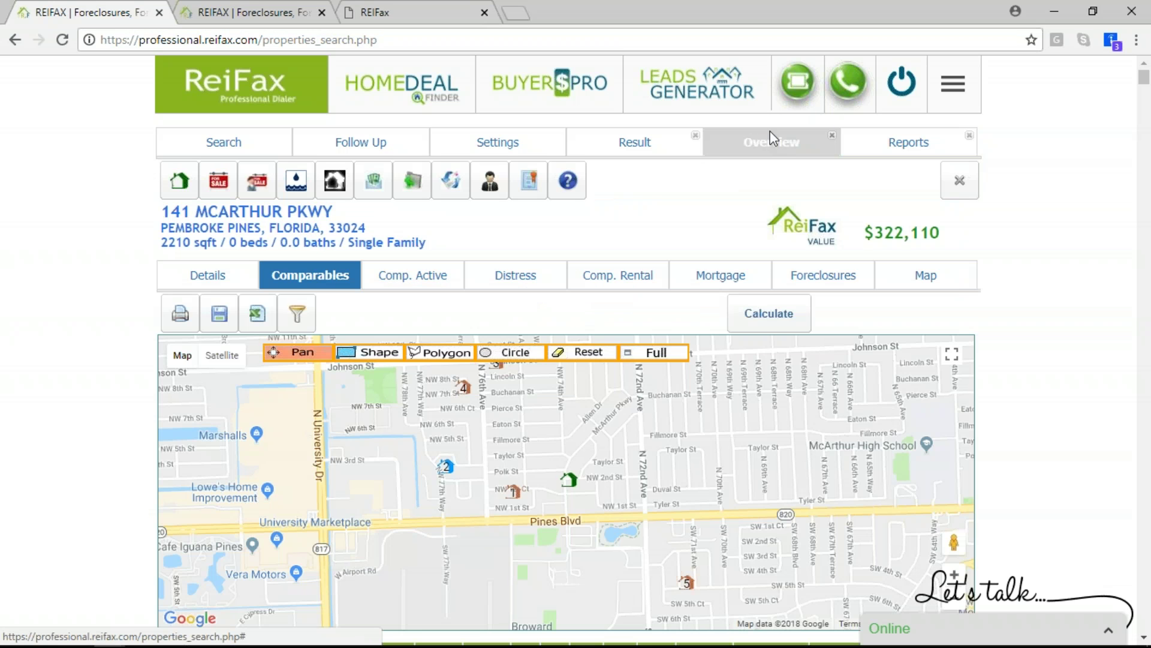
click(894, 144)
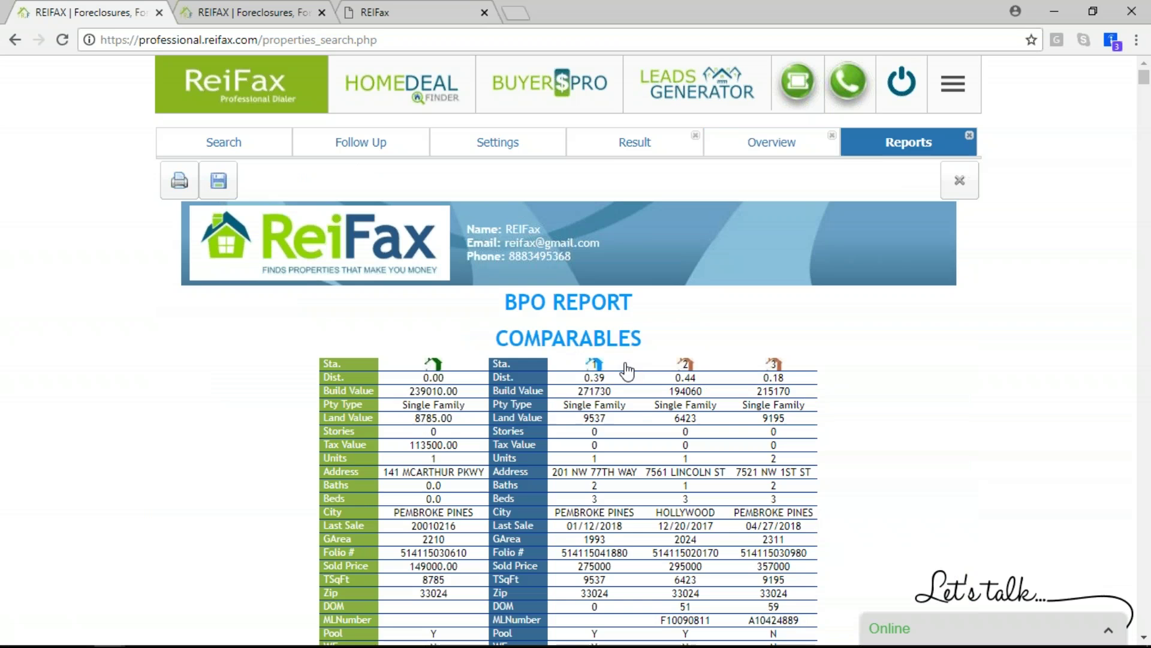
scroll(596, 372, down, 3)
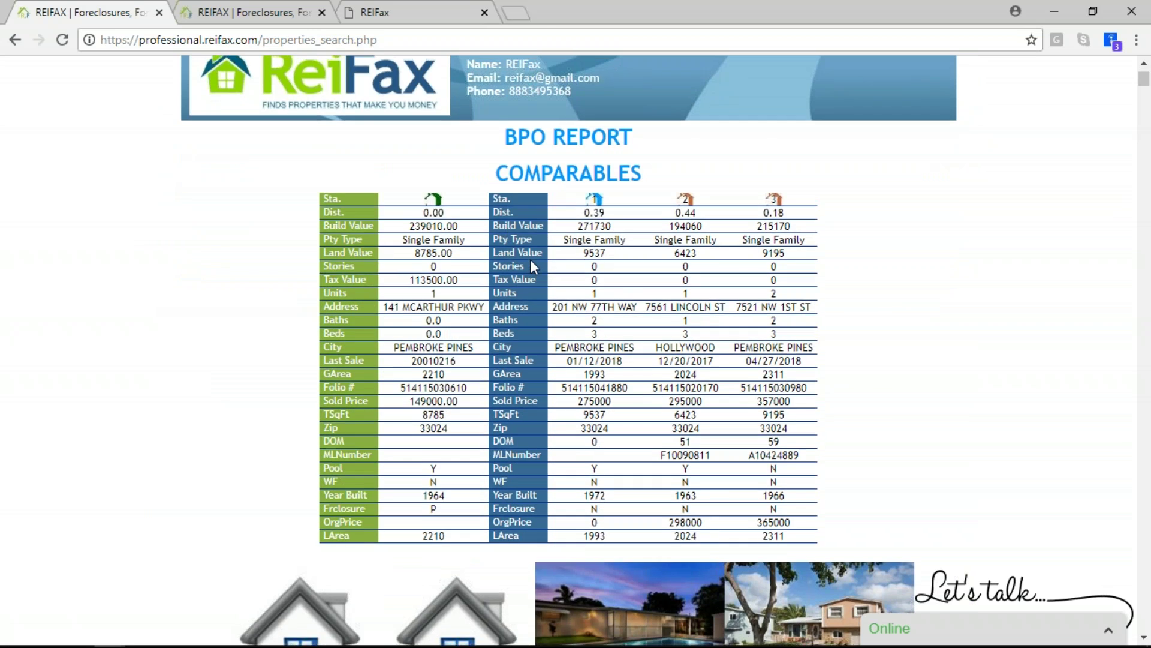
scroll(530, 259, up, 3)
click(771, 144)
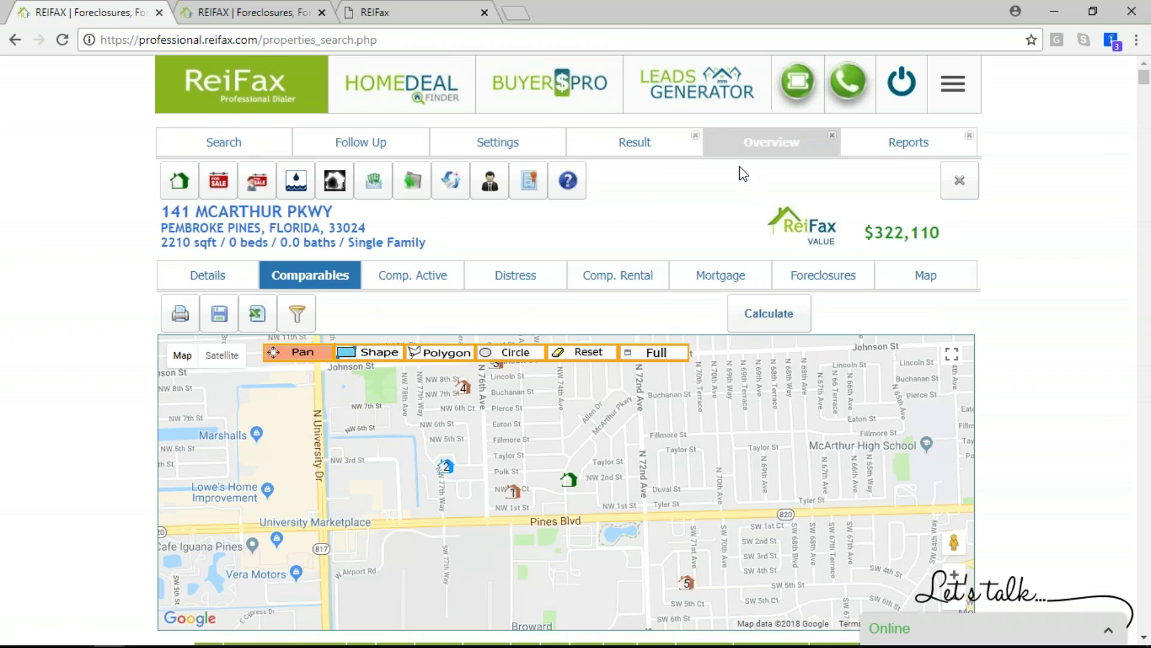
drag(877, 231, 941, 232)
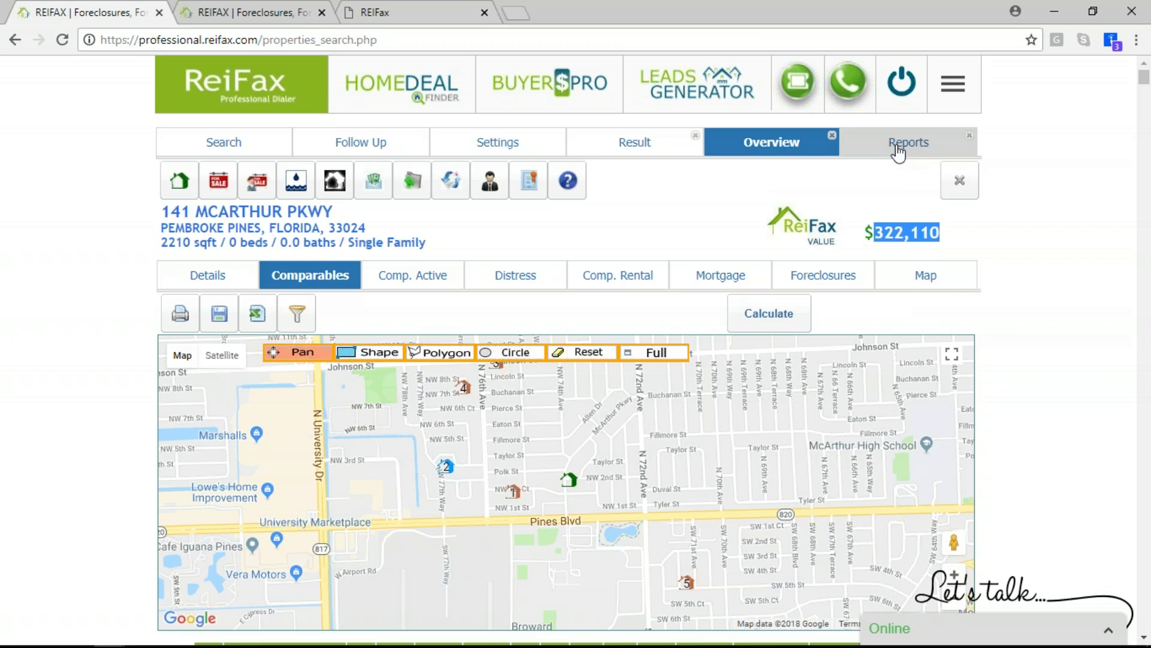
click(855, 145)
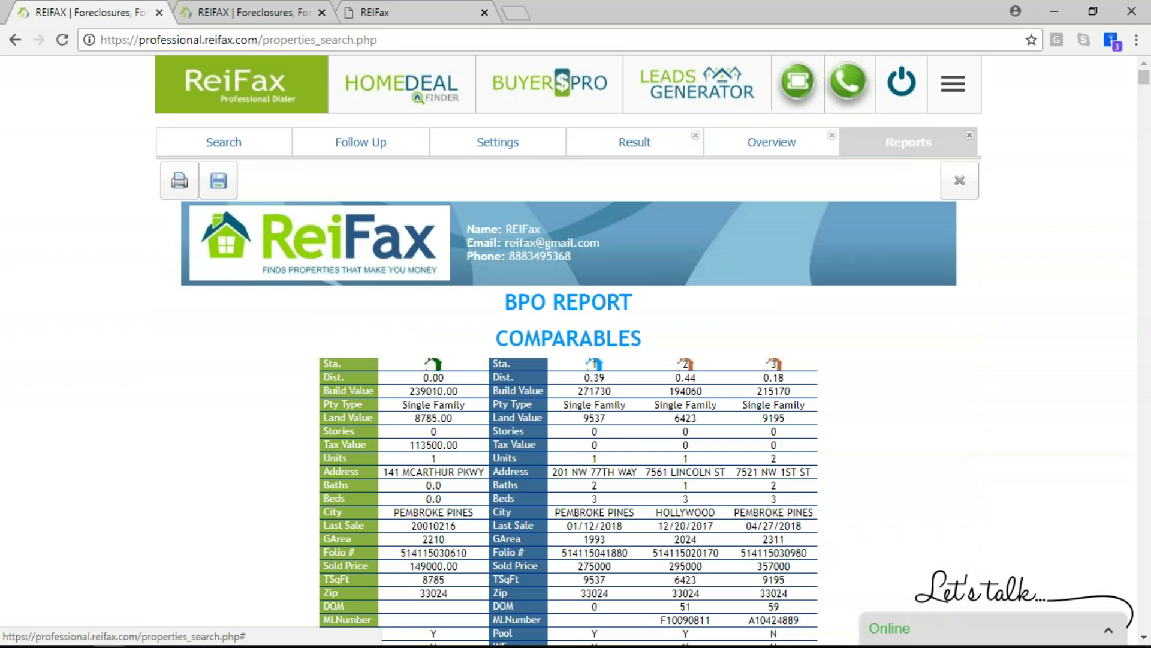
scroll(612, 333, down, 2)
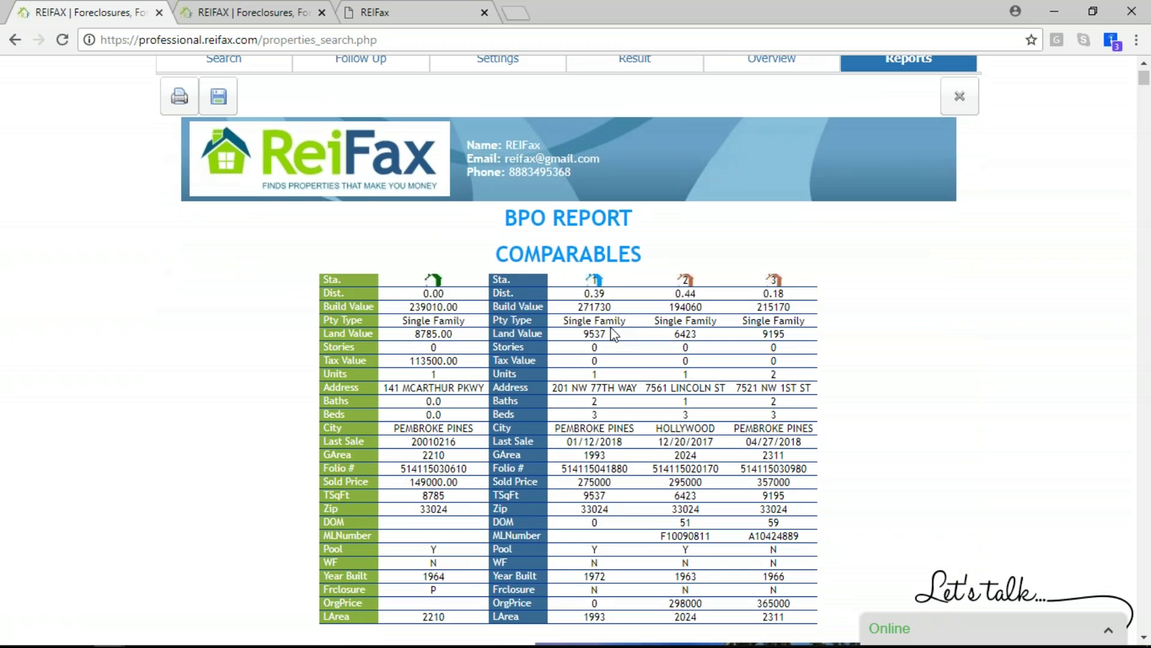
scroll(612, 329, down, 8)
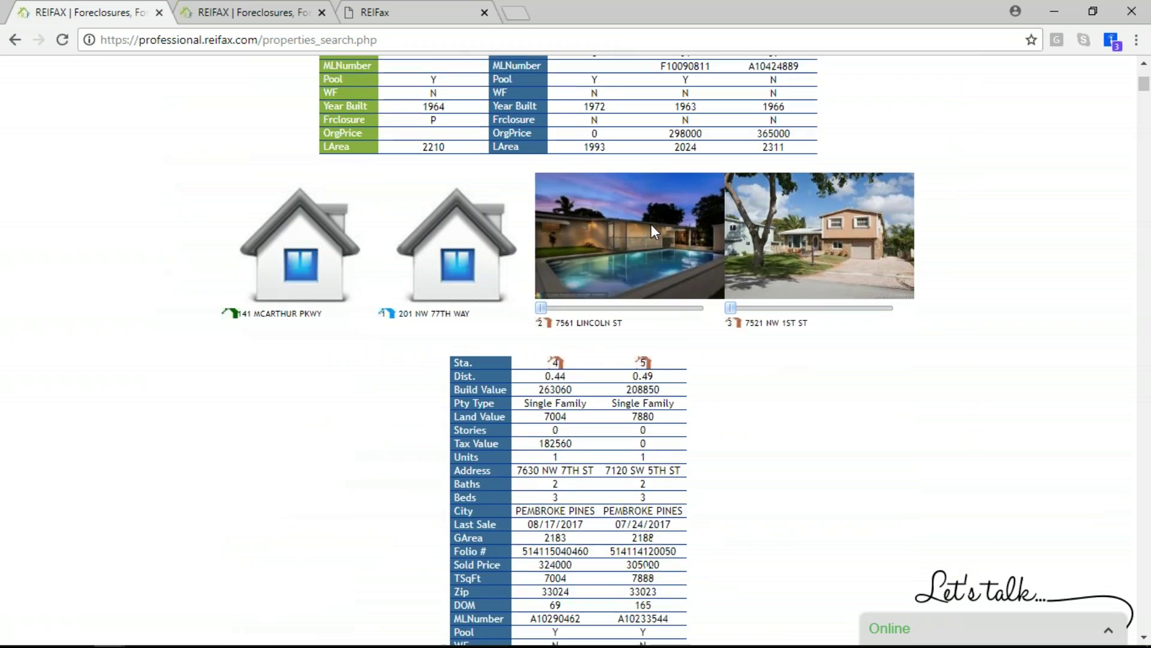
scroll(636, 431, up, 8)
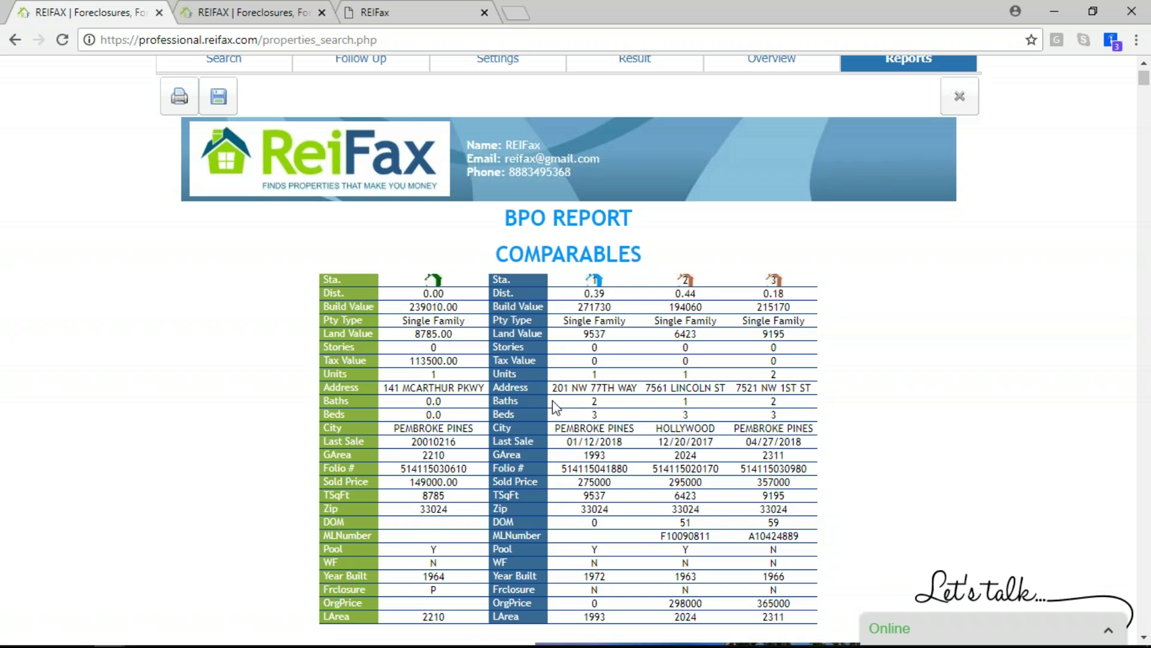
scroll(550, 407, down, 2)
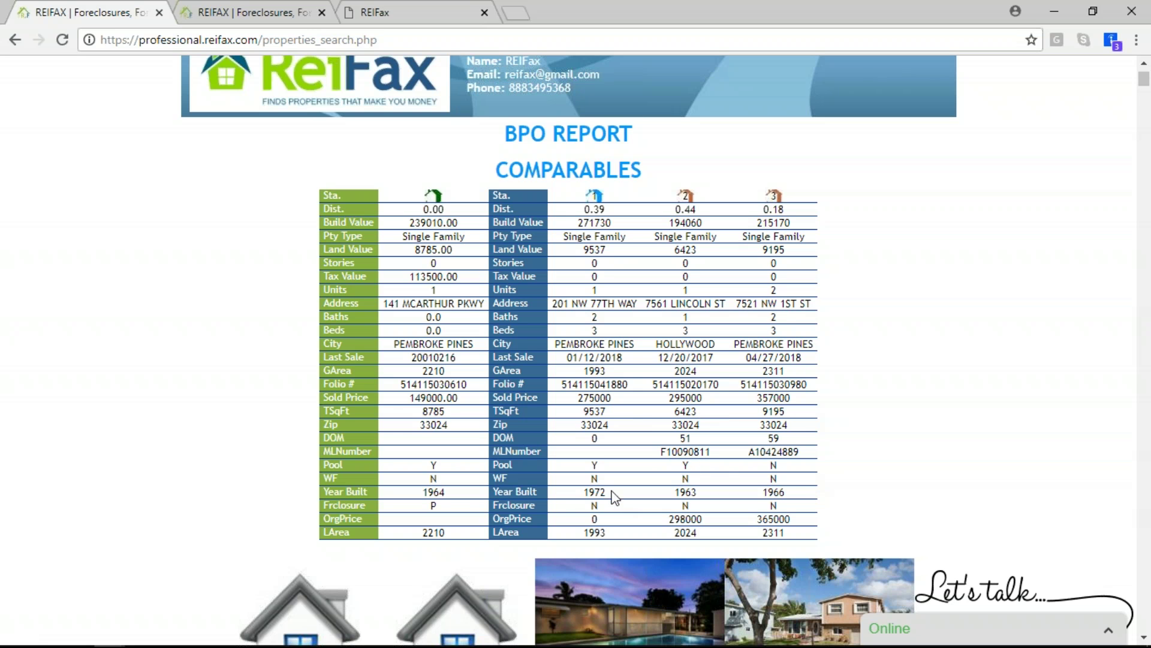
scroll(512, 481, down, 1)
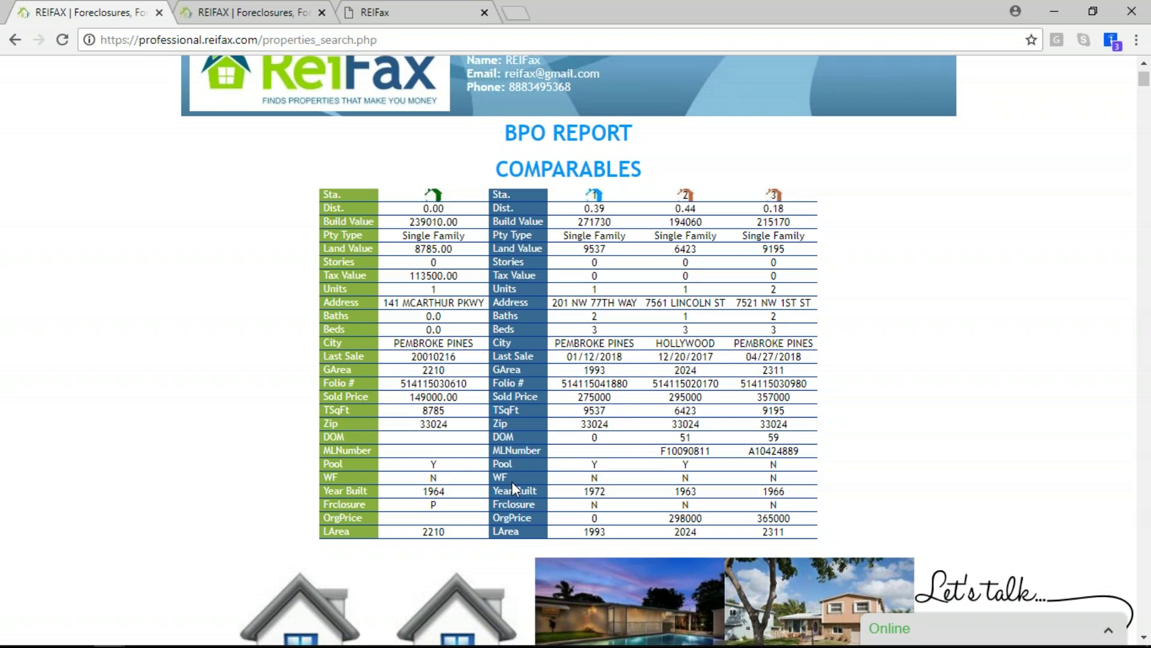
scroll(512, 481, down, 1)
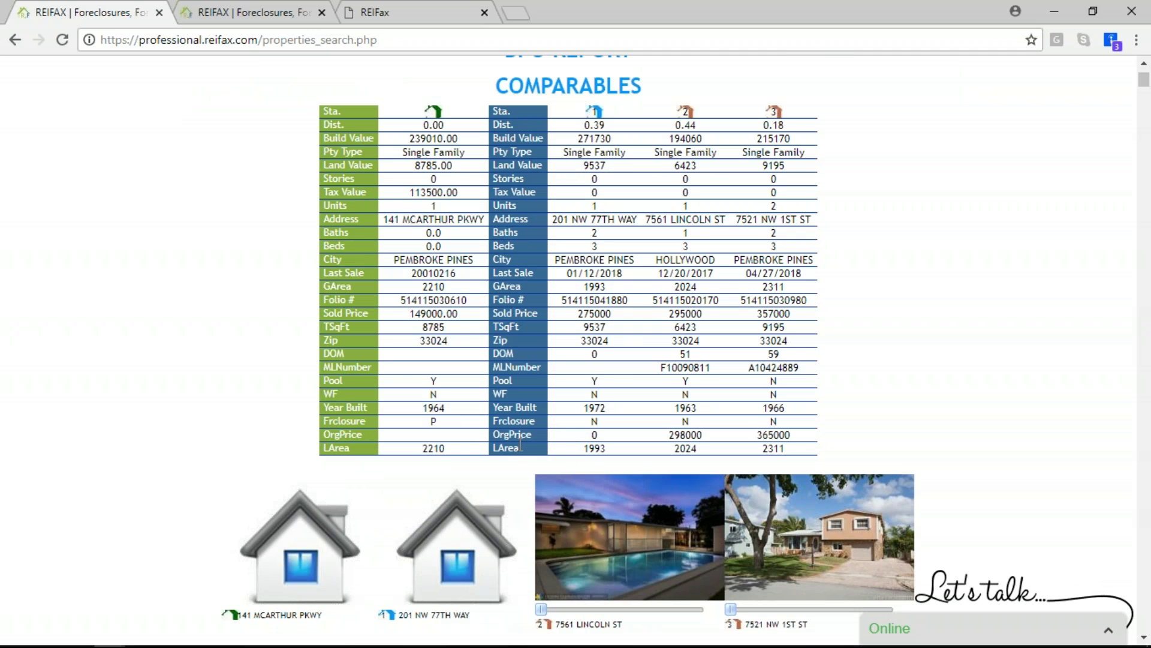
scroll(520, 445, down, 1)
scroll(568, 351, down, 2)
scroll(511, 382, down, 10)
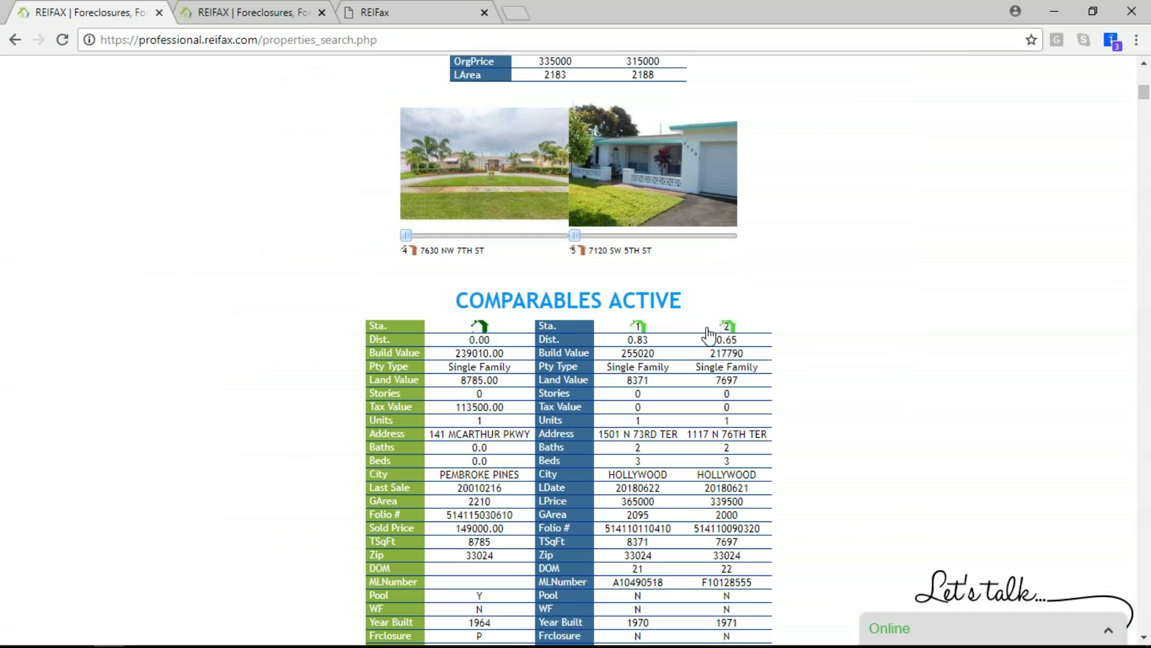
scroll(688, 353, down, 3)
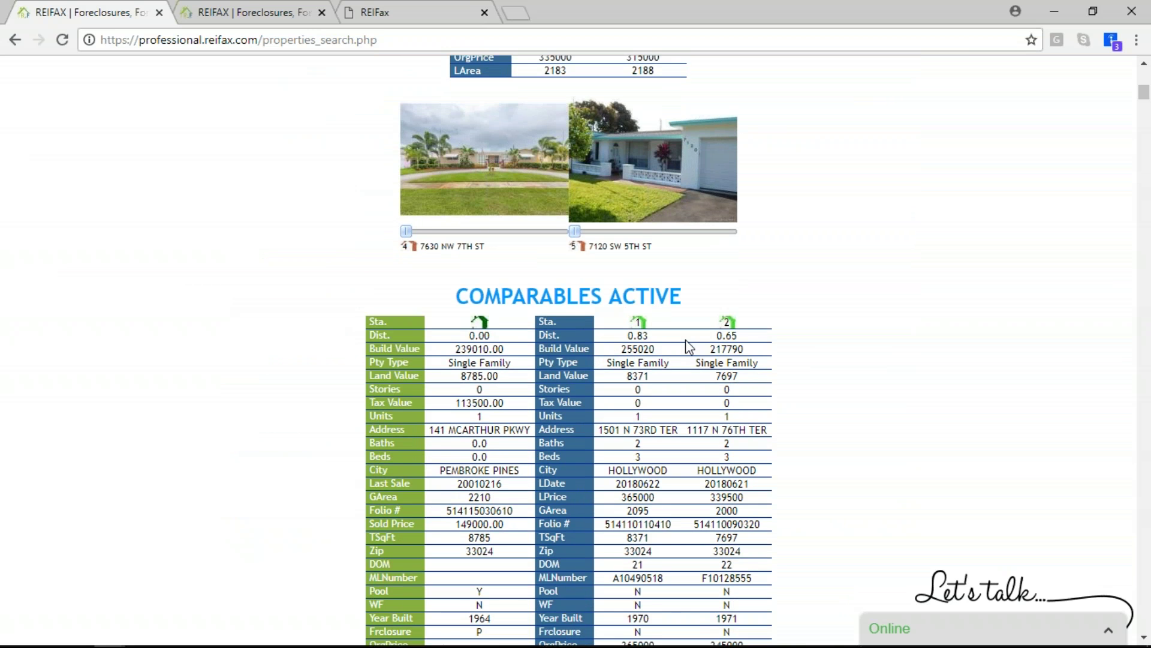
scroll(687, 340, down, 1)
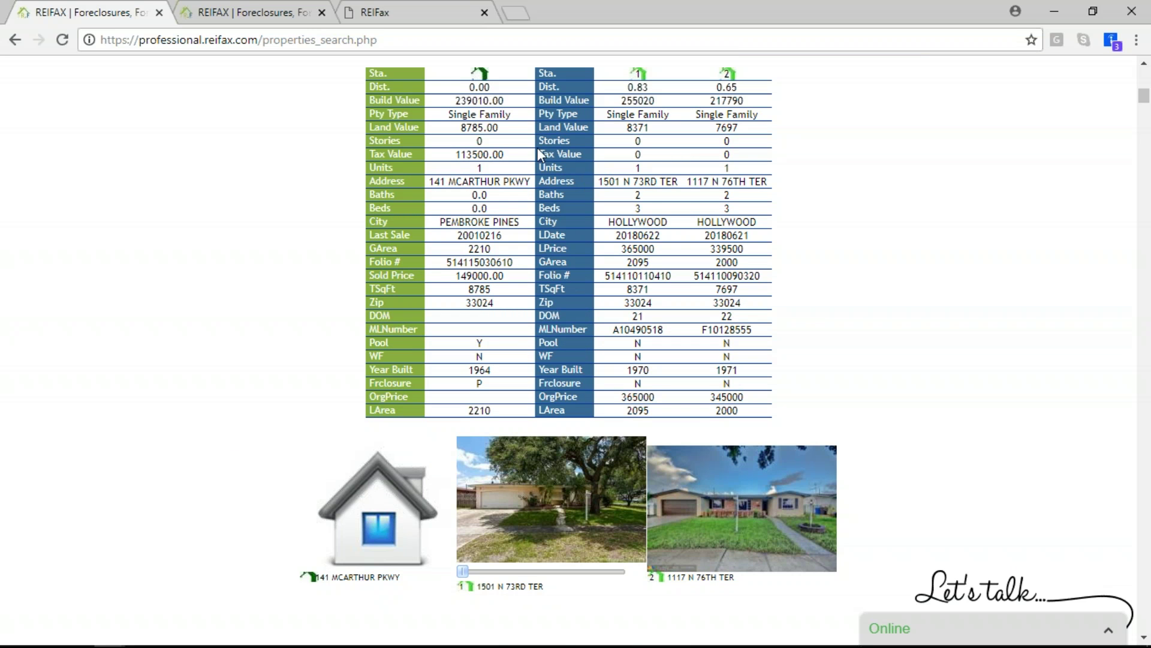
scroll(570, 283, down, 6)
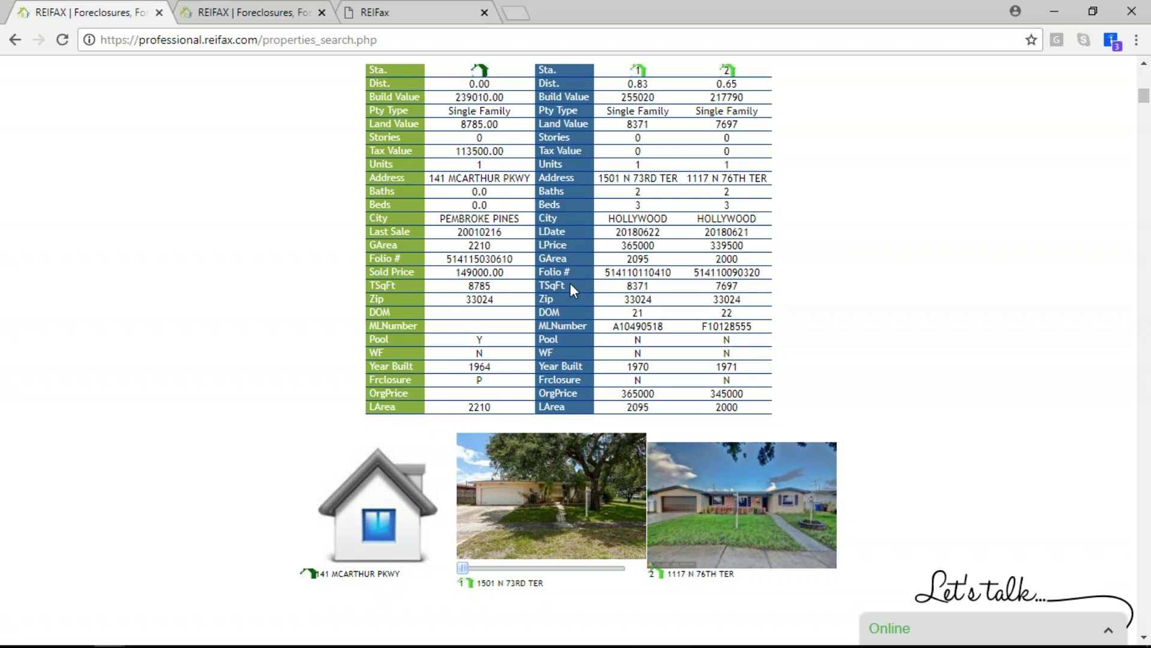
scroll(574, 290, up, 20)
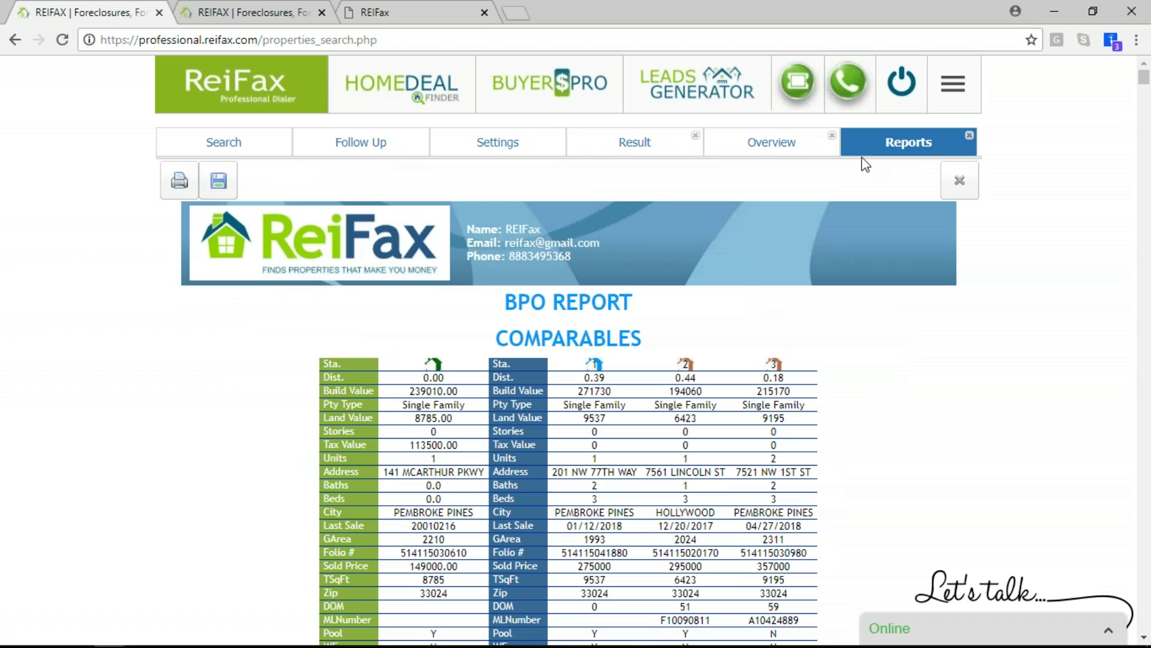
click(783, 143)
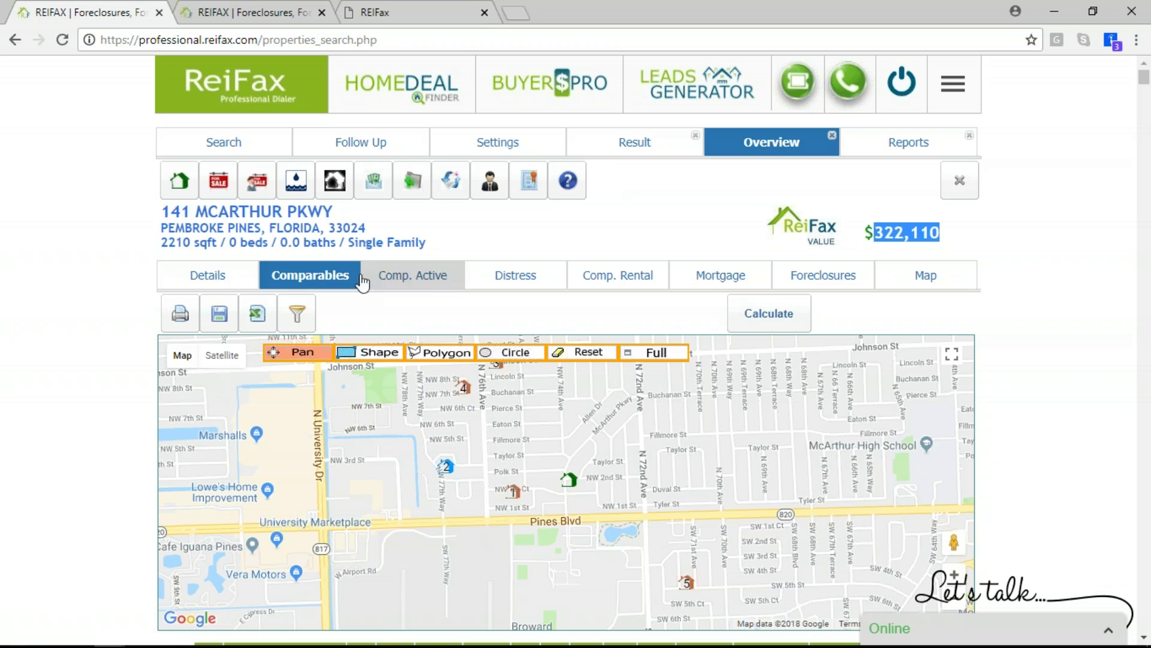
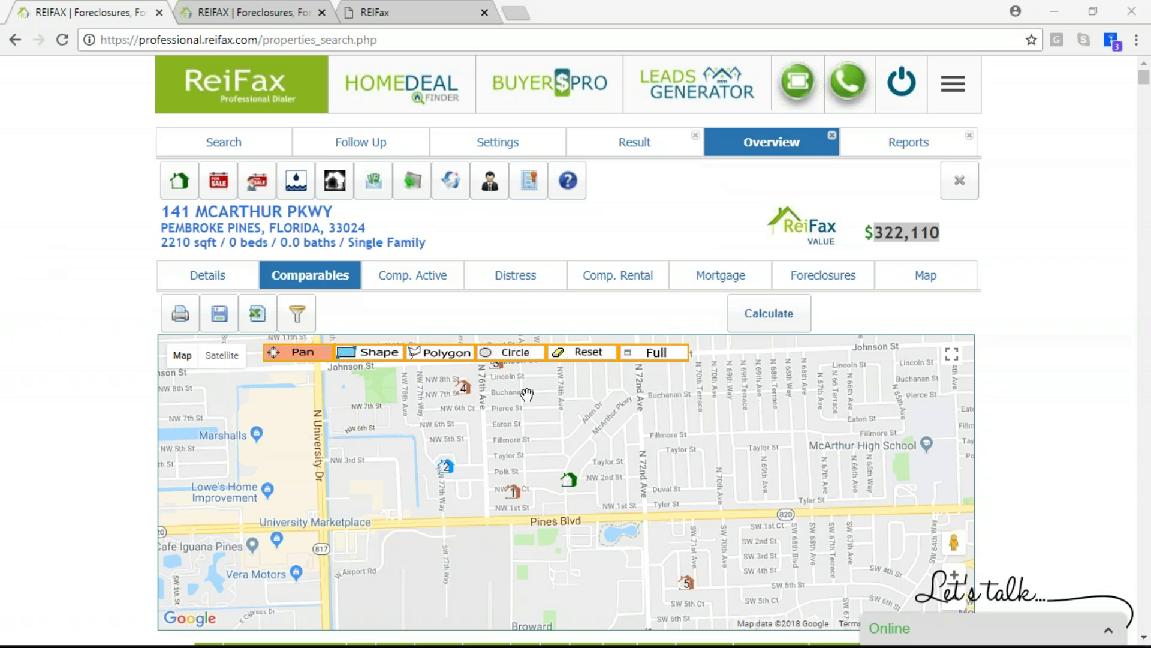
Generate the Investor Offer report with offer factor 75, Median type, rounded to 500s
click(489, 191)
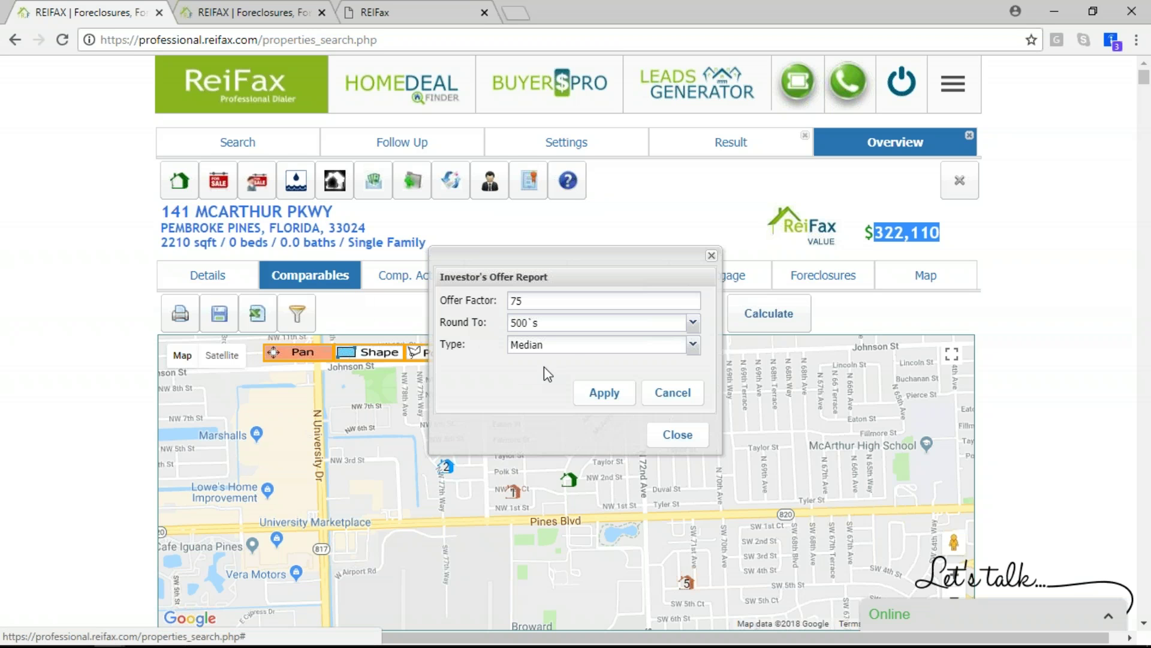
click(578, 354)
click(578, 355)
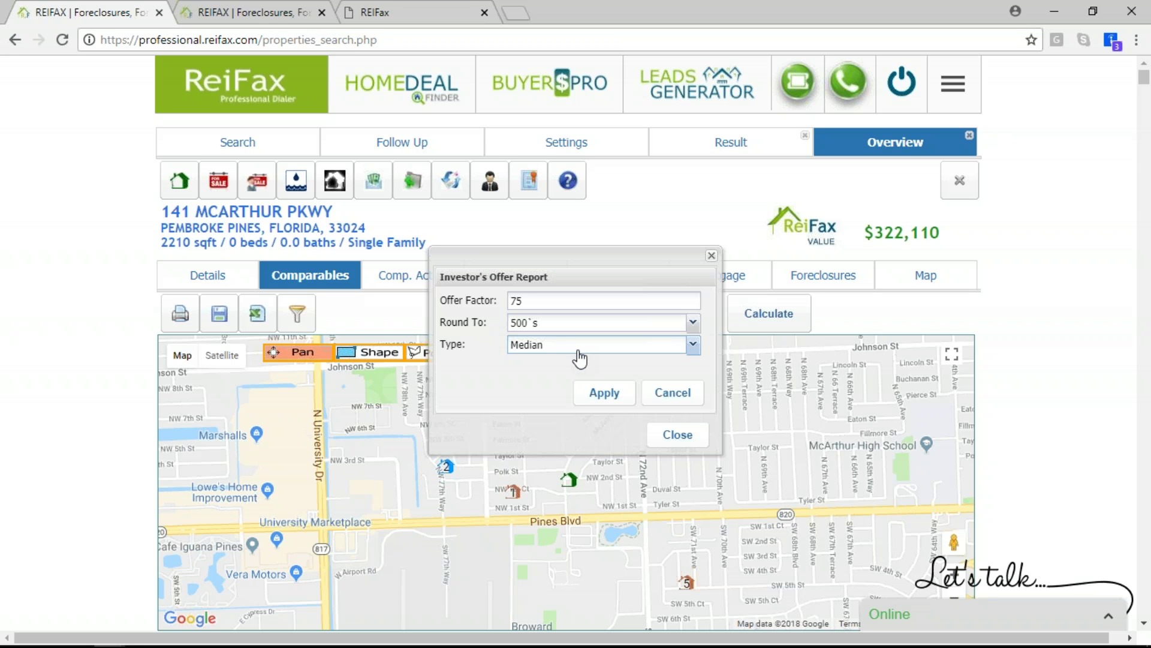
click(603, 393)
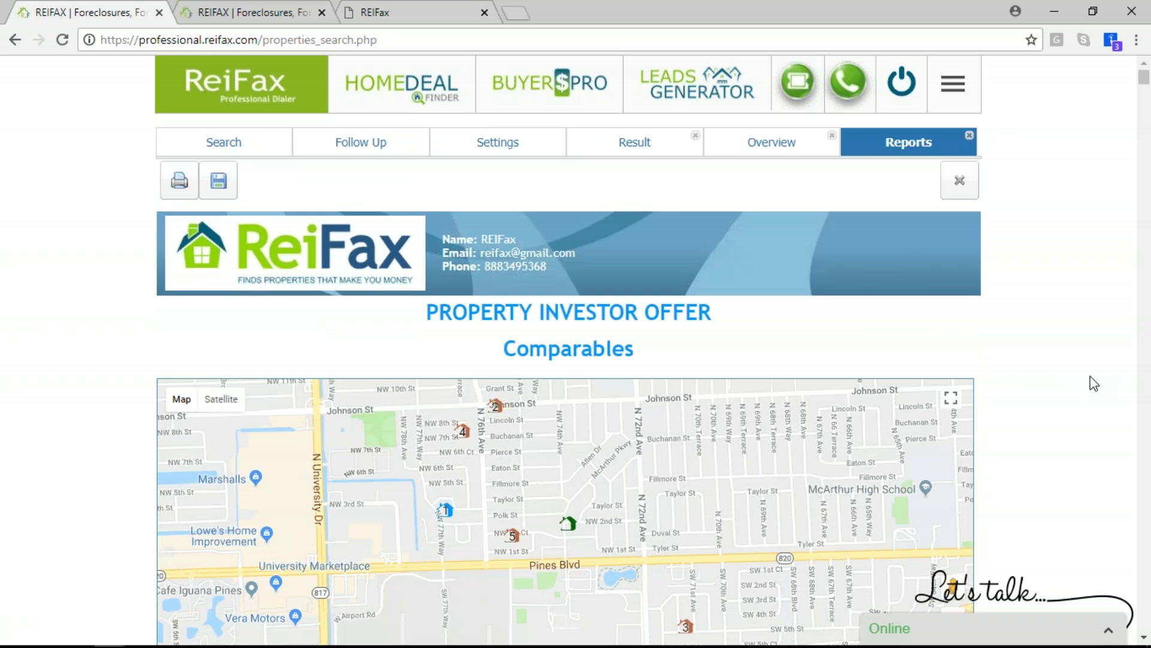
scroll(1056, 365, down, 4)
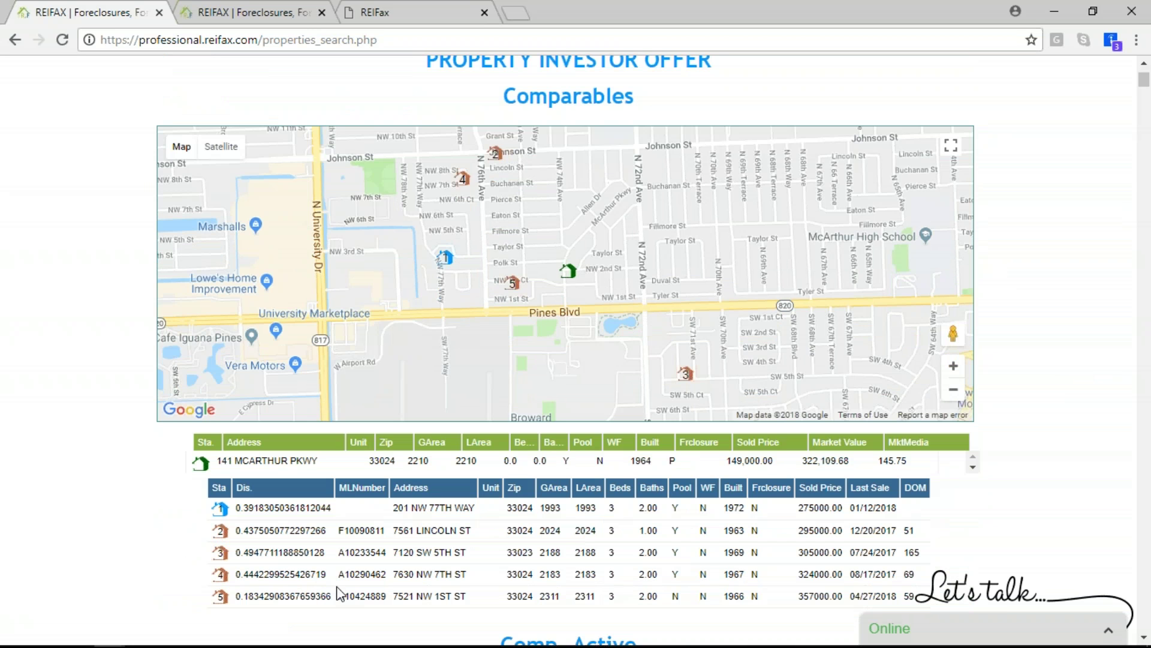
scroll(362, 535, down, 1)
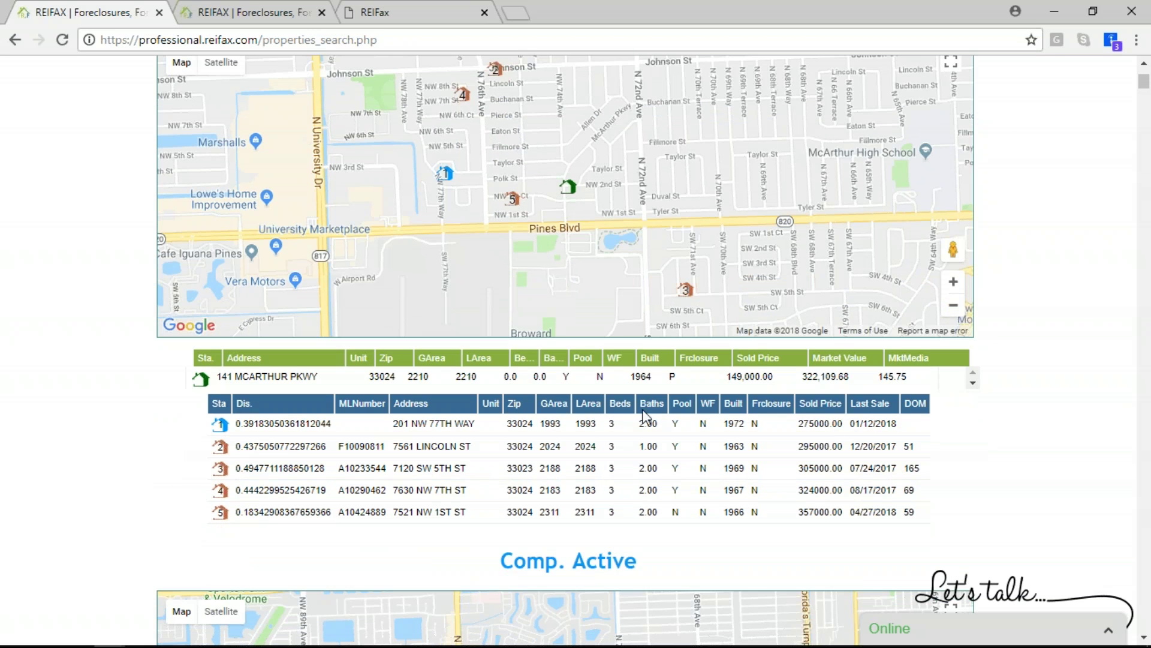
scroll(708, 446, down, 5)
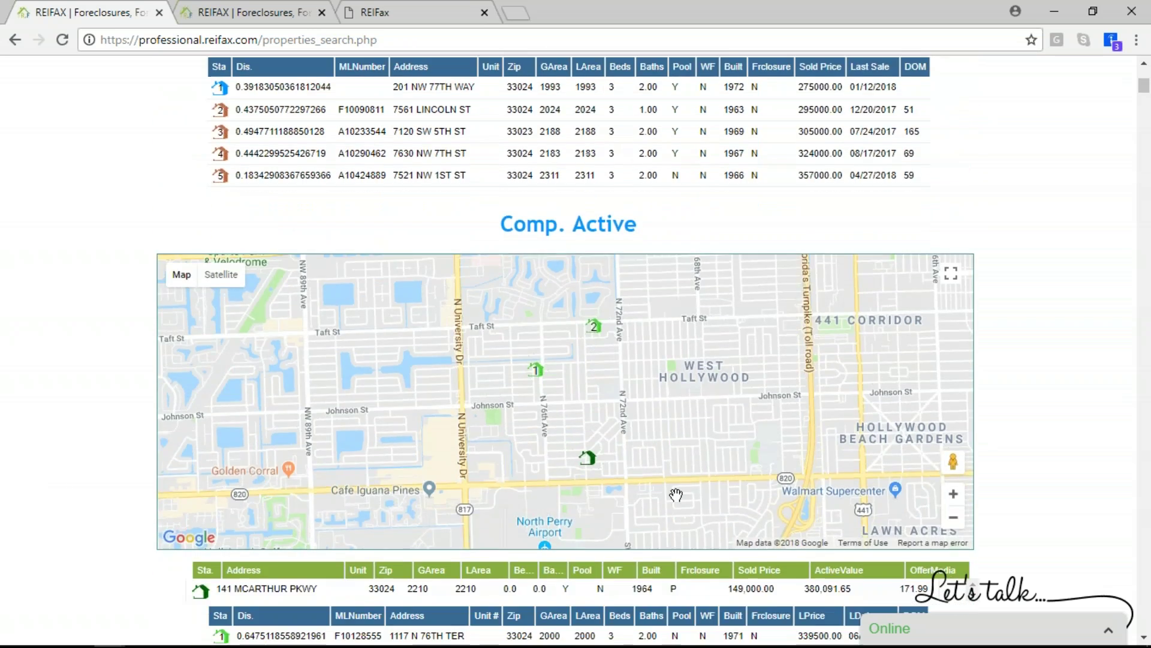
scroll(626, 600, down, 3)
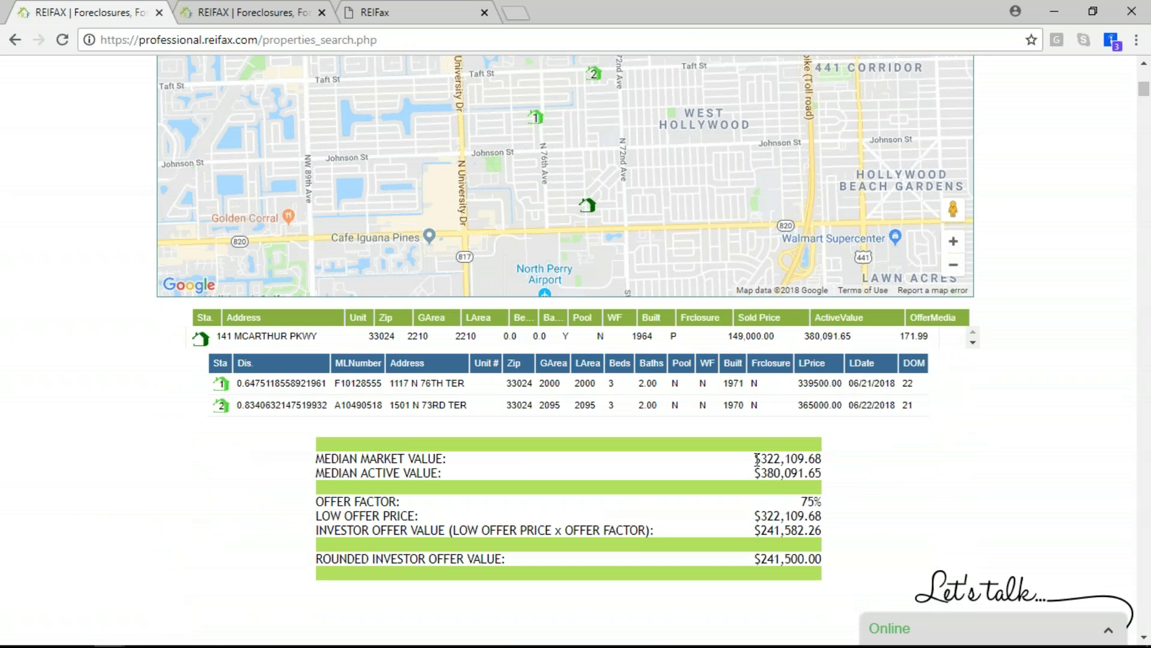
drag(761, 459, 852, 480)
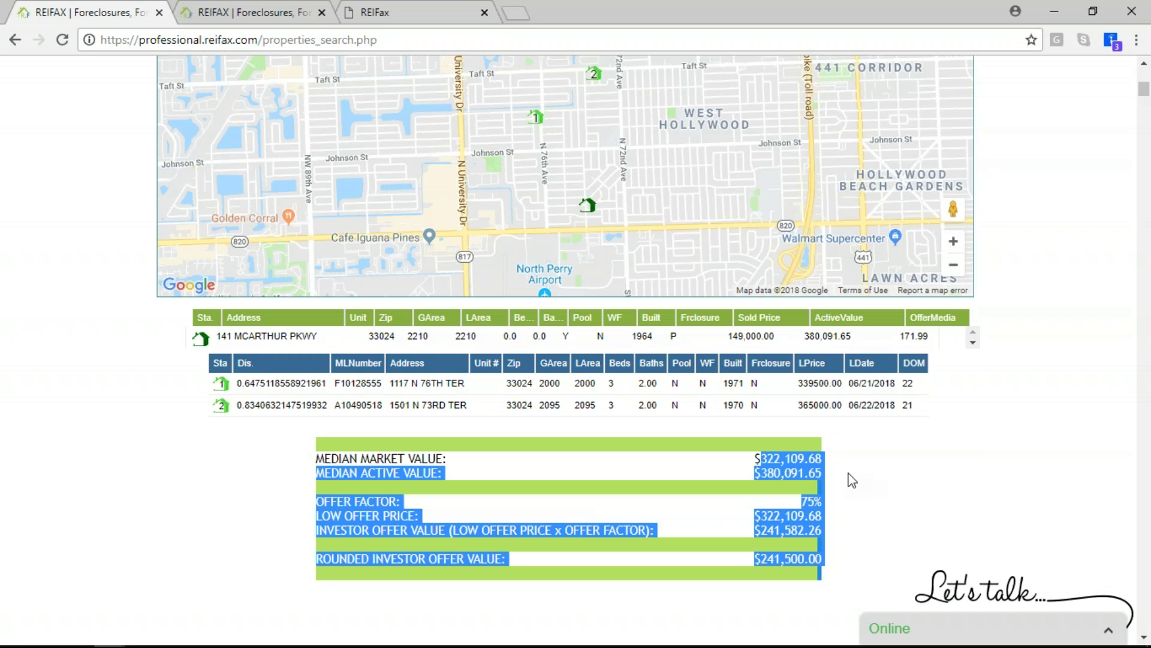
click(757, 474)
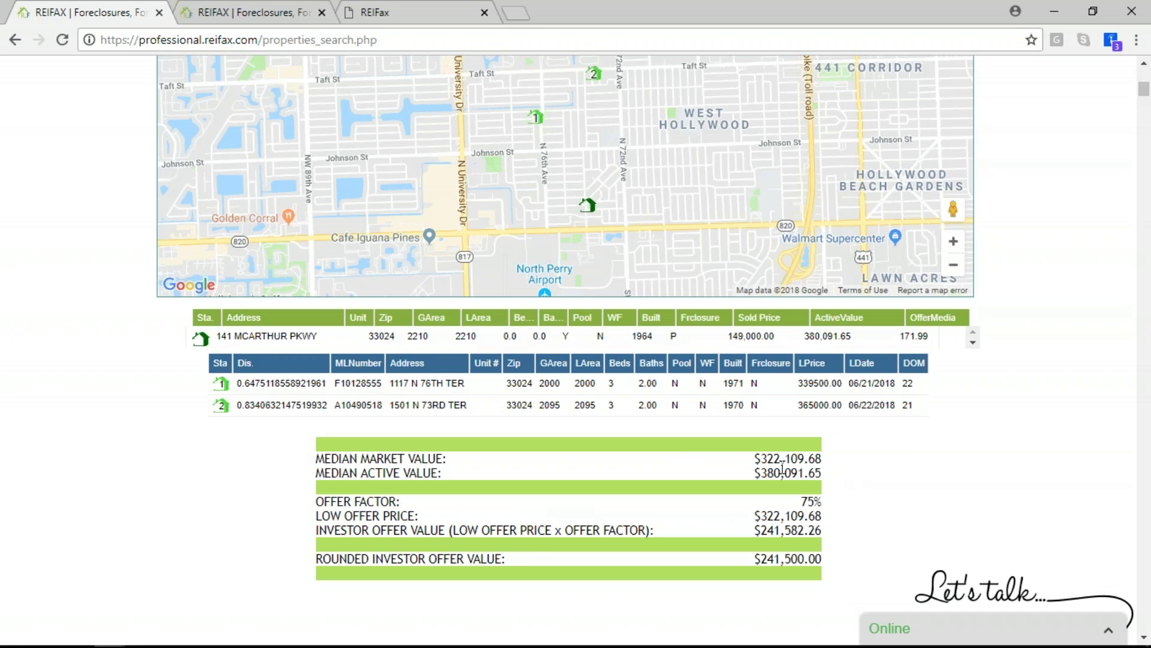
drag(762, 519, 828, 529)
click(832, 508)
drag(760, 530, 829, 552)
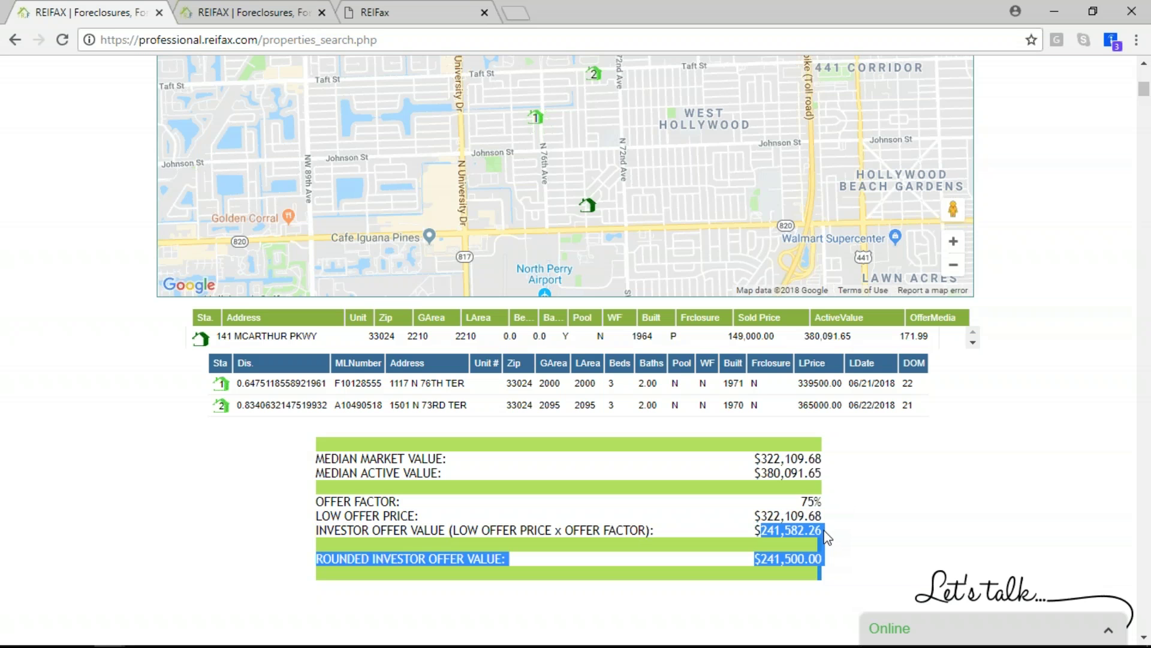
click(826, 541)
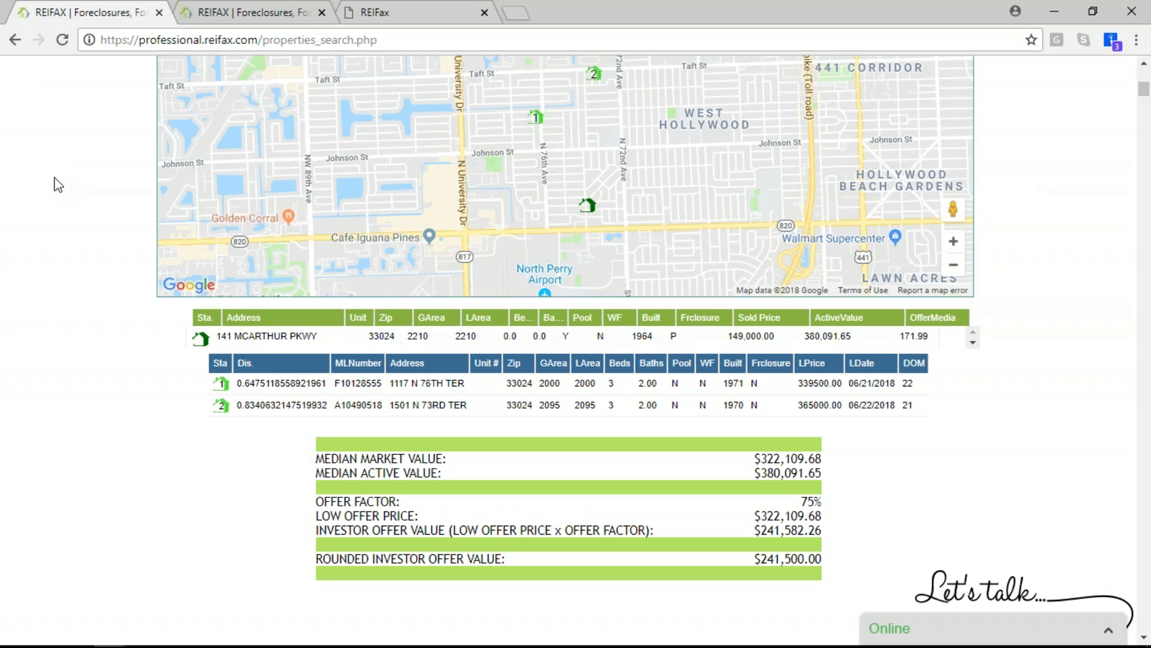
scroll(89, 250, up, 10)
scroll(153, 186, up, 5)
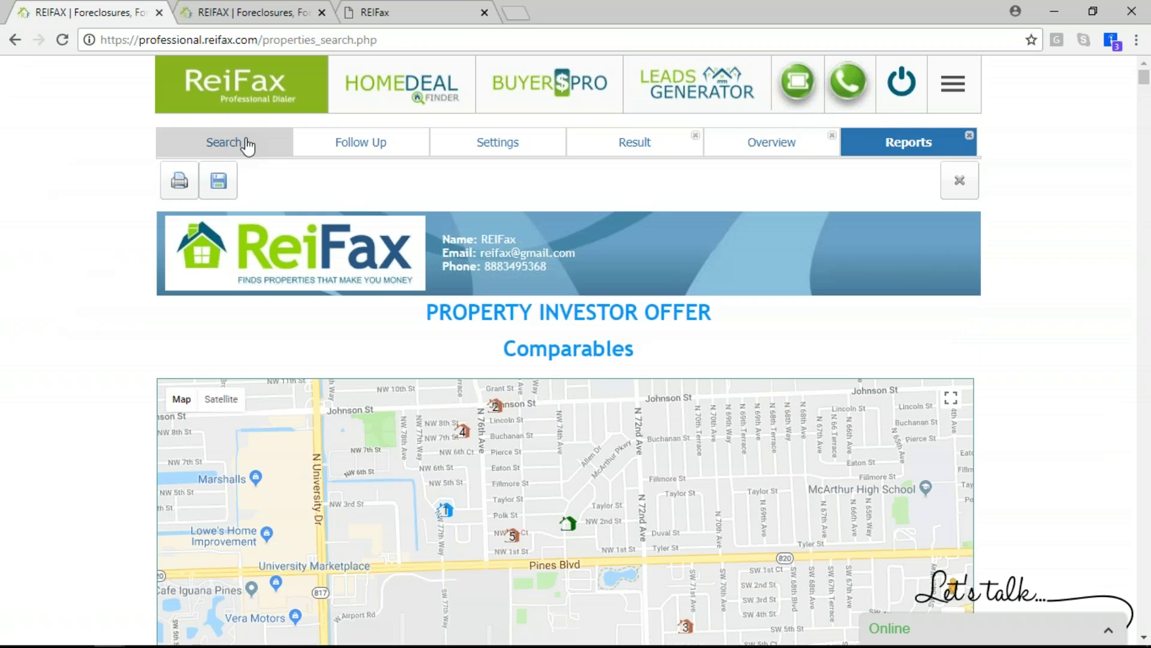
In the third REIFax tab, search for Single Family properties in zip code 33024
click(424, 11)
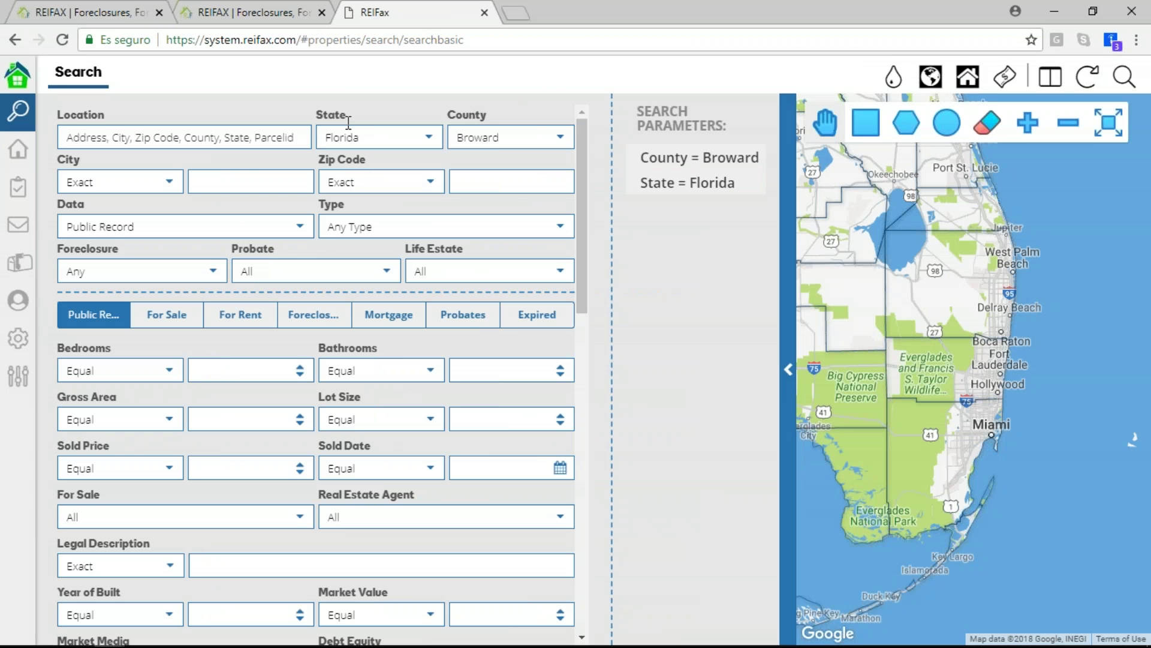
click(468, 181)
text(33024)
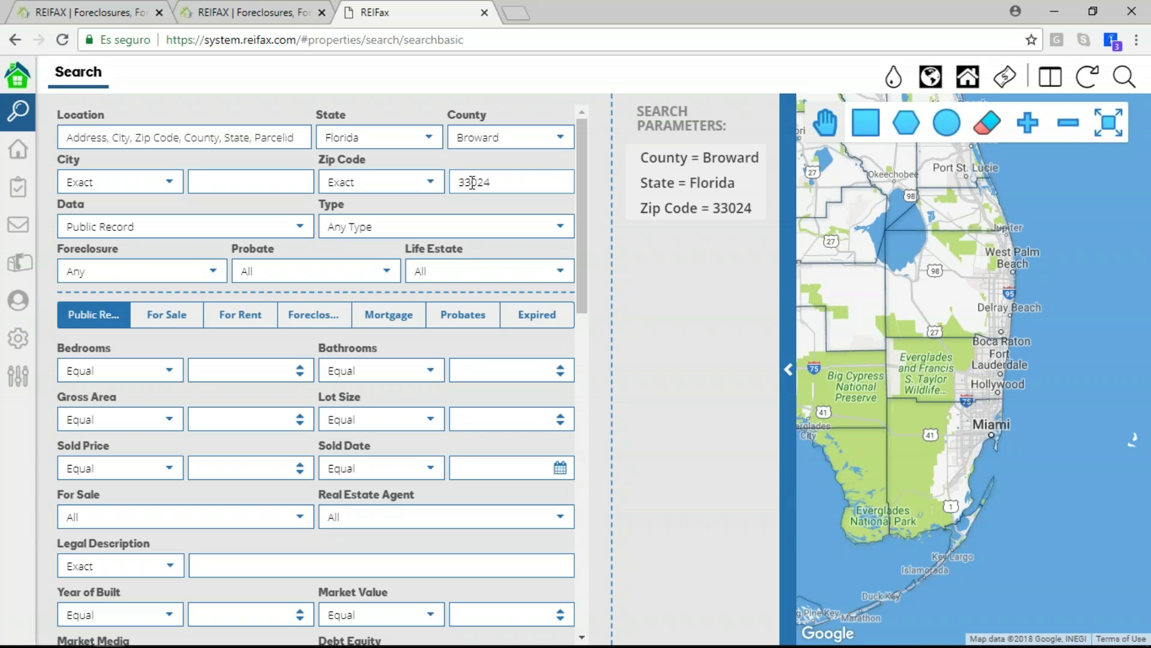
click(400, 227)
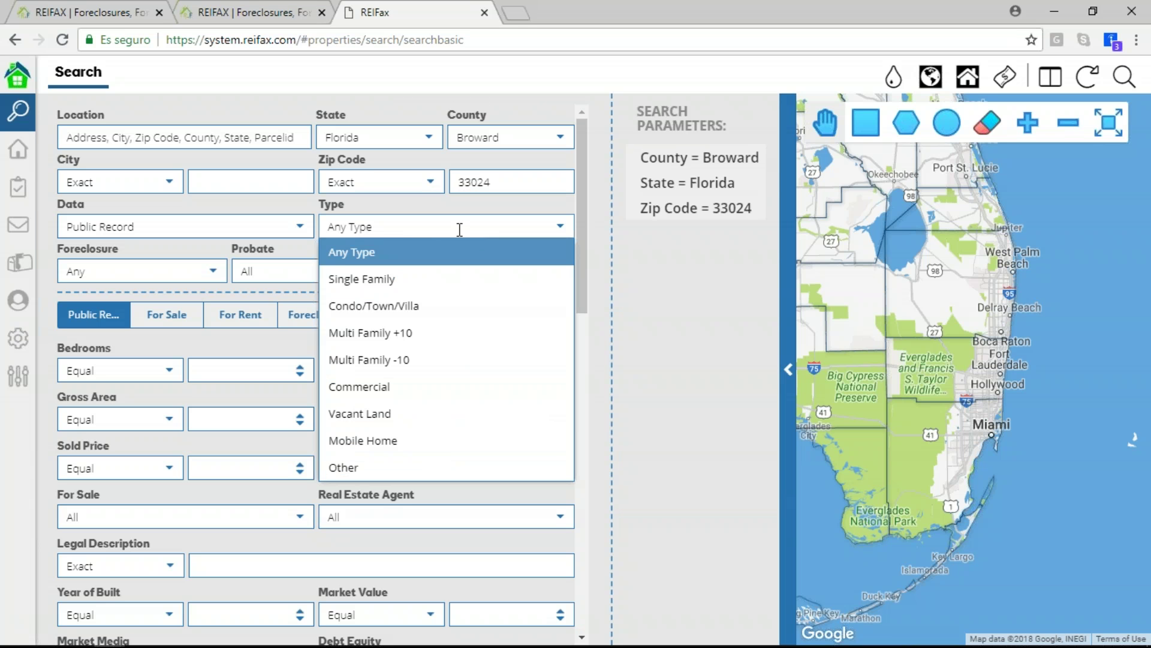
click(519, 276)
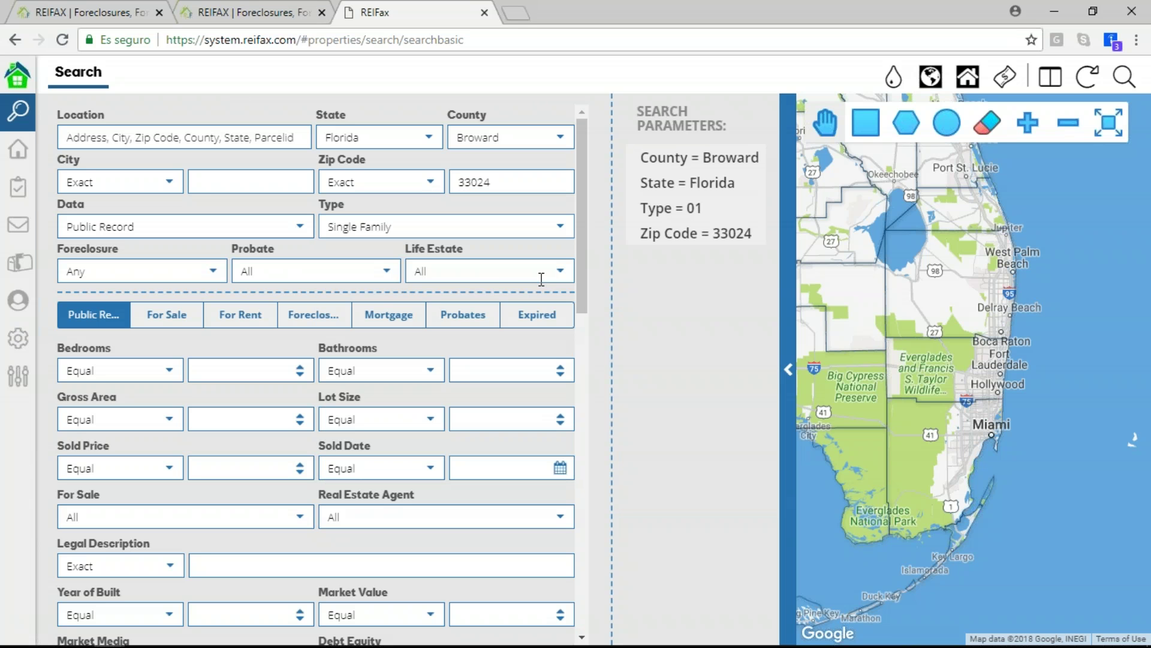
click(1125, 78)
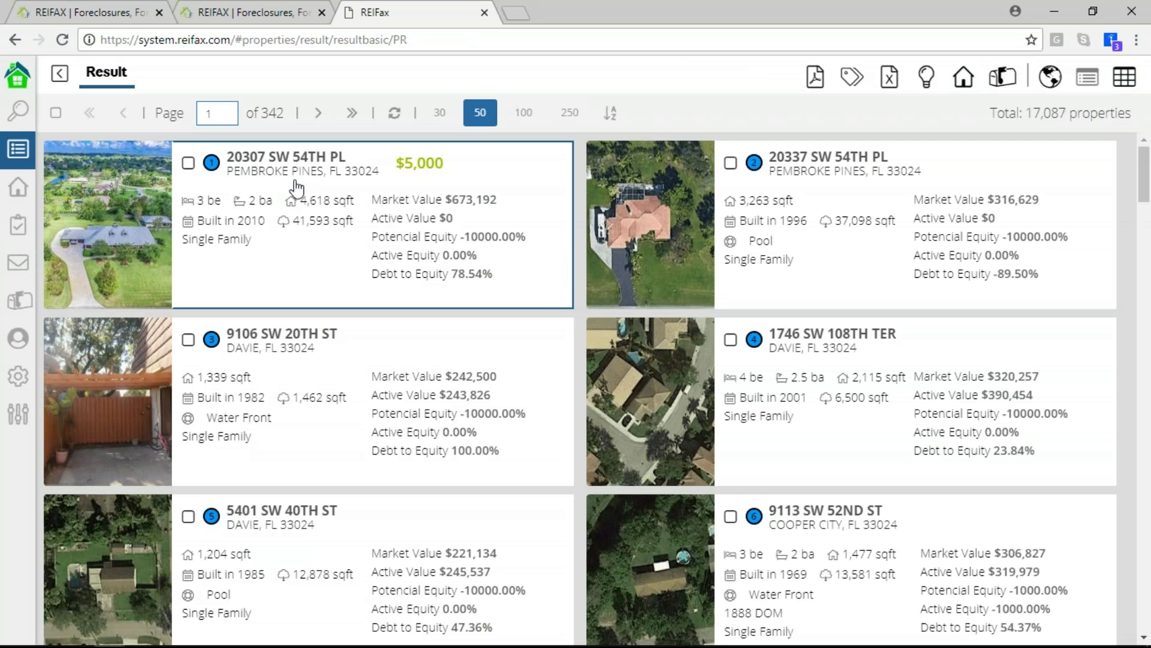
click(367, 255)
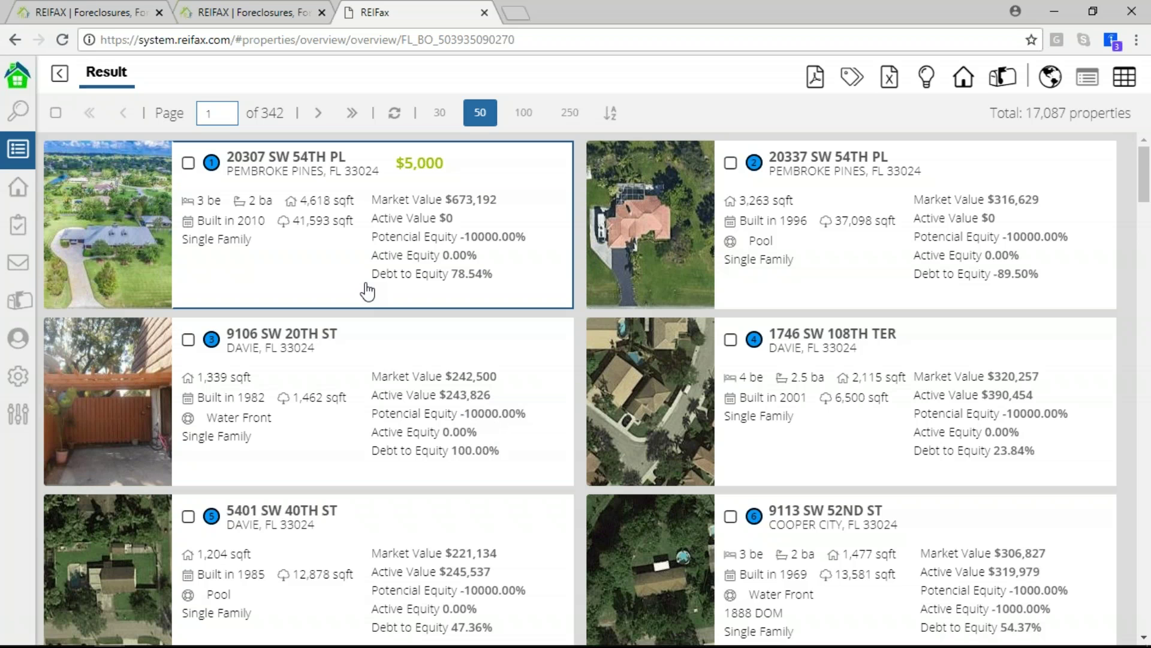
click(62, 40)
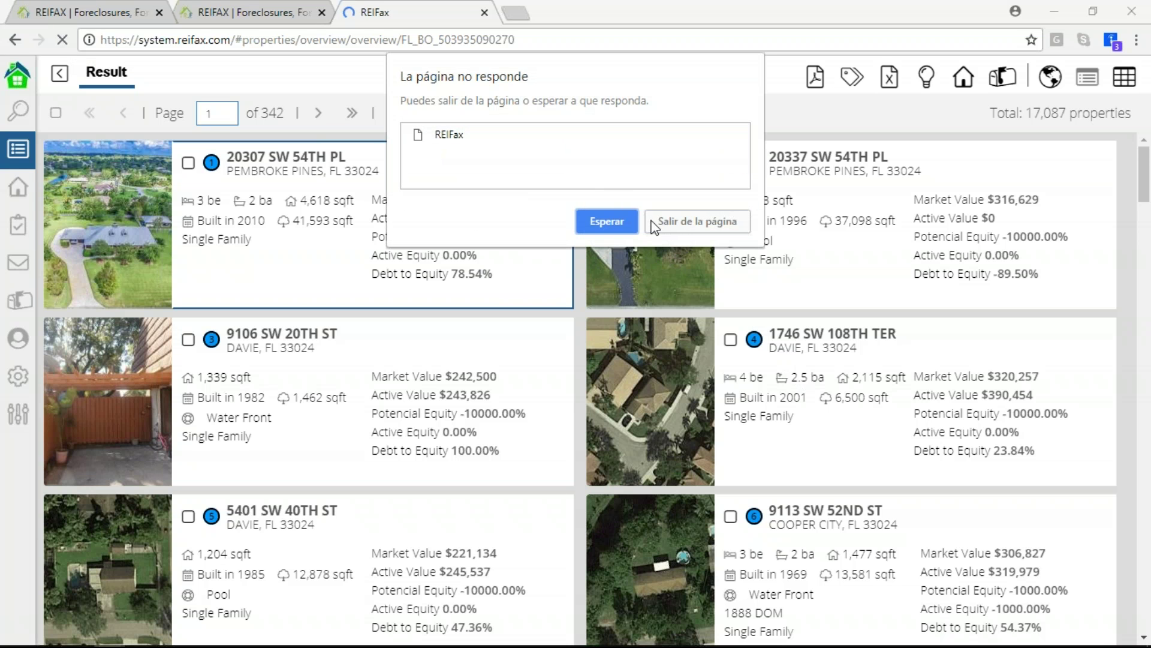
Leave and reload the unresponsive page, then re-run the zip 33024 Single Family search
click(683, 228)
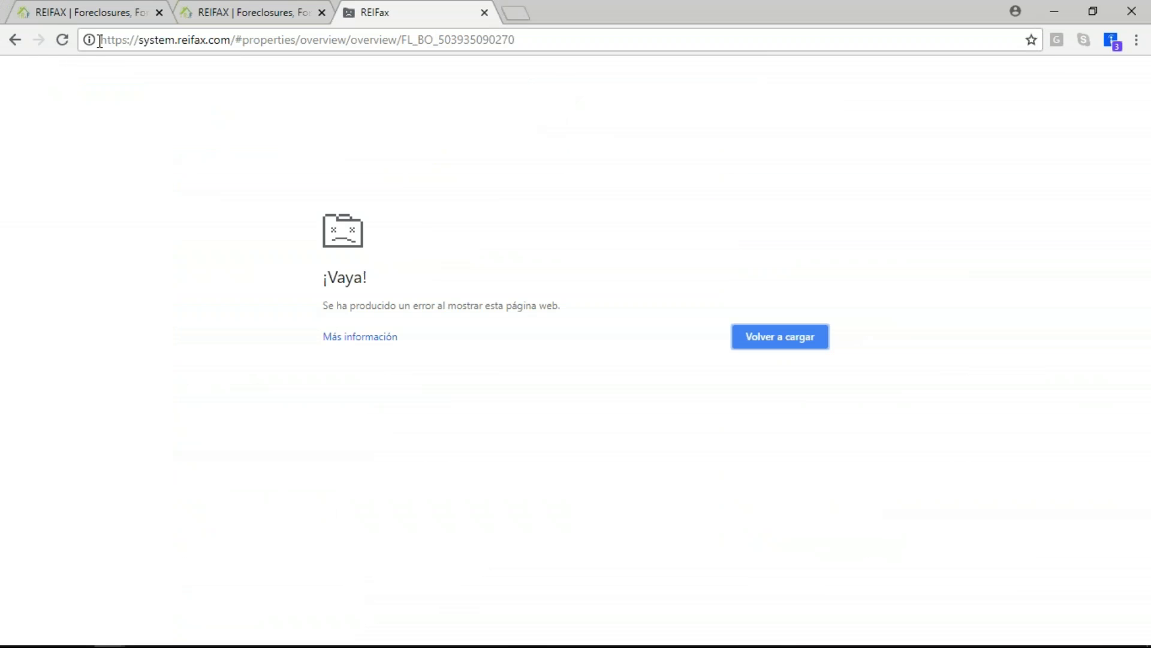
click(62, 40)
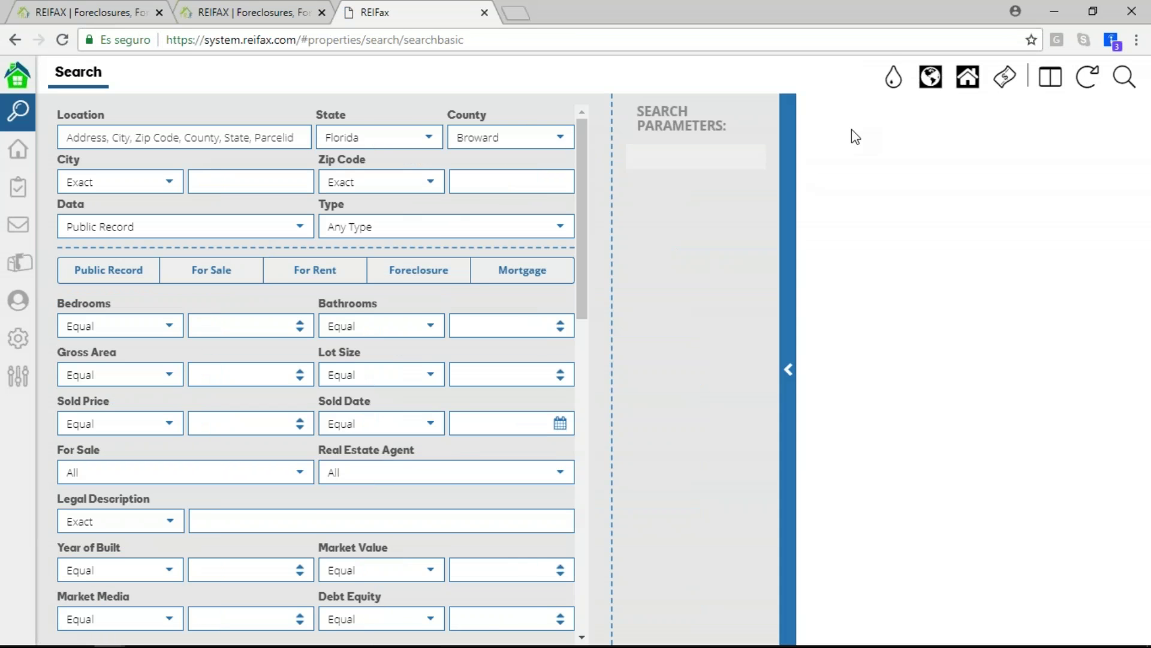
click(490, 176)
text(33024)
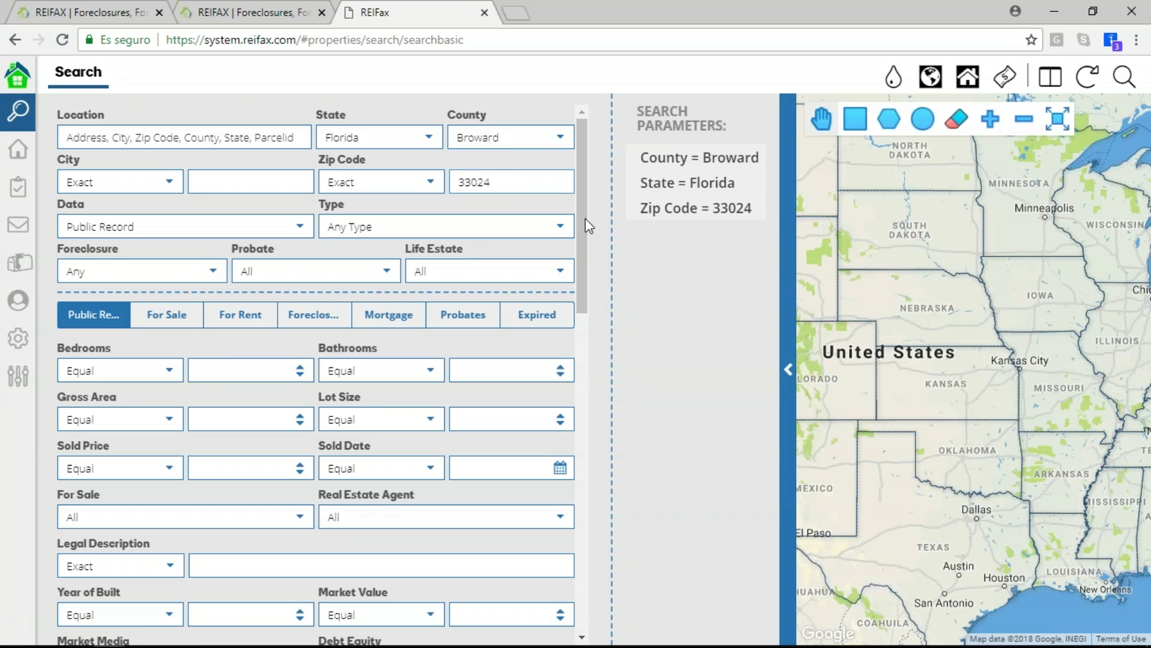
click(558, 231)
click(506, 282)
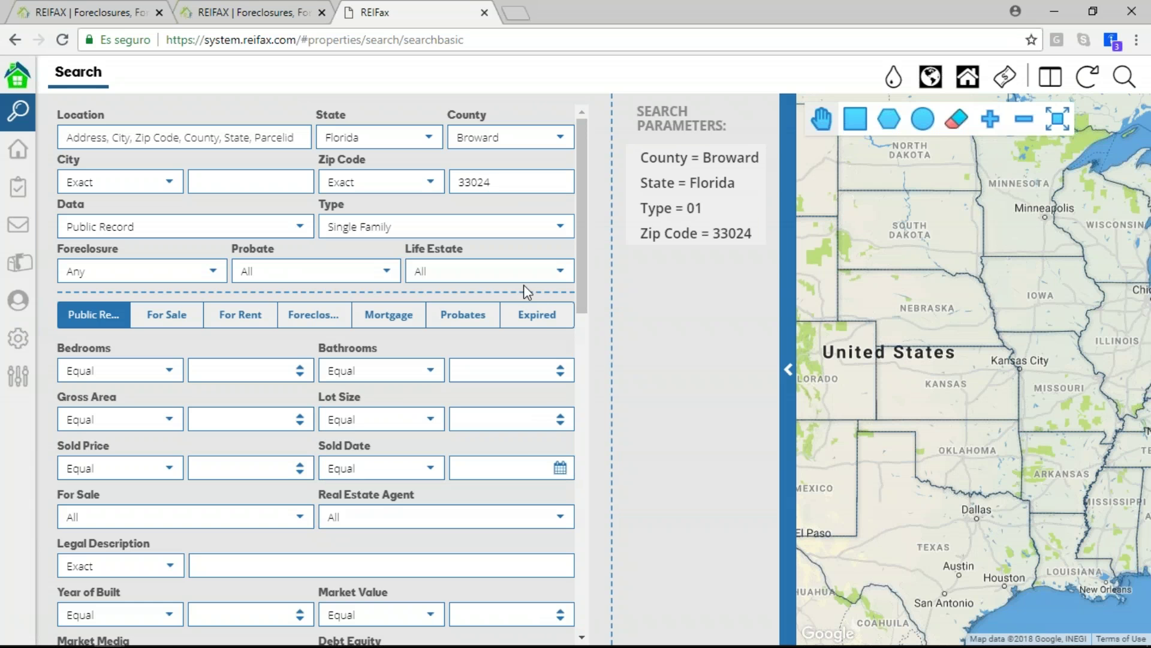
click(1118, 79)
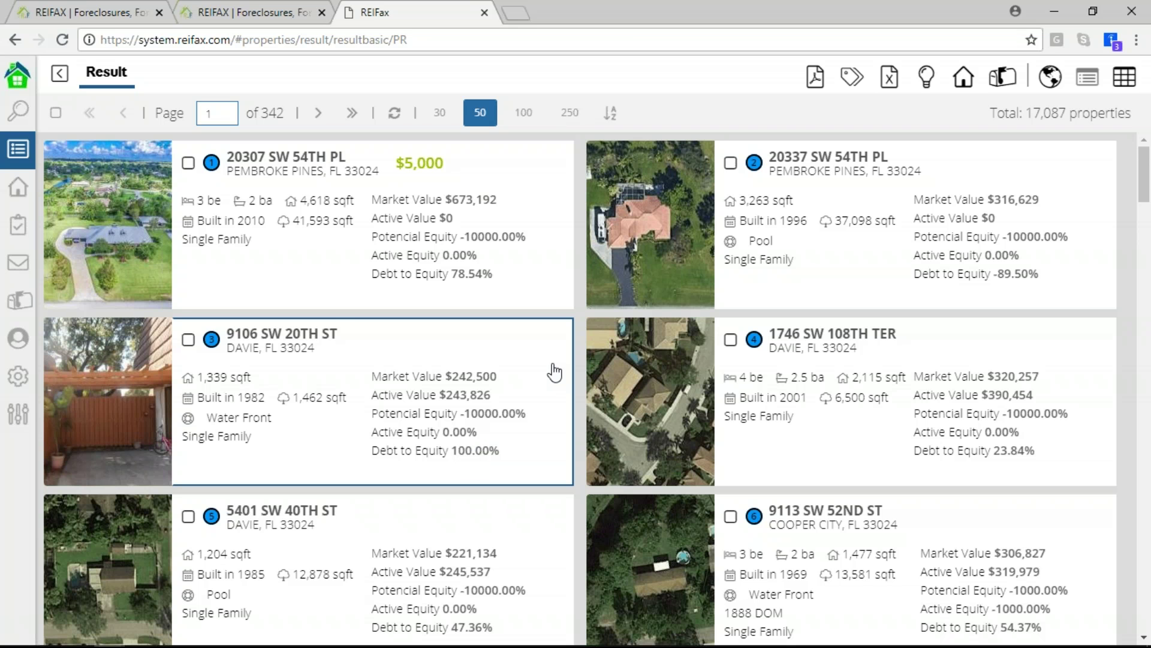
click(1122, 77)
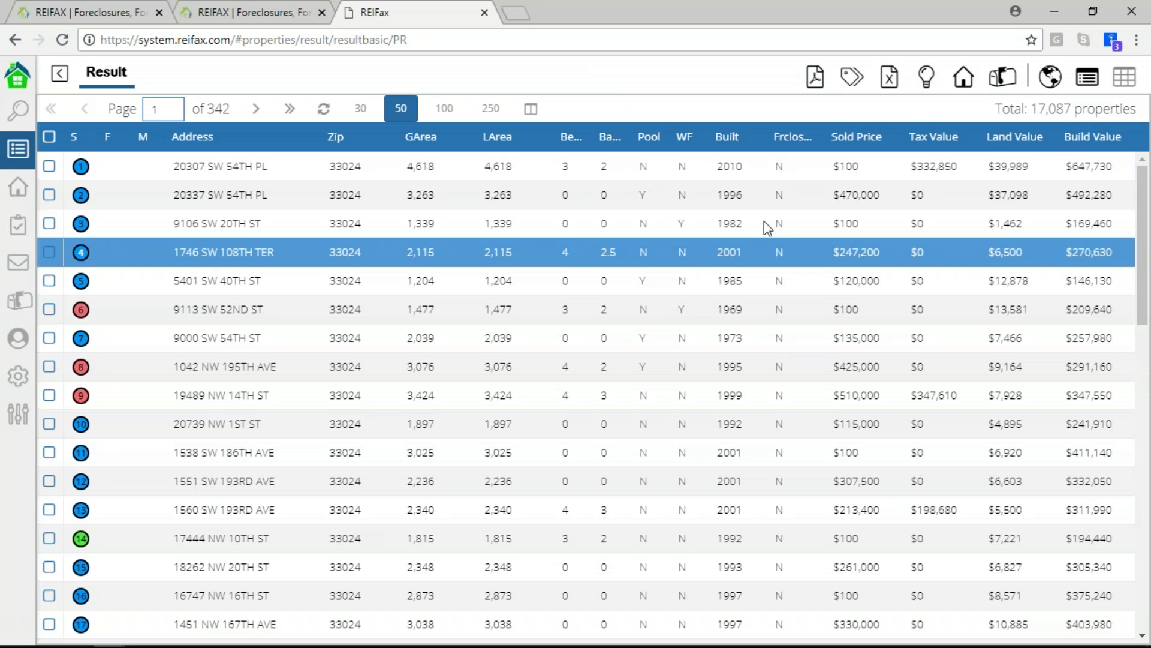
click(1123, 79)
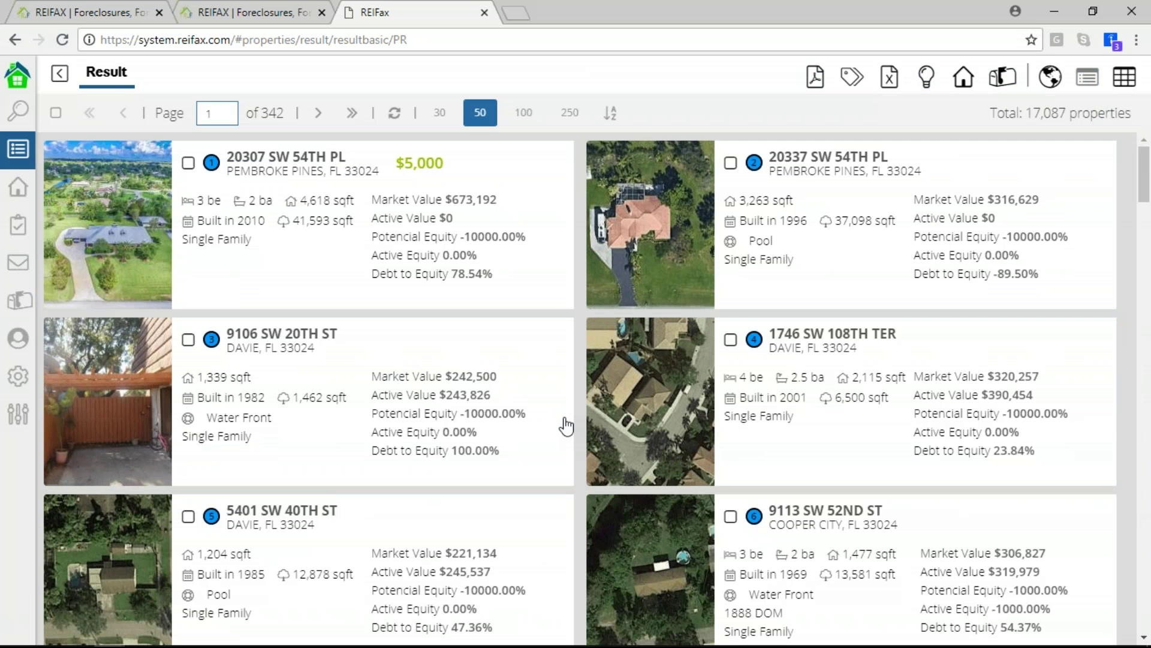
click(1123, 86)
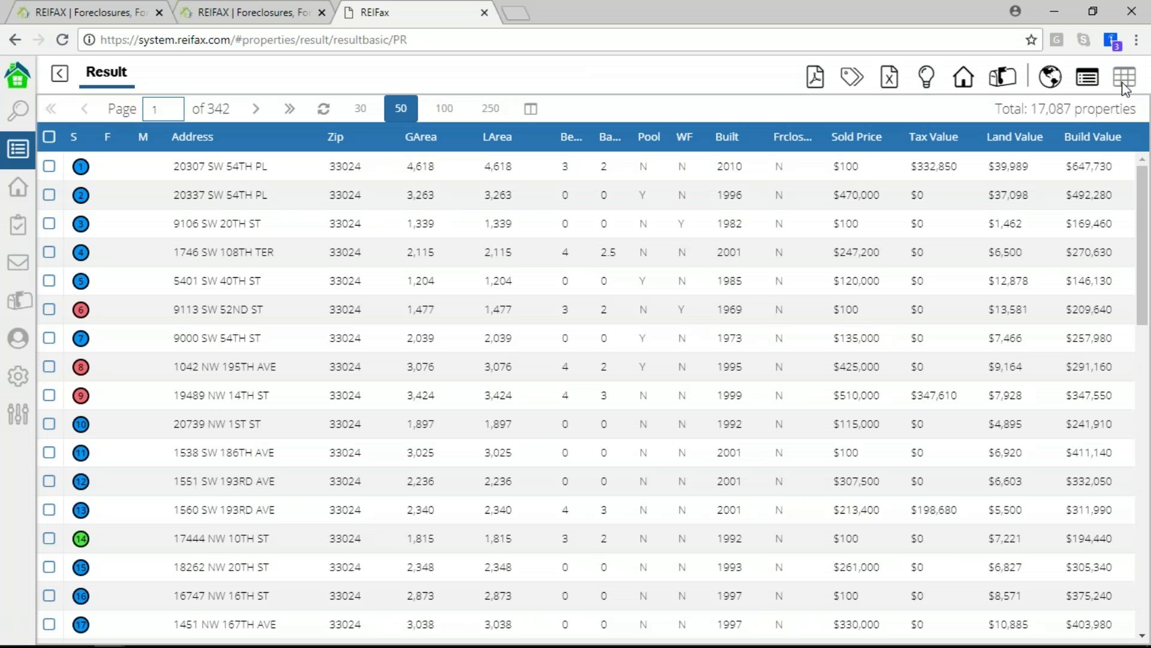
click(1053, 80)
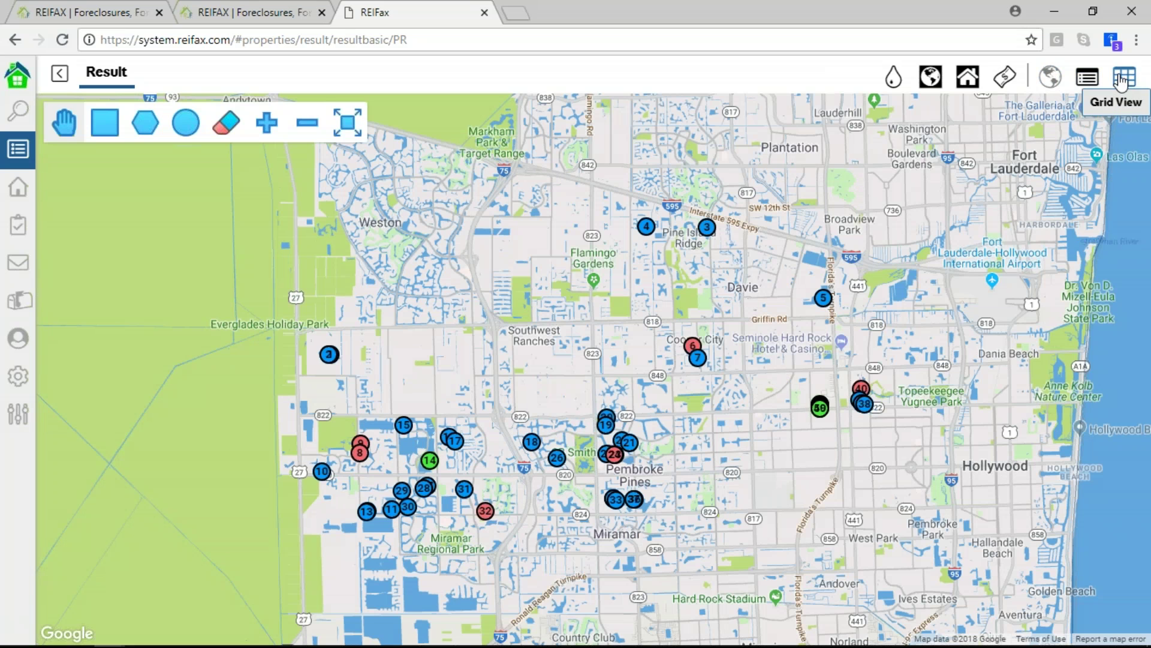
click(1125, 77)
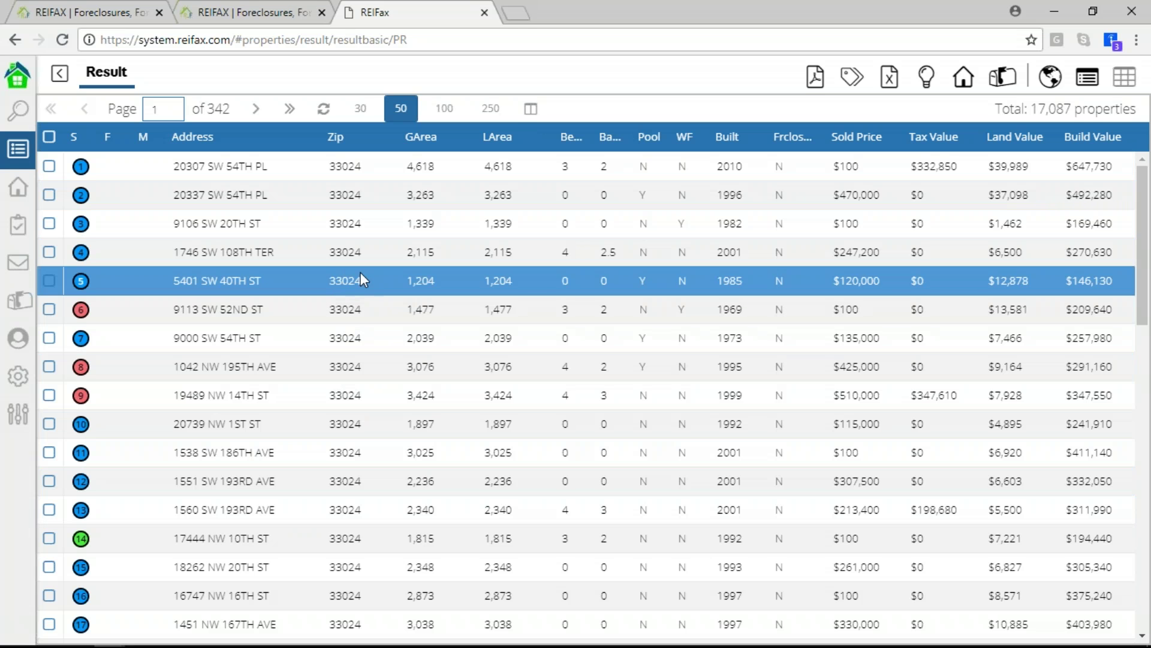
click(349, 286)
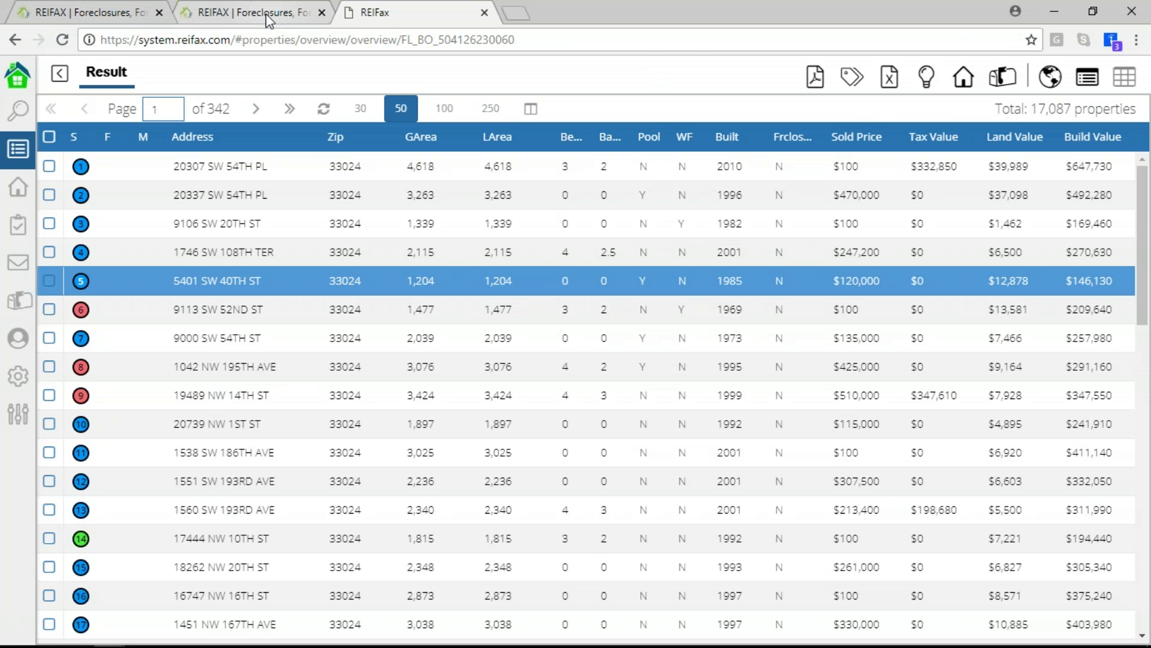
click(73, 14)
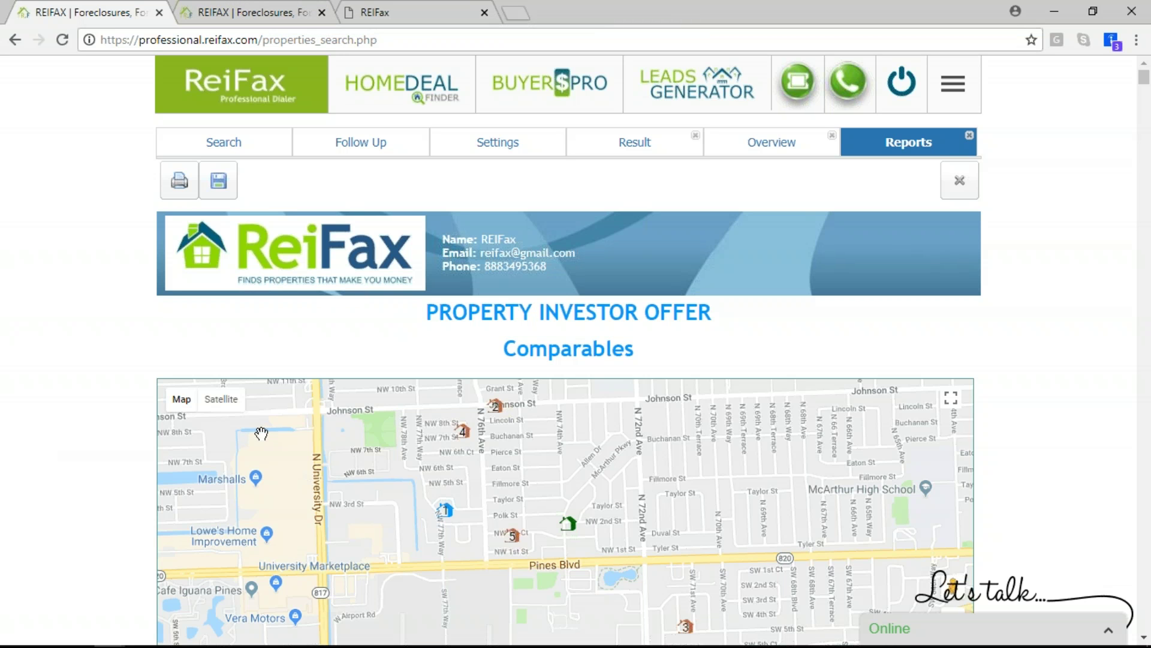
mouse_move(866, 647)
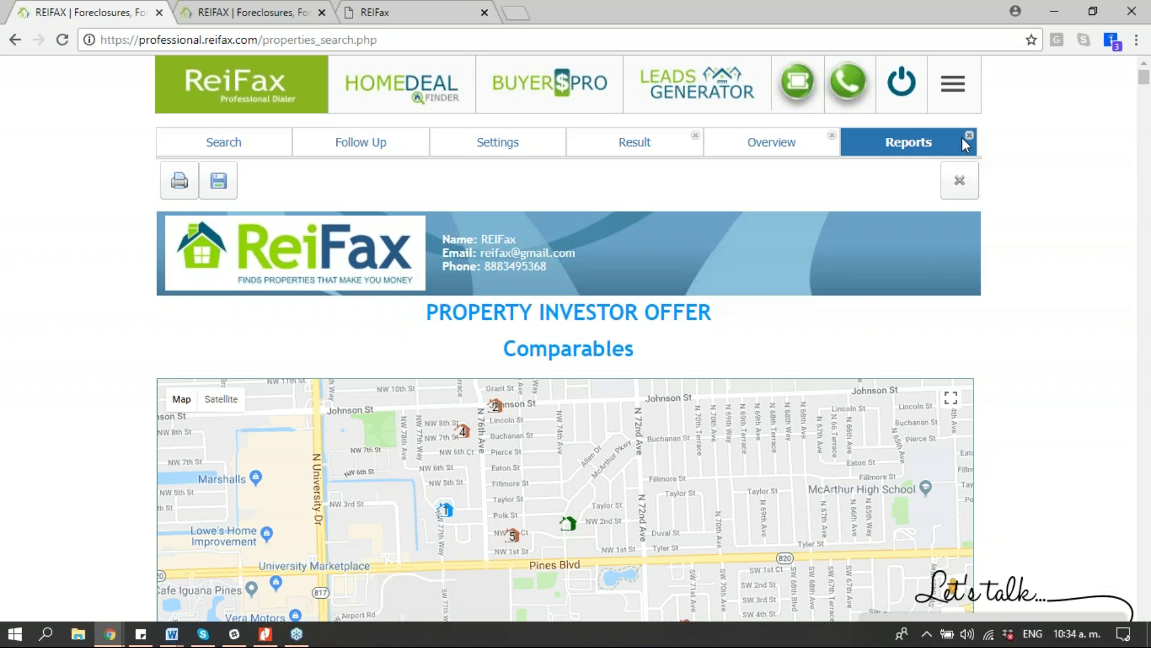
click(613, 153)
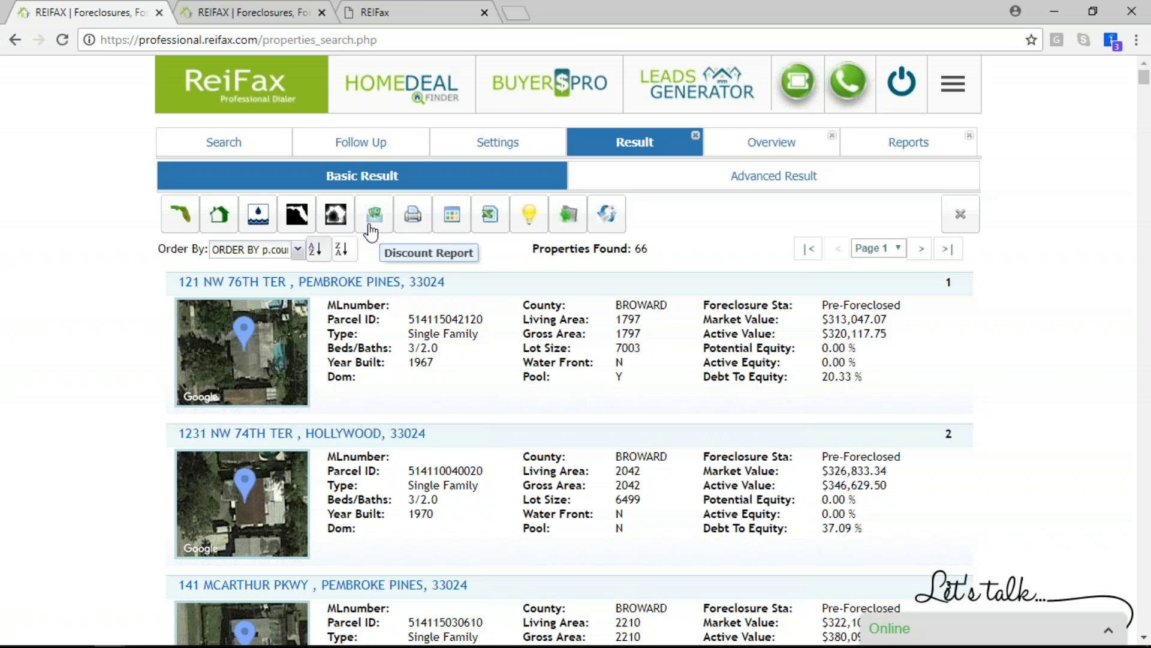
click(772, 142)
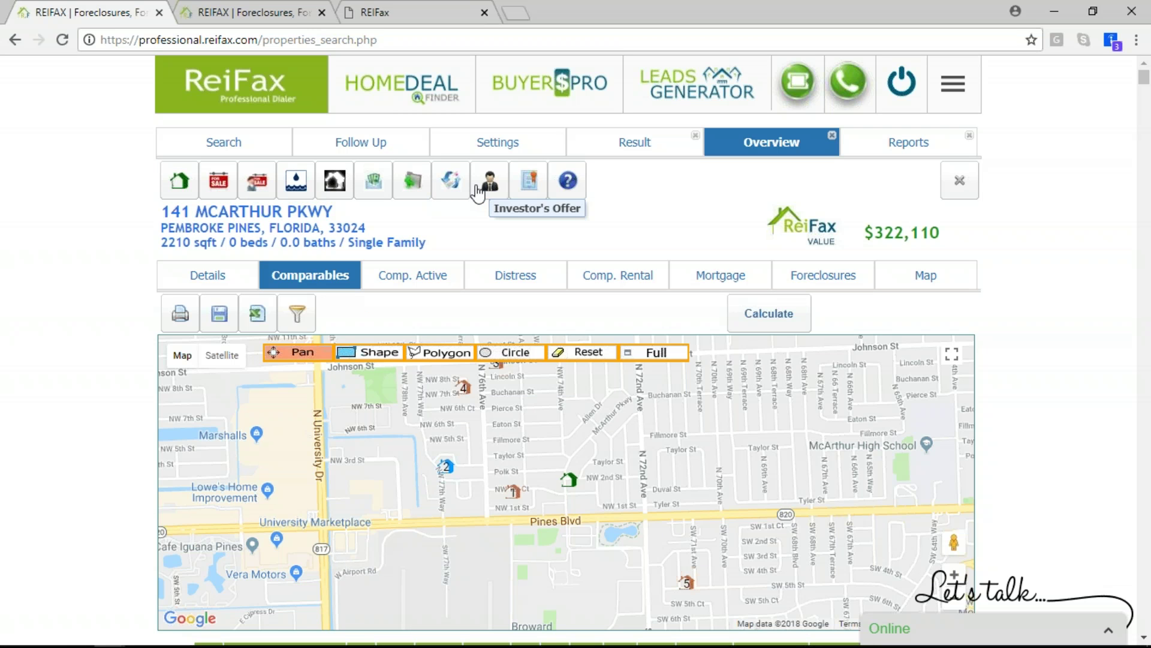
click(265, 21)
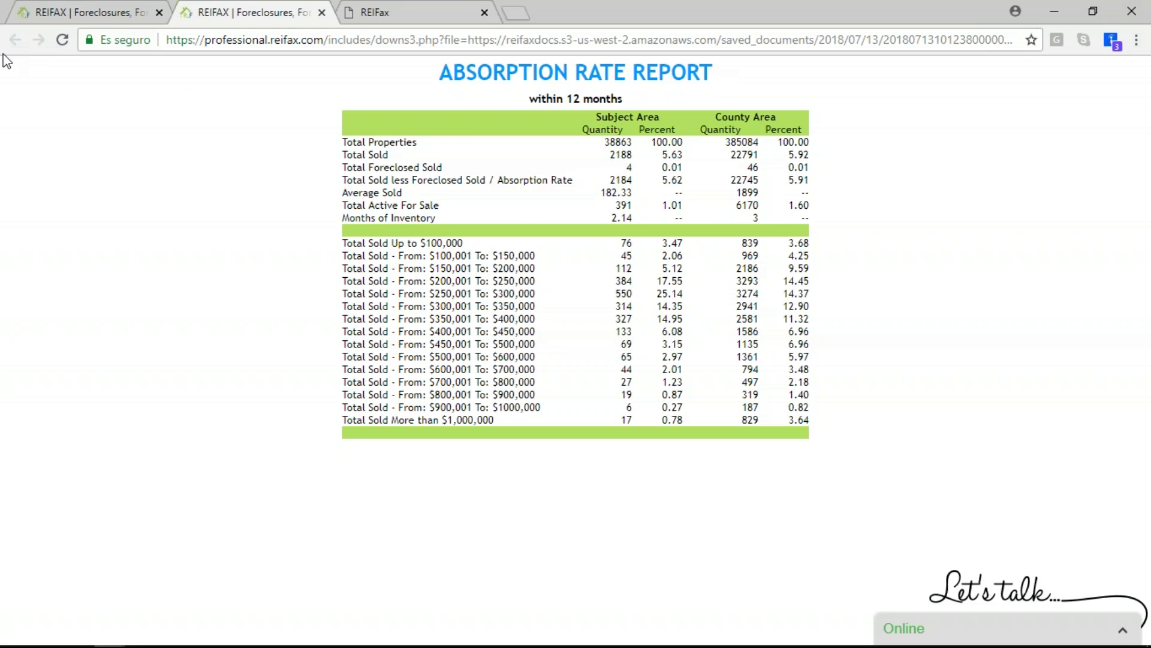
click(93, 13)
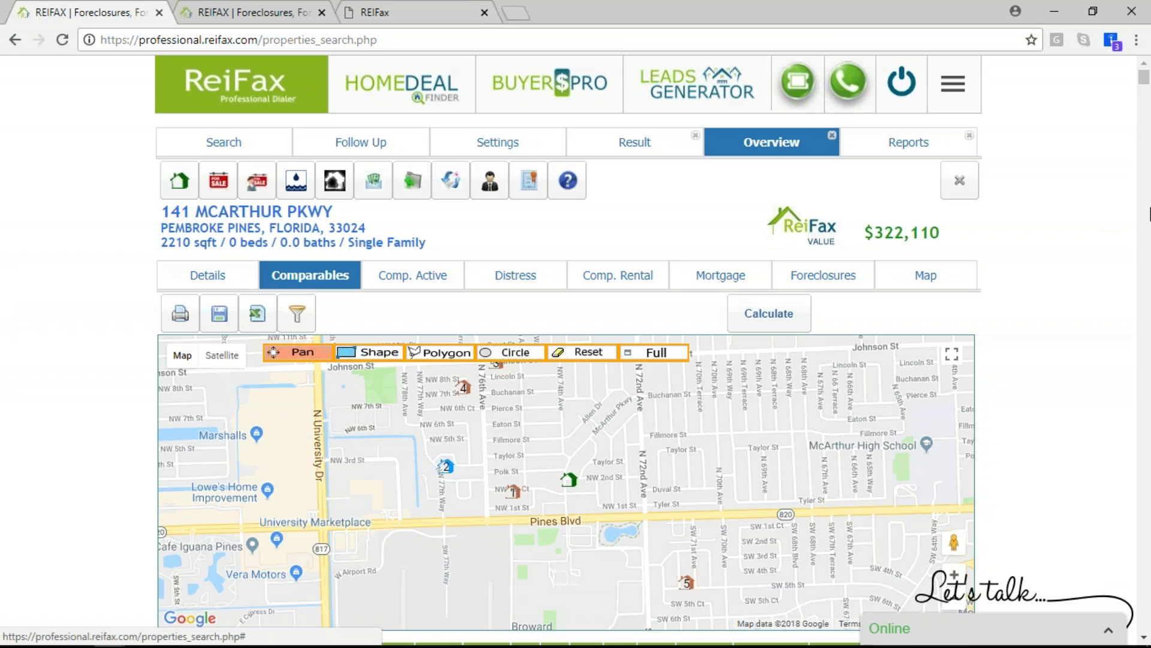
Browse REIFAX HELP's REPORTS topics and Videos panel, then return to the Investor Offer report
click(954, 84)
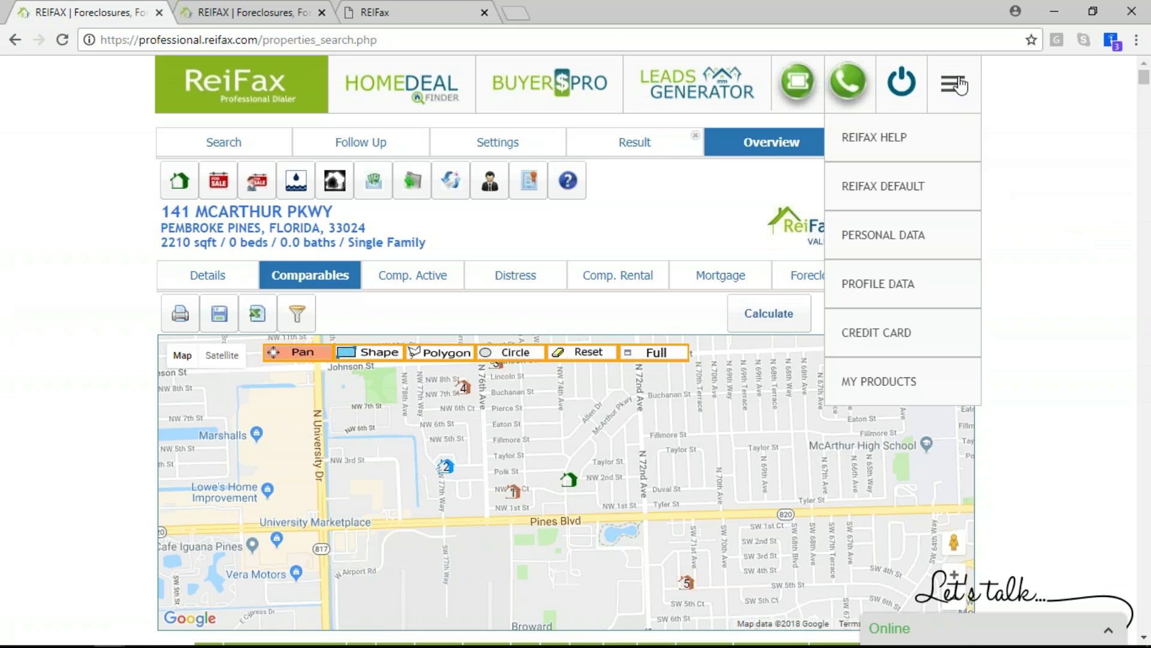
click(902, 154)
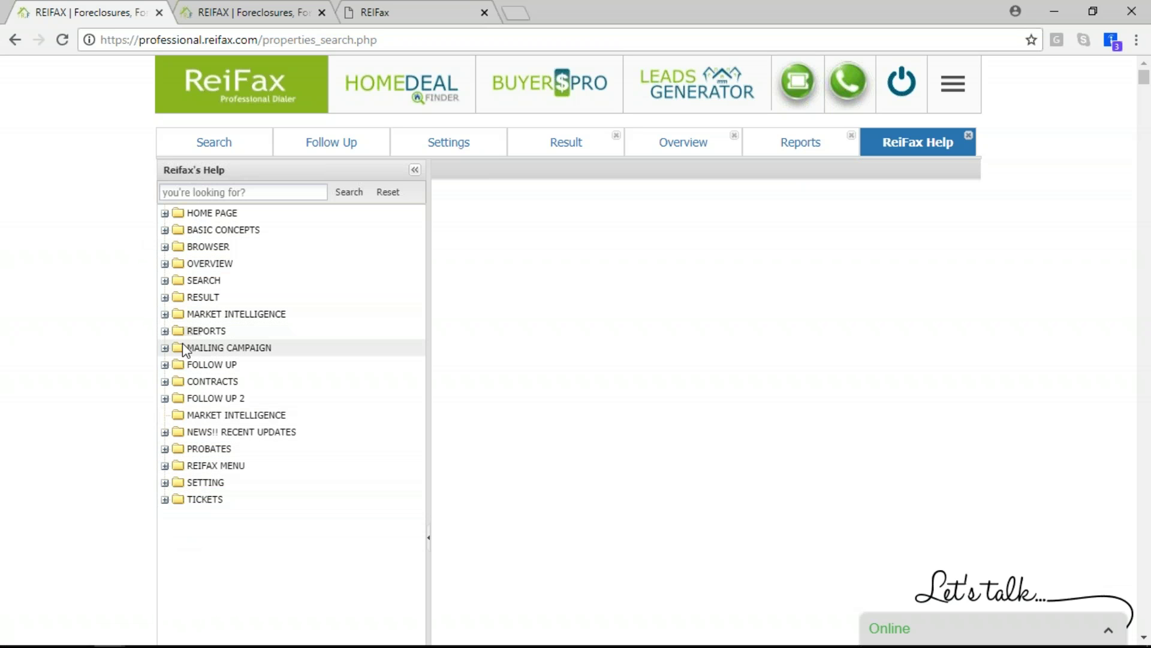
click(166, 332)
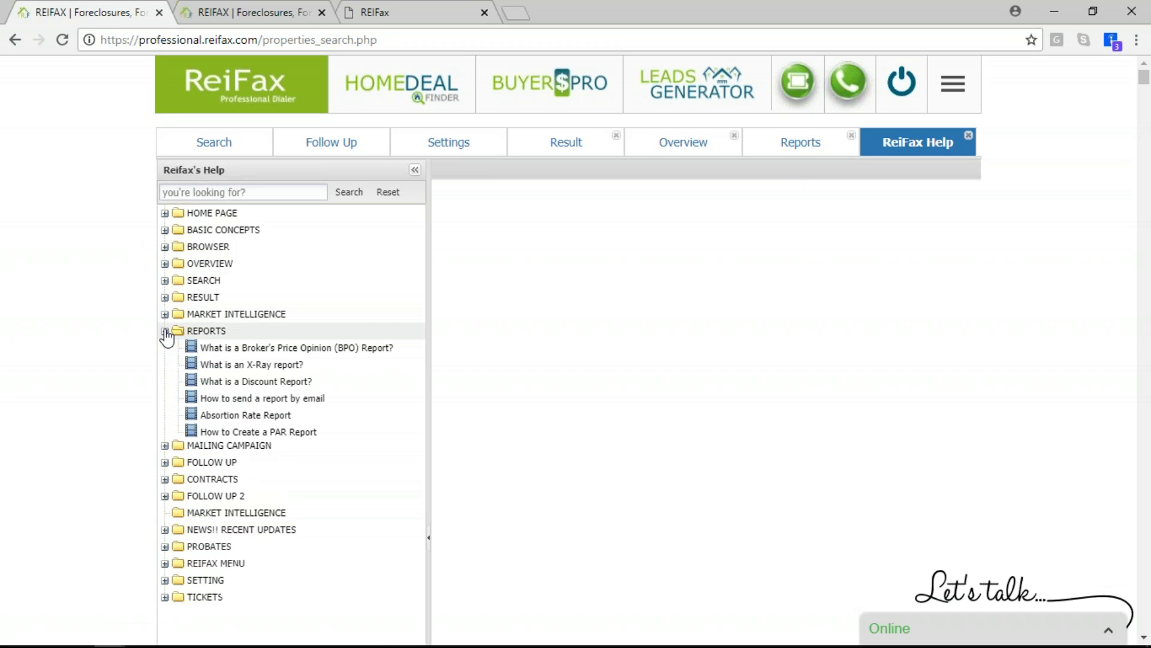
click(200, 332)
scroll(319, 328, down, 8)
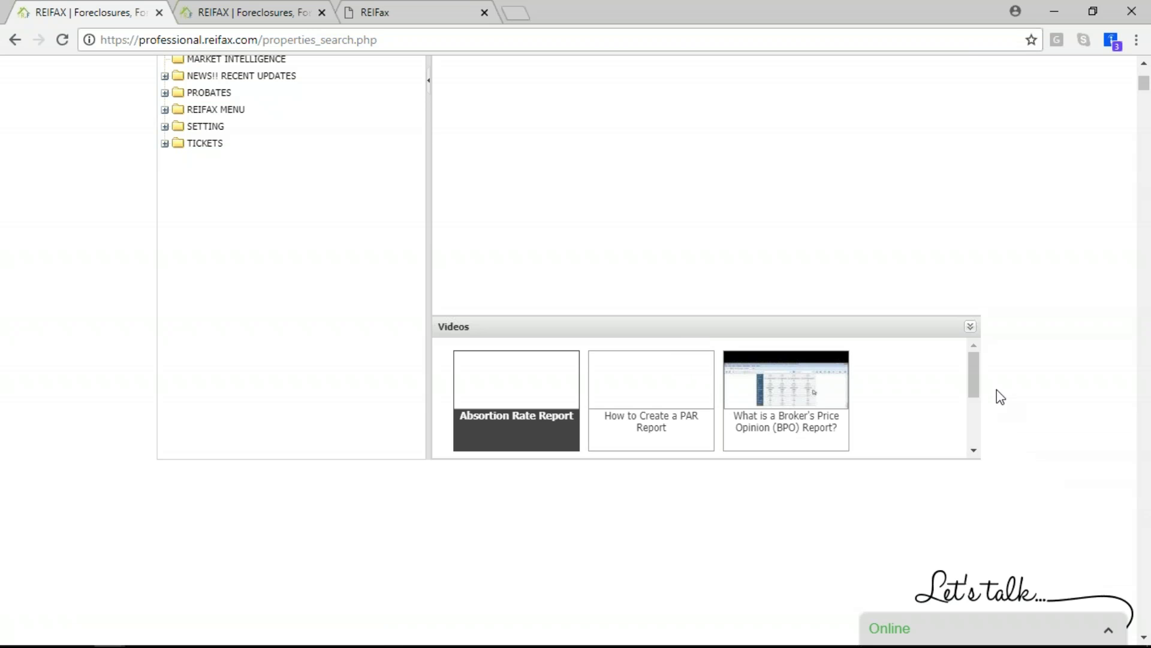
drag(975, 373, 976, 432)
scroll(882, 467, up, 2)
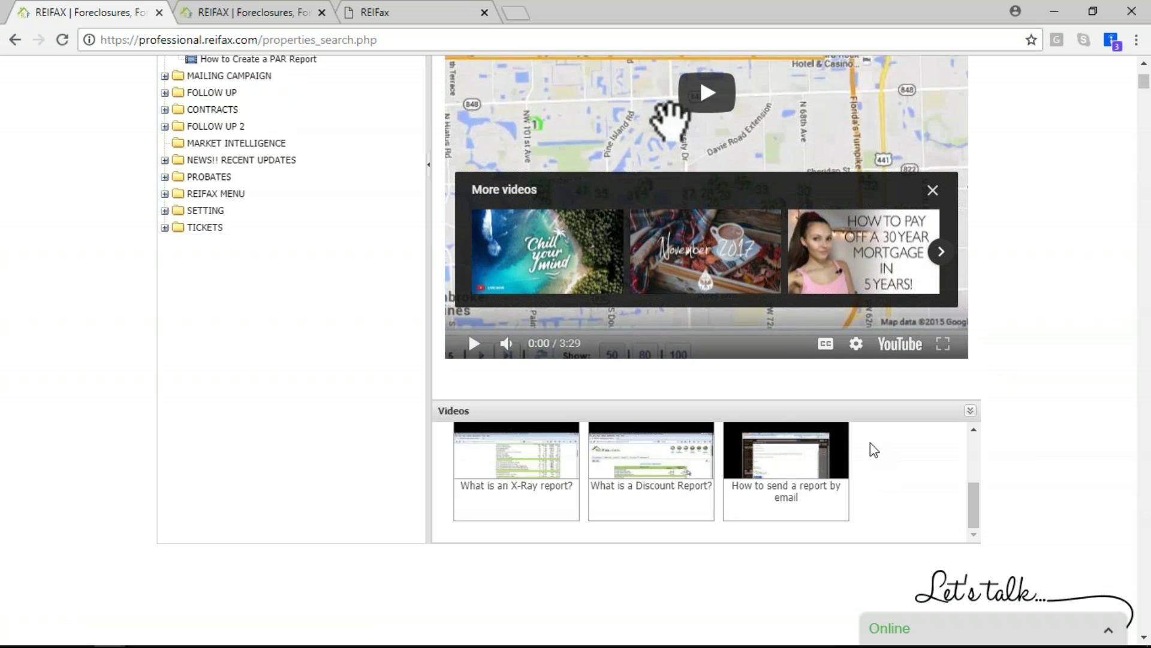
scroll(875, 458, up, 3)
scroll(1075, 309, up, 10)
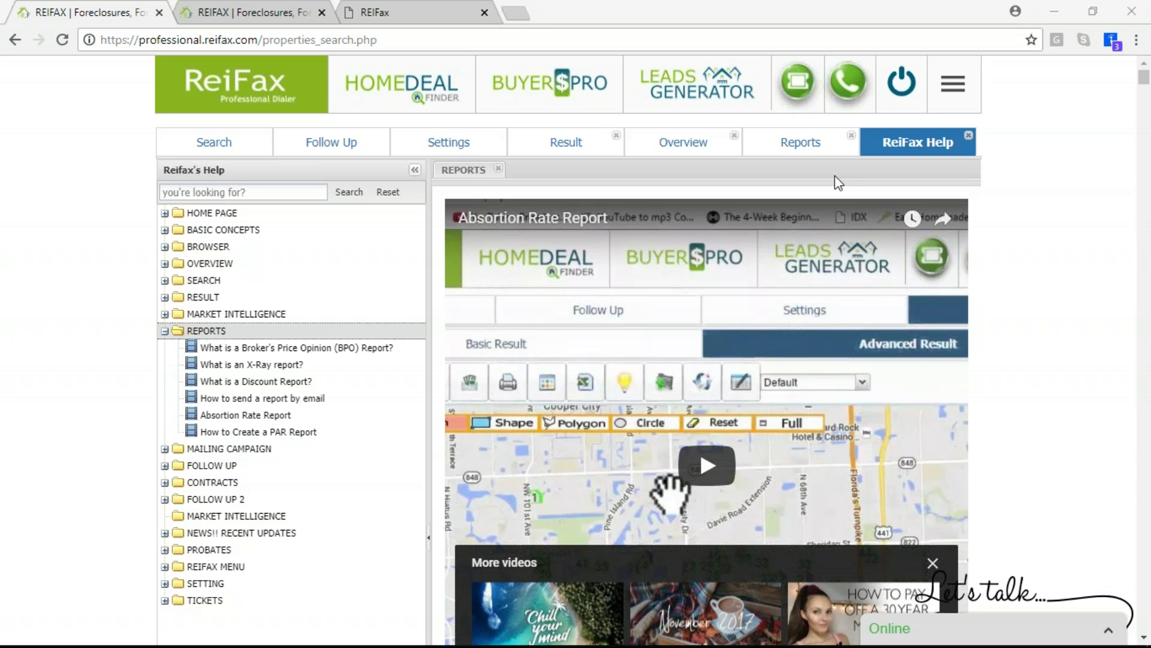
click(801, 149)
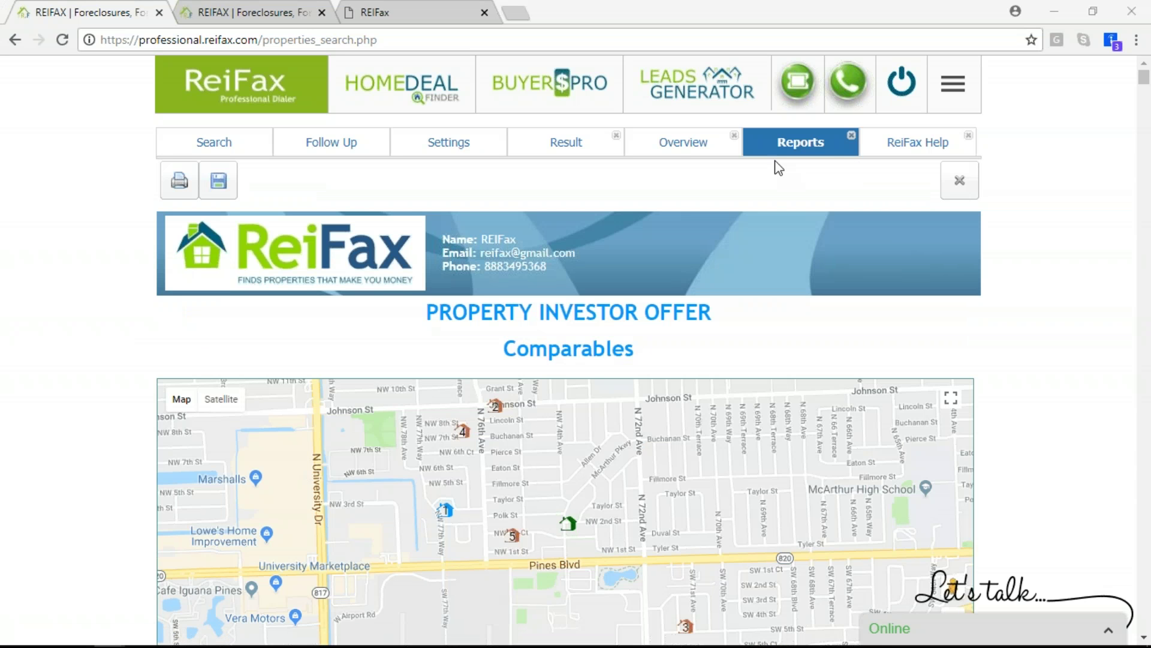
click(236, 146)
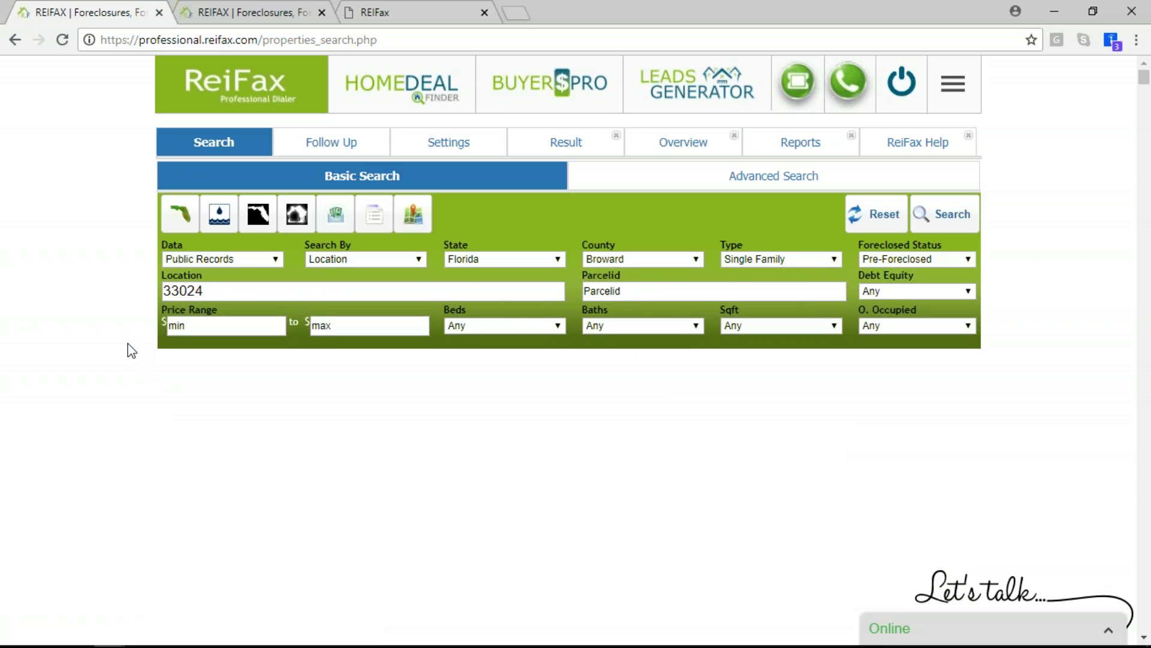
click(574, 150)
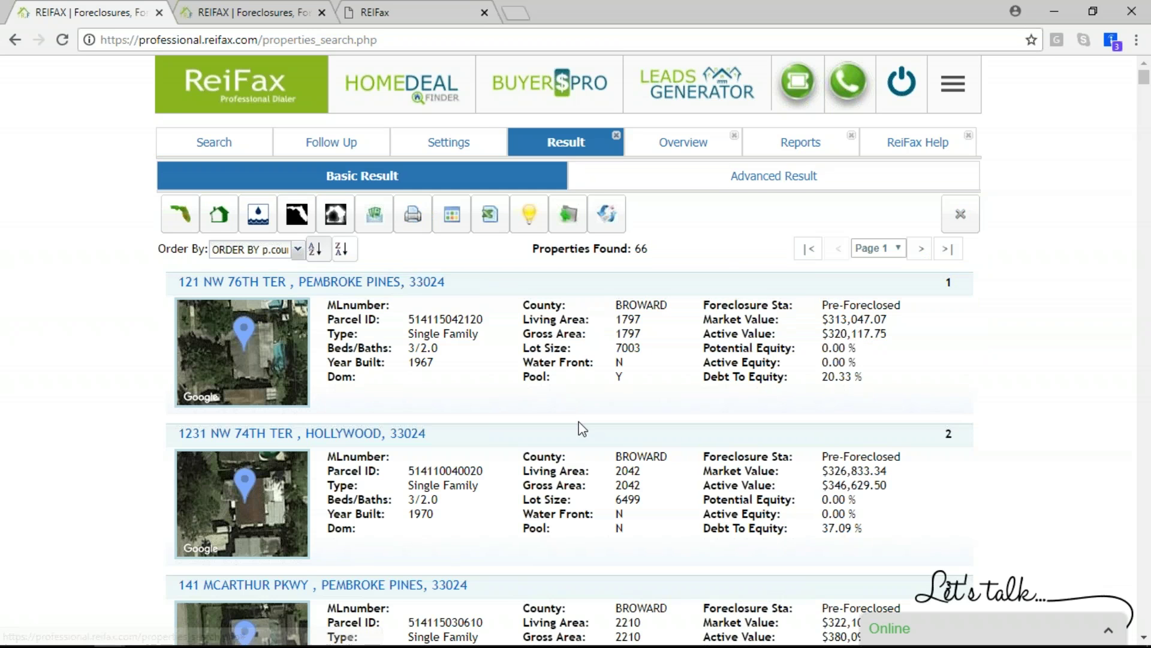
scroll(577, 407, down, 4)
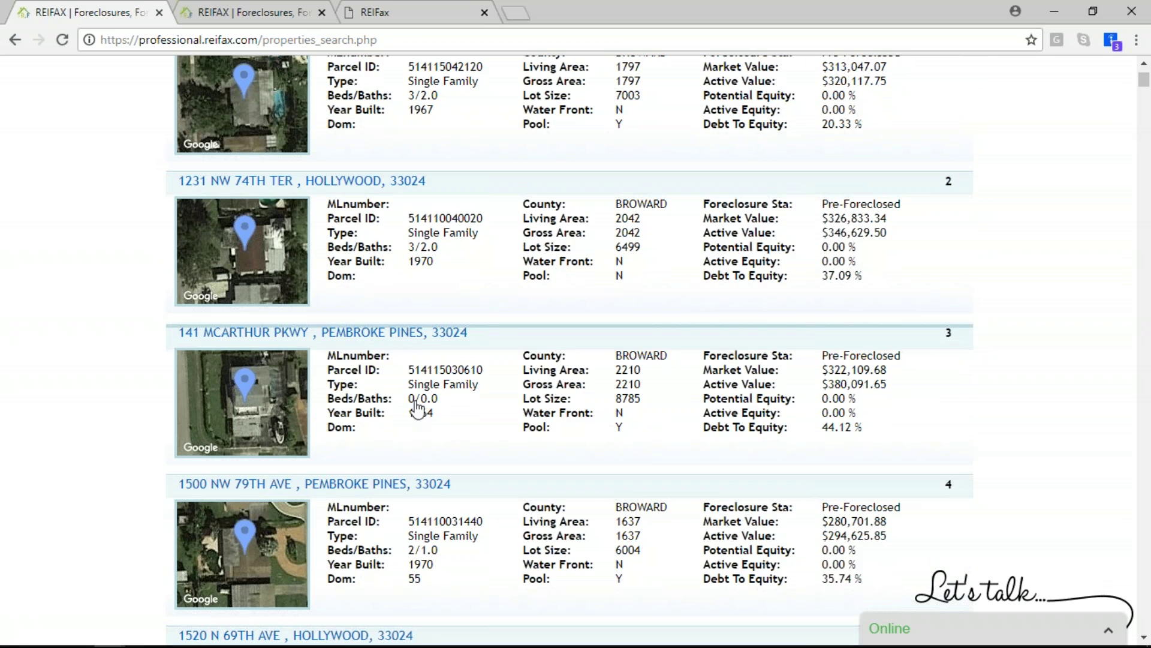
scroll(645, 365, up, 1)
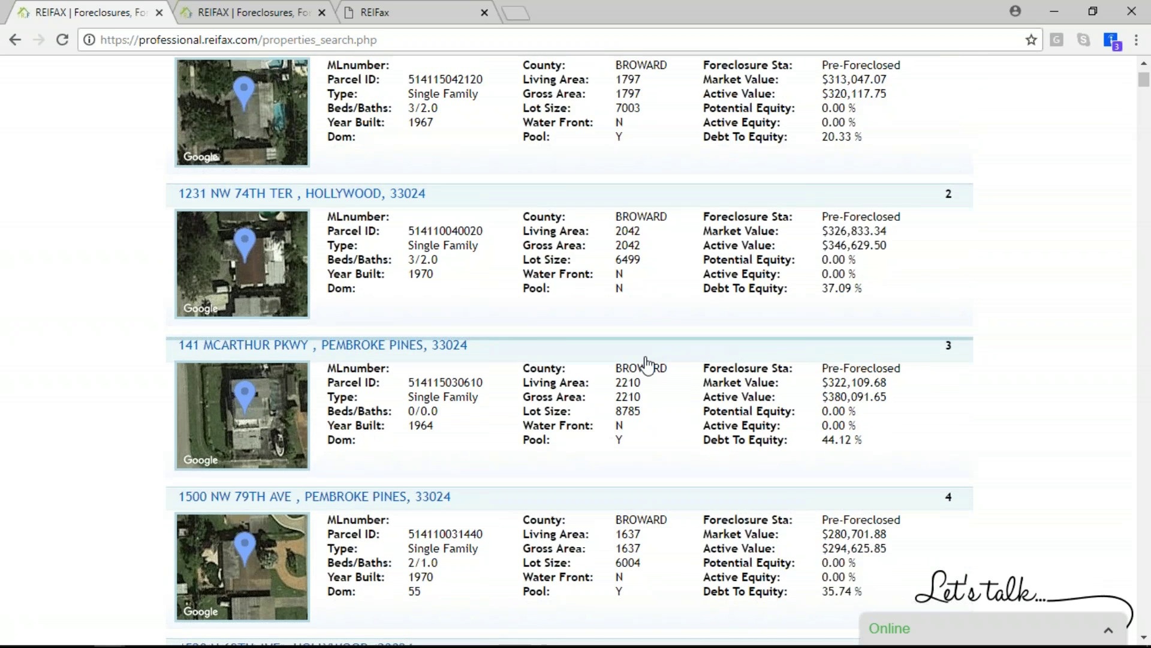
scroll(645, 364, up, 4)
click(679, 152)
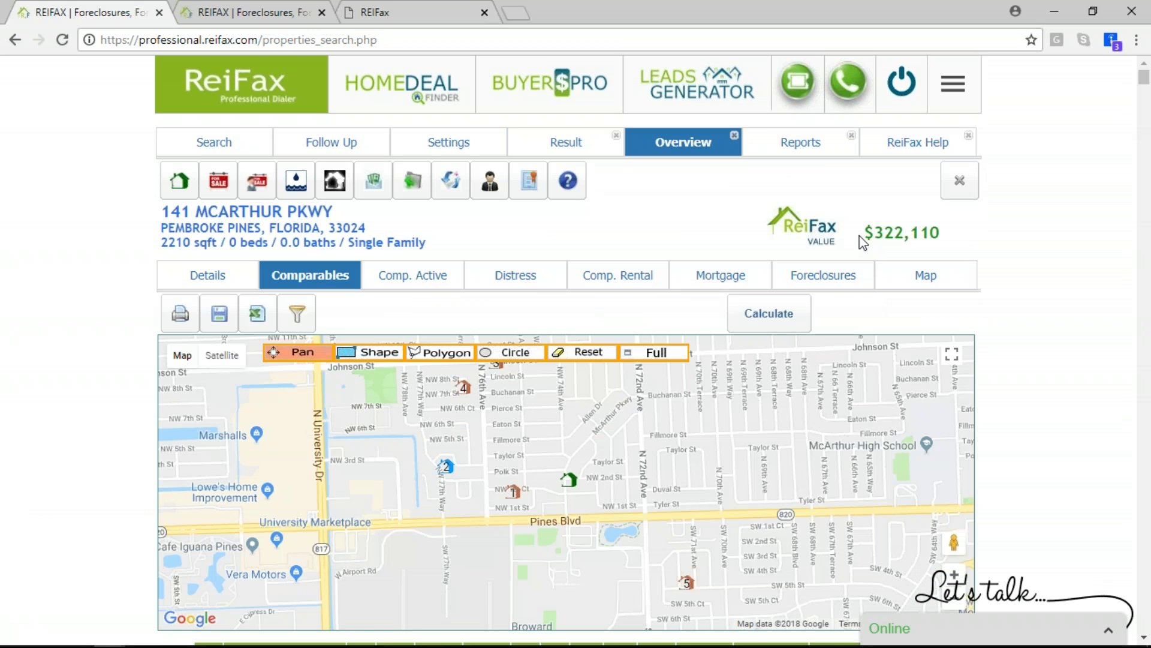
drag(874, 231, 945, 238)
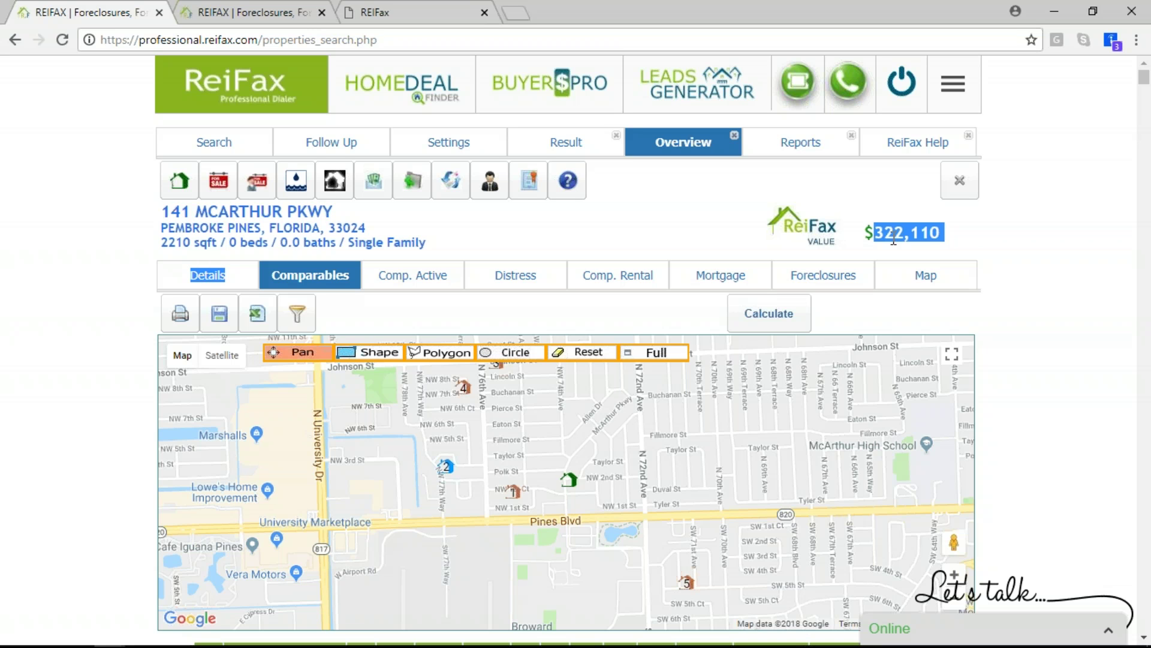
Open the Investor Offer report and scroll through its Comparables and Comp. Active tables
click(491, 182)
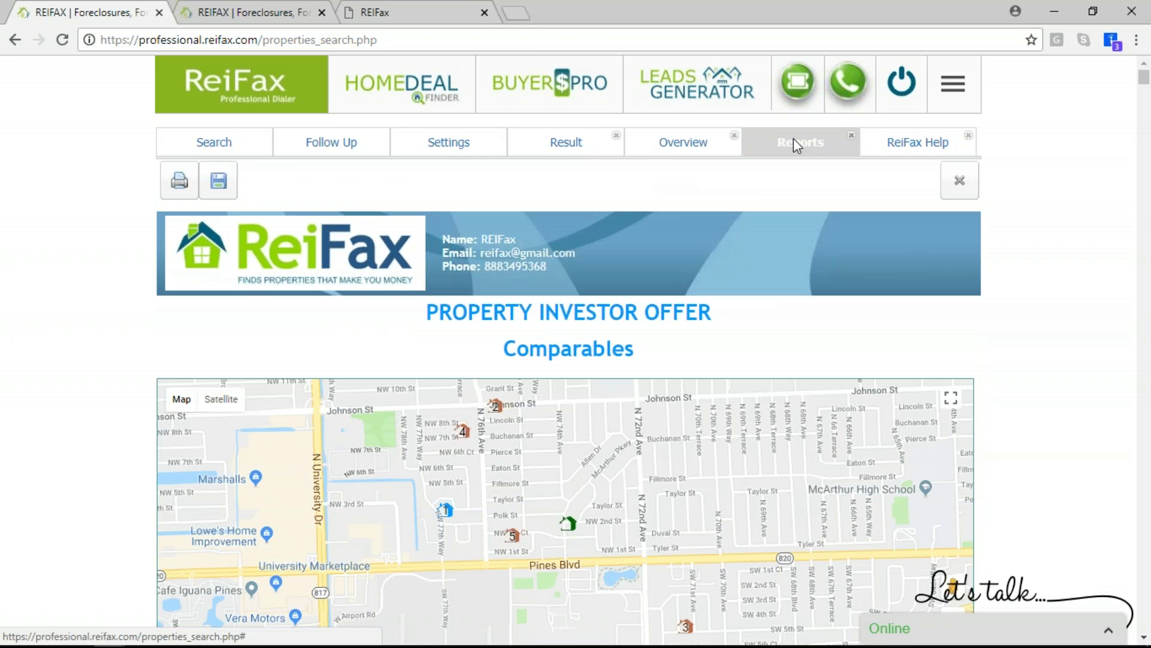
scroll(679, 337, down, 1)
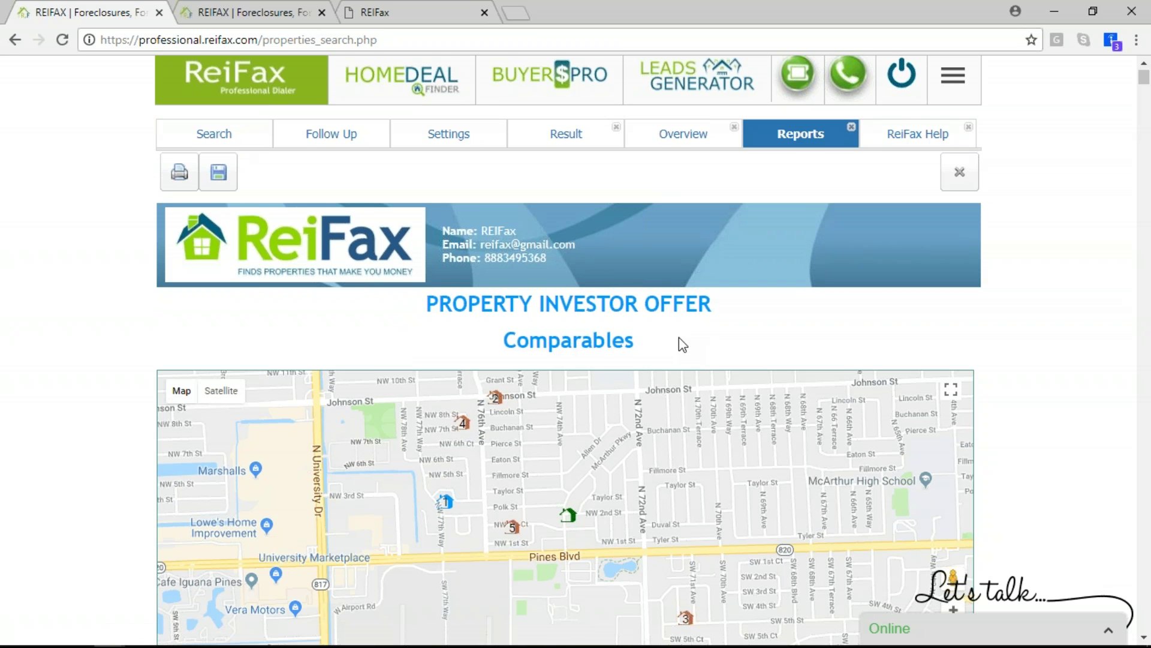
scroll(679, 337, down, 1)
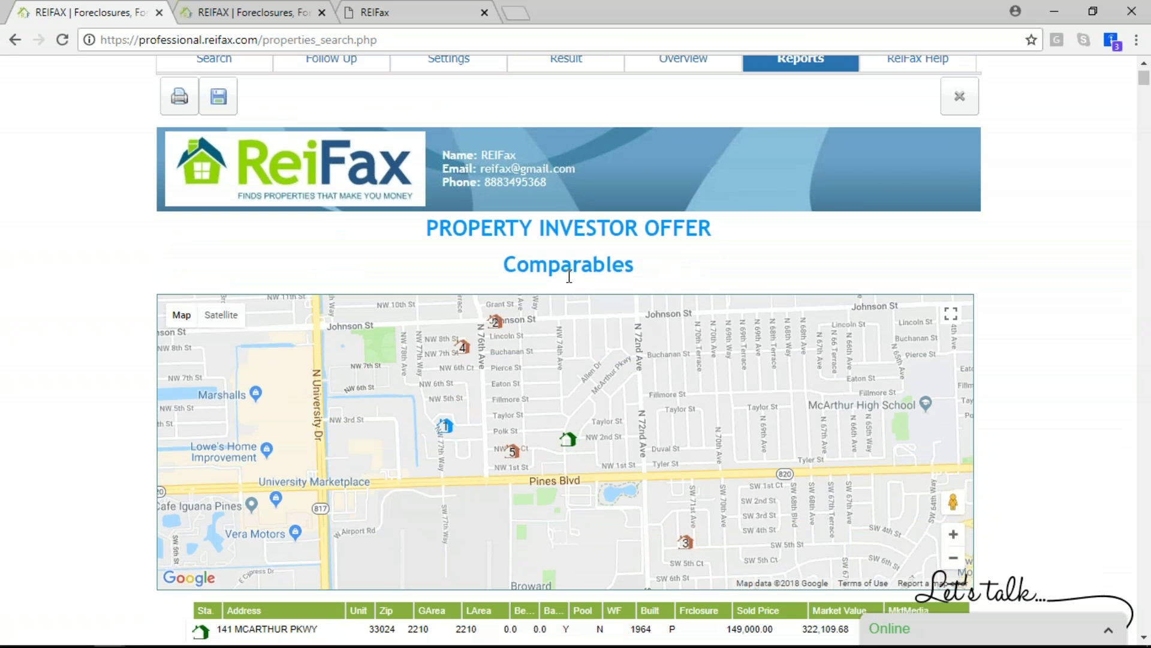
scroll(569, 277, down, 3)
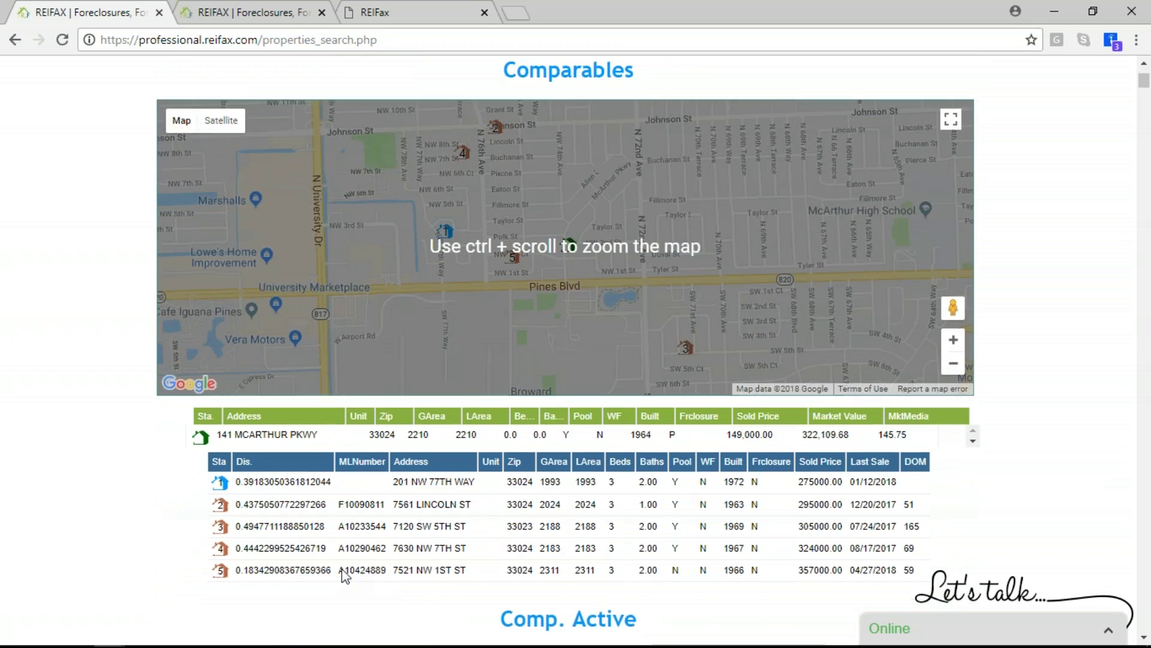
scroll(345, 572, down, 1)
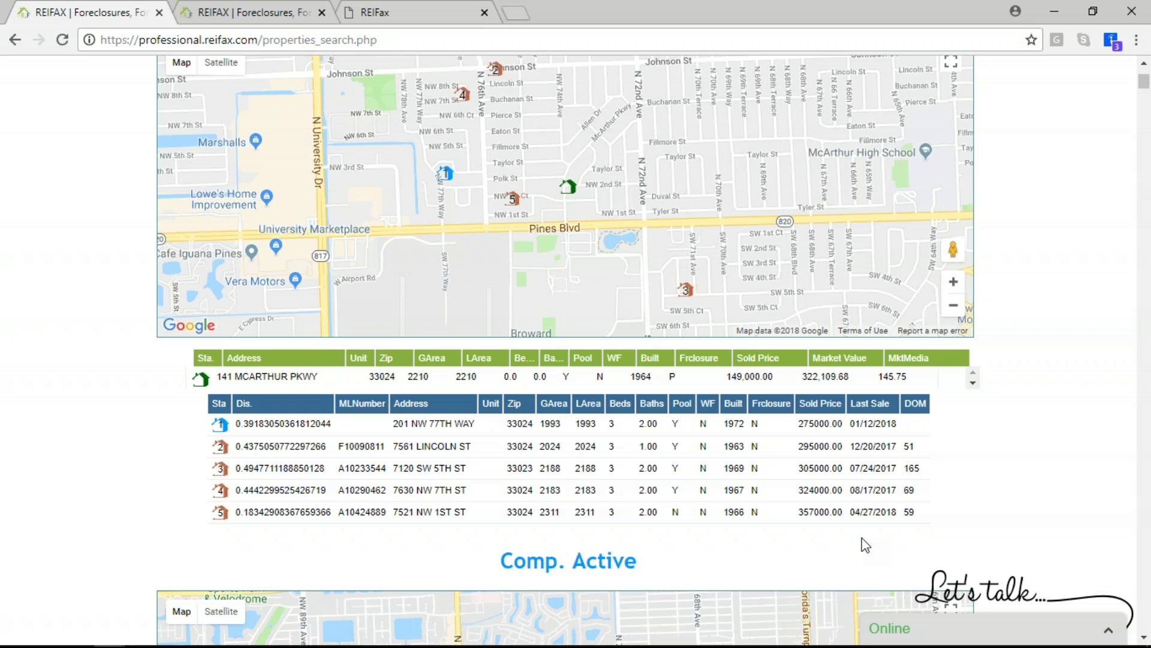
scroll(629, 420, up, 3)
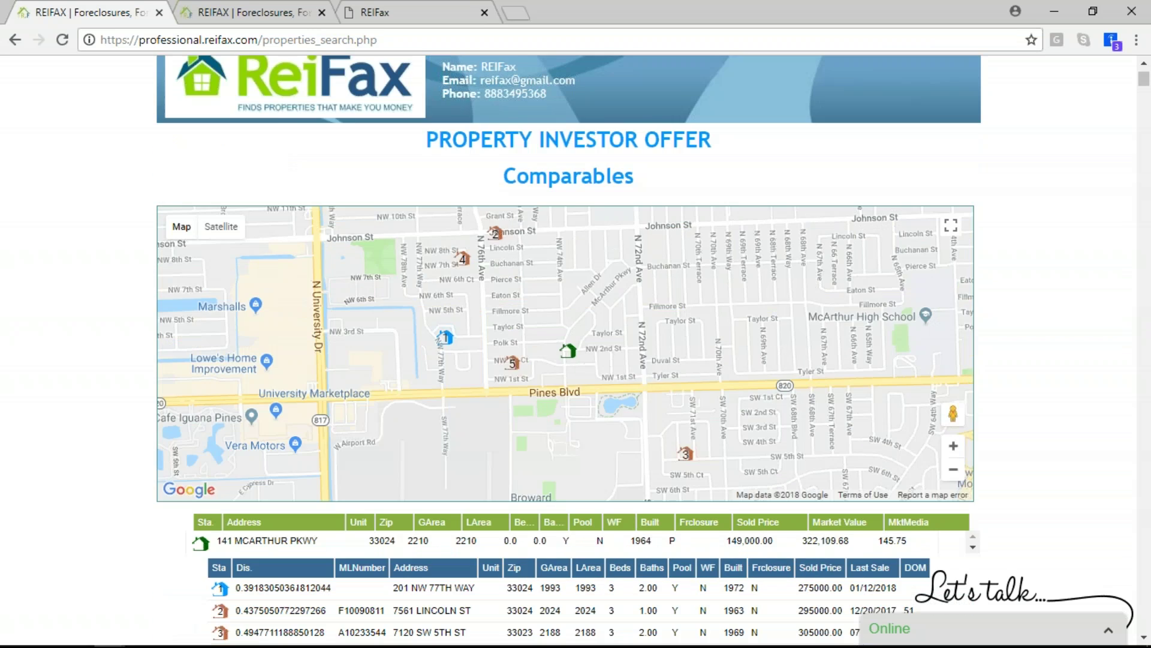
scroll(619, 360, up, 2)
scroll(619, 361, down, 5)
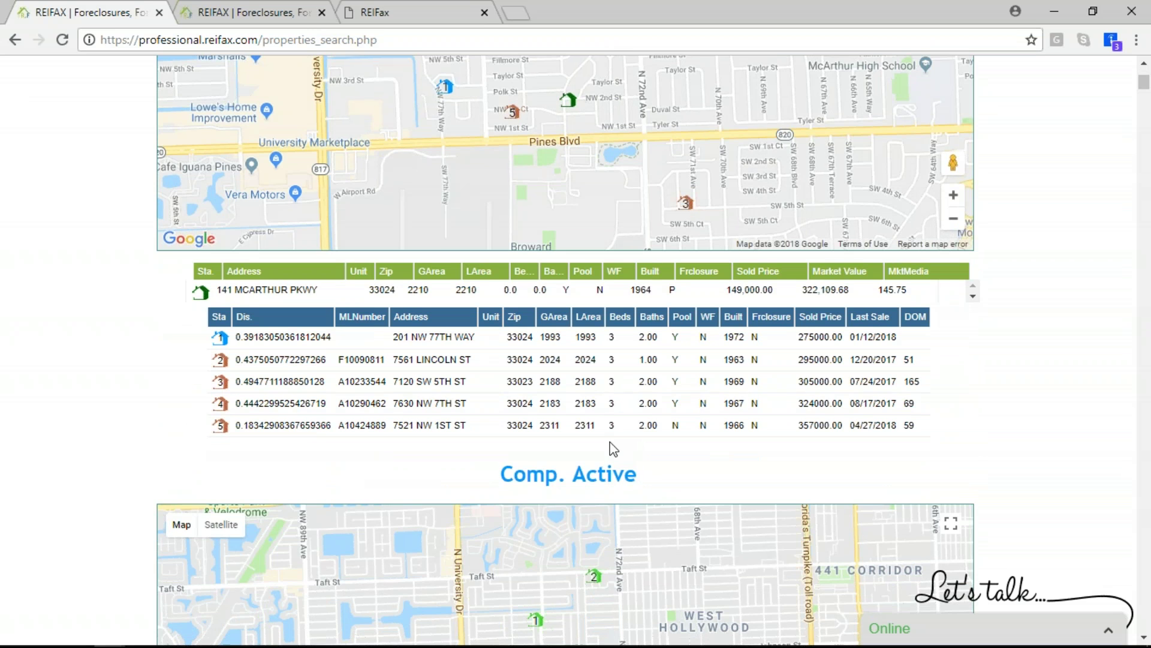
scroll(614, 448, down, 5)
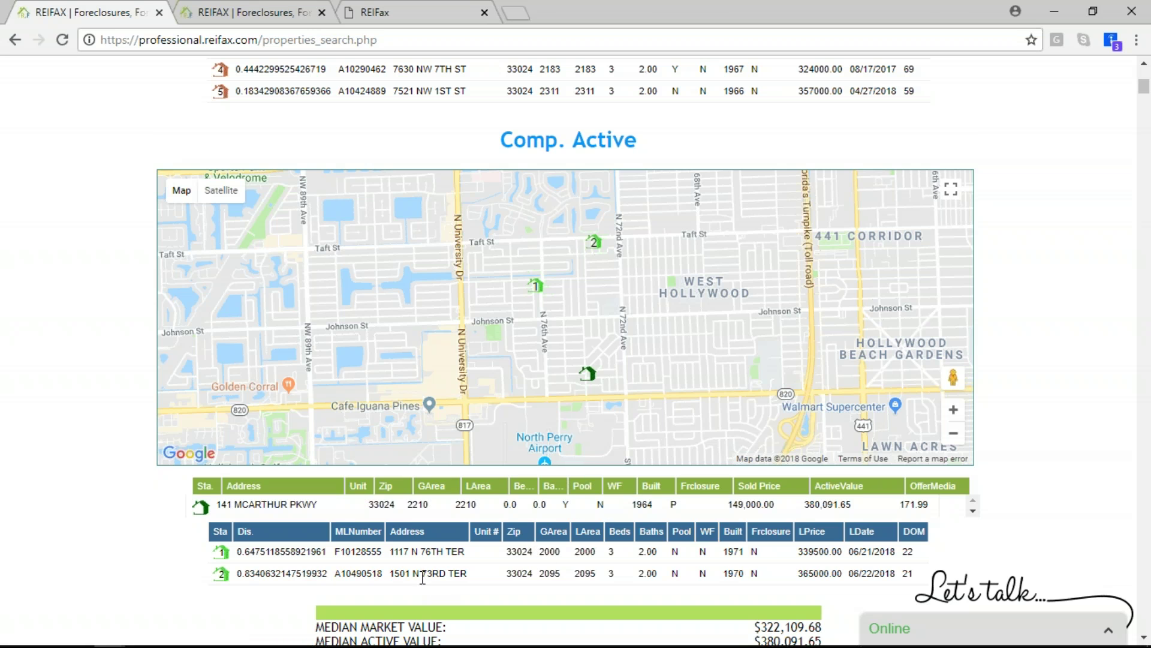
scroll(866, 414, down, 2)
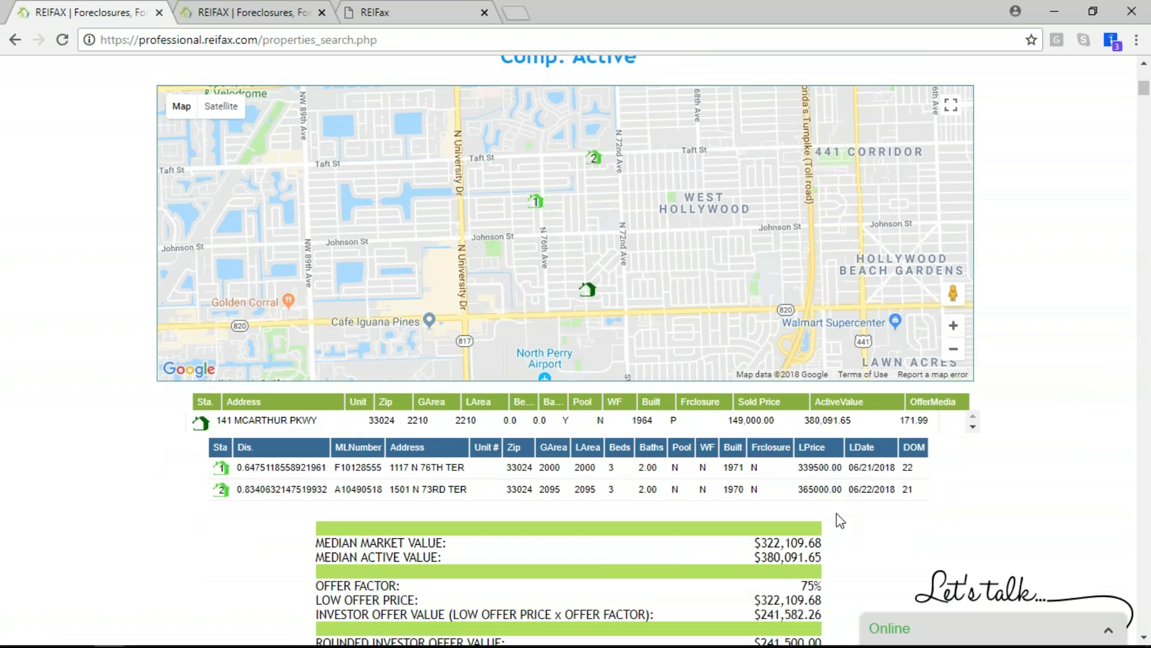
Point out the subject row, the median-to-rounded offer values and the $380,091.65 median active value
click(820, 425)
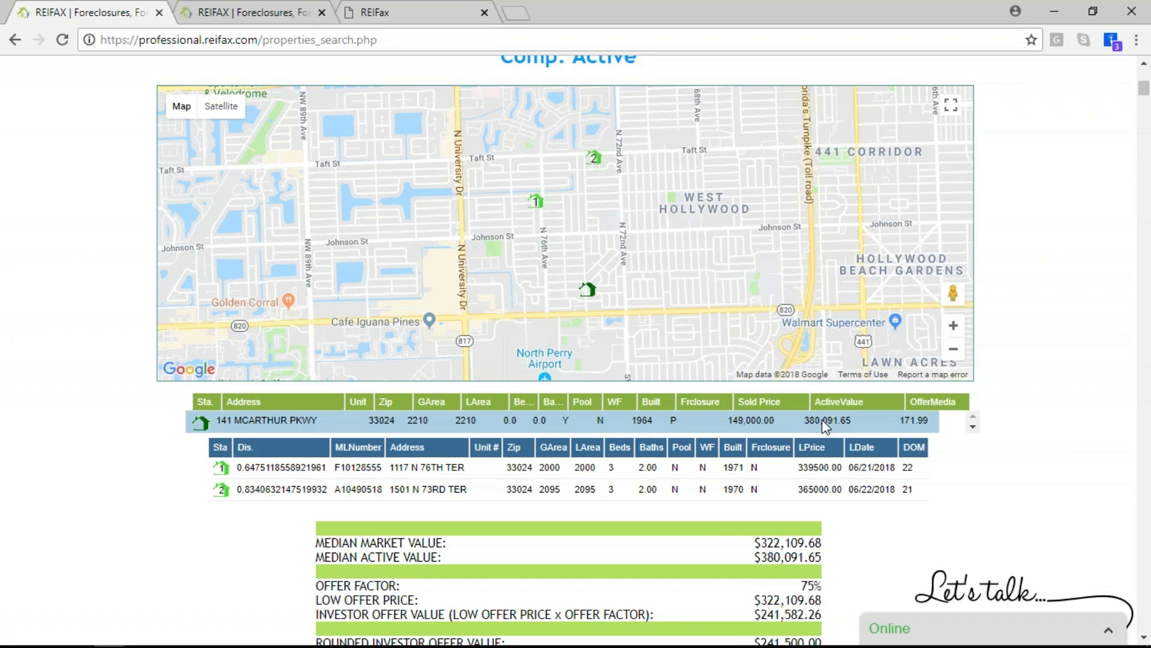
scroll(848, 500, down, 1)
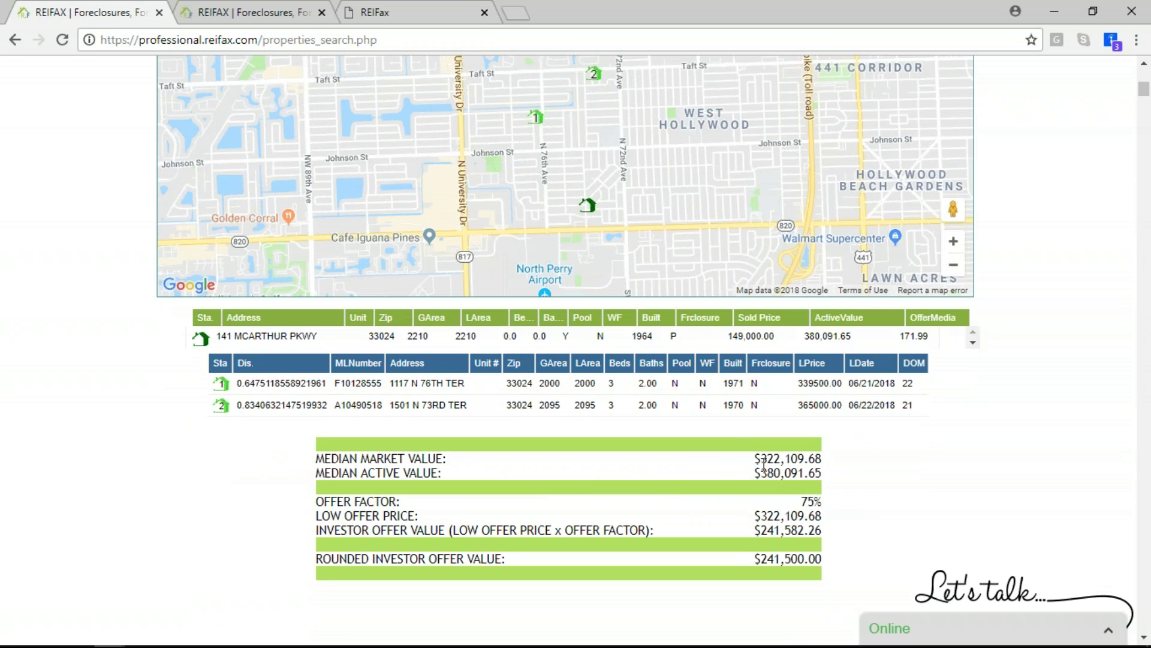
drag(764, 462, 822, 473)
click(774, 504)
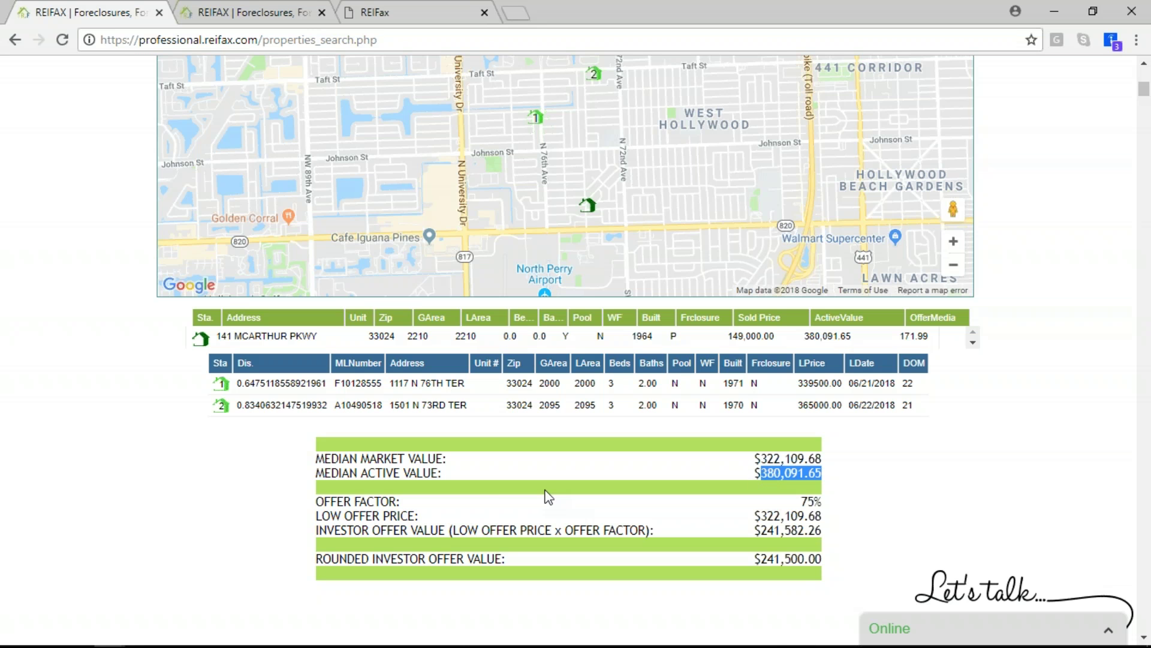
drag(319, 458, 359, 449)
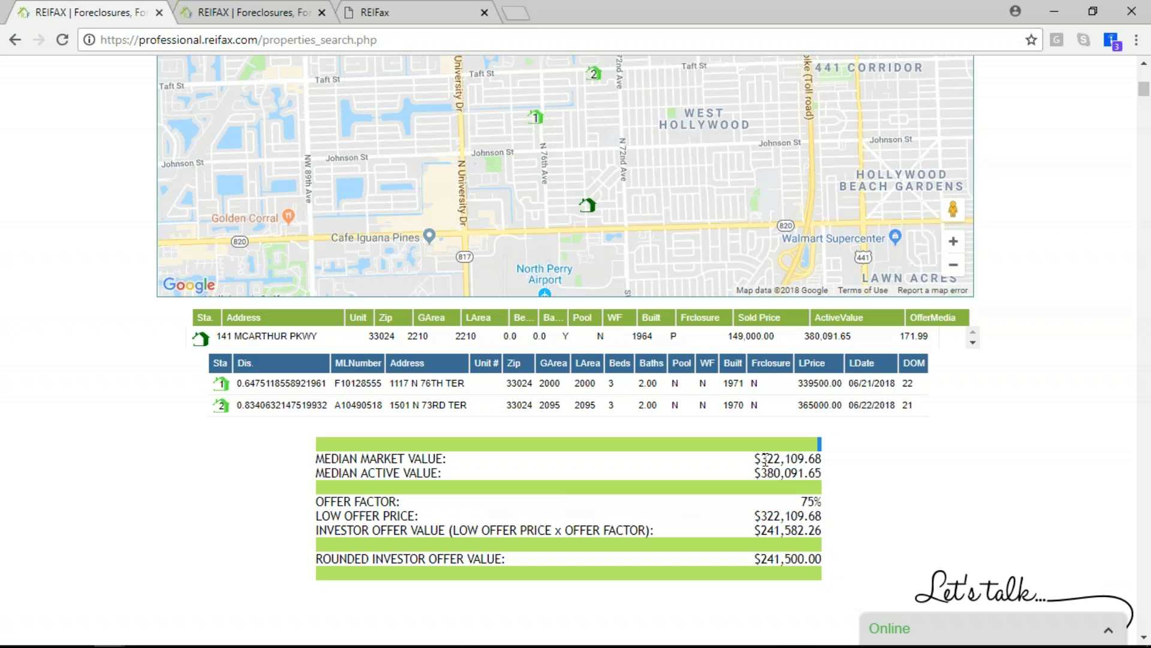
Highlight the median market value and $241,582.26 investor offer, then return to the overview
drag(762, 519, 818, 503)
drag(761, 530, 789, 573)
click(788, 565)
scroll(792, 564, up, 6)
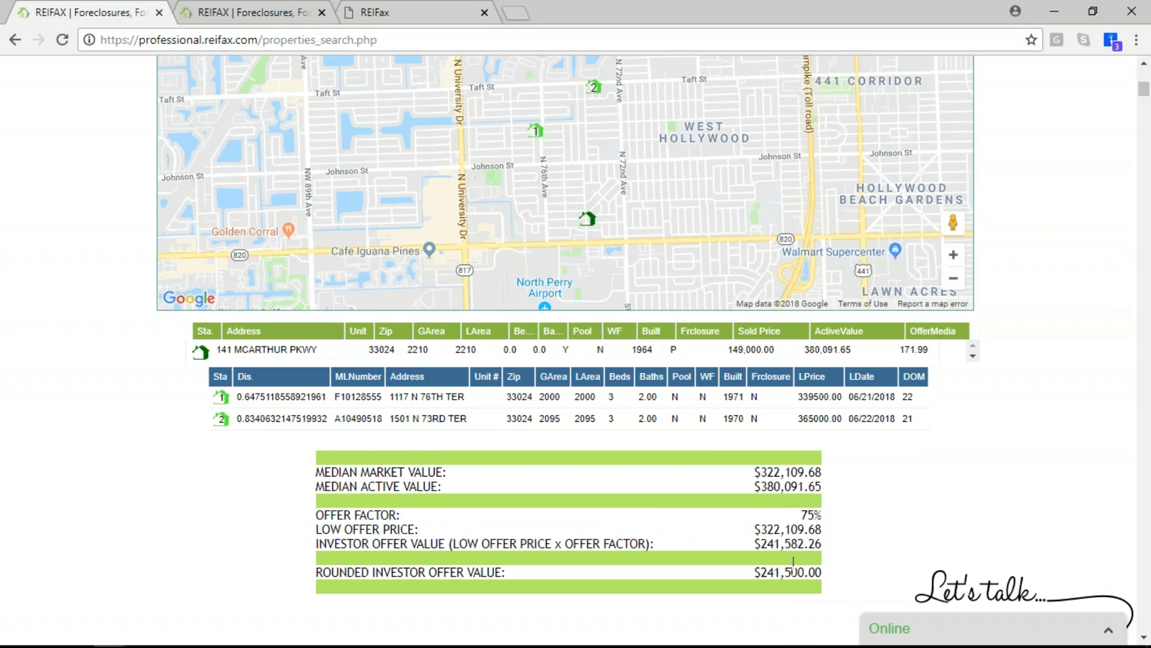
click(668, 144)
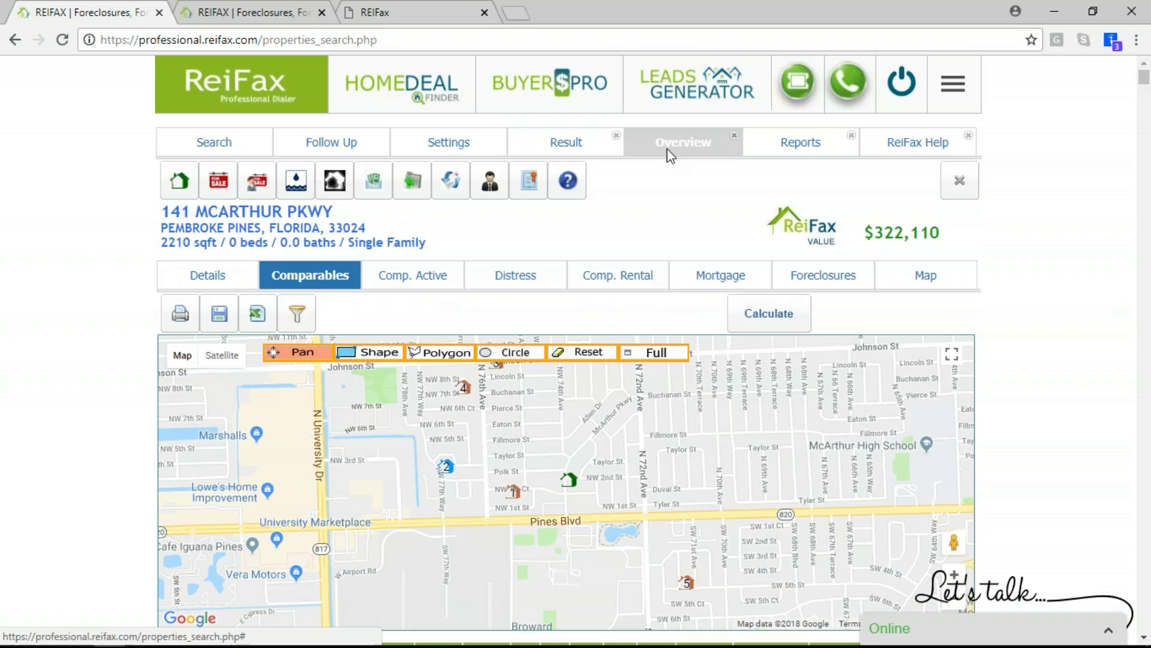
Rebuild the Investor's Offer Report with offer factor 85 instead of 75 and rounding to 1000's
click(490, 180)
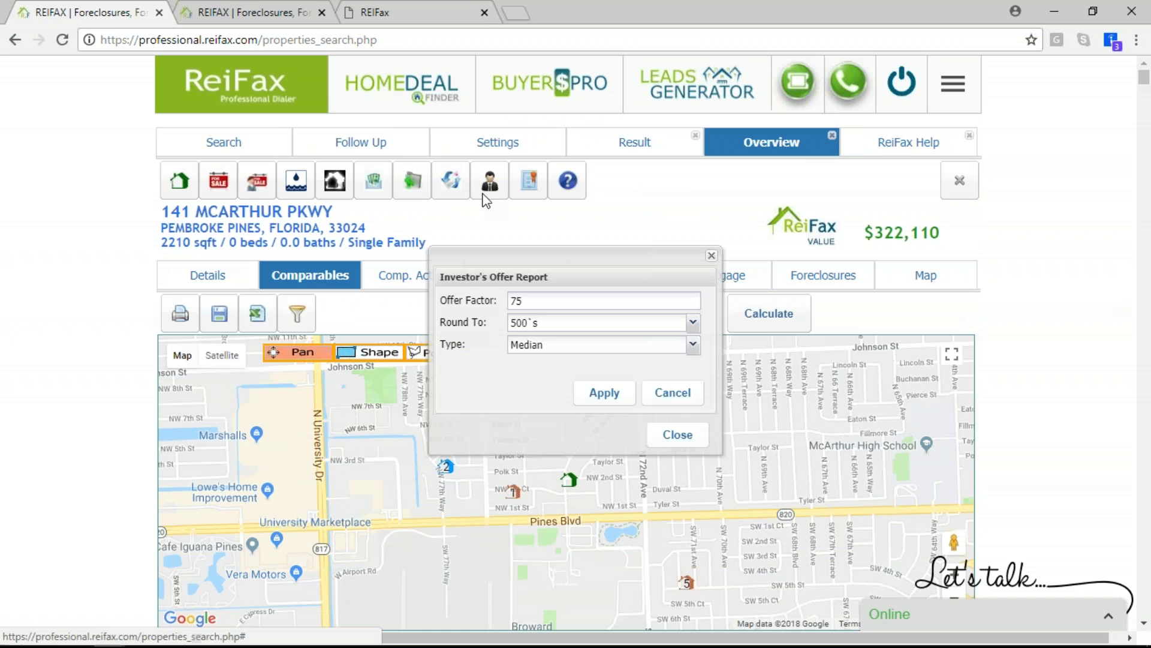
click(635, 302)
key(BackSpace)
key(BackSpace)
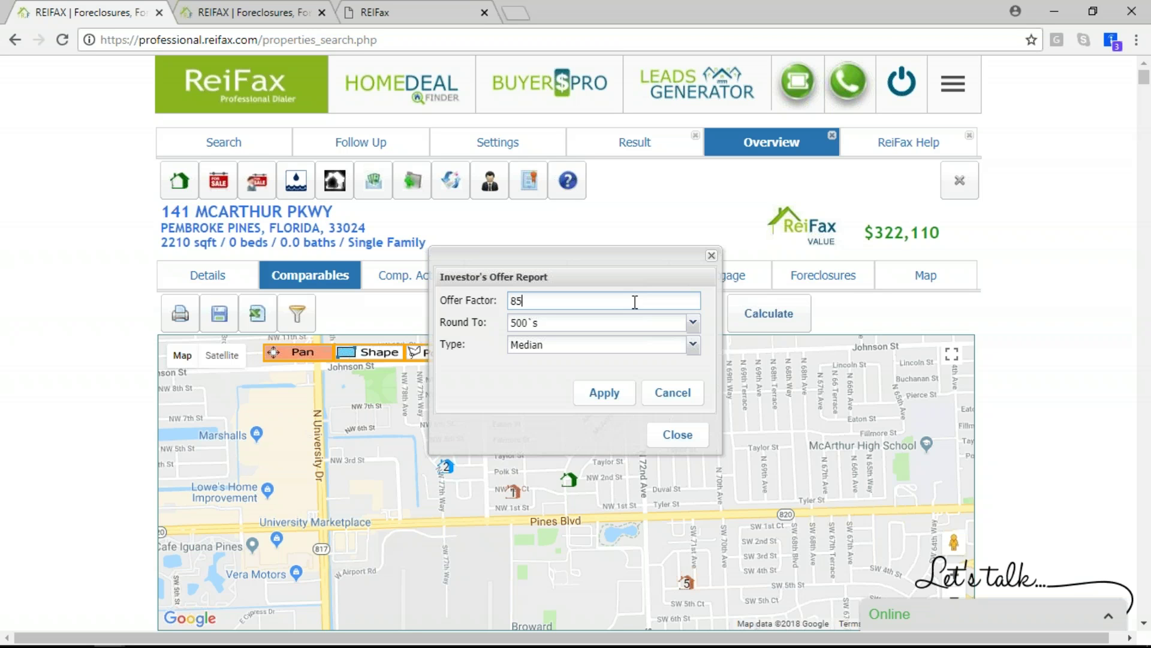
click(692, 324)
click(660, 392)
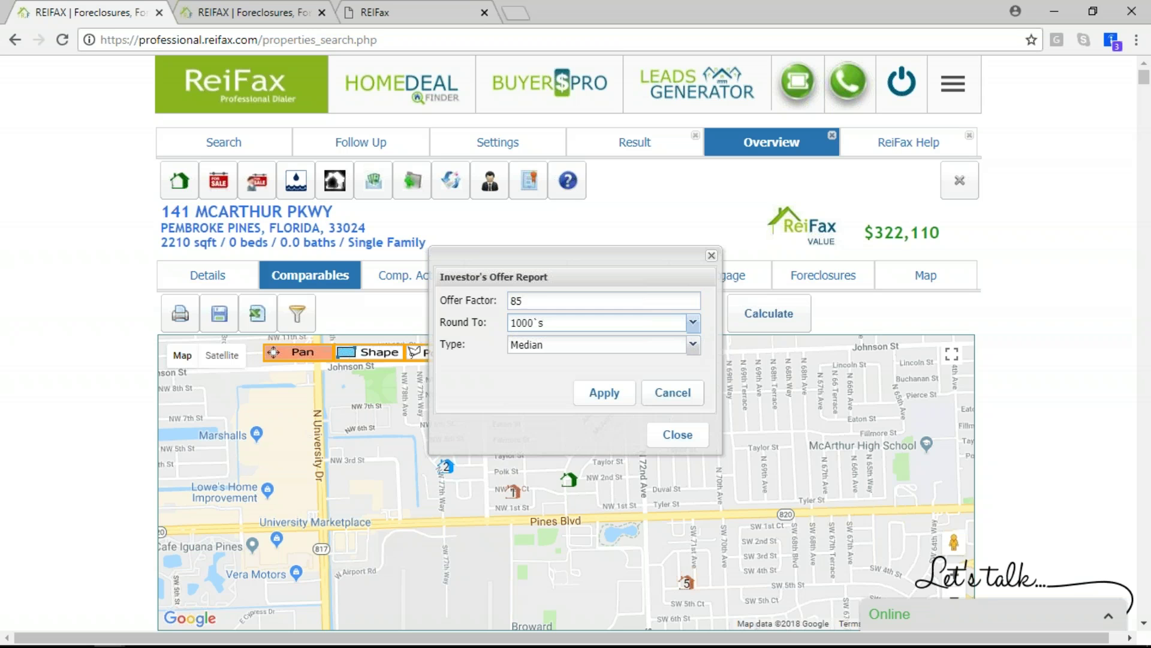
click(610, 401)
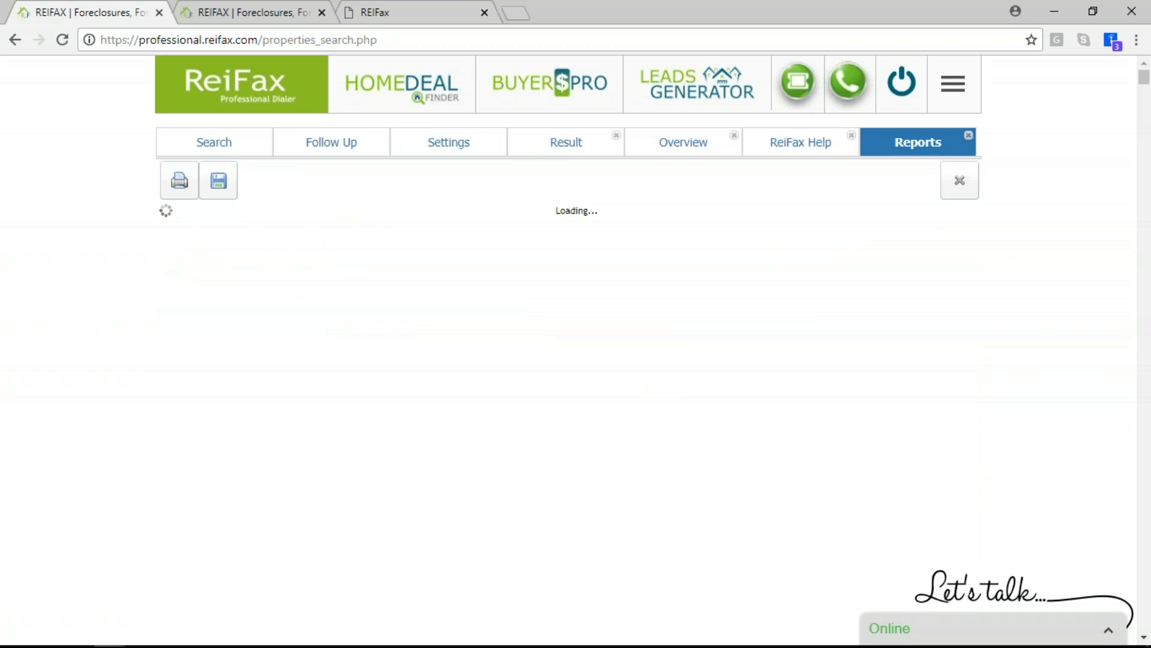
Highlight the median active value and the 85% offer factor in the report summary
scroll(735, 240, down, 13)
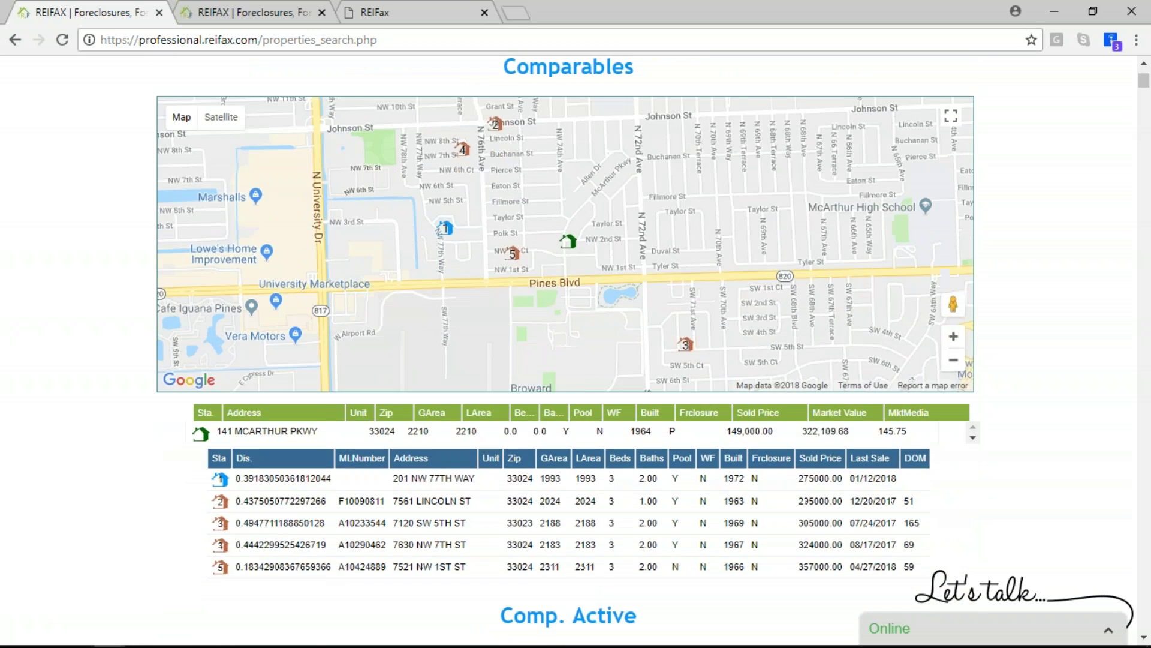
scroll(762, 210, down, 7)
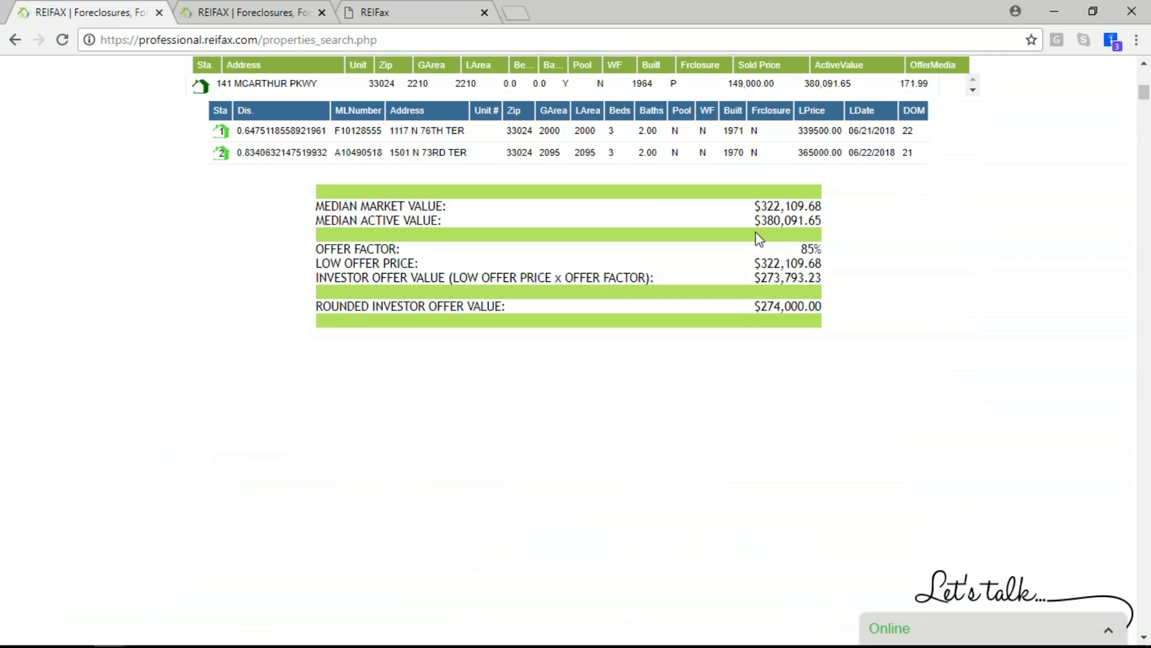
drag(762, 211, 806, 229)
scroll(650, 188, up, 1)
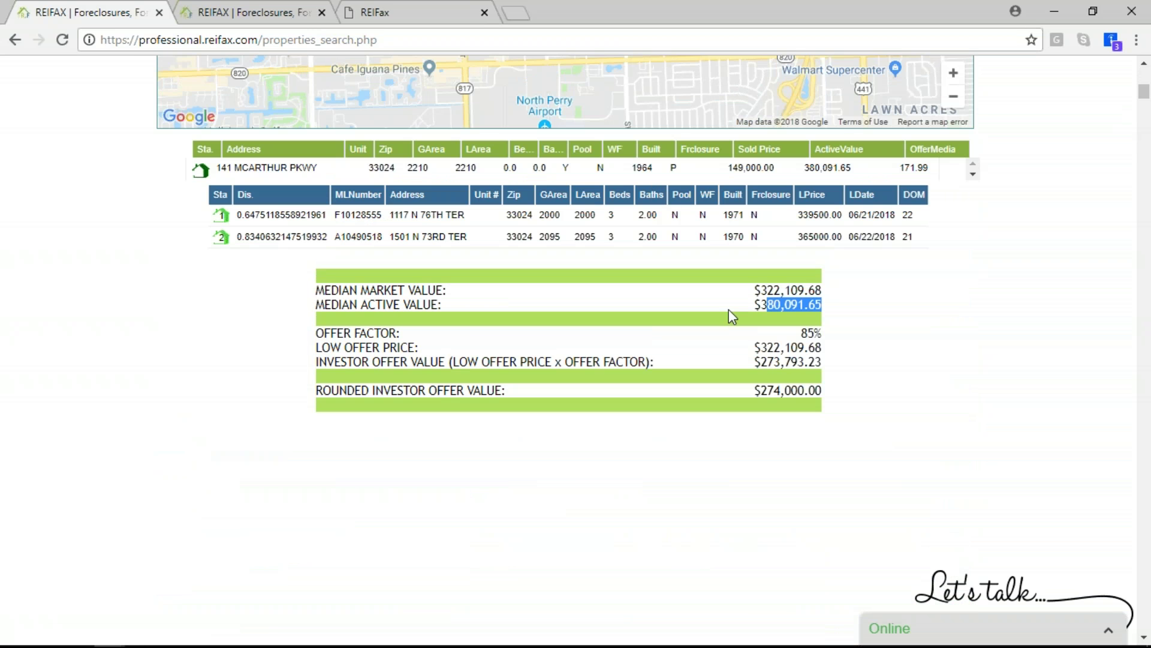
click(802, 340)
drag(802, 339, 833, 333)
click(823, 340)
Highlight the rounded investor offer of $274,000.00 derived from $273,793.23
click(828, 359)
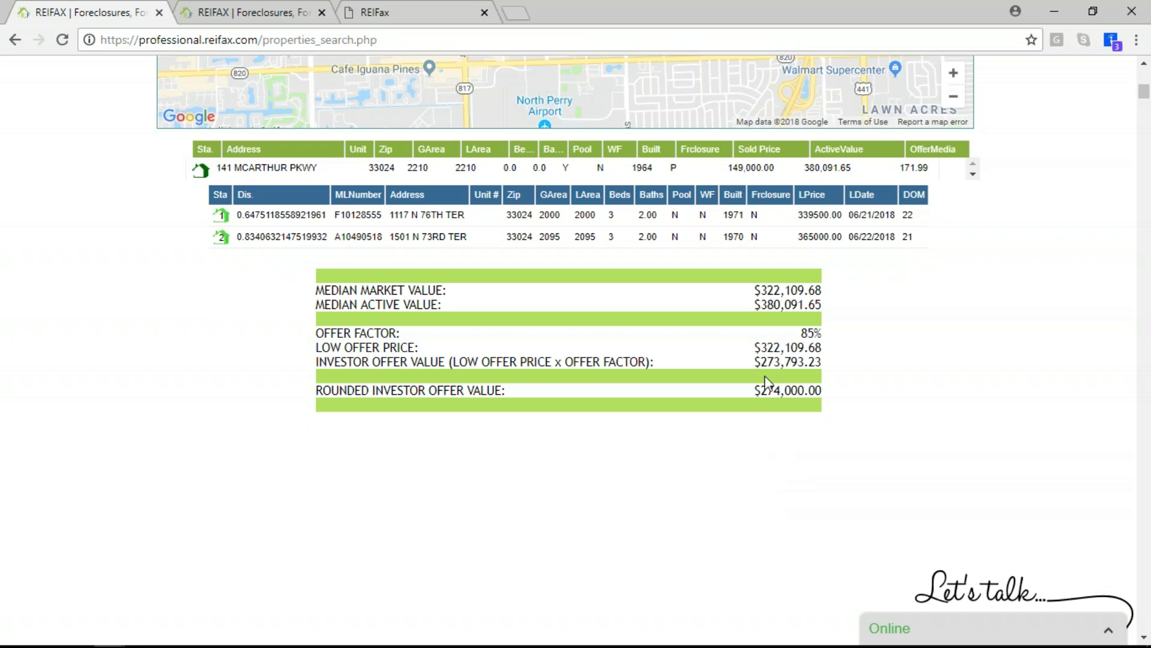
drag(763, 391, 835, 409)
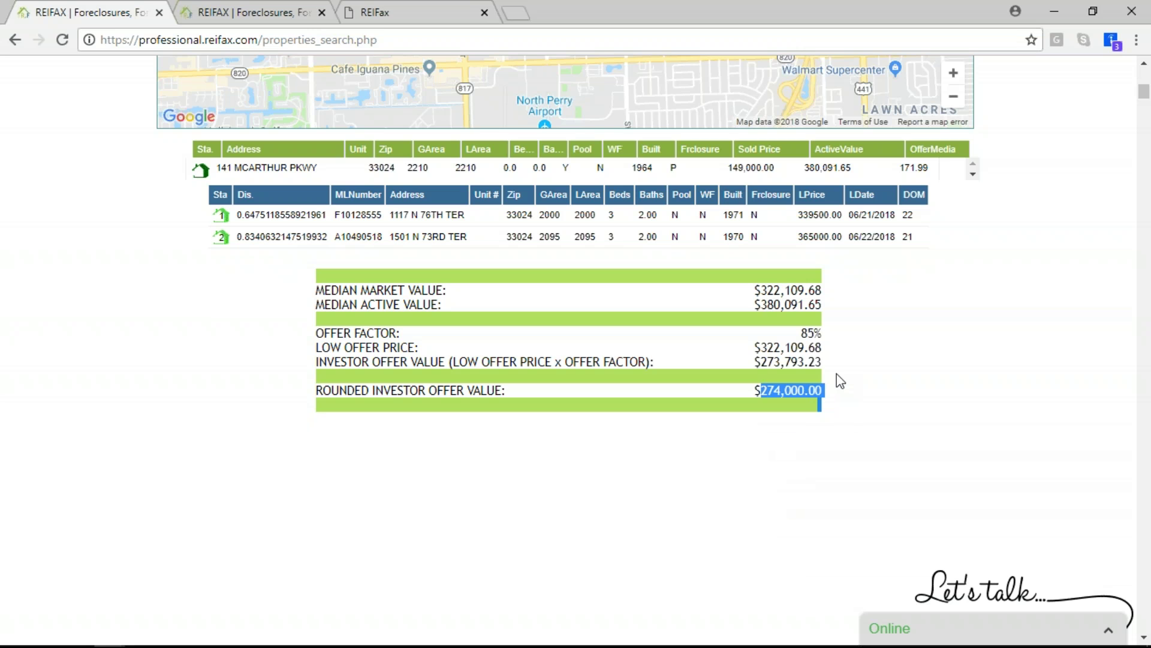
scroll(497, 312, up, 4)
scroll(505, 313, up, 14)
scroll(728, 499, down, 10)
scroll(728, 499, down, 6)
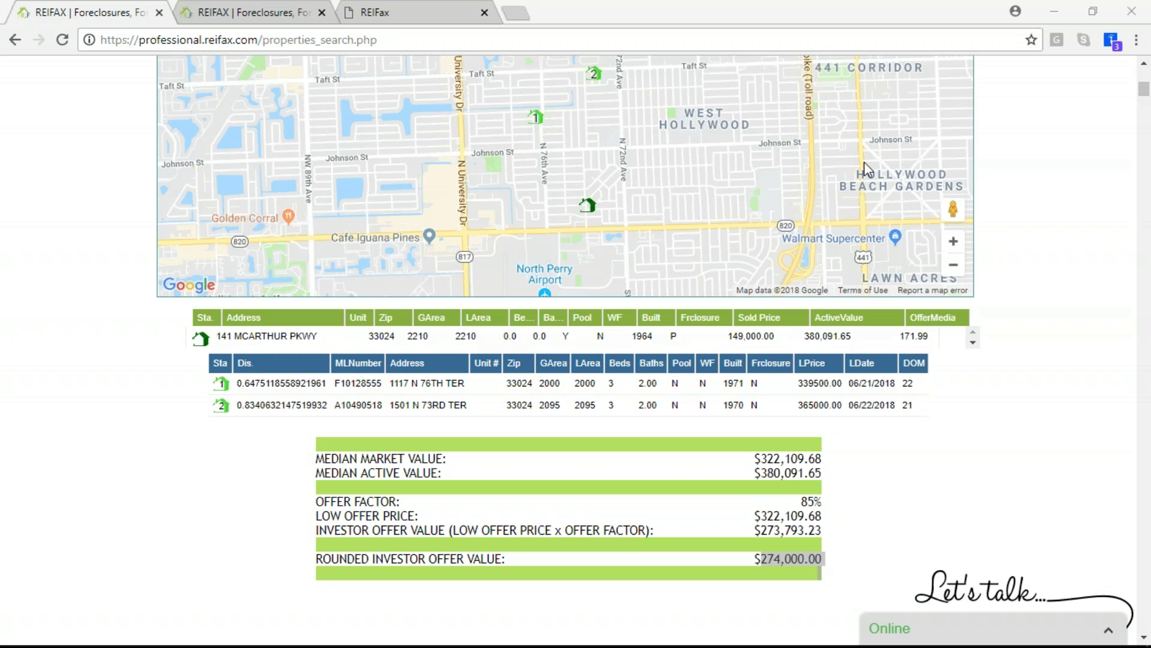
scroll(697, 203, up, 15)
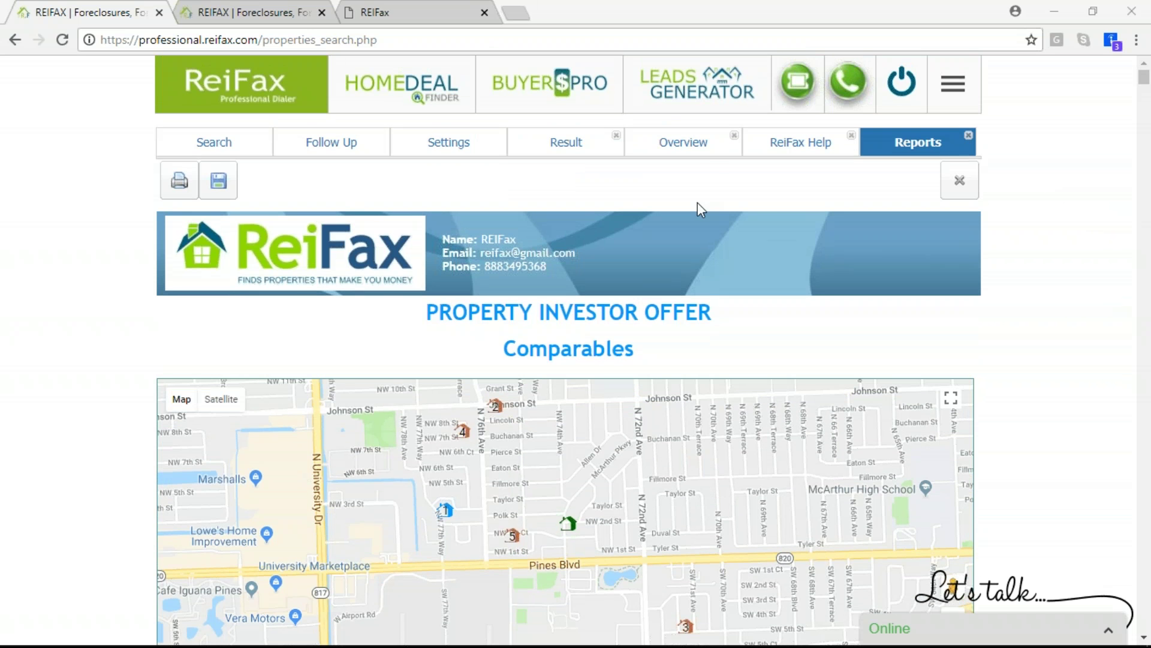
Back on the Overview, set the comparables ClosingDT filter to 6 month(s) and apply it
click(683, 144)
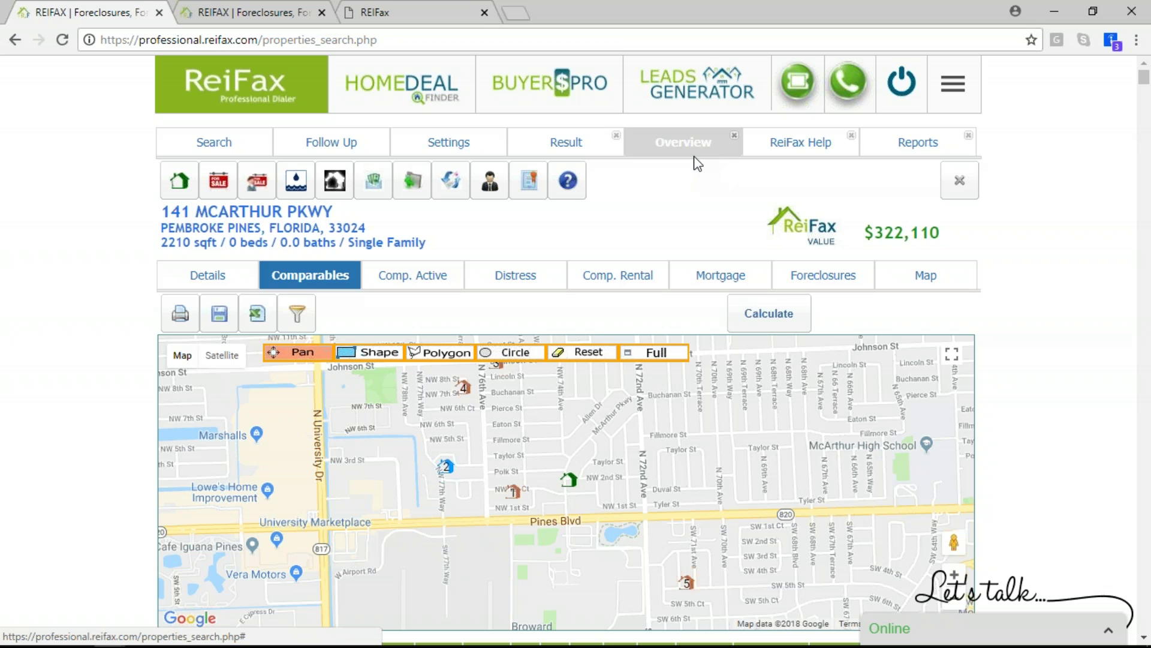
scroll(1009, 366, down, 3)
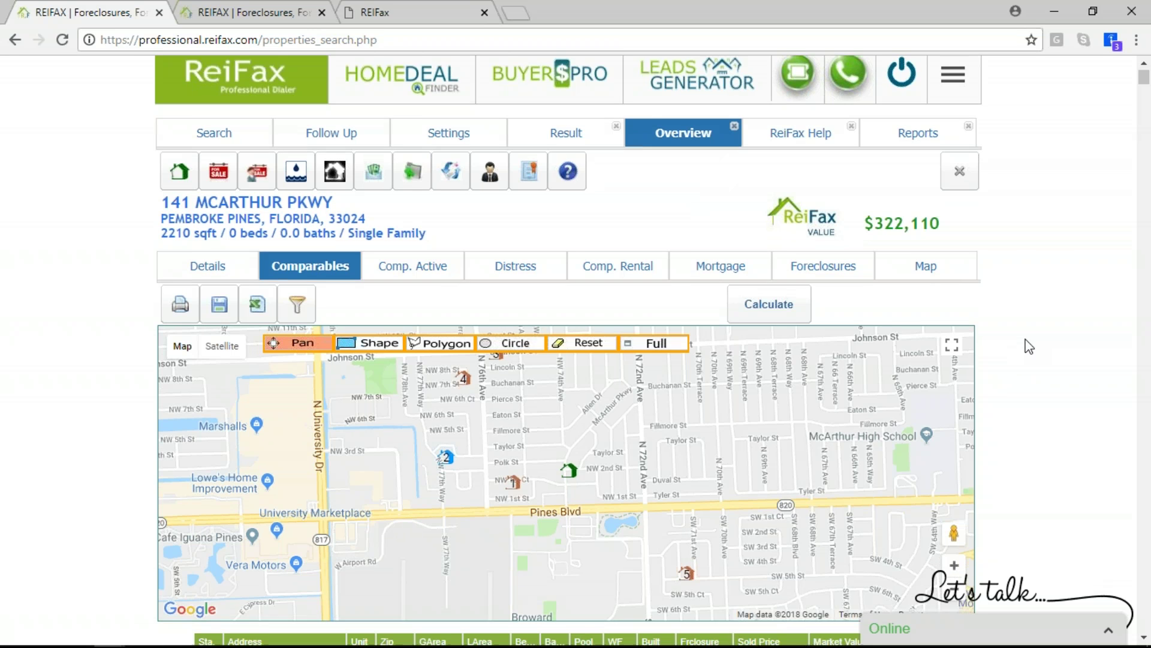
scroll(764, 455, down, 3)
mouse_move(886, 465)
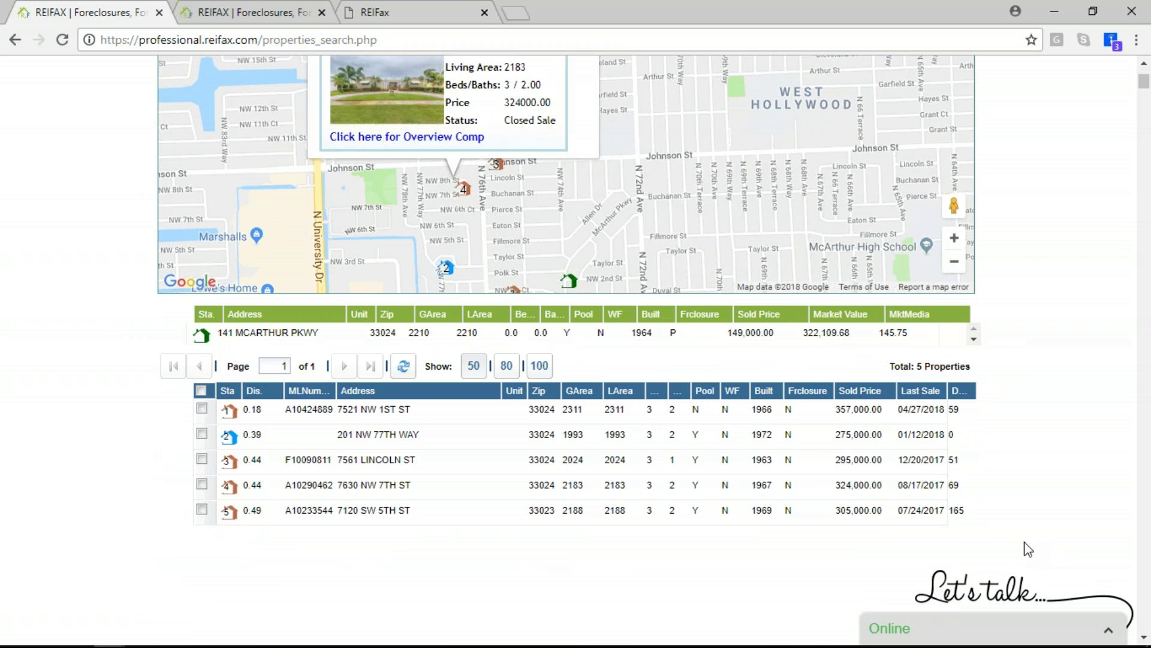
scroll(1027, 548, up, 6)
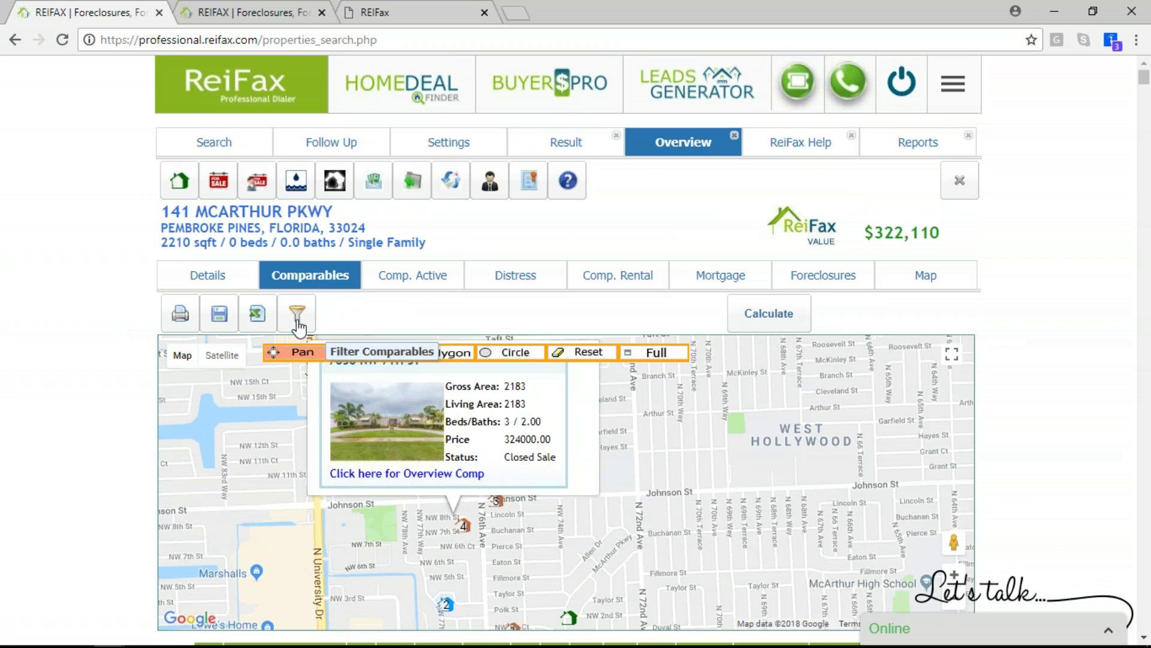
click(297, 313)
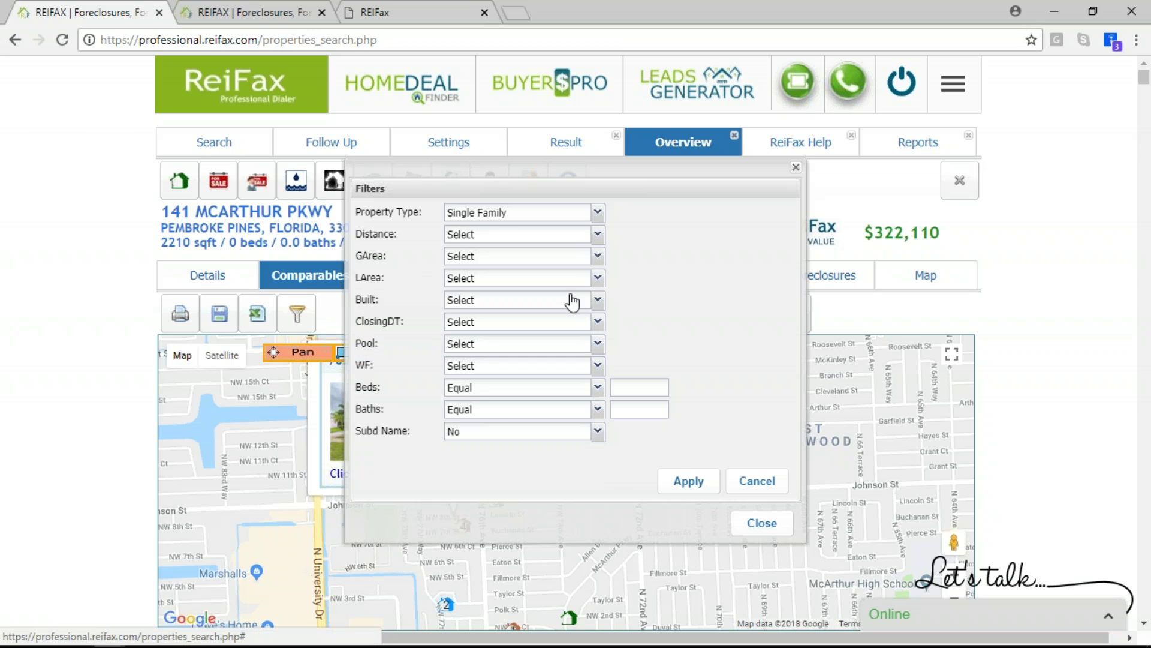
click(598, 322)
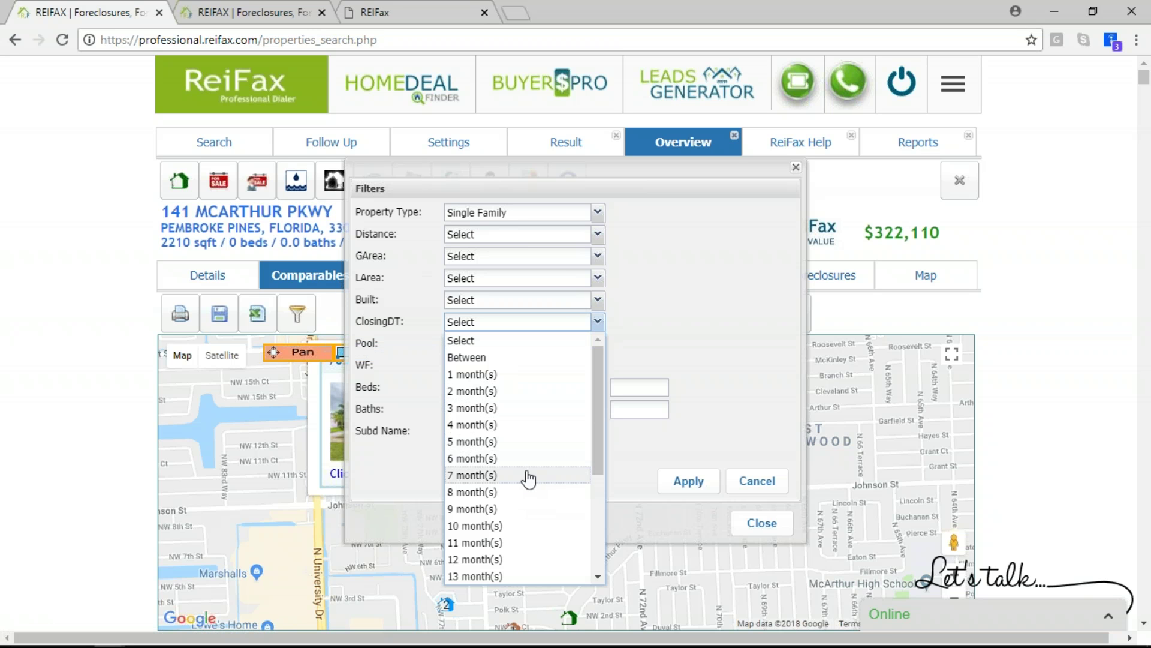
click(552, 458)
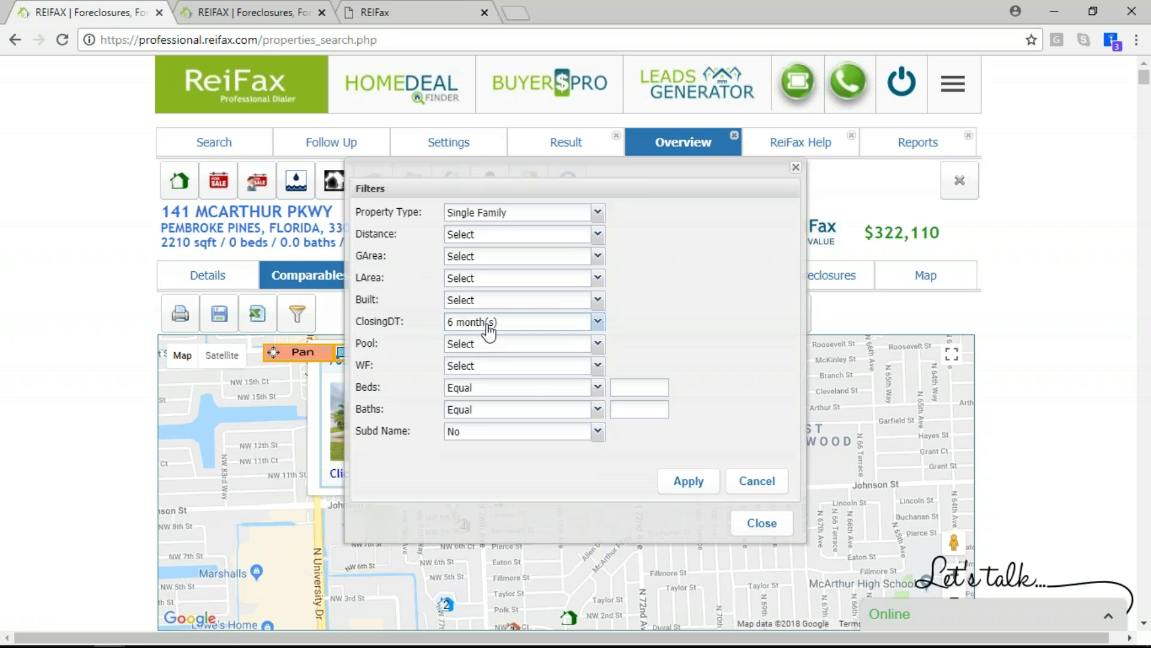
click(696, 483)
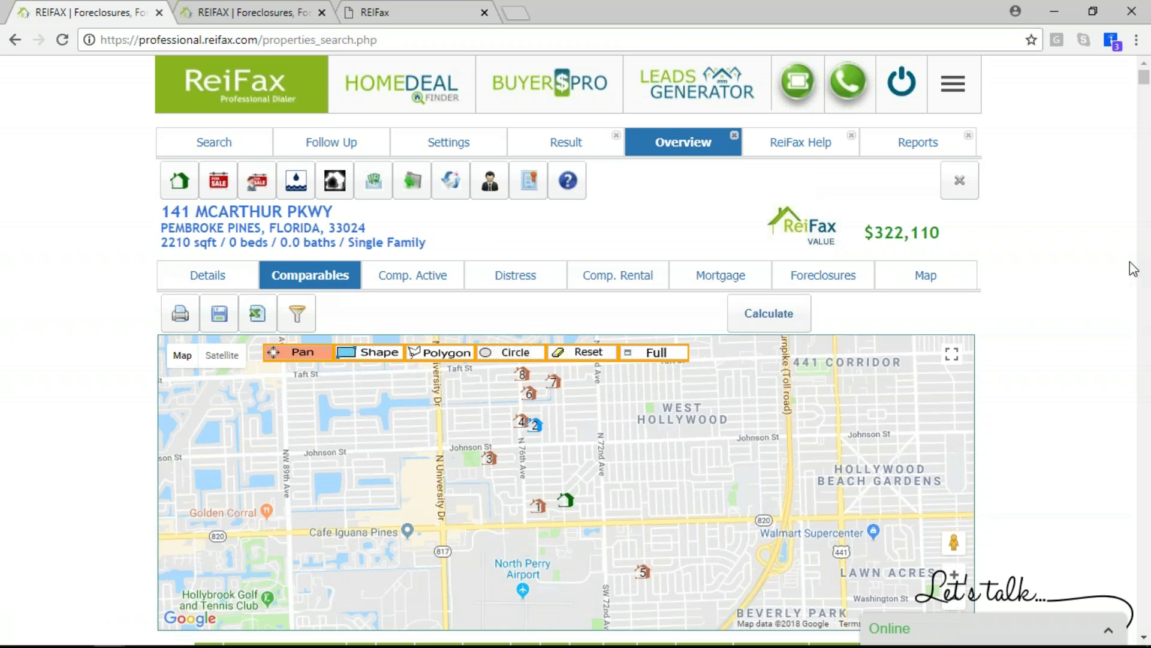
Sort the eight 6-month comparables by sold price, from $357,000 down to $55,000
mouse_move(1101, 583)
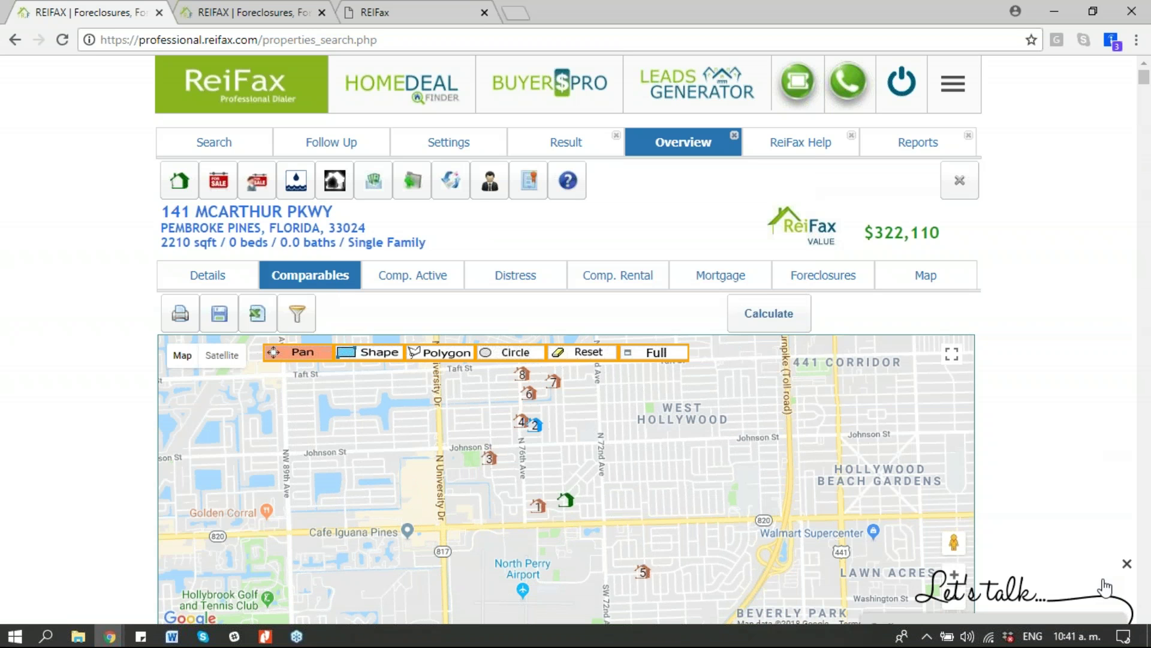
click(1144, 637)
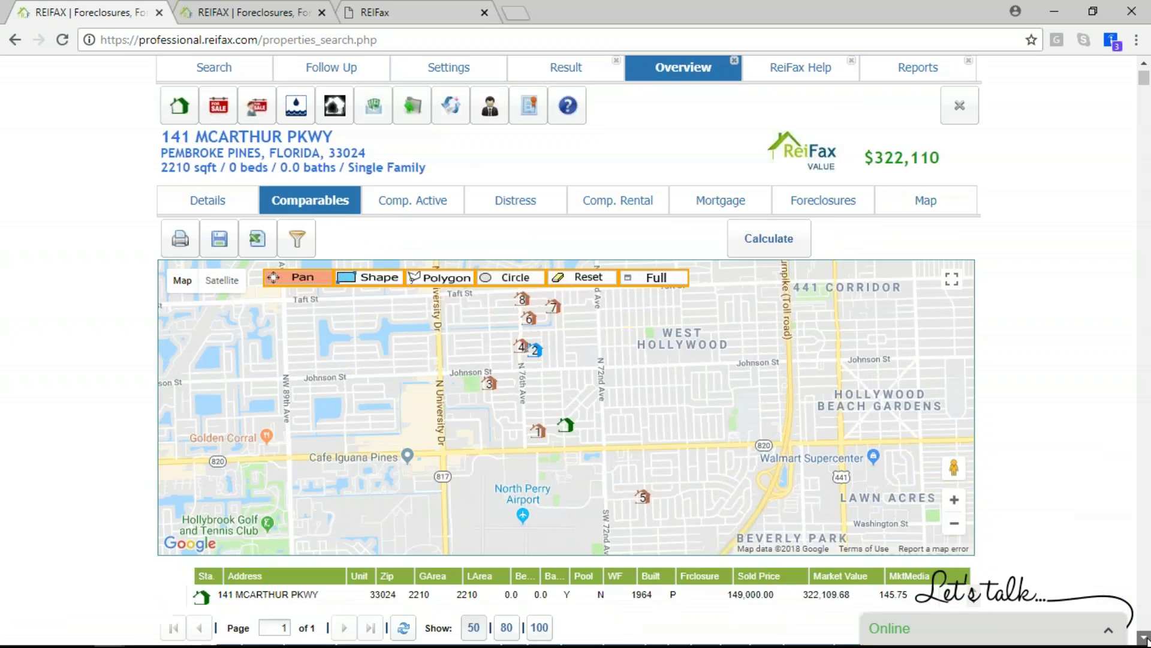
click(1143, 637)
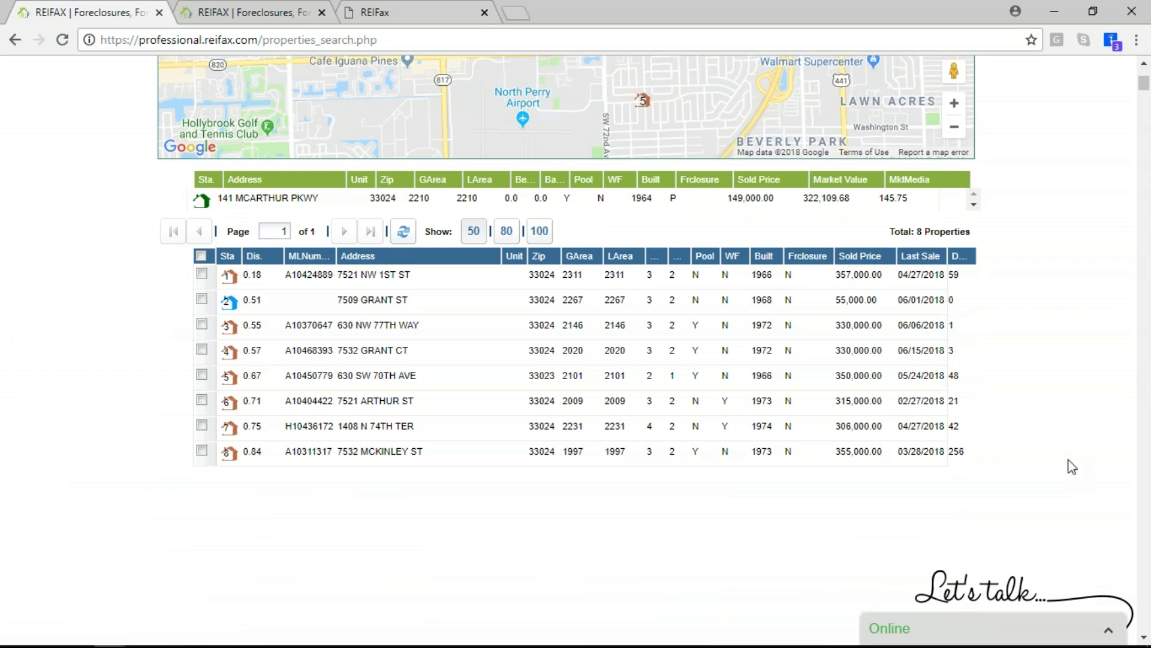
scroll(1042, 405, up, 7)
scroll(1042, 408, down, 4)
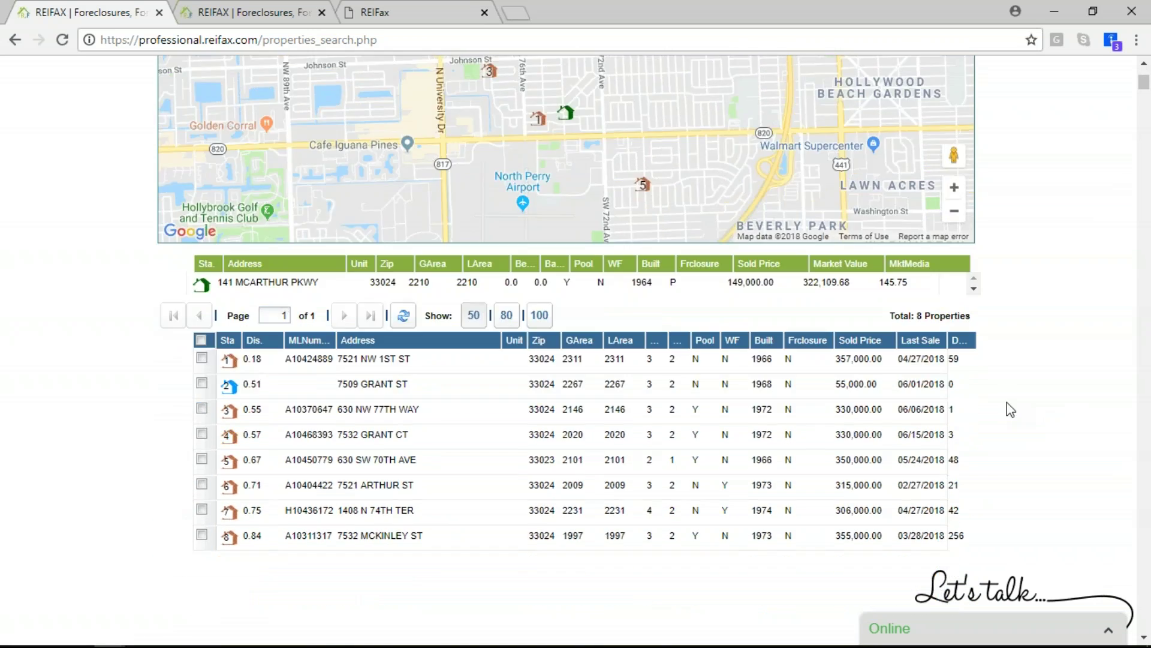
scroll(866, 431, down, 1)
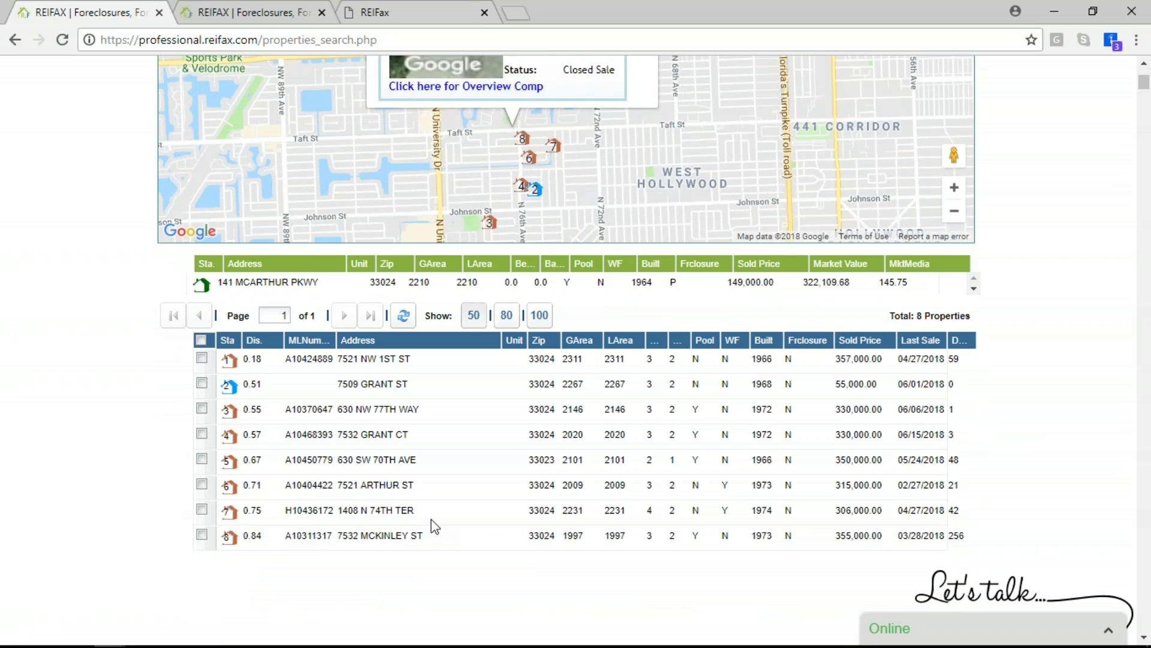
mouse_move(383, 483)
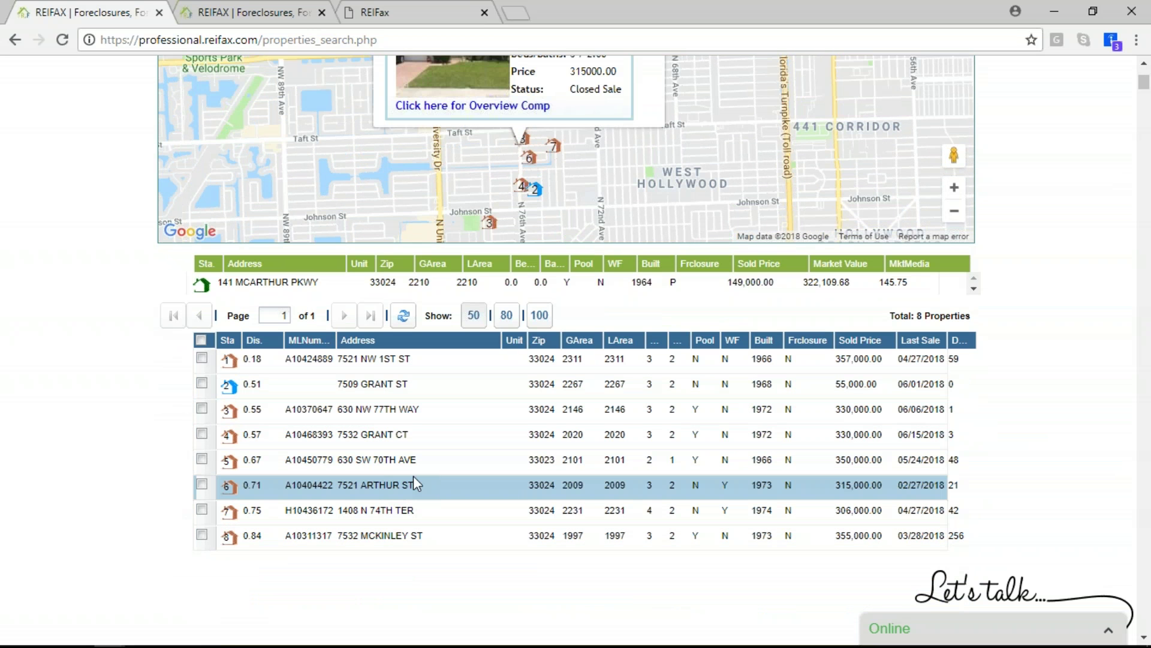
click(722, 467)
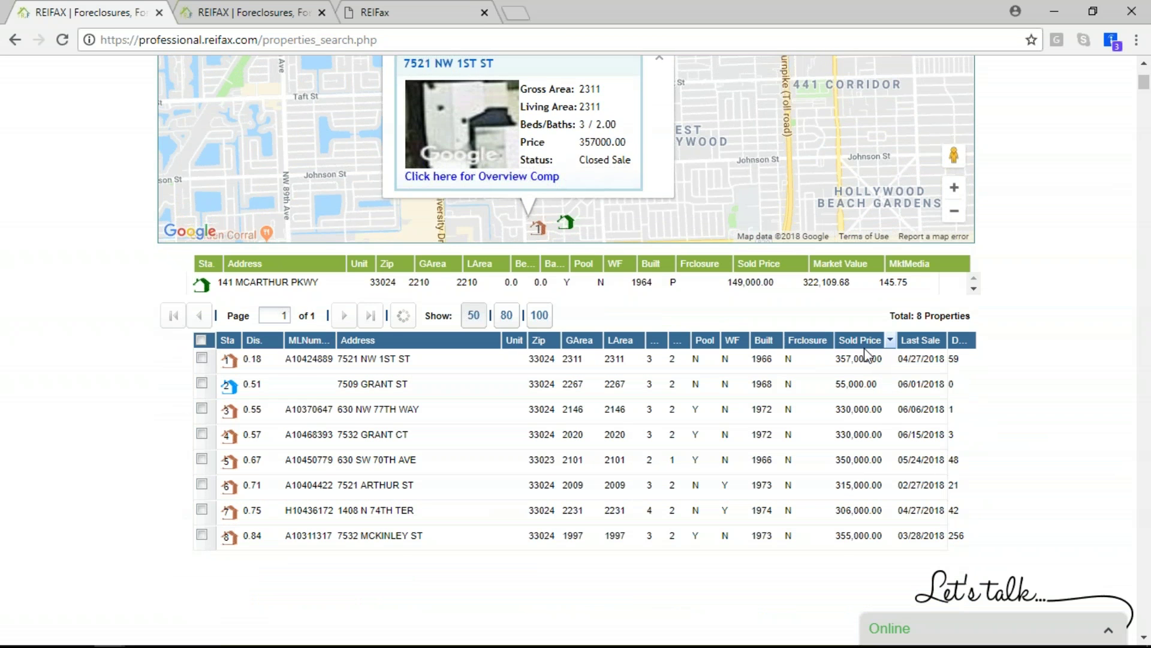
click(861, 340)
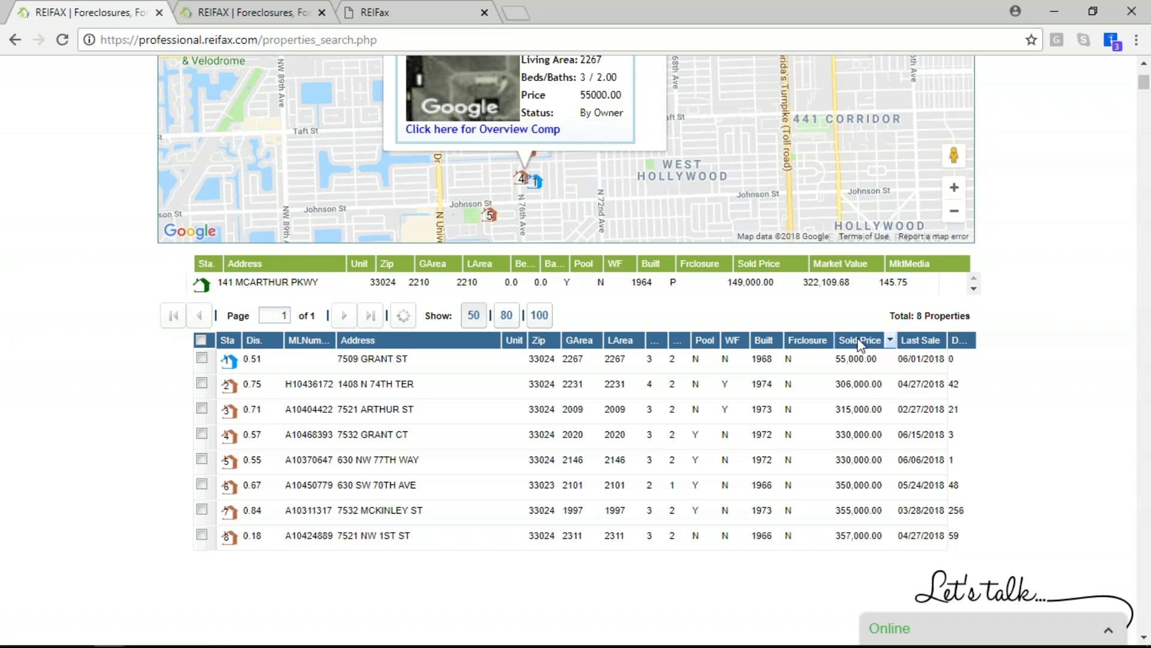
click(861, 340)
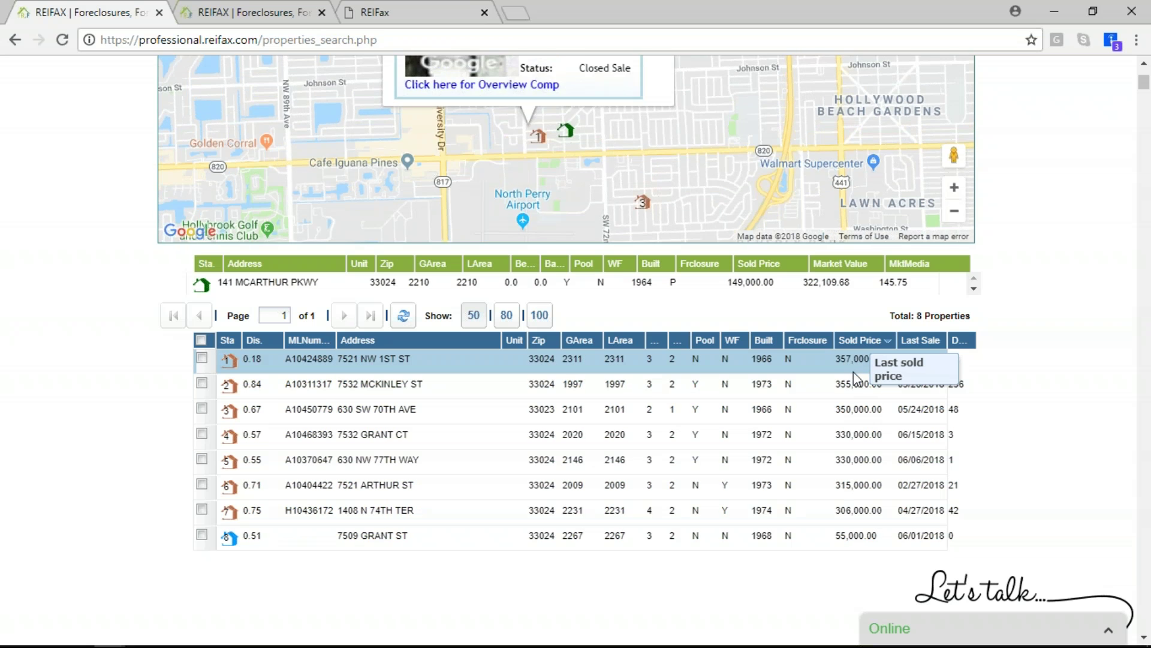
click(202, 358)
click(202, 384)
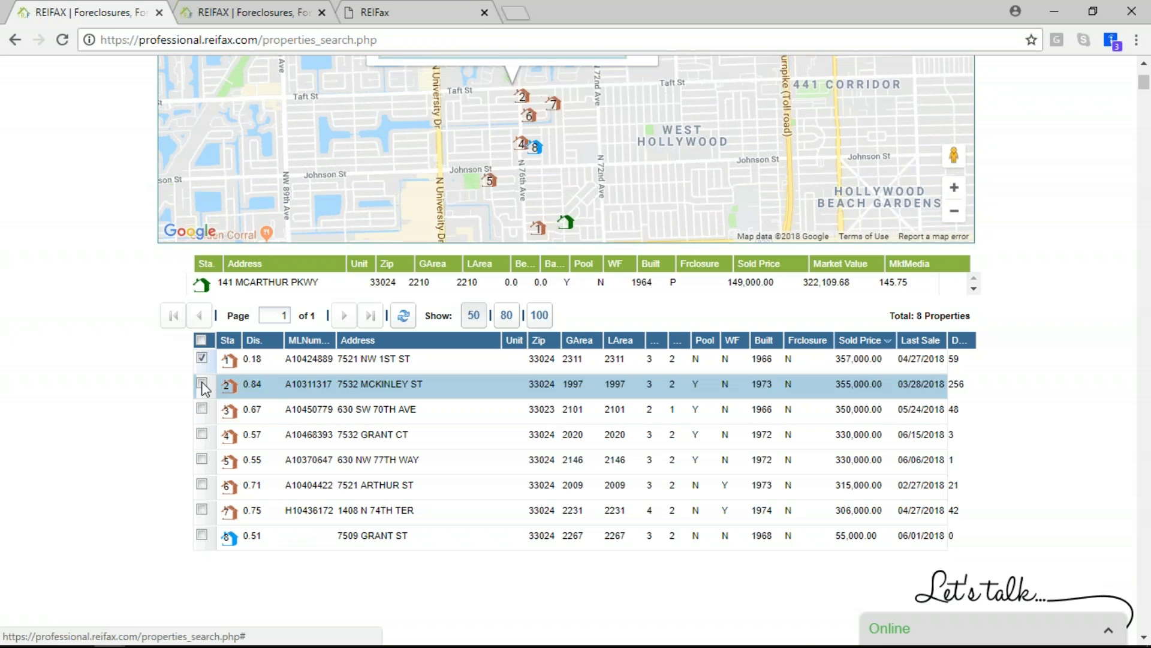
double_click(200, 428)
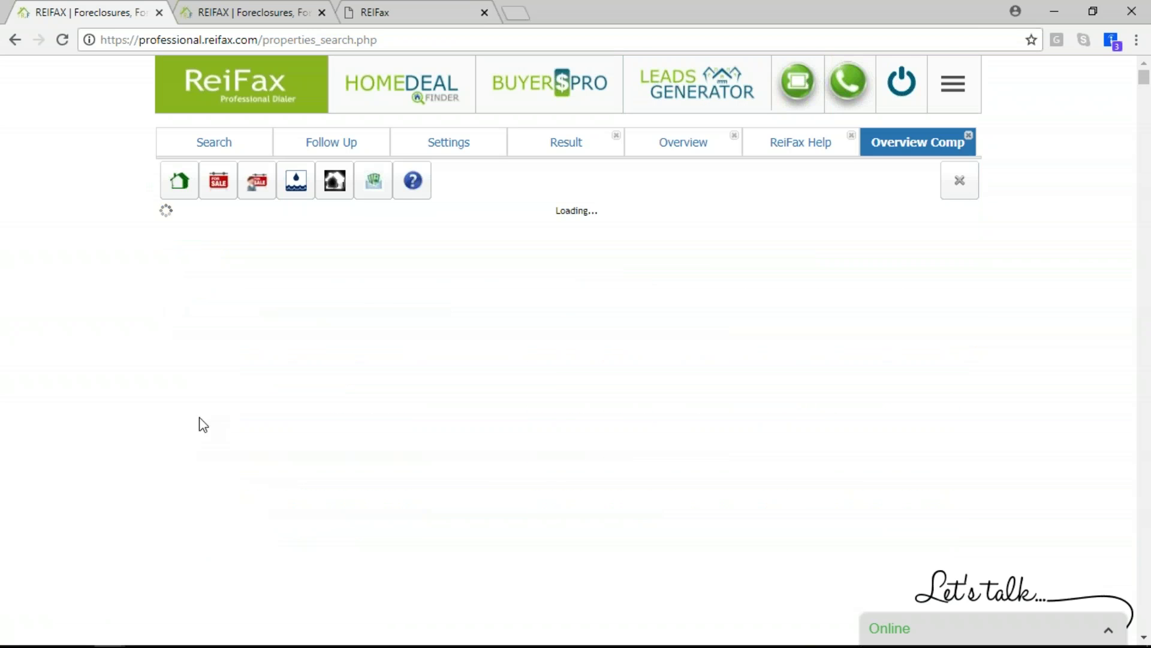
click(683, 142)
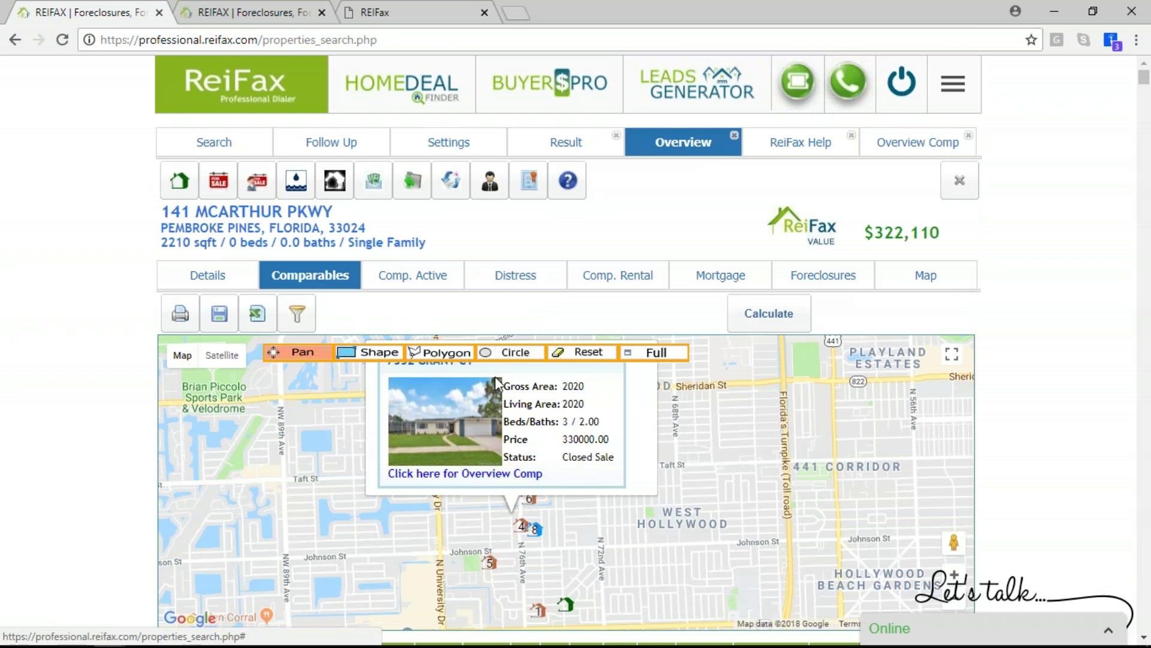
scroll(494, 376, down, 1)
scroll(1120, 434, down, 2)
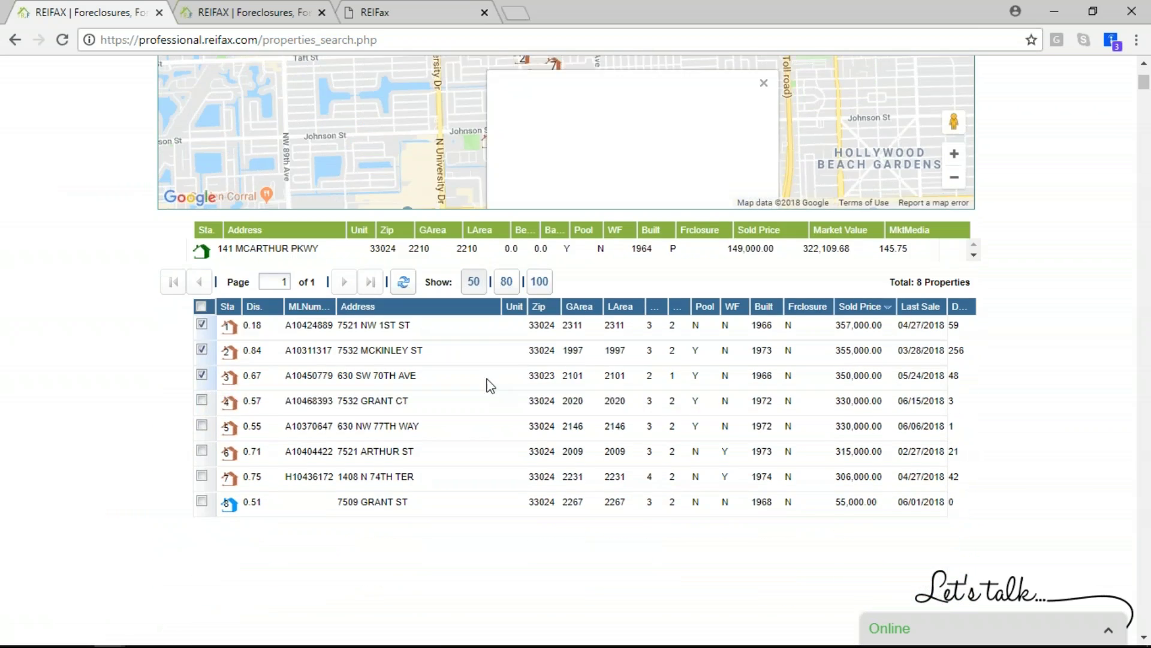
click(202, 400)
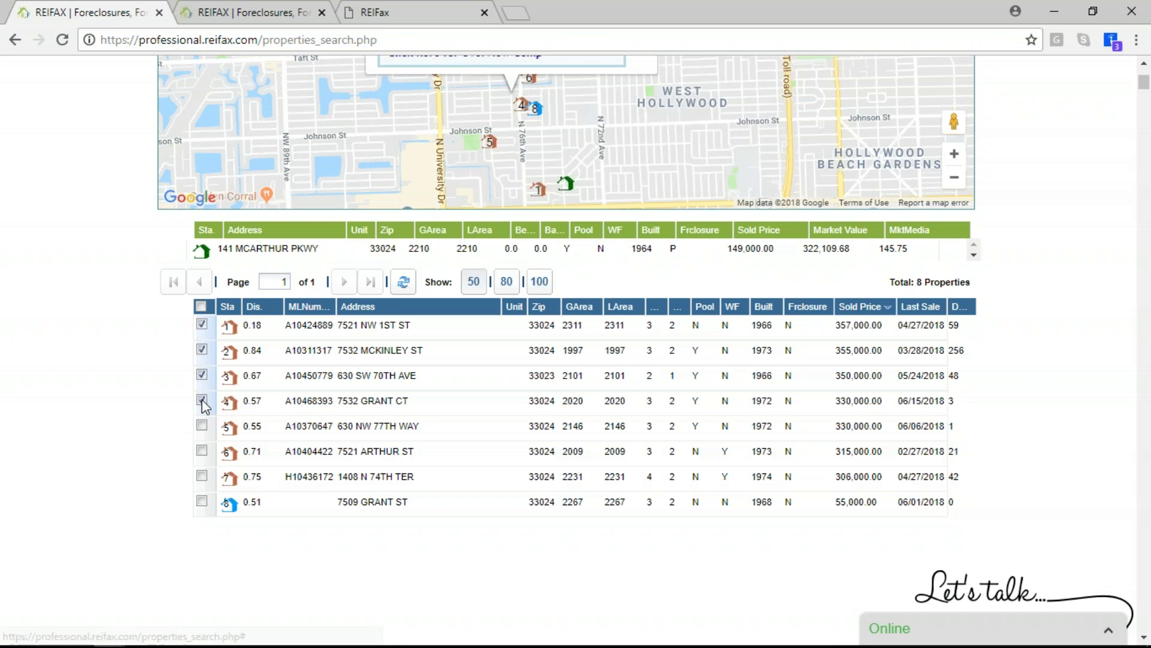
click(202, 425)
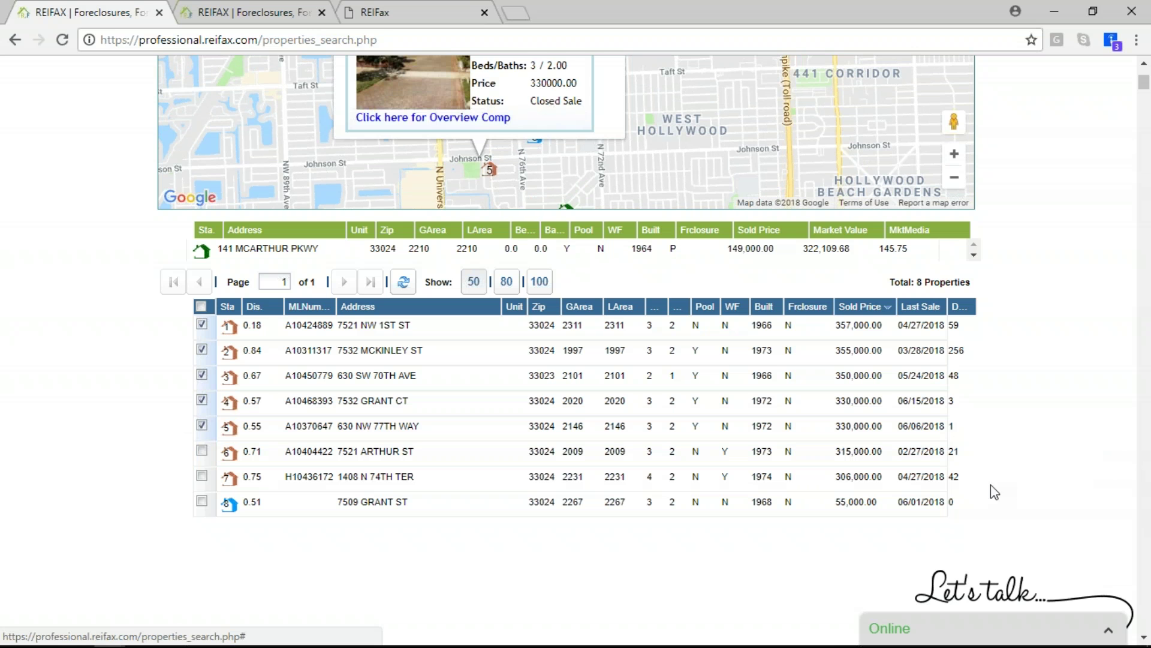
click(200, 426)
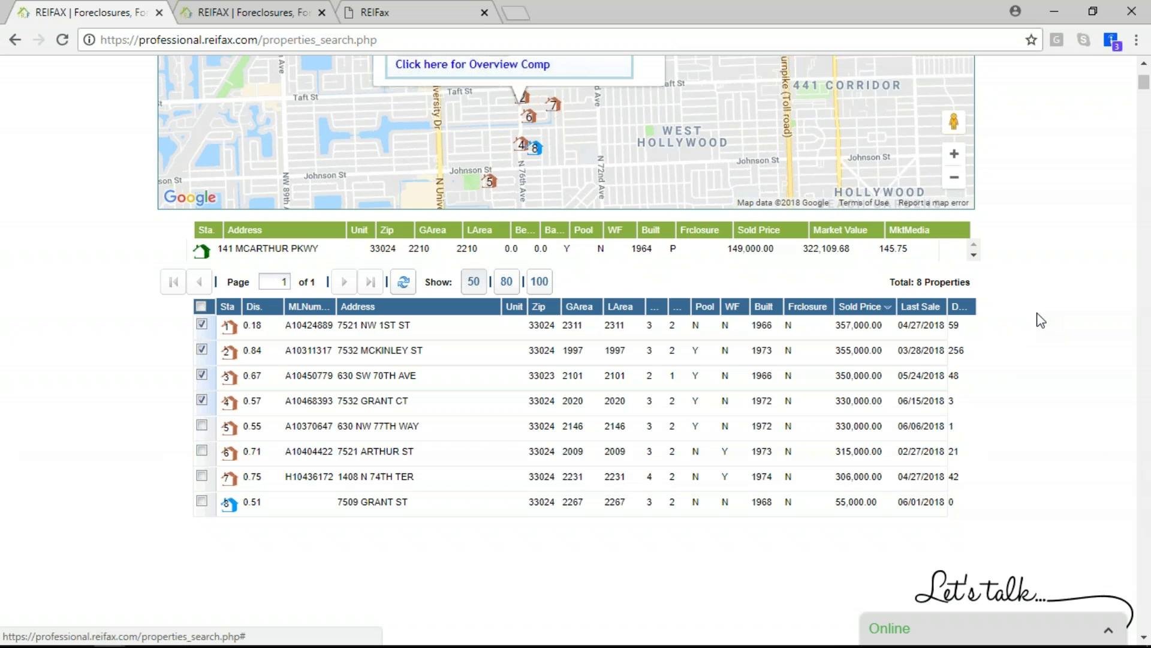
scroll(1041, 324, up, 4)
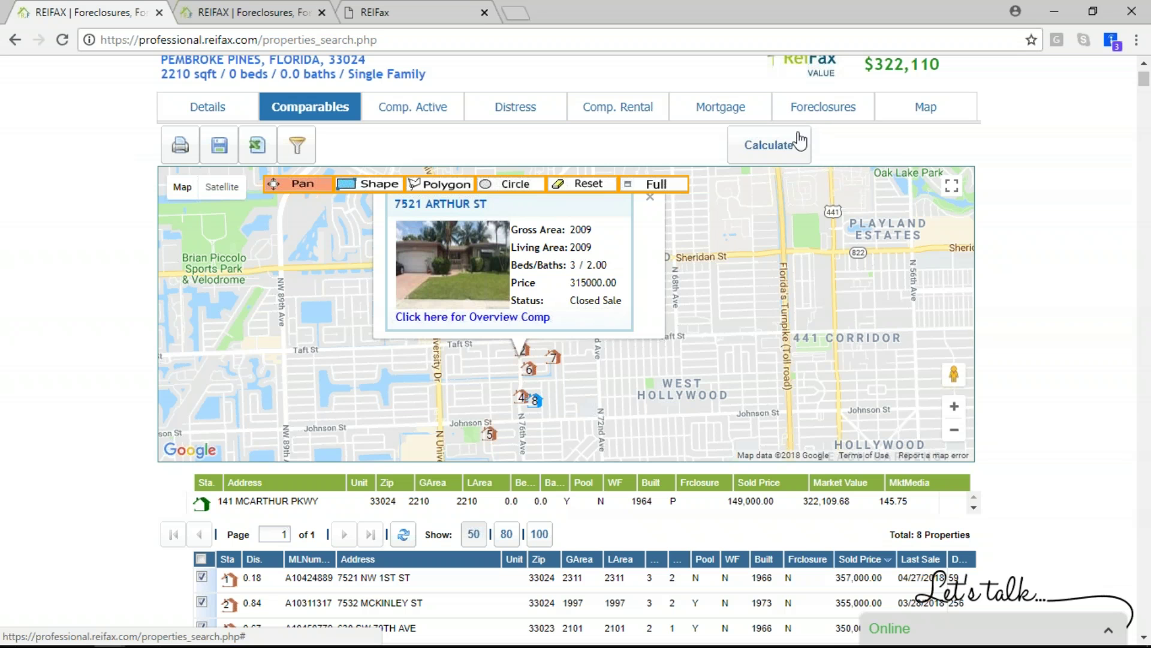
Recalculate the market value from the four checked comparables: $364,598.81 and 164.98 per sq ft
click(779, 161)
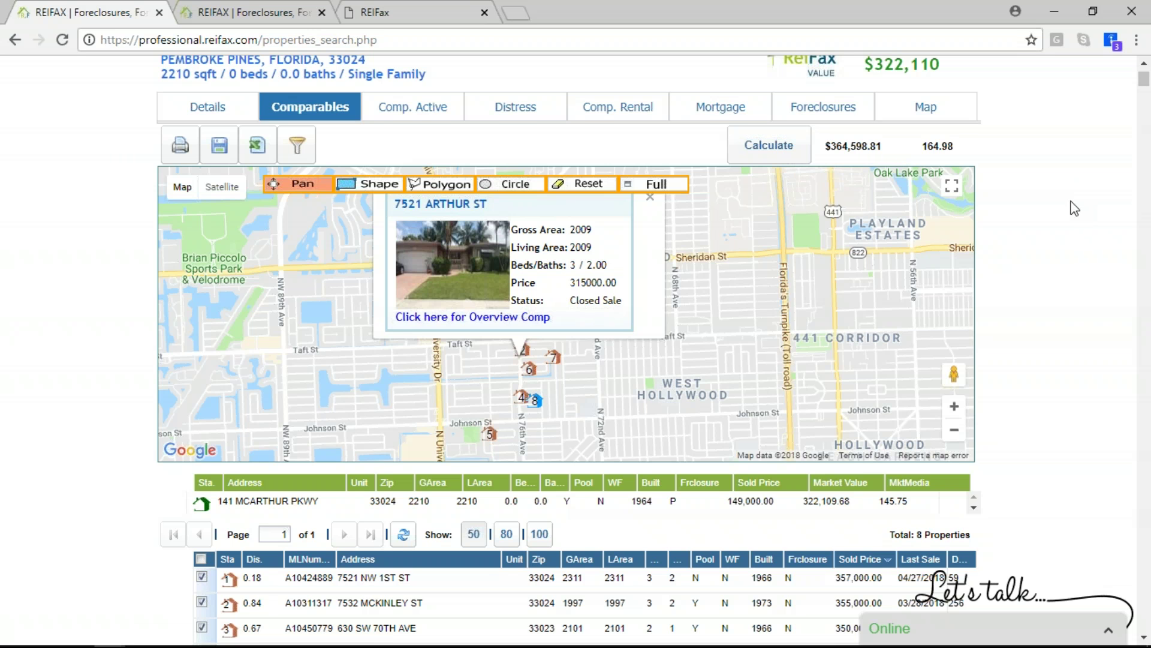
scroll(1073, 209, down, 2)
mouse_move(937, 519)
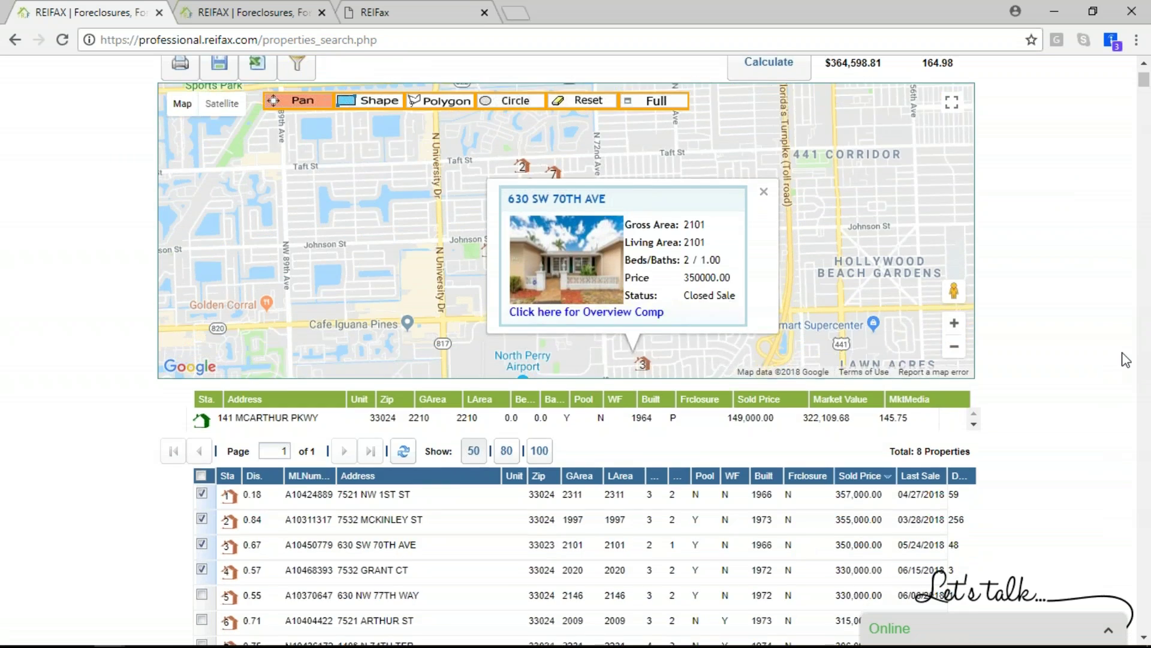
scroll(1125, 359, up, 4)
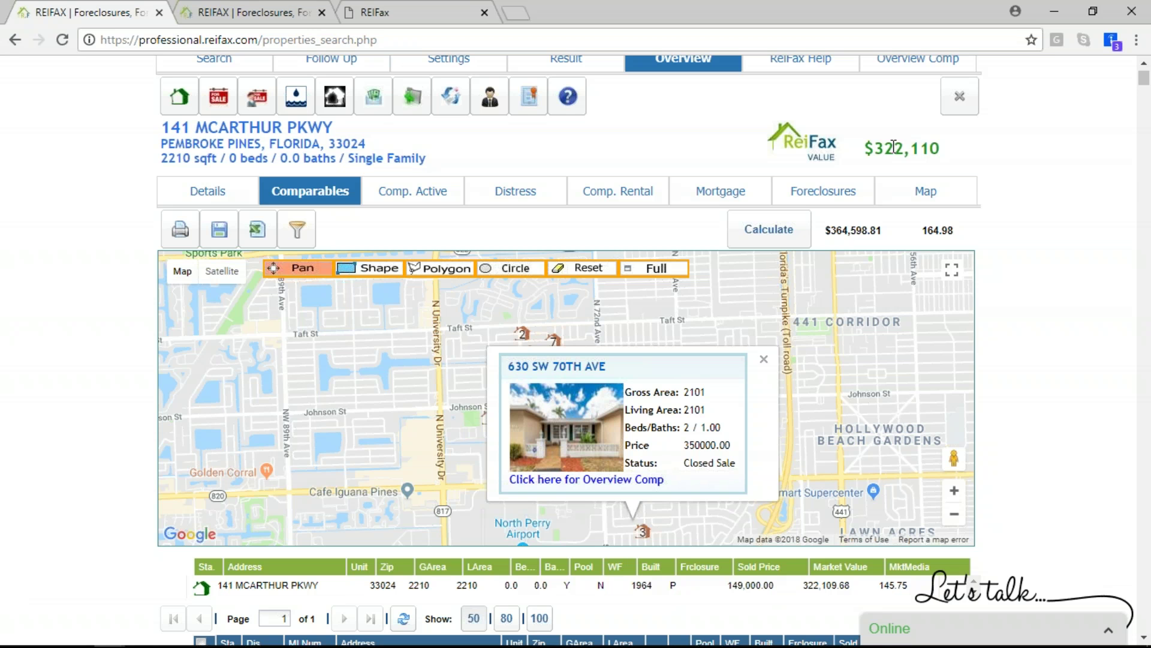
Highlight the $322,110 ReiFax value to compare against the calculated market value
drag(878, 156, 1006, 167)
scroll(1005, 167, down, 3)
scroll(1005, 167, up, 1)
scroll(1005, 167, down, 1)
scroll(1005, 167, down, 6)
scroll(1006, 167, up, 7)
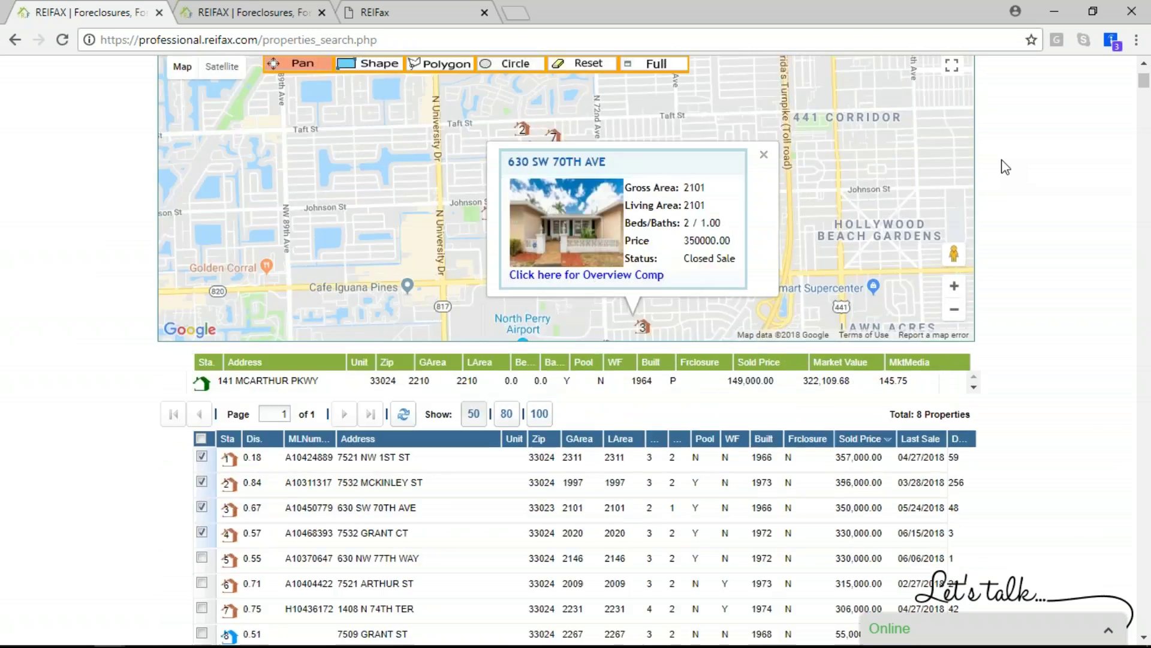
scroll(1006, 167, up, 1)
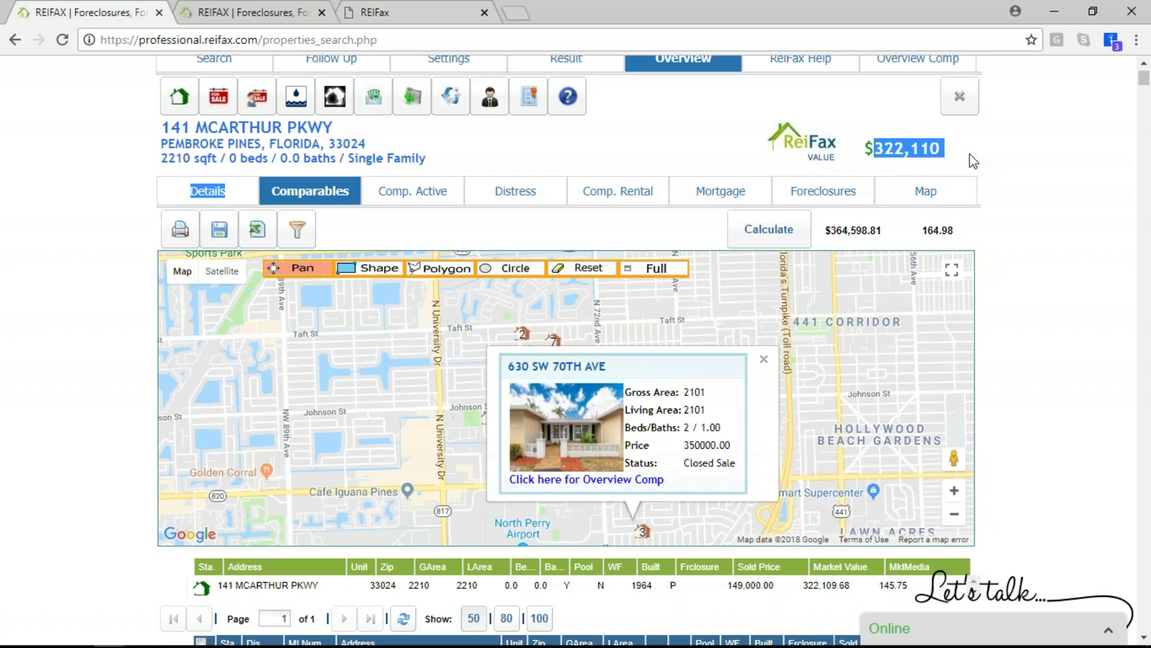
scroll(1013, 318, down, 5)
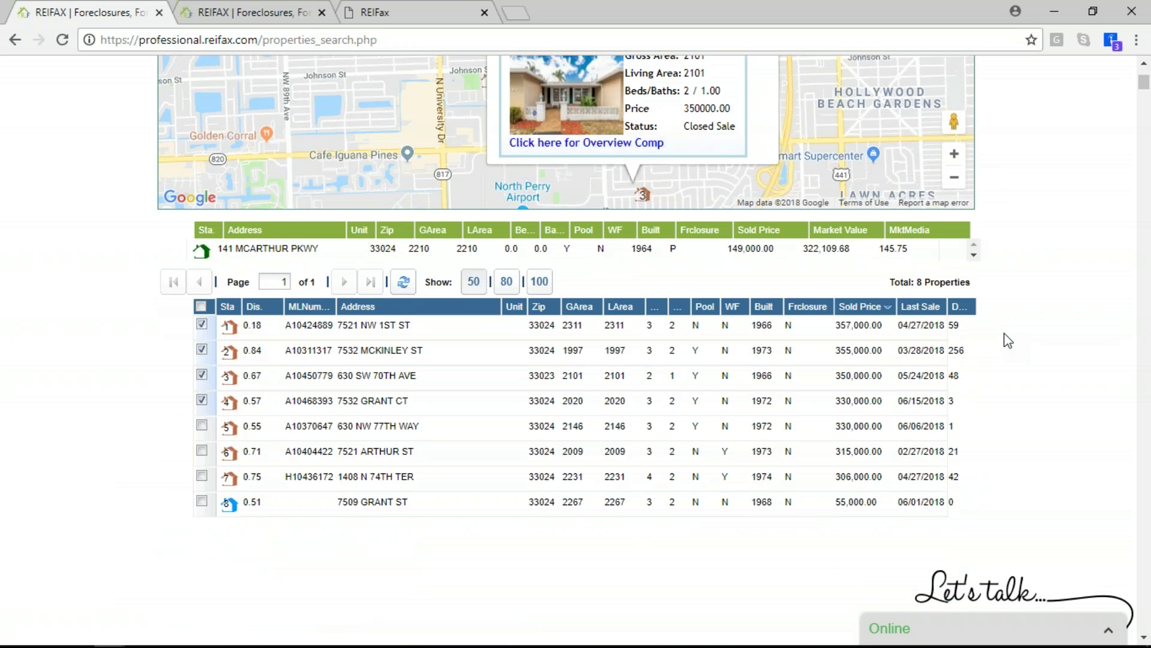
scroll(1007, 340, up, 7)
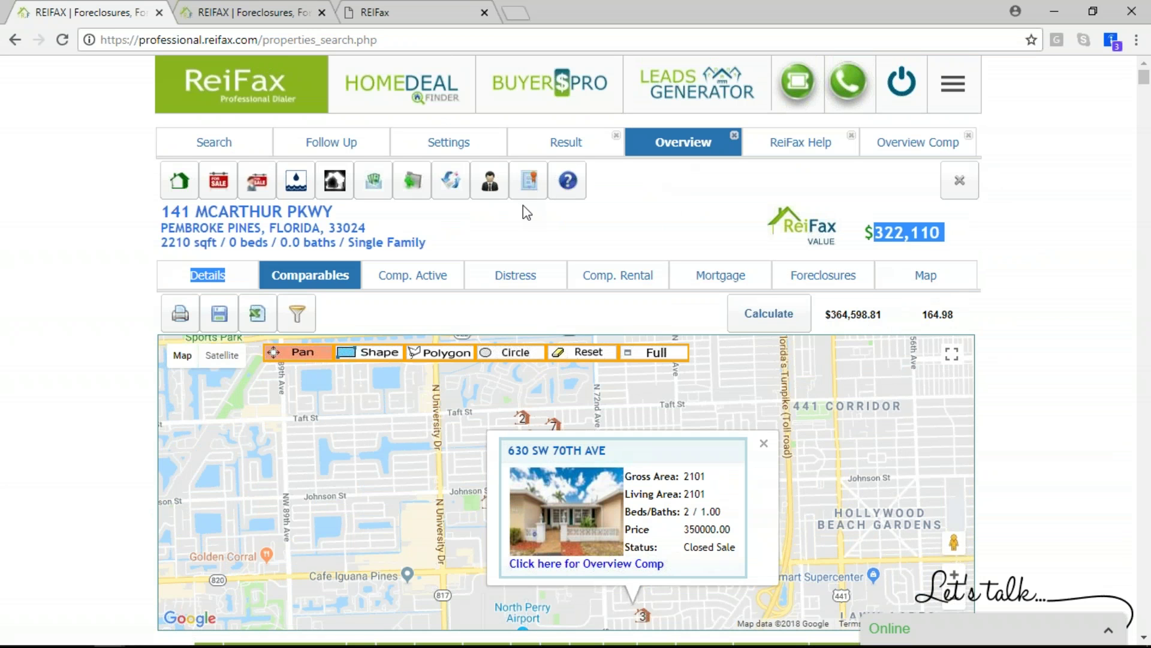
Generate the offer report with factor 85, 1000's rounding and Median type, giving a $310,000 offer
click(489, 182)
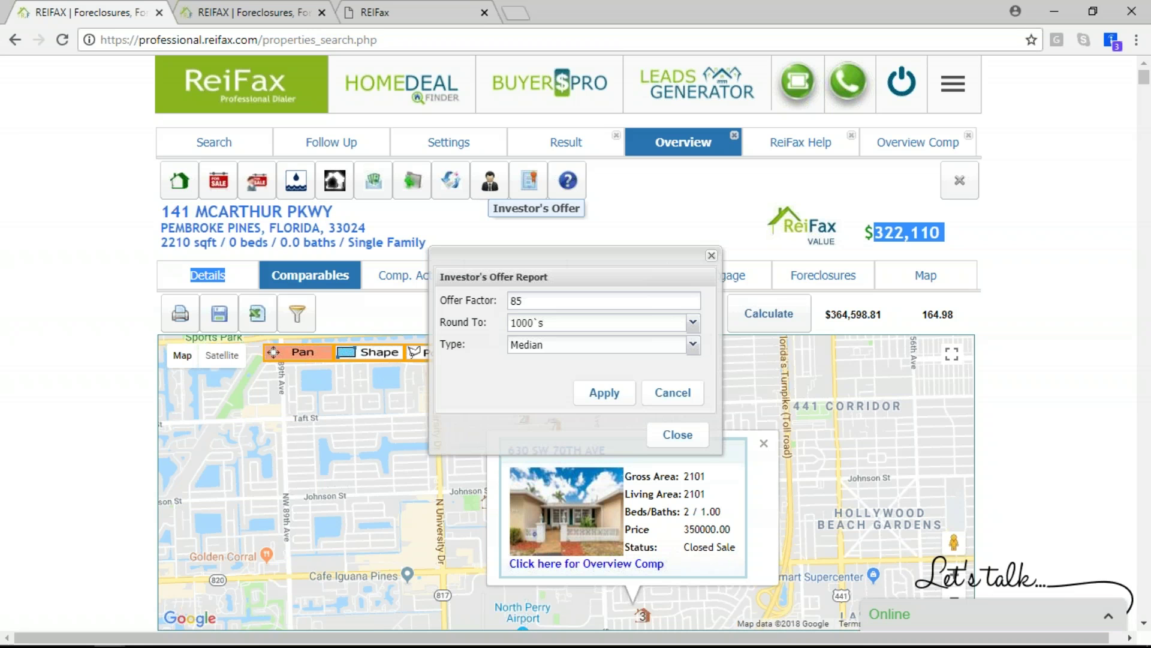
click(612, 397)
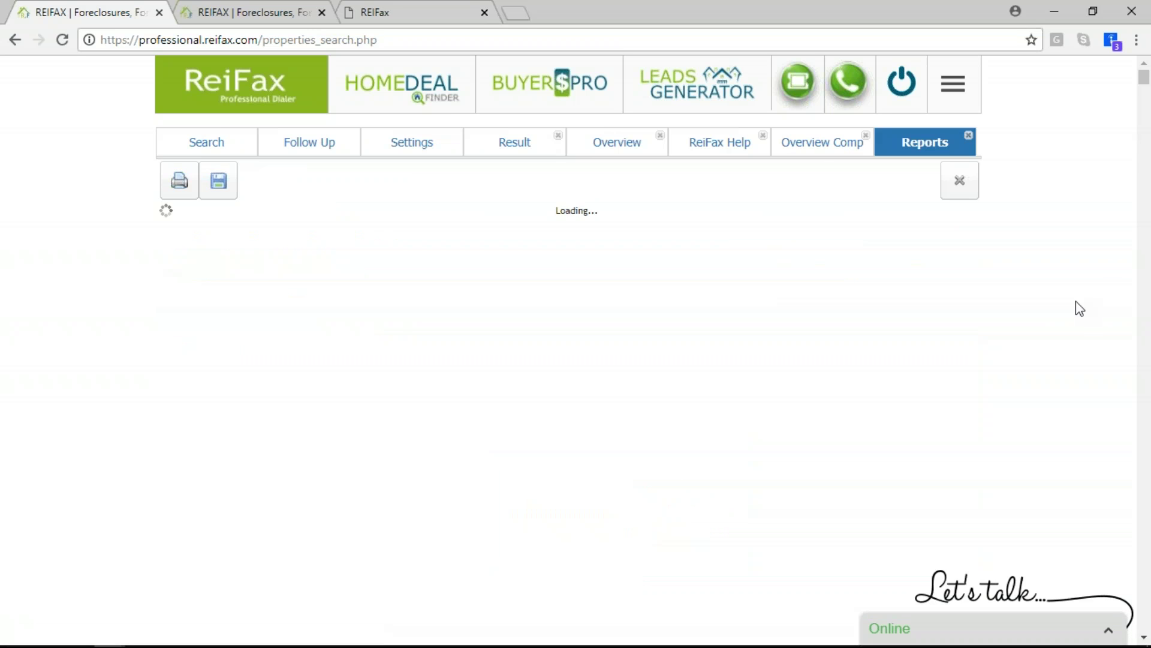
scroll(1044, 232, down, 5)
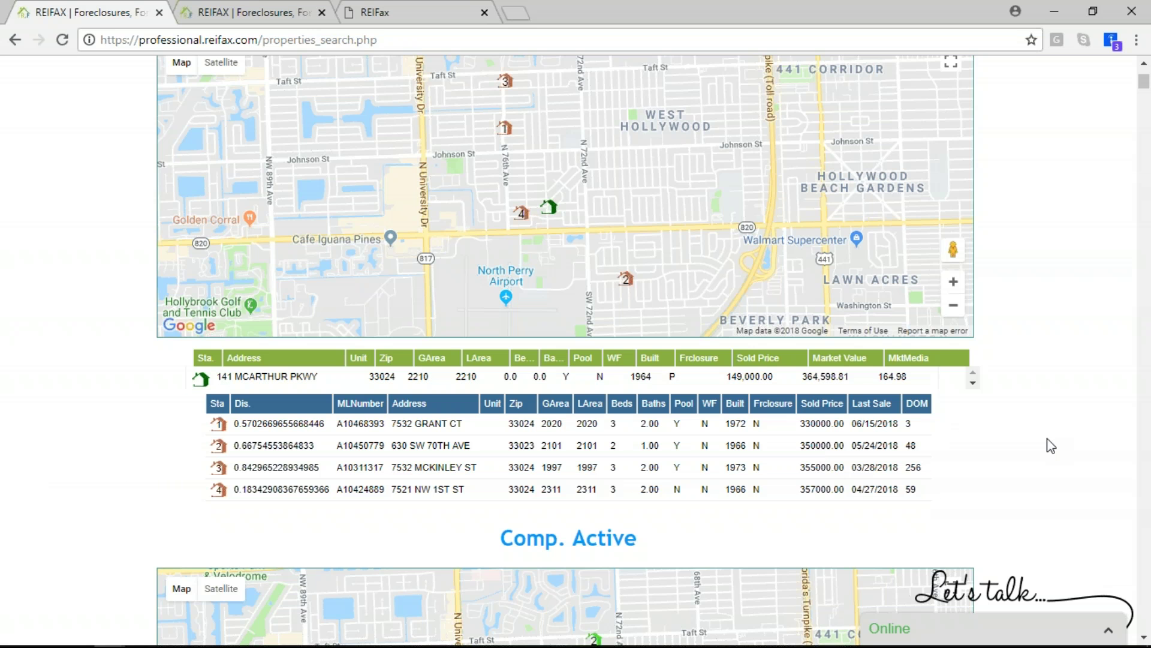
scroll(1113, 413, down, 19)
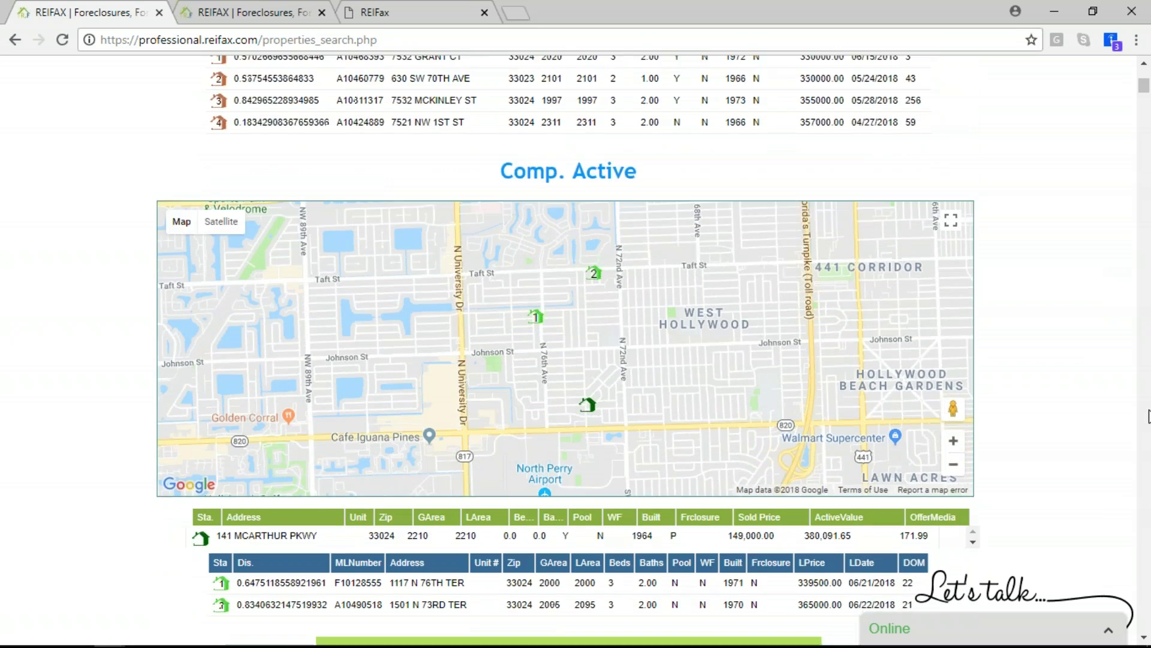
scroll(1061, 387, up, 4)
scroll(891, 302, up, 1)
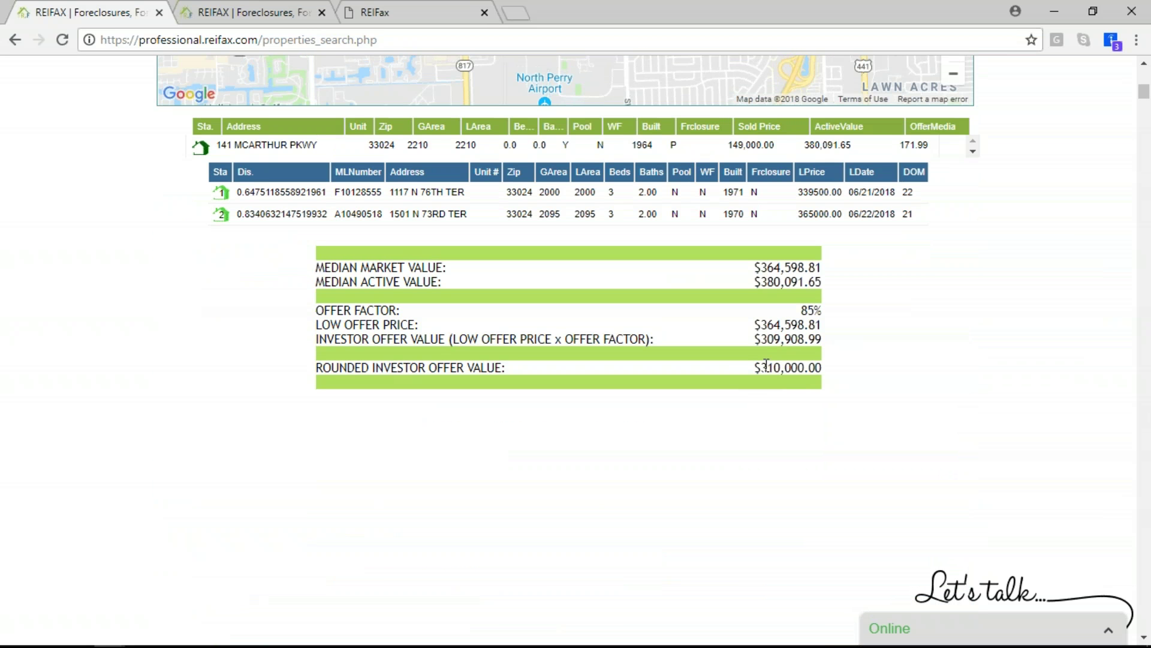
drag(766, 365, 835, 378)
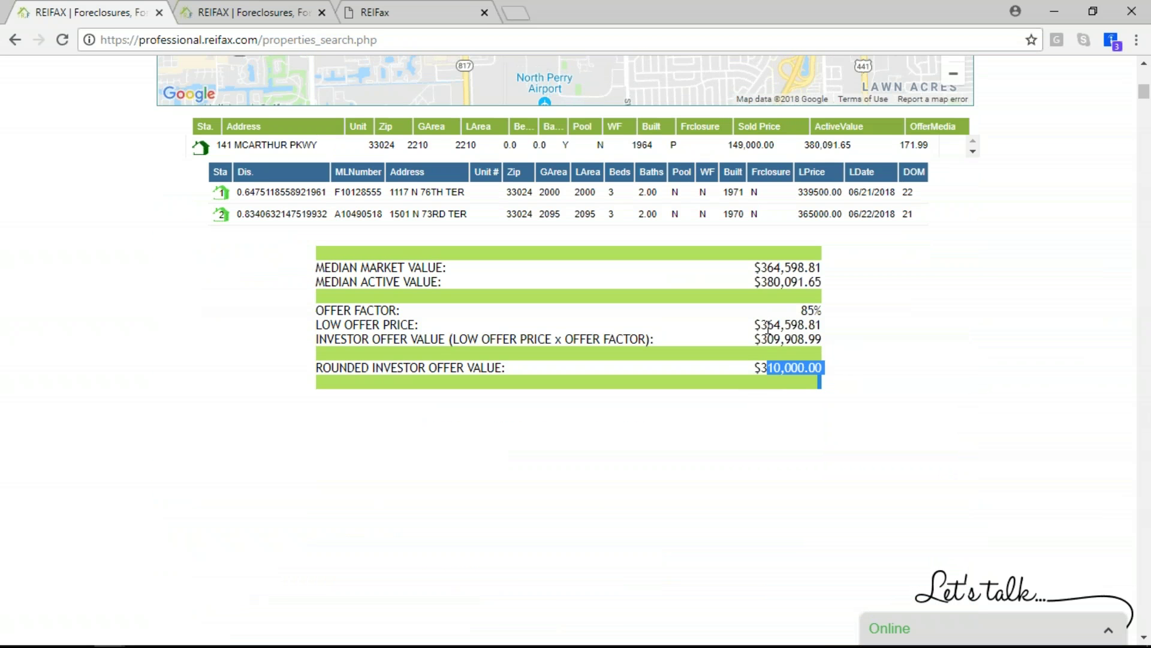
drag(760, 325, 801, 327)
drag(754, 367, 807, 384)
scroll(896, 197, up, 7)
scroll(899, 196, up, 2)
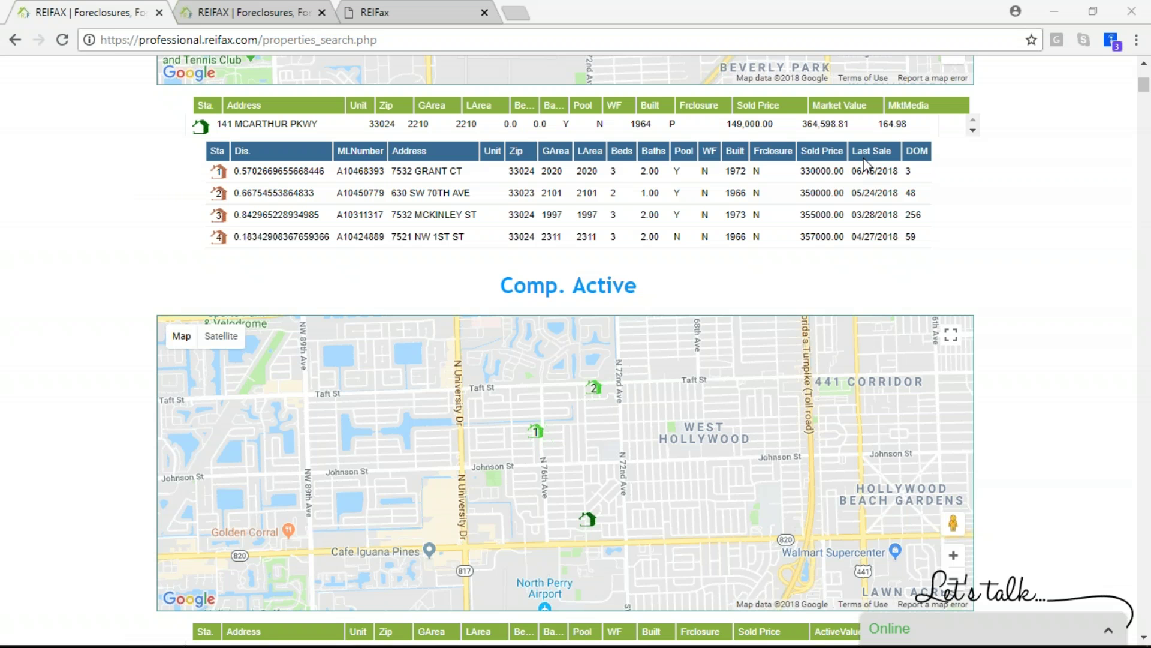
scroll(1053, 179, up, 10)
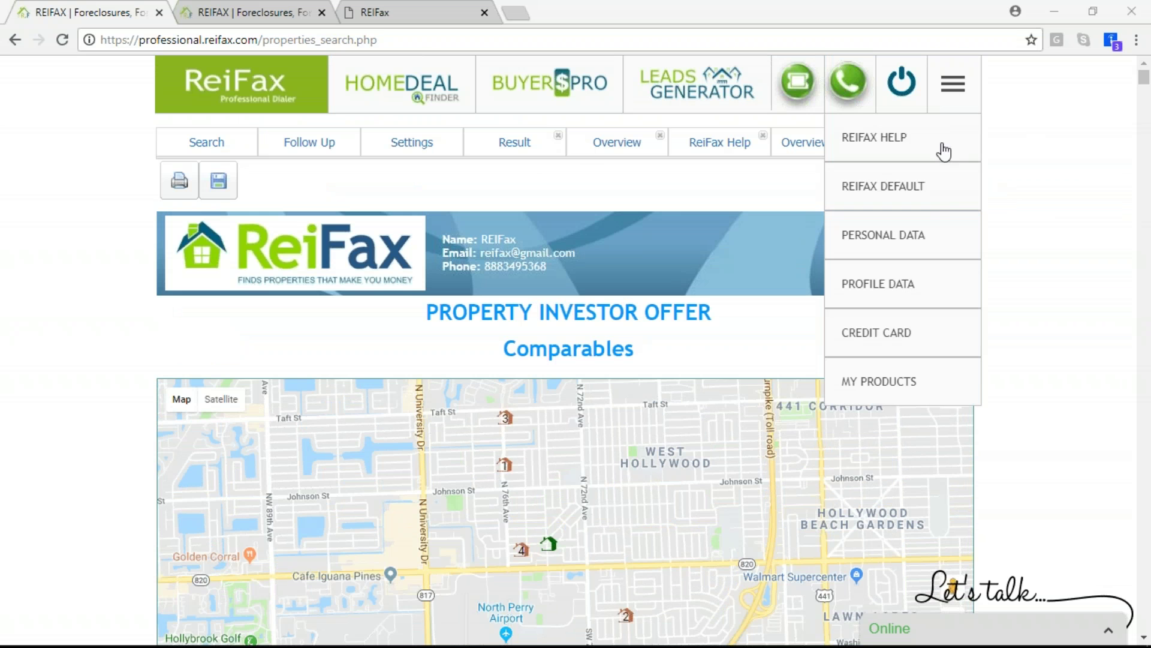
Go to the ReiFax website home page by way of My Products
mouse_move(938, 98)
click(939, 397)
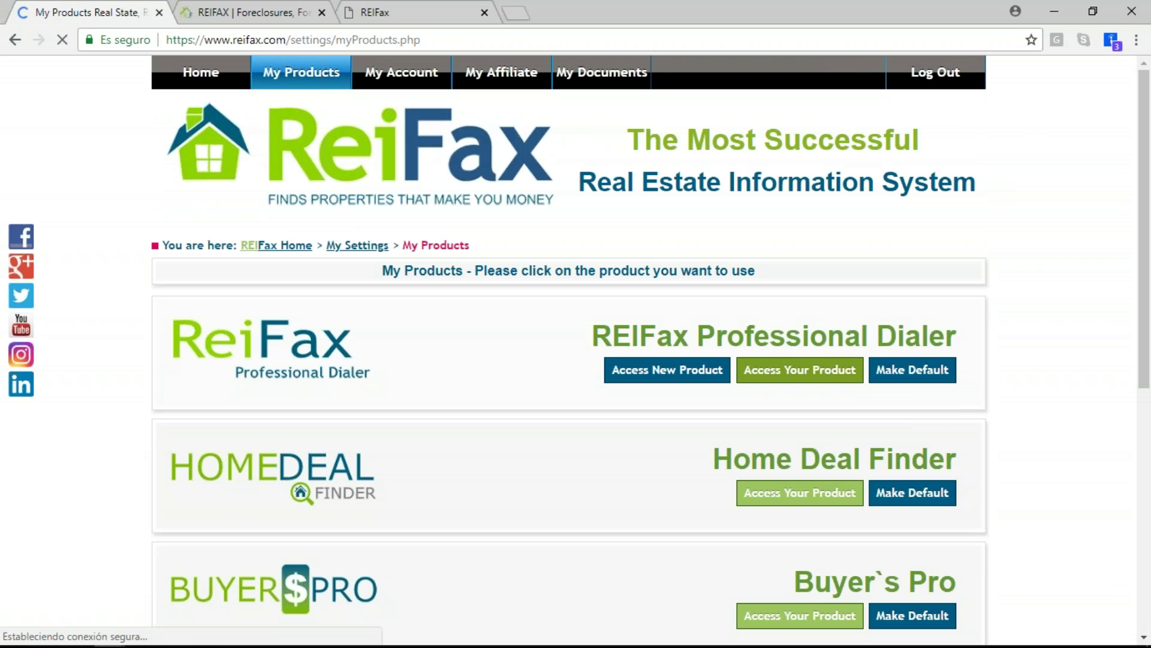
click(201, 72)
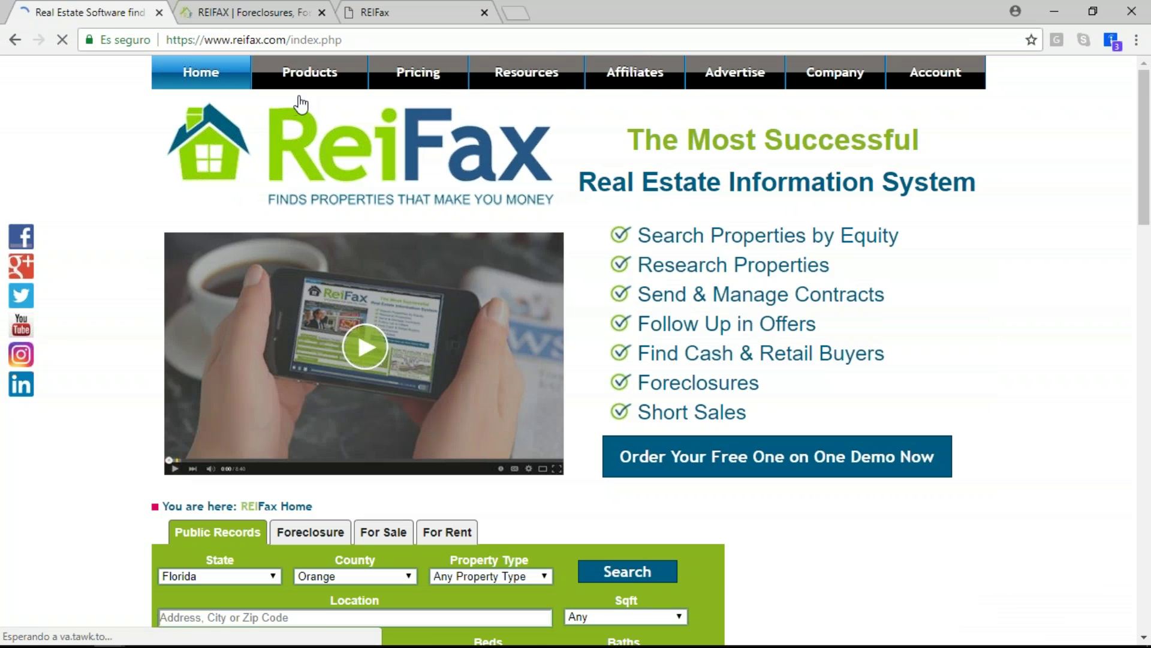
Open Resources > Webinars and browse the recorded sessions list
mouse_move(515, 86)
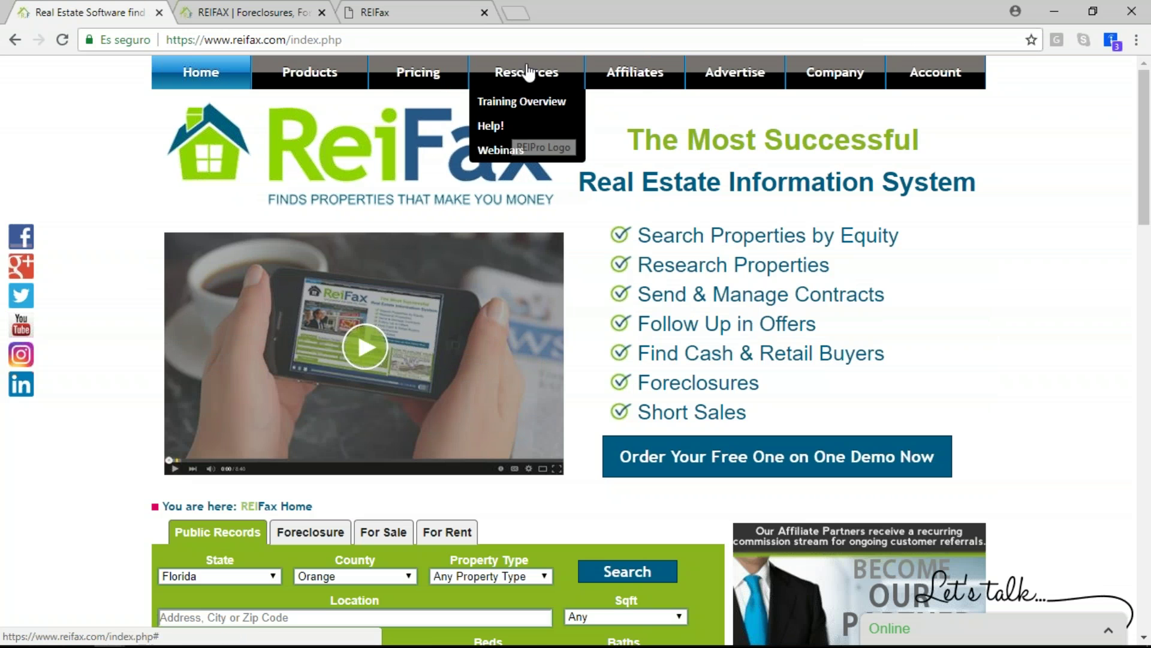
click(514, 152)
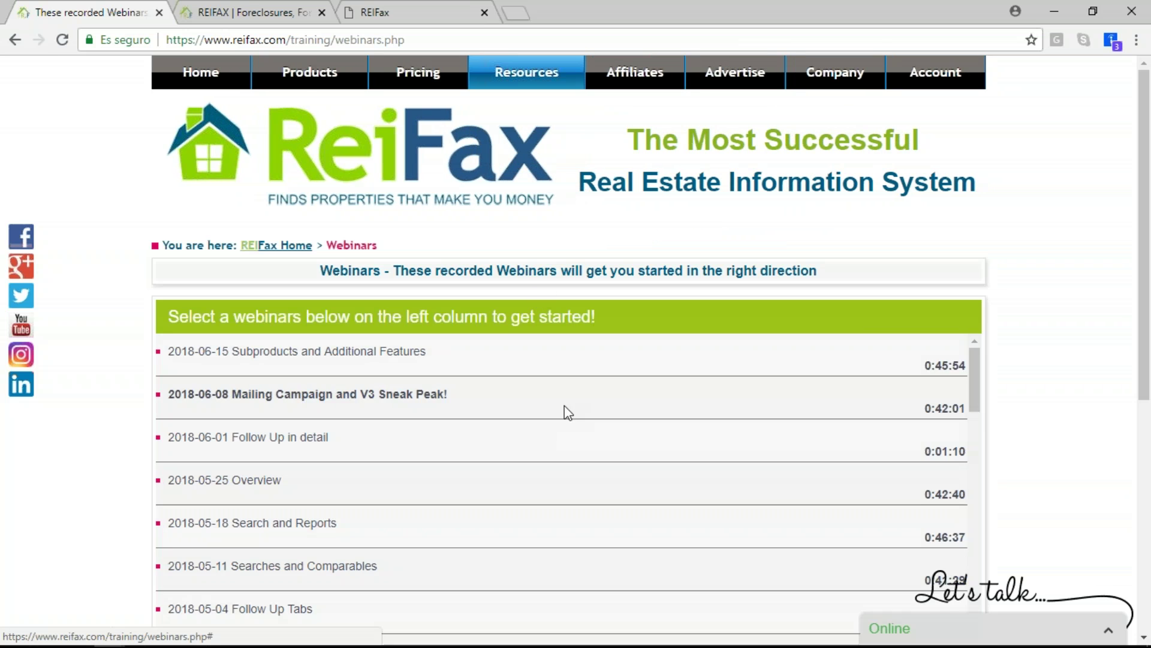
scroll(574, 387, down, 3)
scroll(558, 389, down, 2)
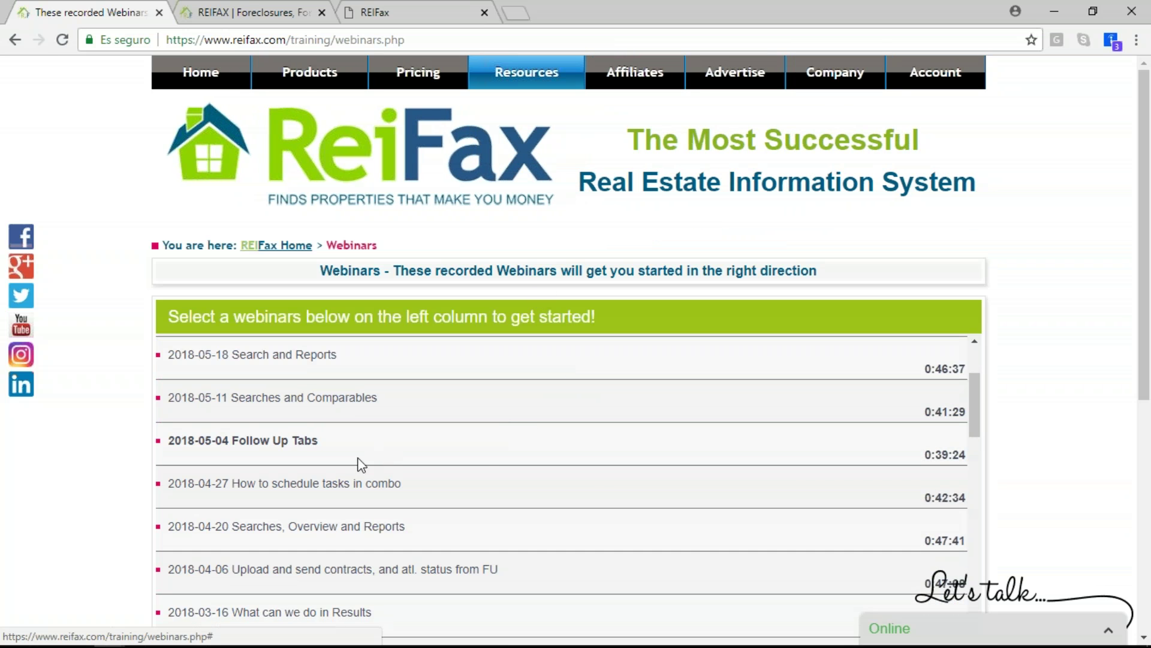
scroll(359, 461, up, 3)
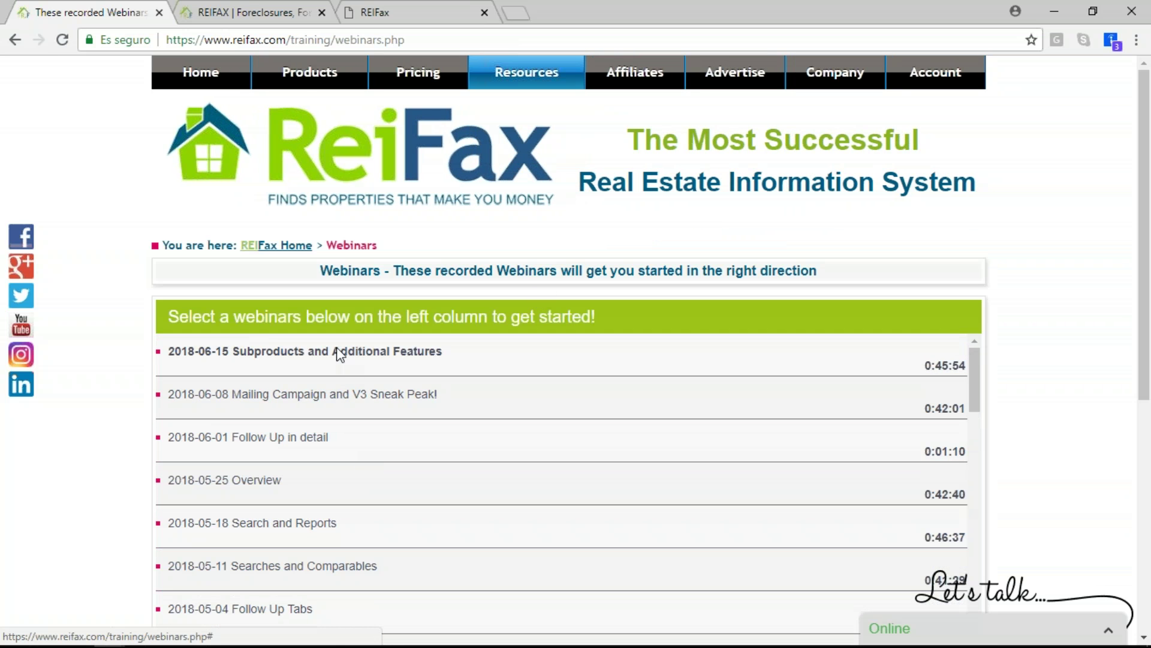
scroll(367, 496, down, 14)
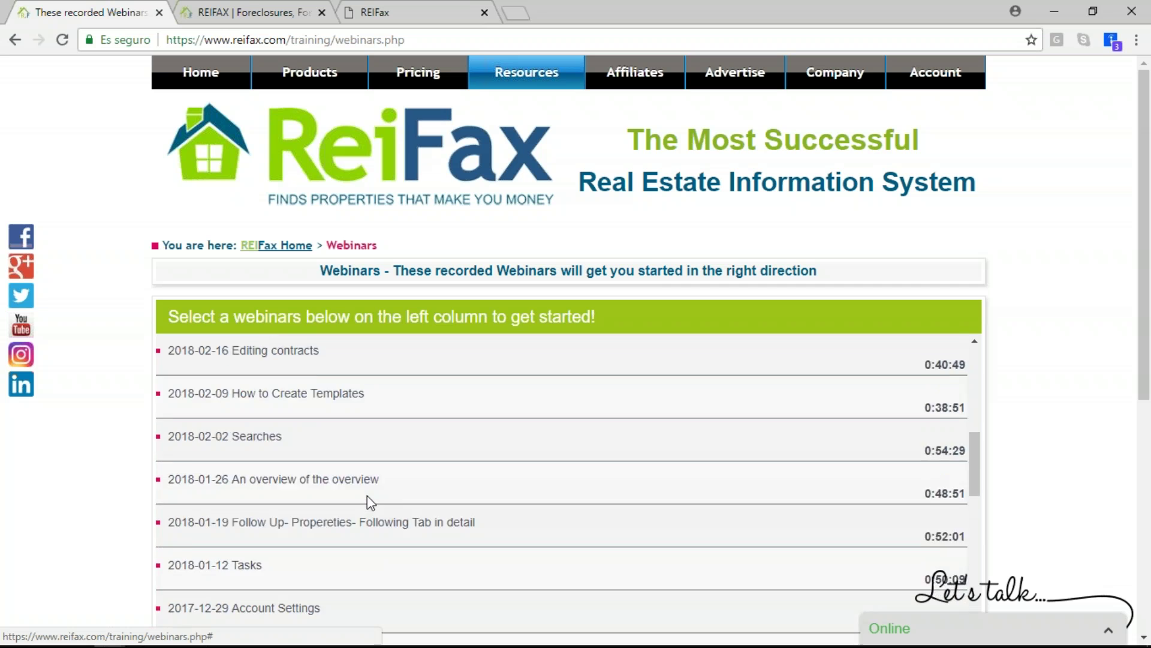
scroll(367, 495, up, 14)
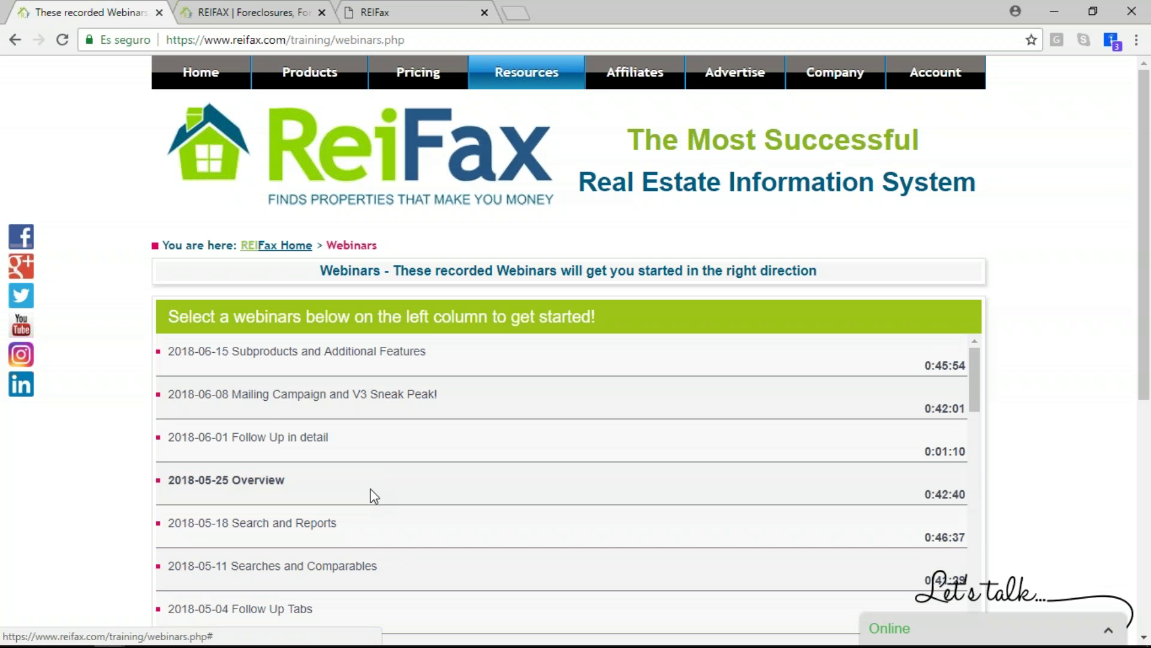